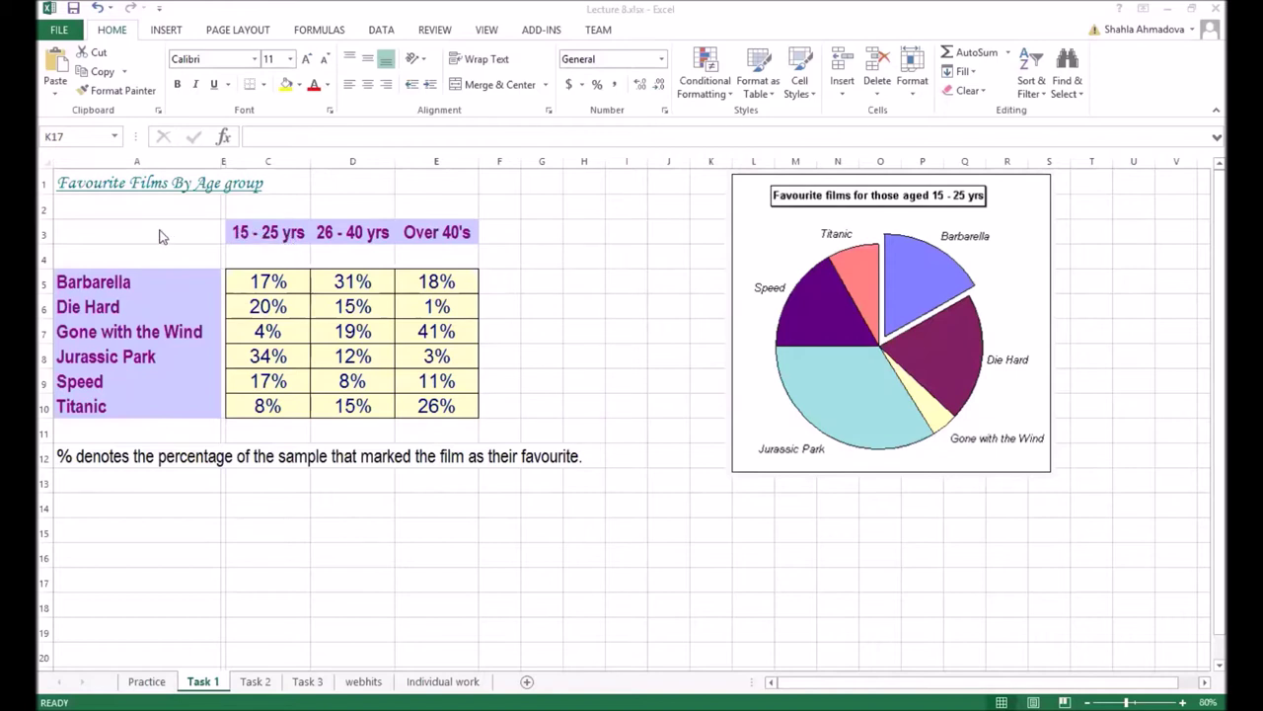
# - Insert a basic 2-D pie chart from the film names and 15 - 25 yrs percentages in A3:C10
pyautogui.moveTo(167, 237); pyautogui.dragTo(266, 397)
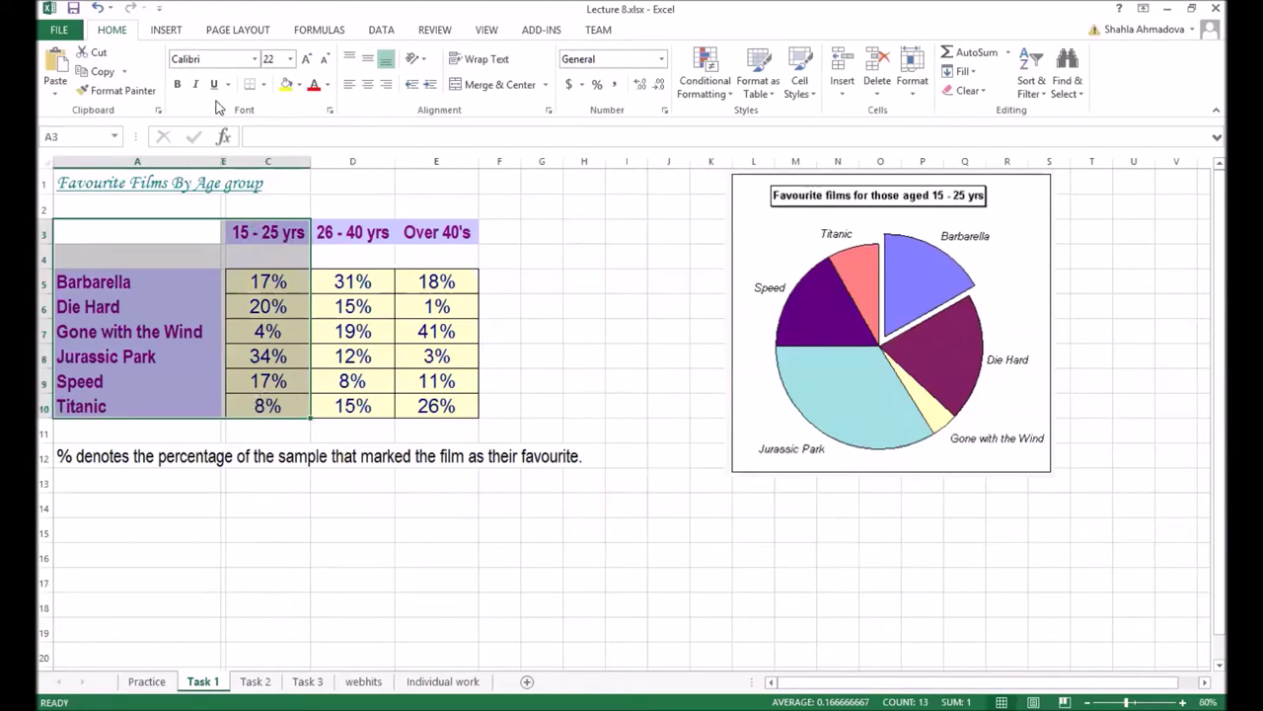
pyautogui.click(166, 31)
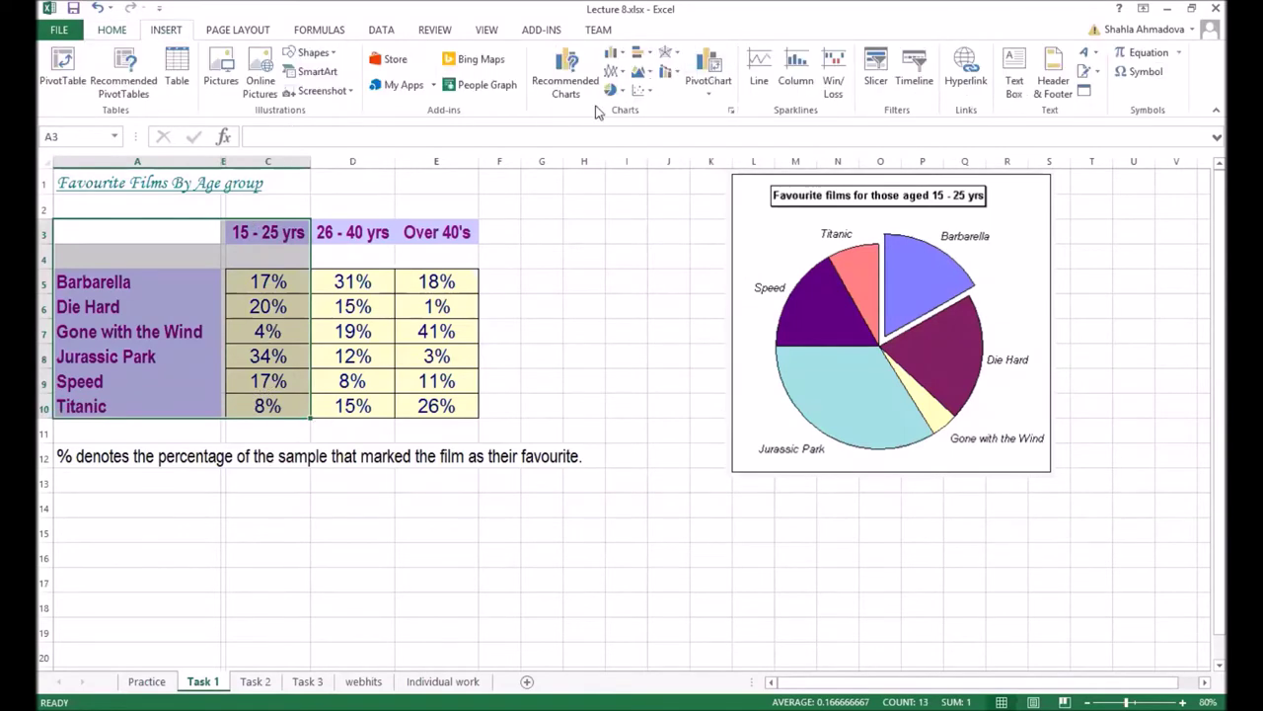
pyautogui.click(621, 95)
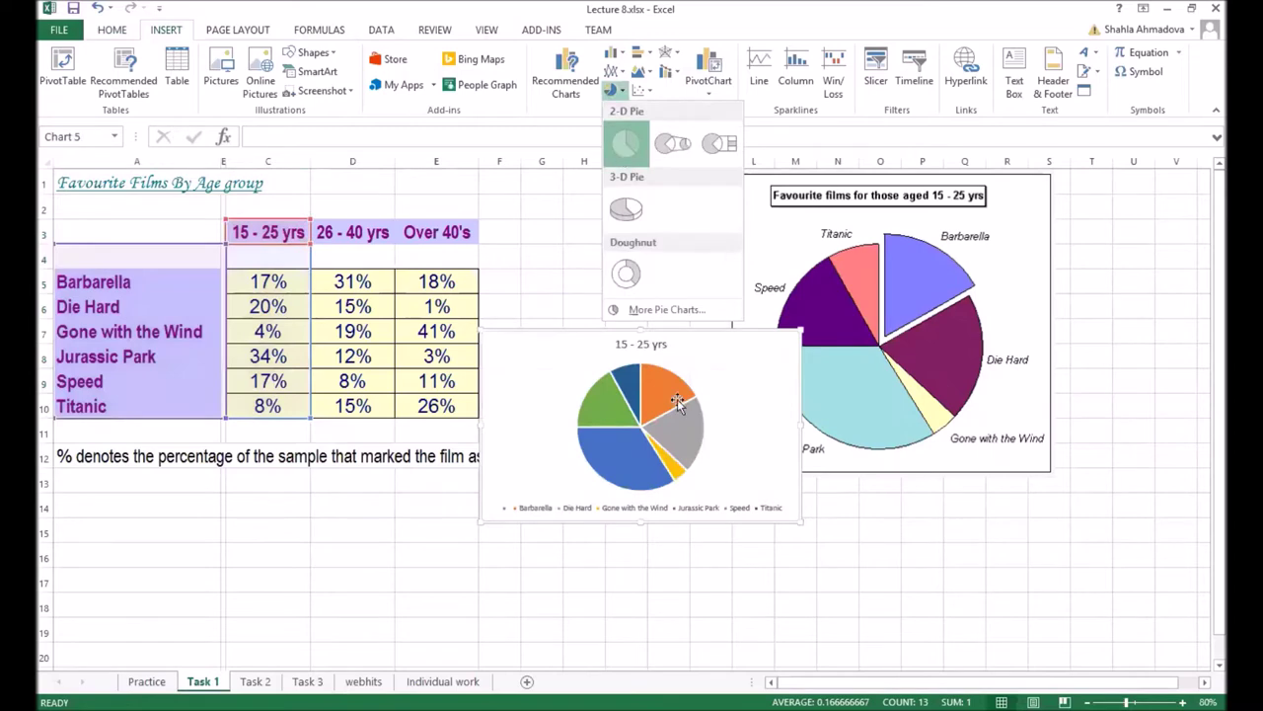
pyautogui.click(618, 150)
# - Move the new pie chart up beside the 15 - 25 yrs column and stretch it down to about row 14
pyautogui.moveTo(701, 345); pyautogui.dragTo(517, 312)
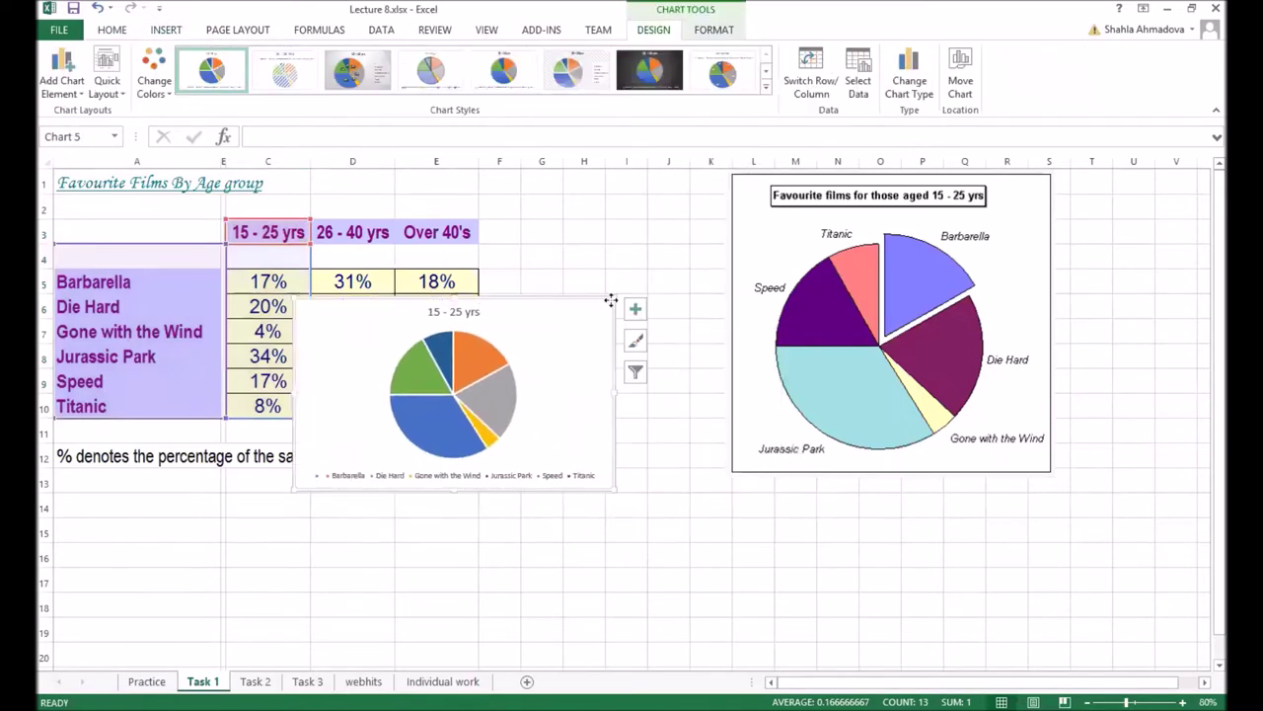
pyautogui.moveTo(610, 300); pyautogui.dragTo(625, 208)
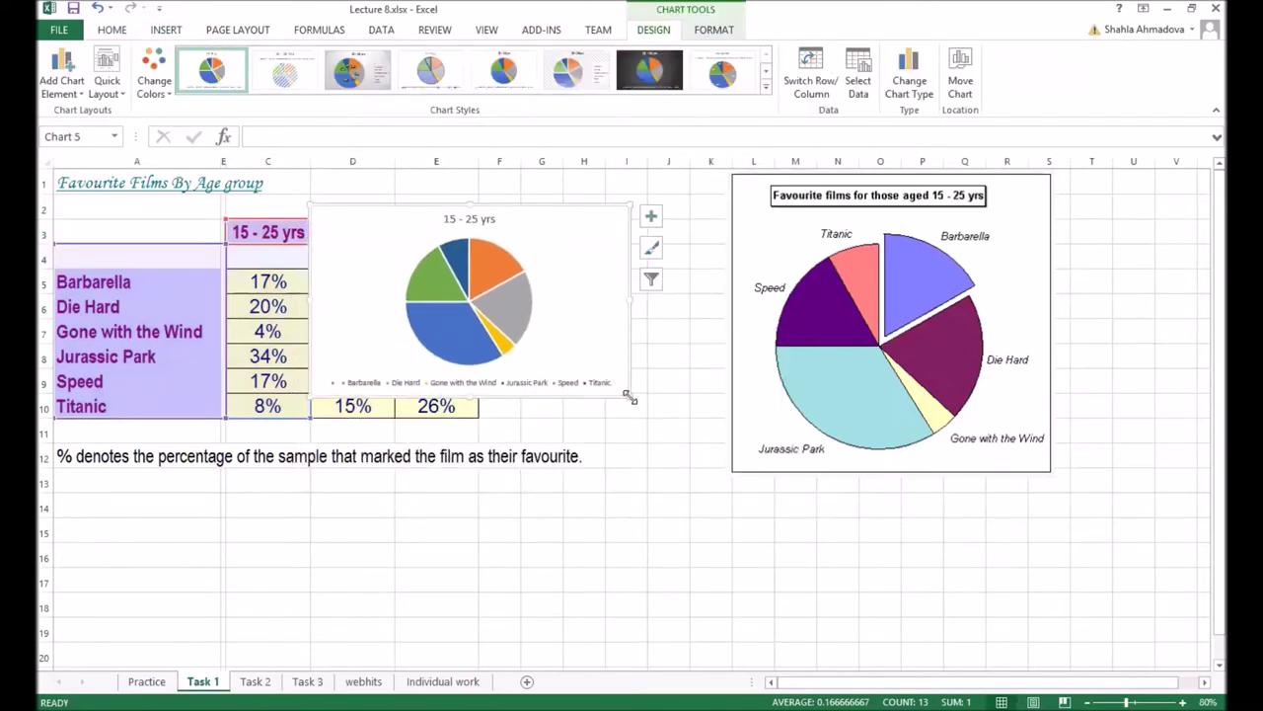
pyautogui.moveTo(629, 394); pyautogui.dragTo(629, 515)
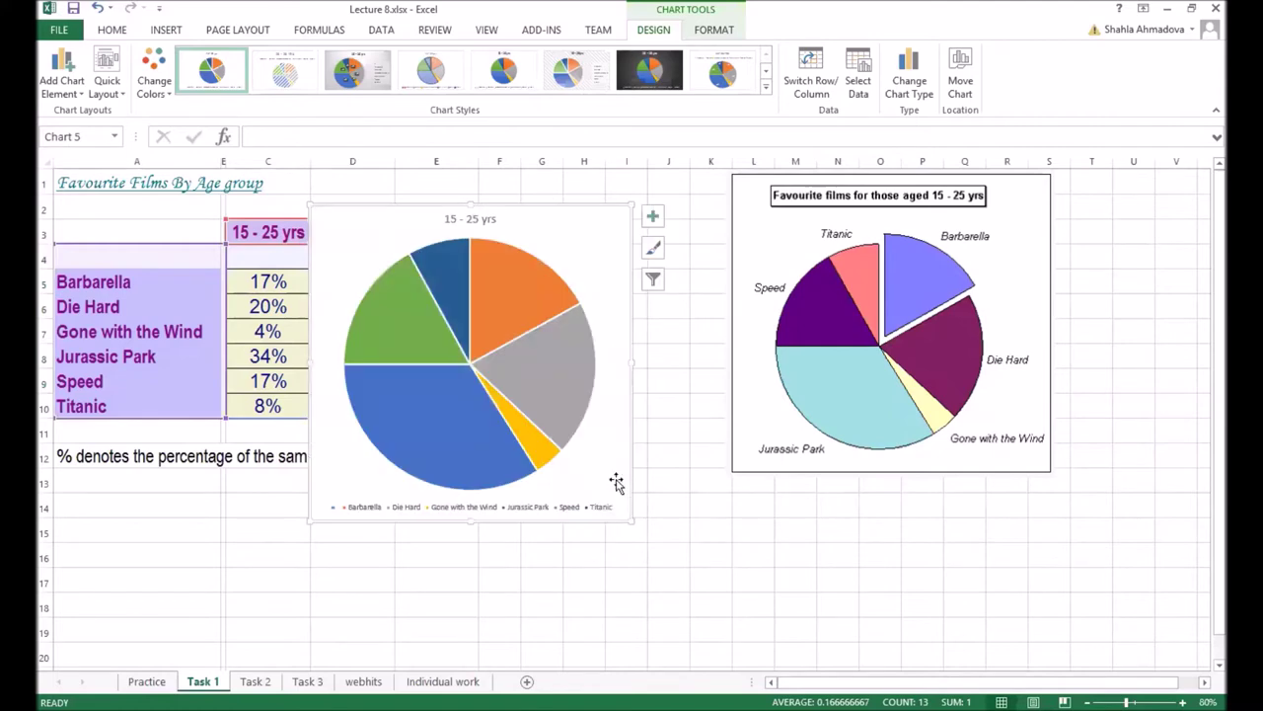
# - Shrink the pie's plot area slightly to leave more room below the chart title
pyautogui.click(545, 276)
pyautogui.click(578, 259)
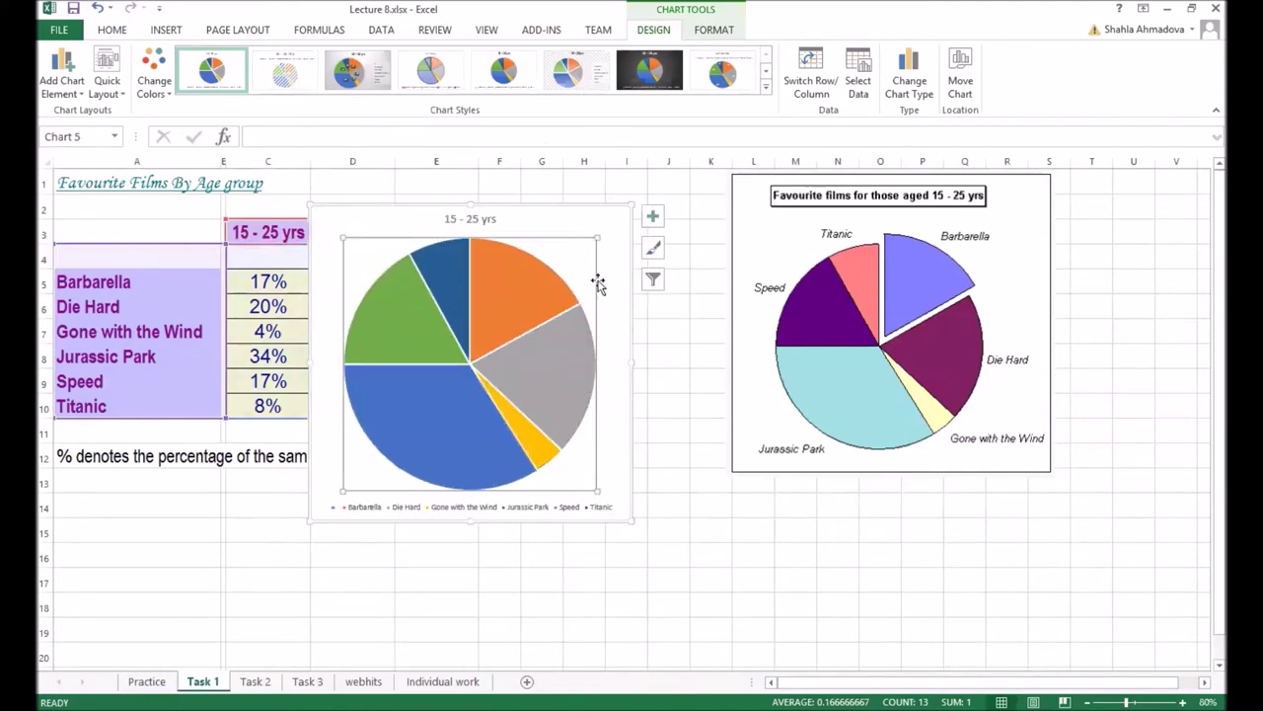
pyautogui.moveTo(344, 240); pyautogui.dragTo(364, 260)
# - Change the chart title to "Favourite films for those aged 15-25 yrs"
pyautogui.click(470, 218)
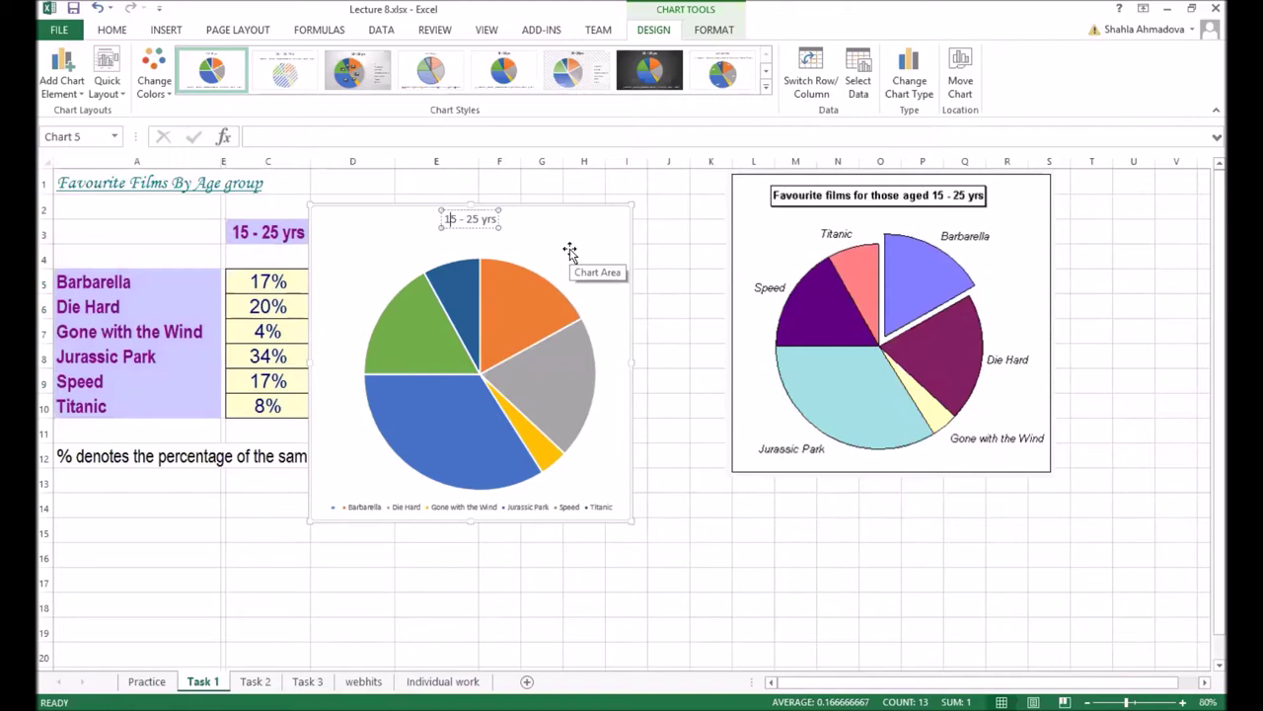
pyautogui.click(449, 220)
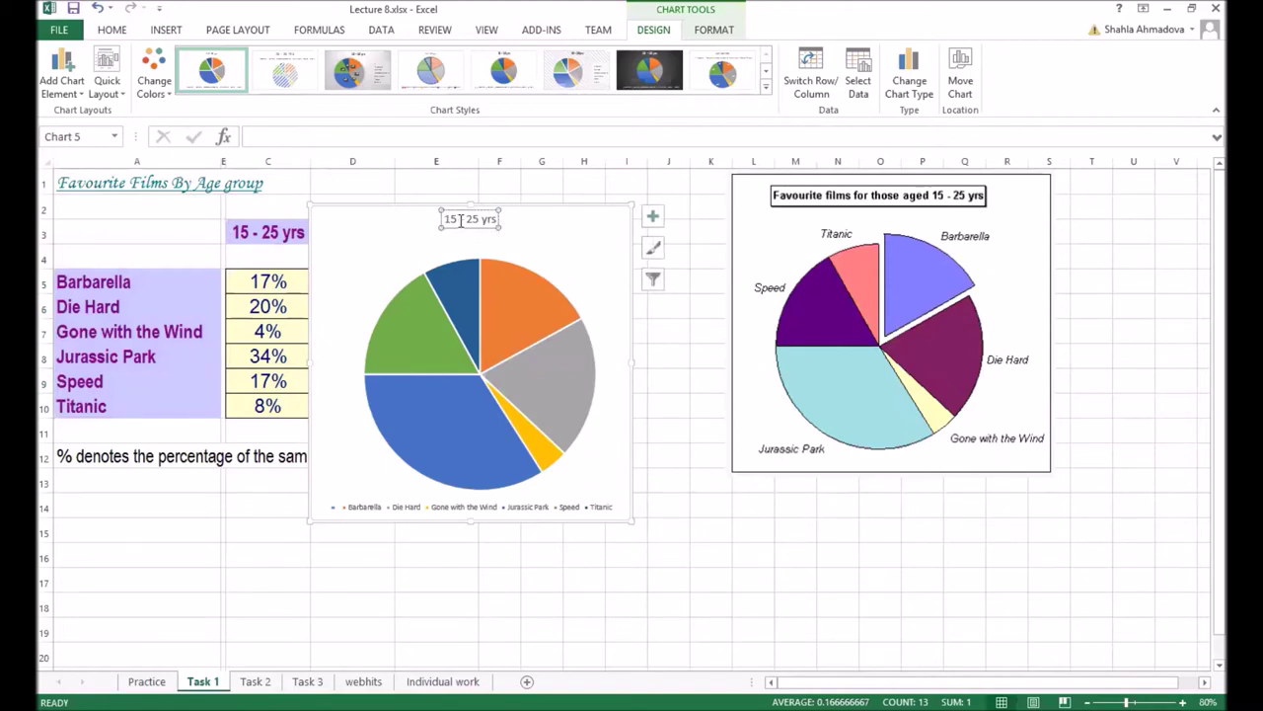
pyautogui.click(493, 224)
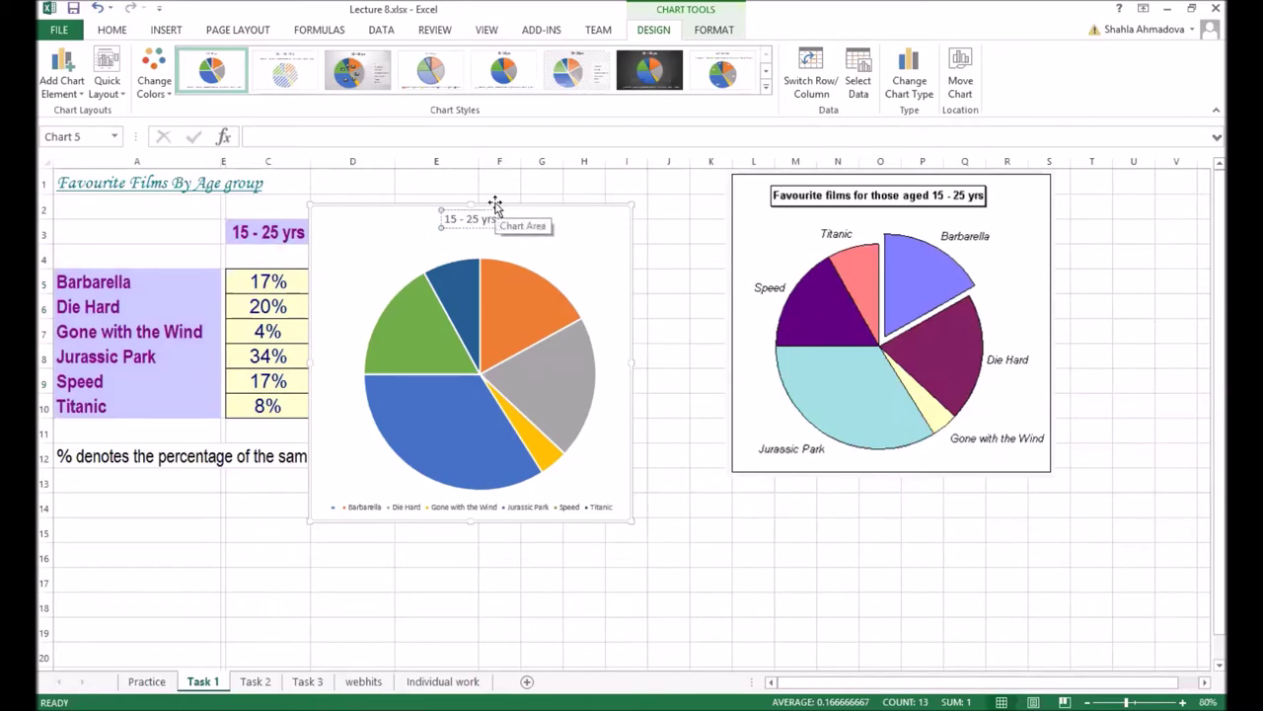
pyautogui.press('BackSpace')
pyautogui.press('BackSpace')
pyautogui.press('BackSpace')
pyautogui.press('BackSpace')
pyautogui.press('BackSpace')
pyautogui.press('BackSpace')
pyautogui.write('Gavour')
pyautogui.write('ite films ')
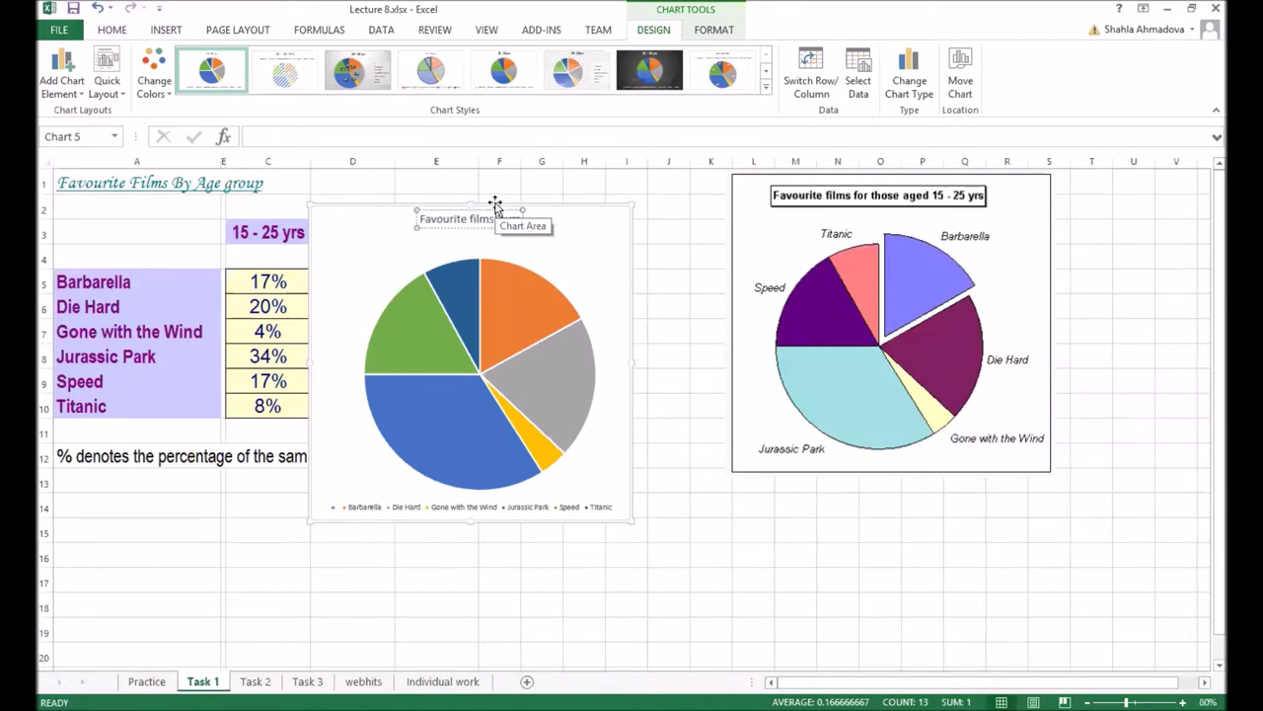
pyautogui.write('for those')
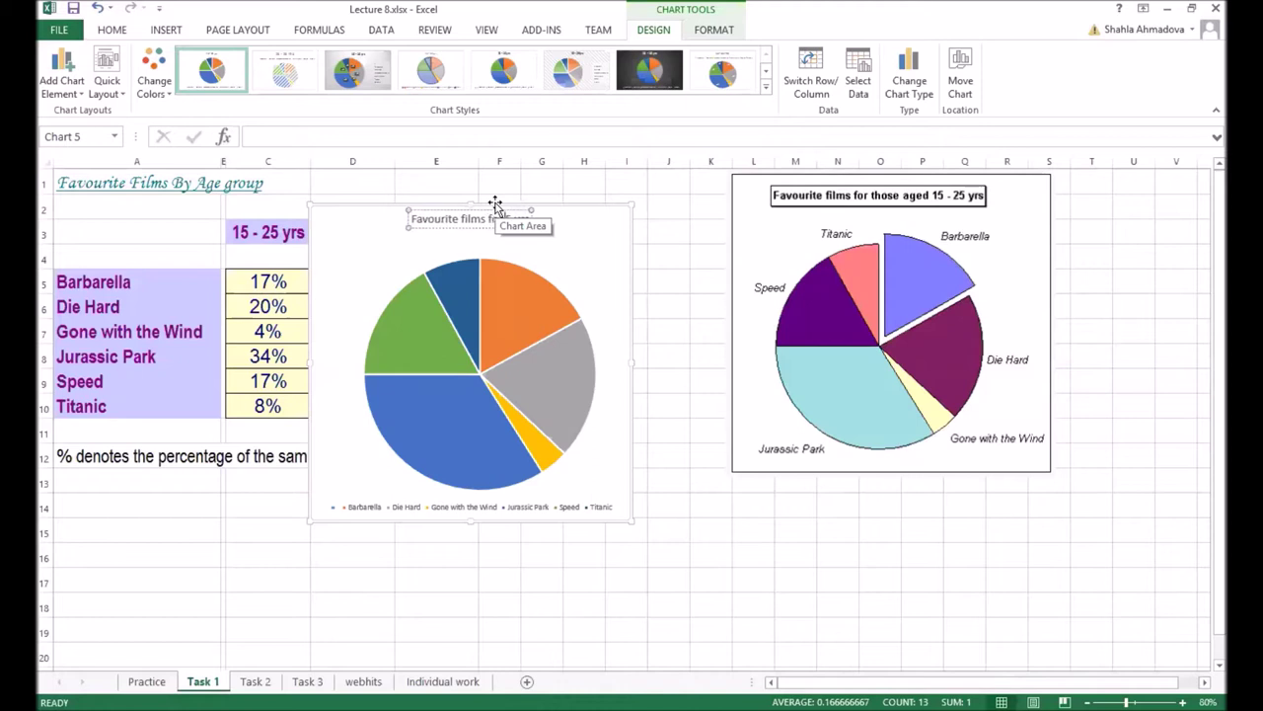
pyautogui.write(' a')
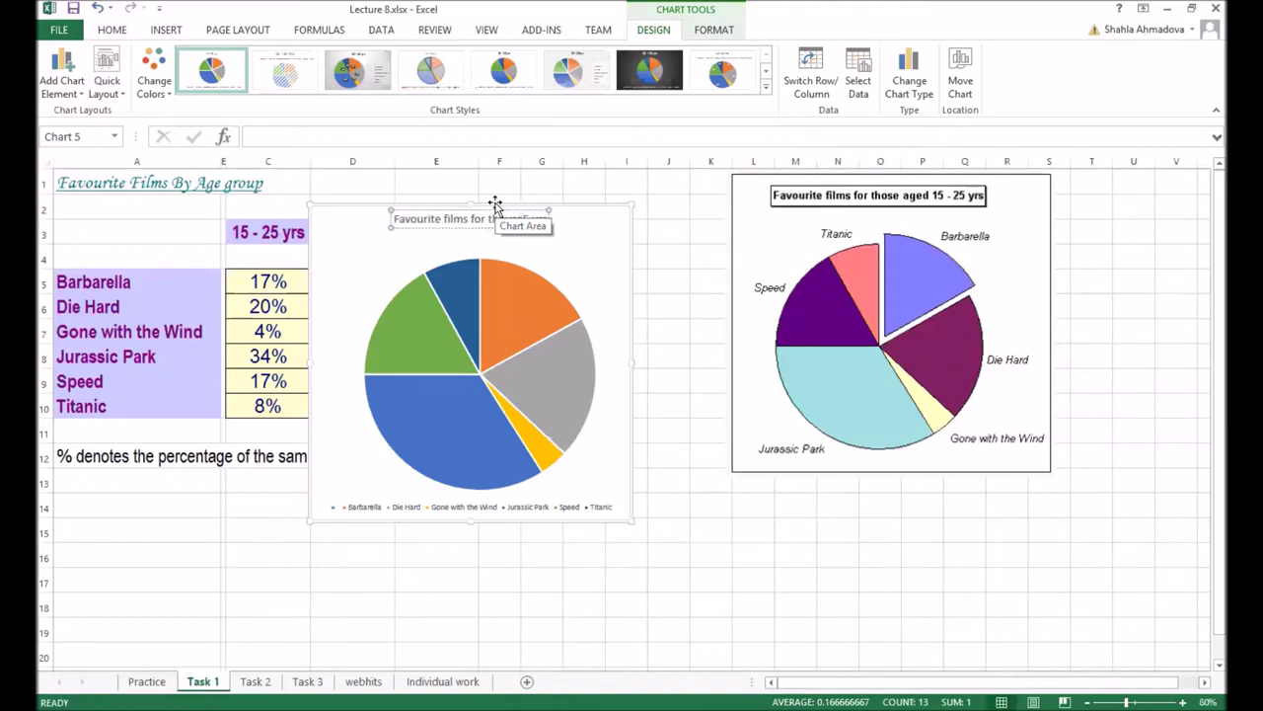
pyautogui.press('BackSpace')
pyautogui.press('BackSpace')
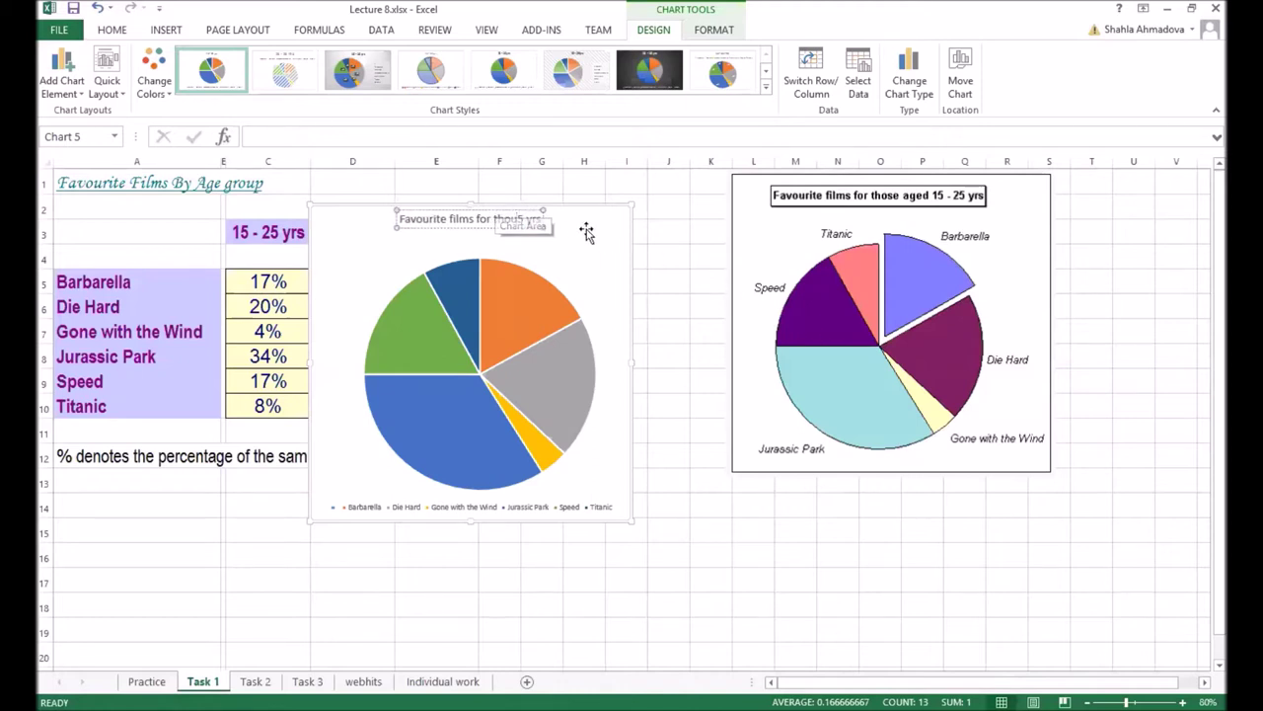
pyautogui.write('e ')
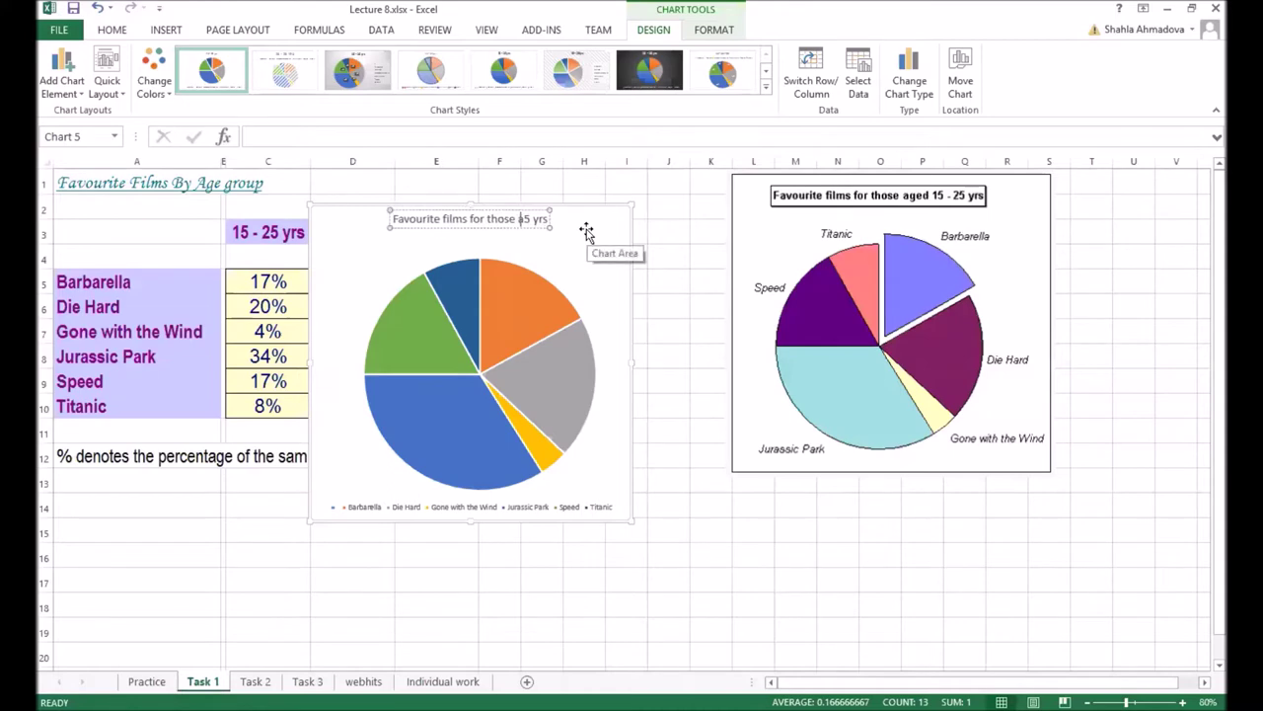
pyautogui.write('aged')
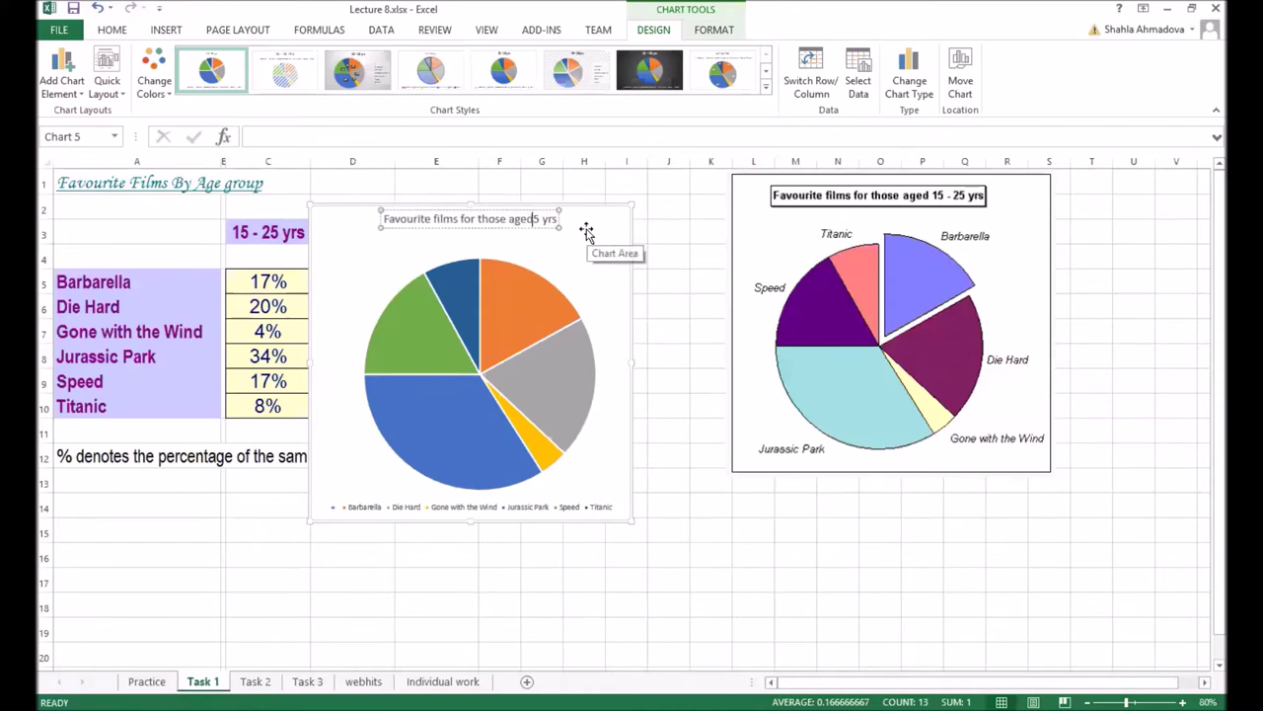
pyautogui.write(' 125')
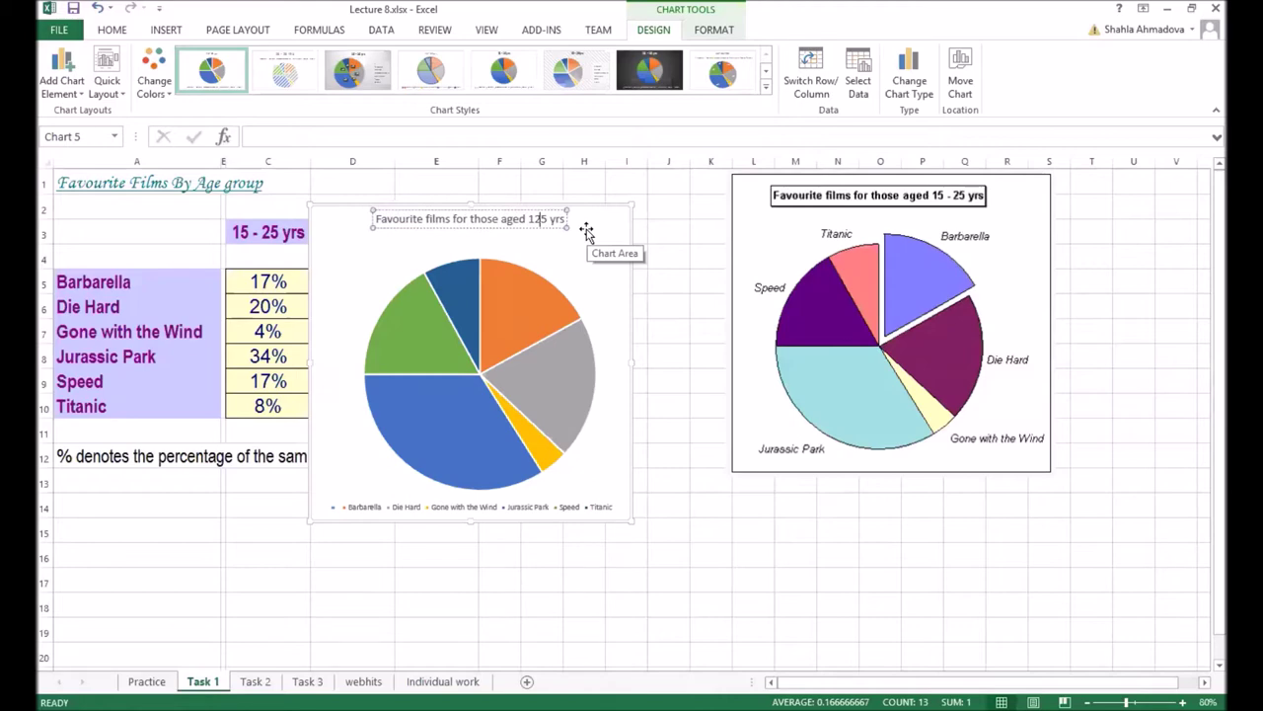
pyautogui.press('BackSpace')
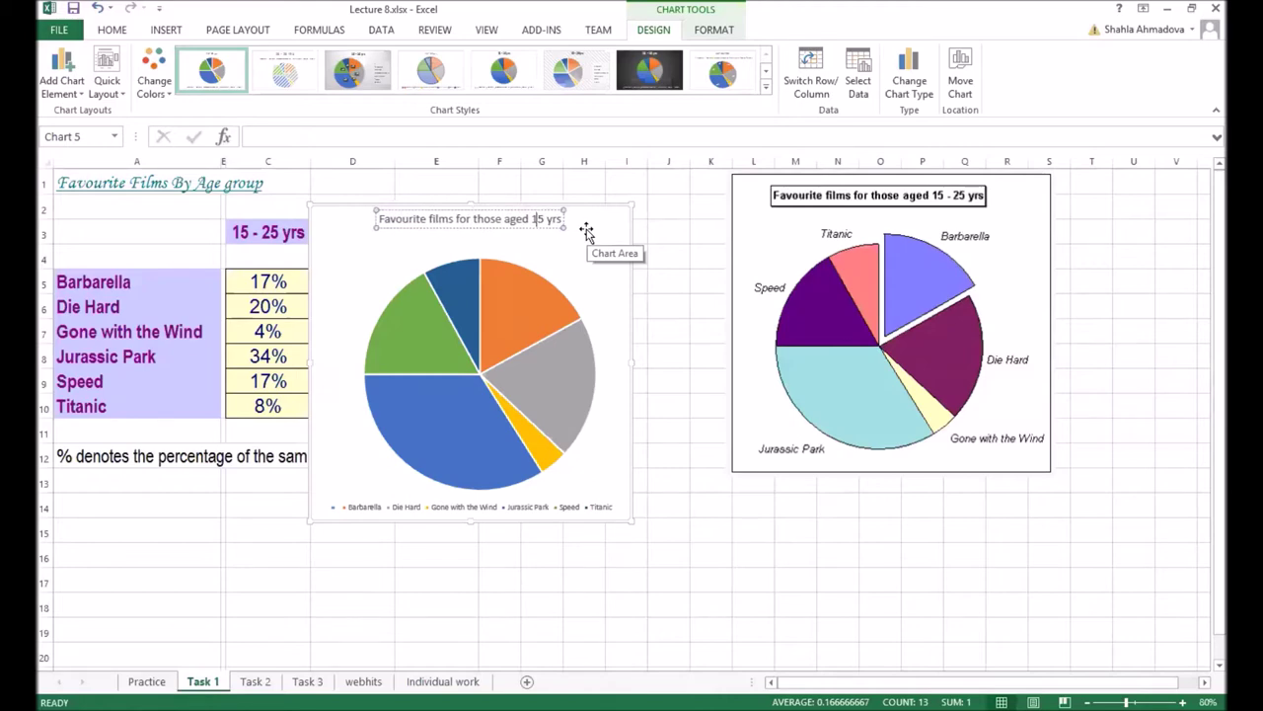
pyautogui.write('5-')
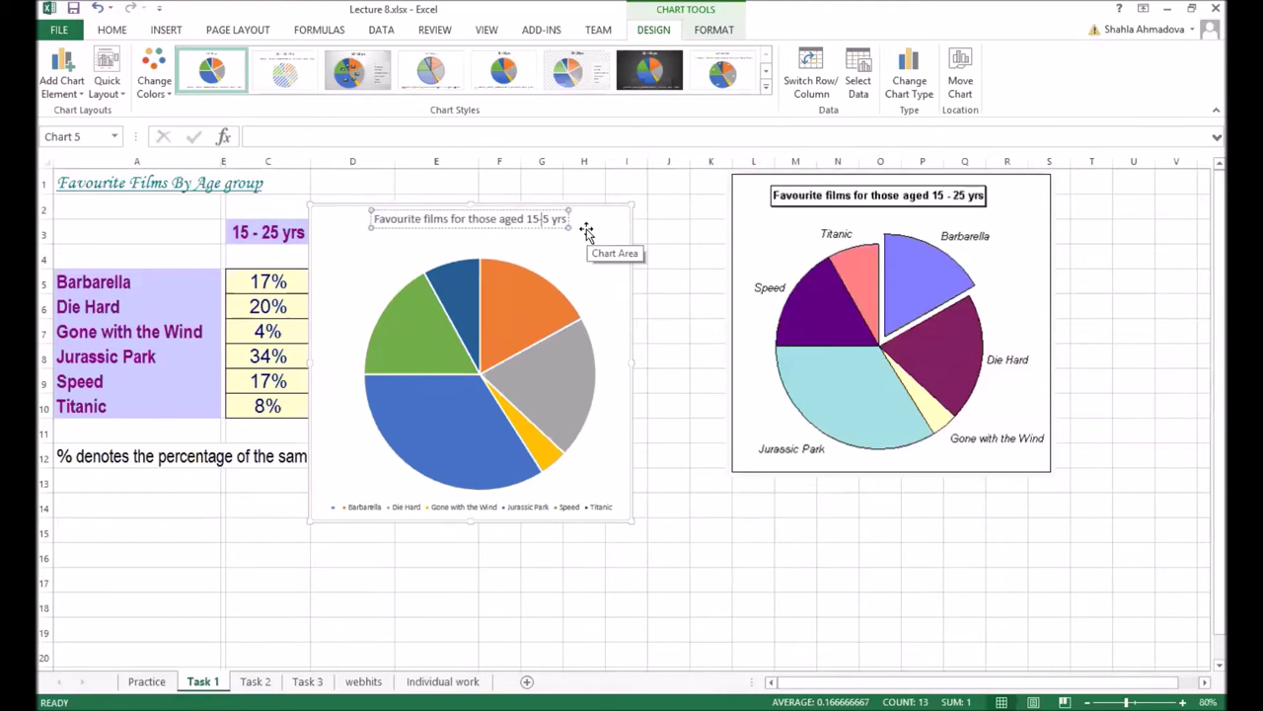
pyautogui.write('2')
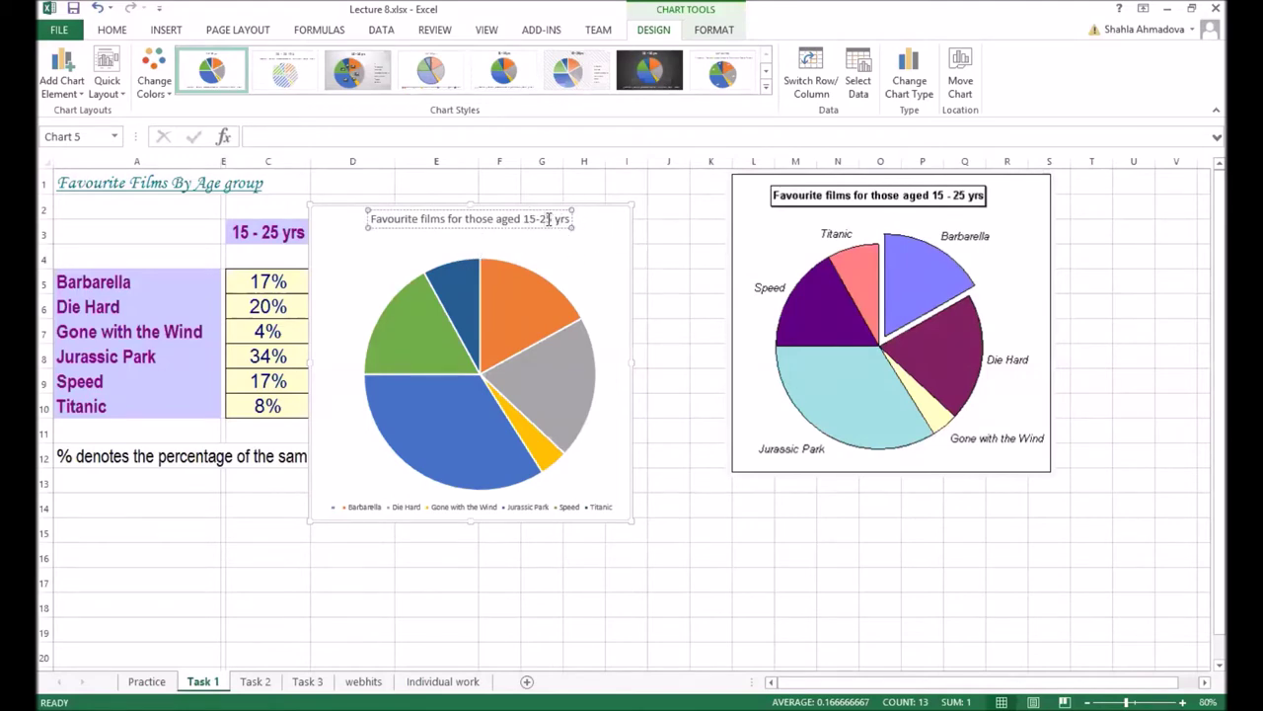
# - Format the entire chart title text as bold and black
pyautogui.tripleClick(550, 222)
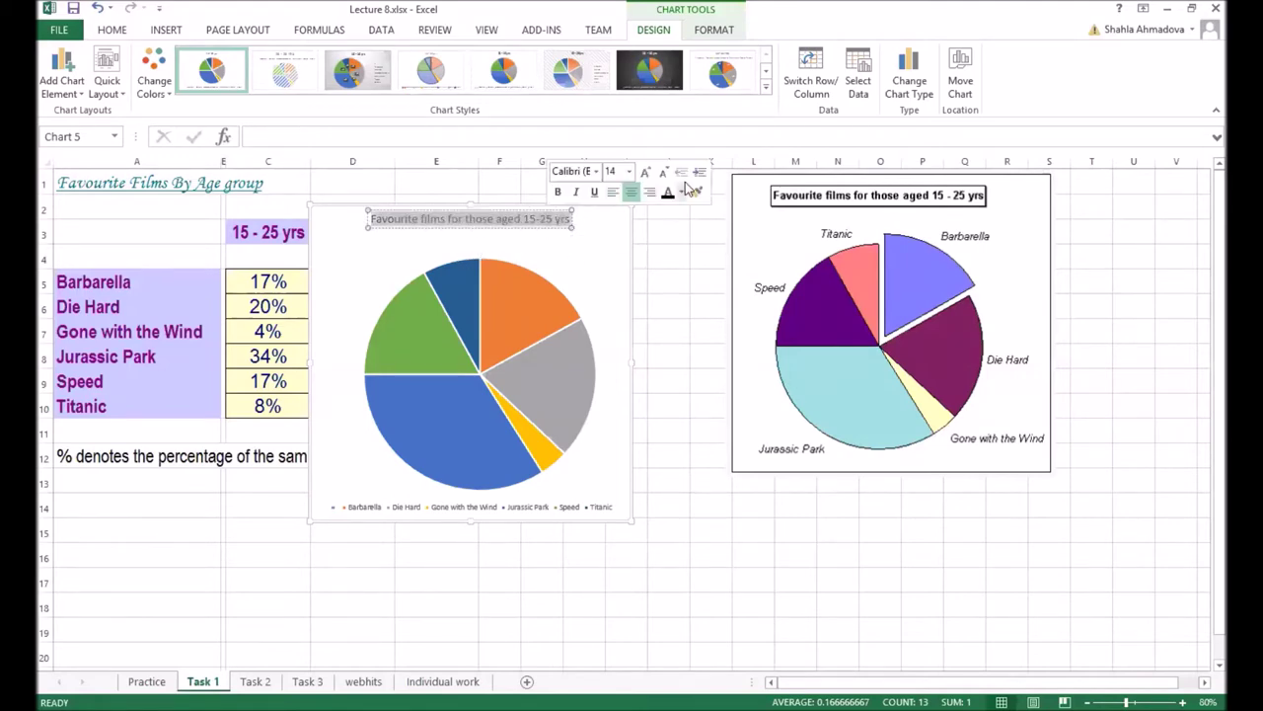
pyautogui.click(559, 192)
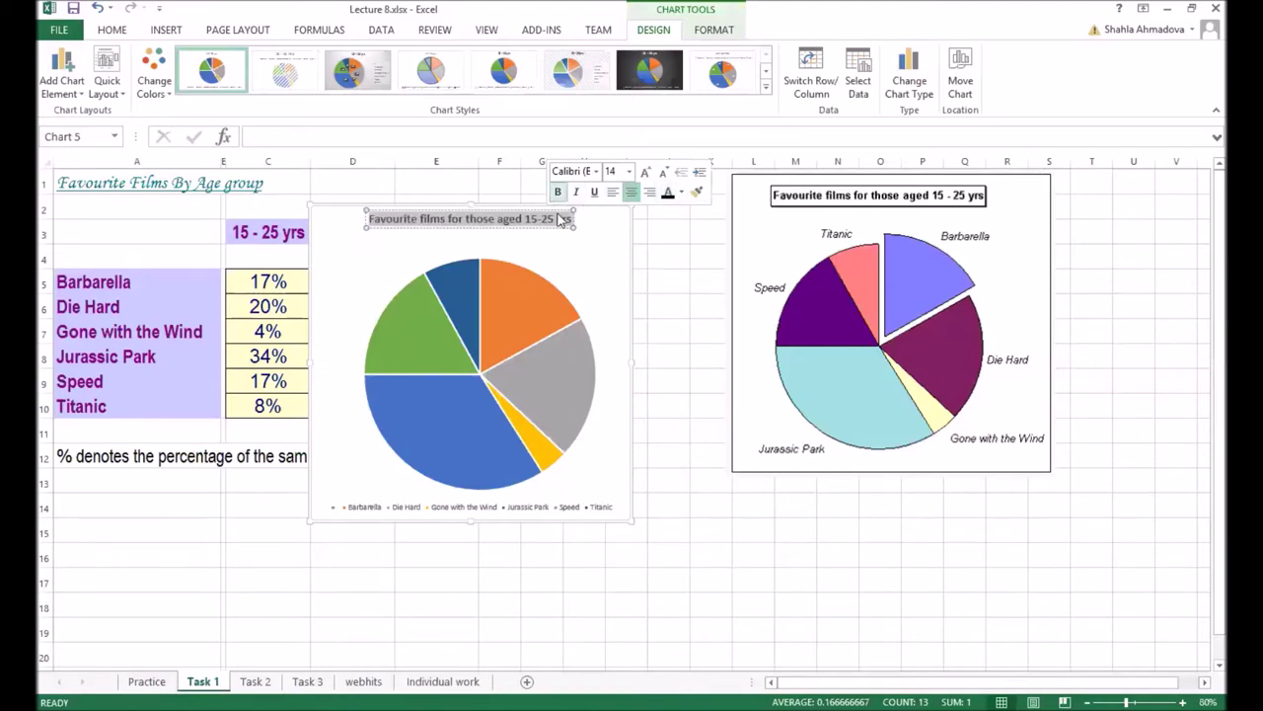
pyautogui.click(593, 268)
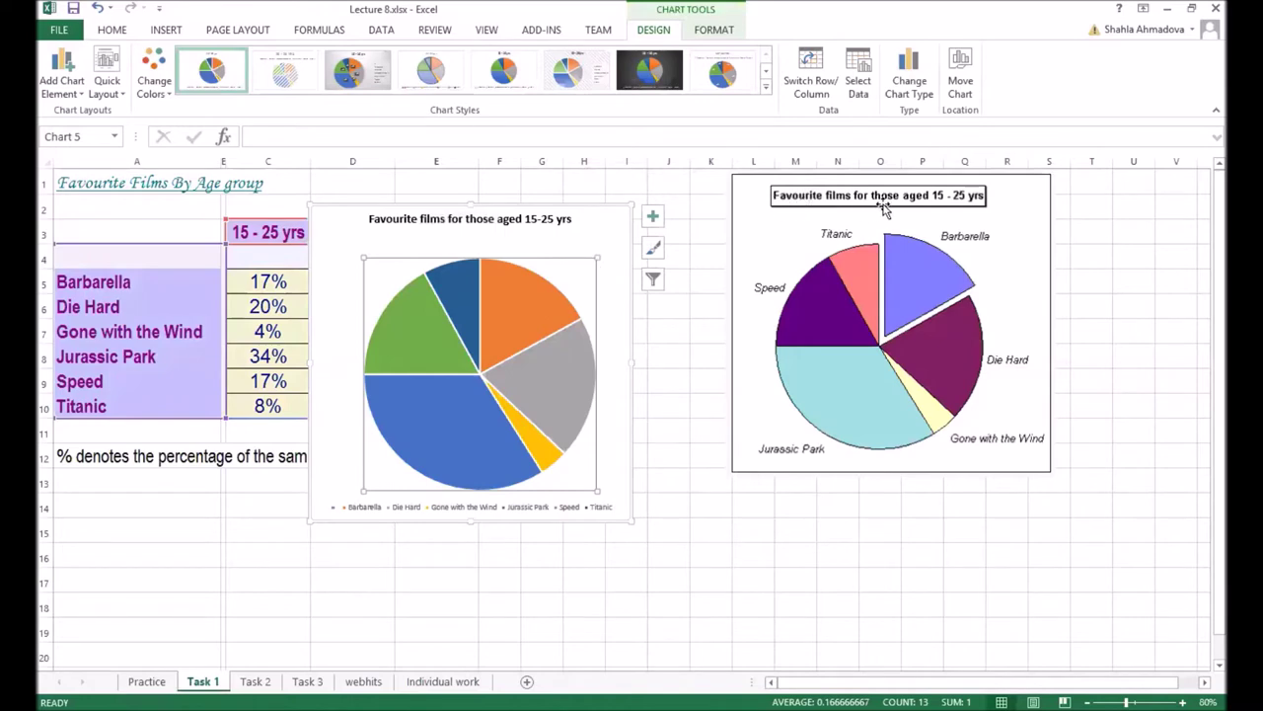
pyautogui.click(567, 219)
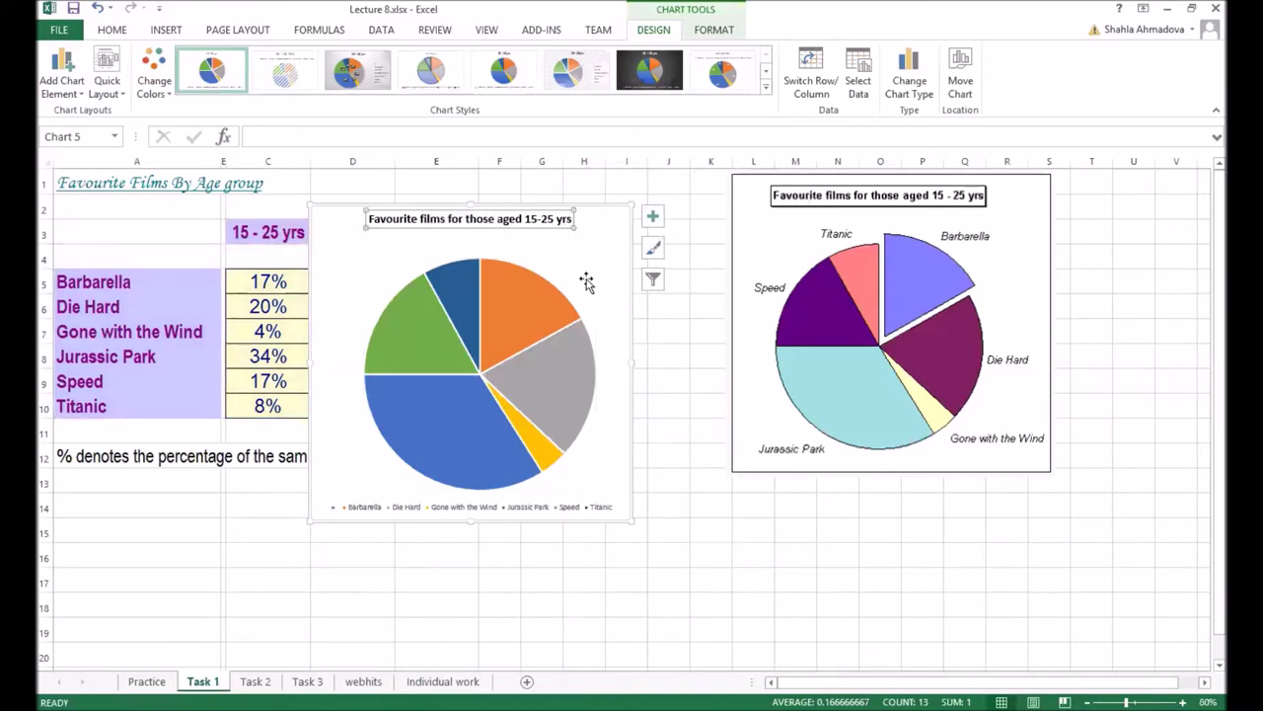
pyautogui.click(557, 221)
pyautogui.doubleClick(557, 221)
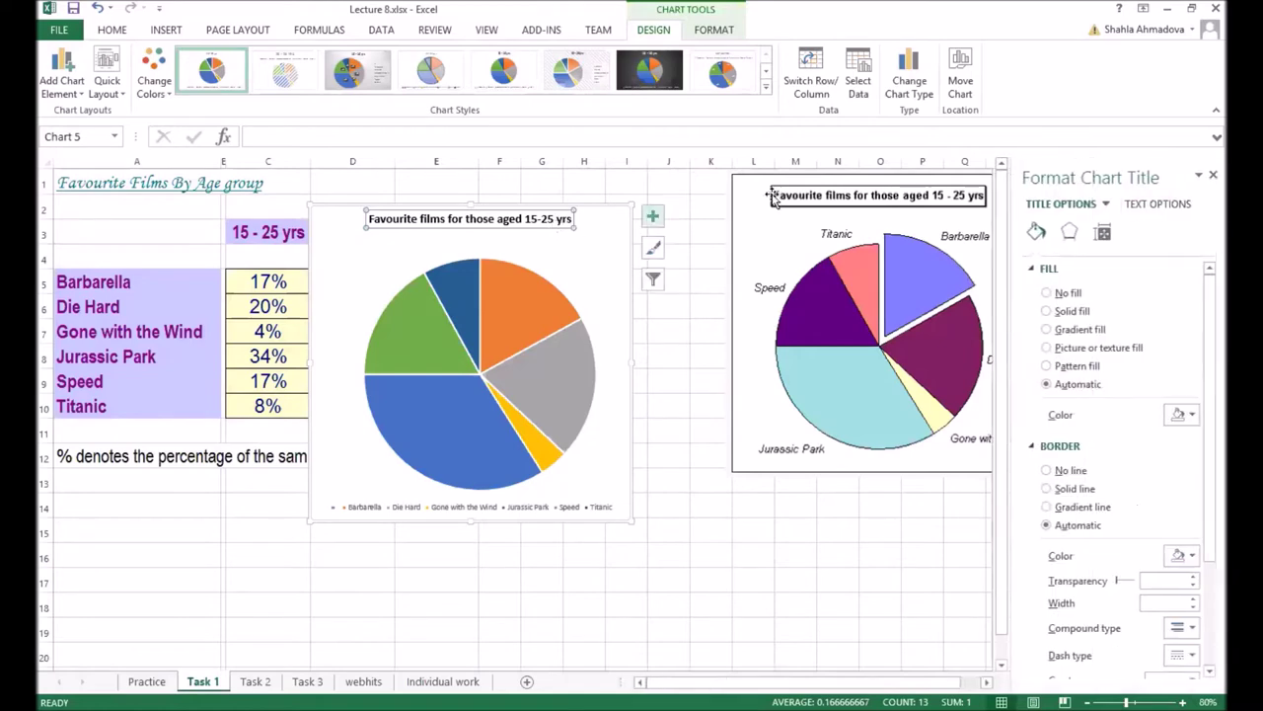
pyautogui.click(1212, 175)
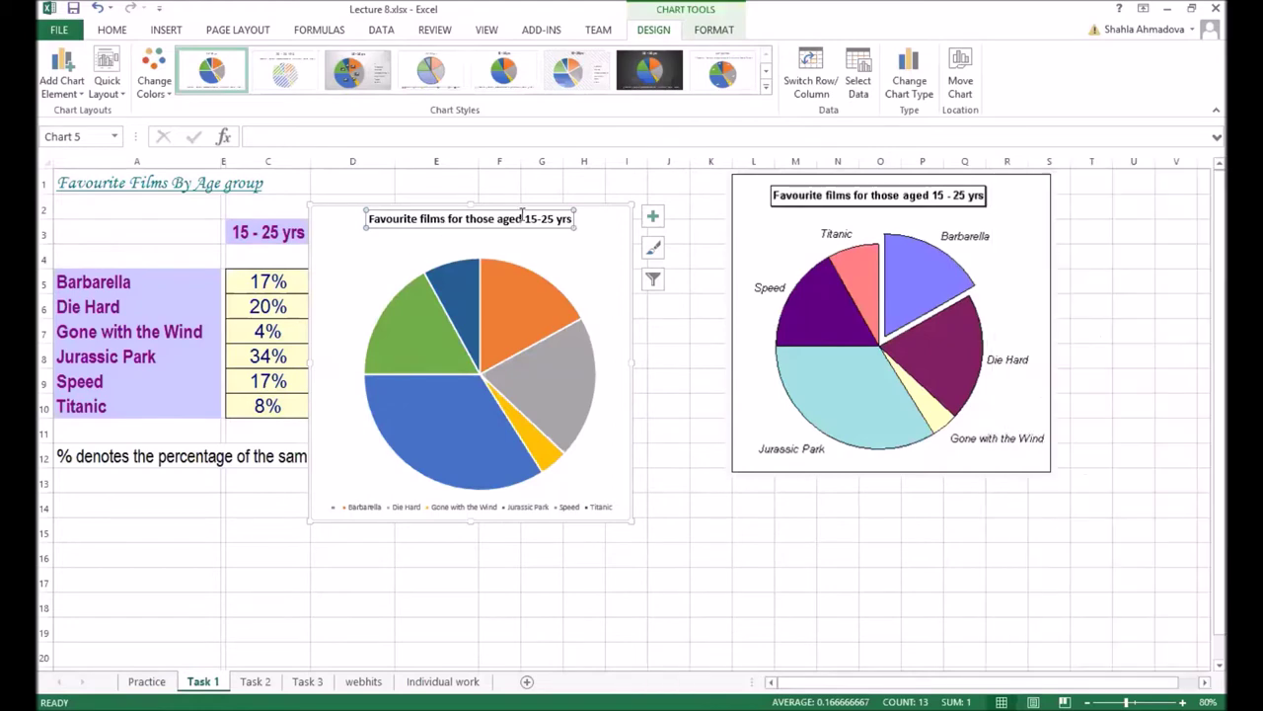
# - Give the chart title a solid black border line through its formatting options
pyautogui.click(652, 217)
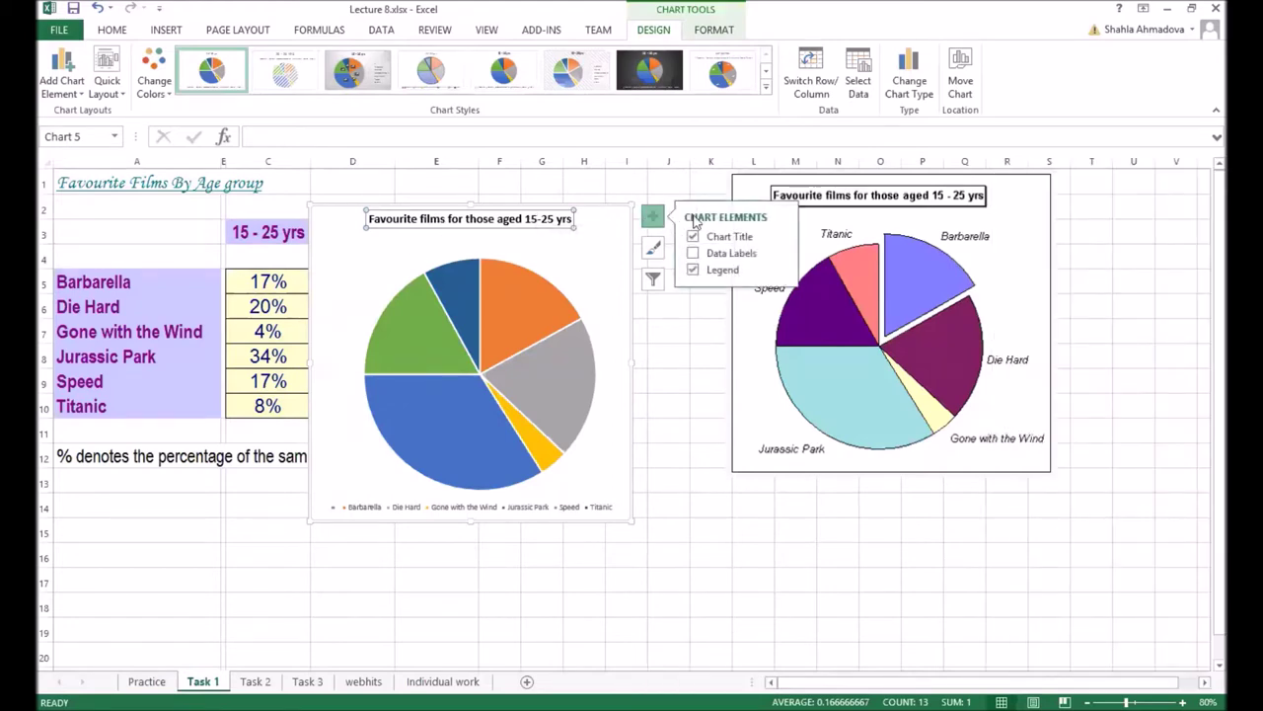
pyautogui.click(782, 241)
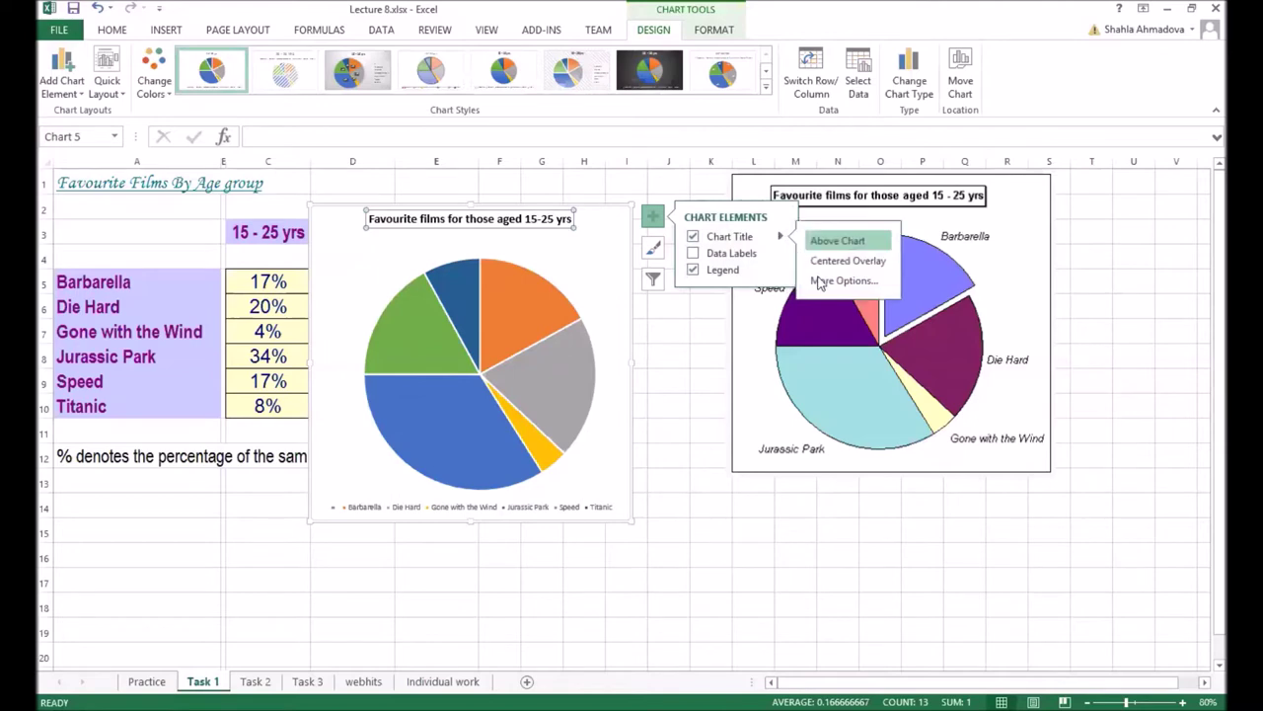
pyautogui.click(819, 275)
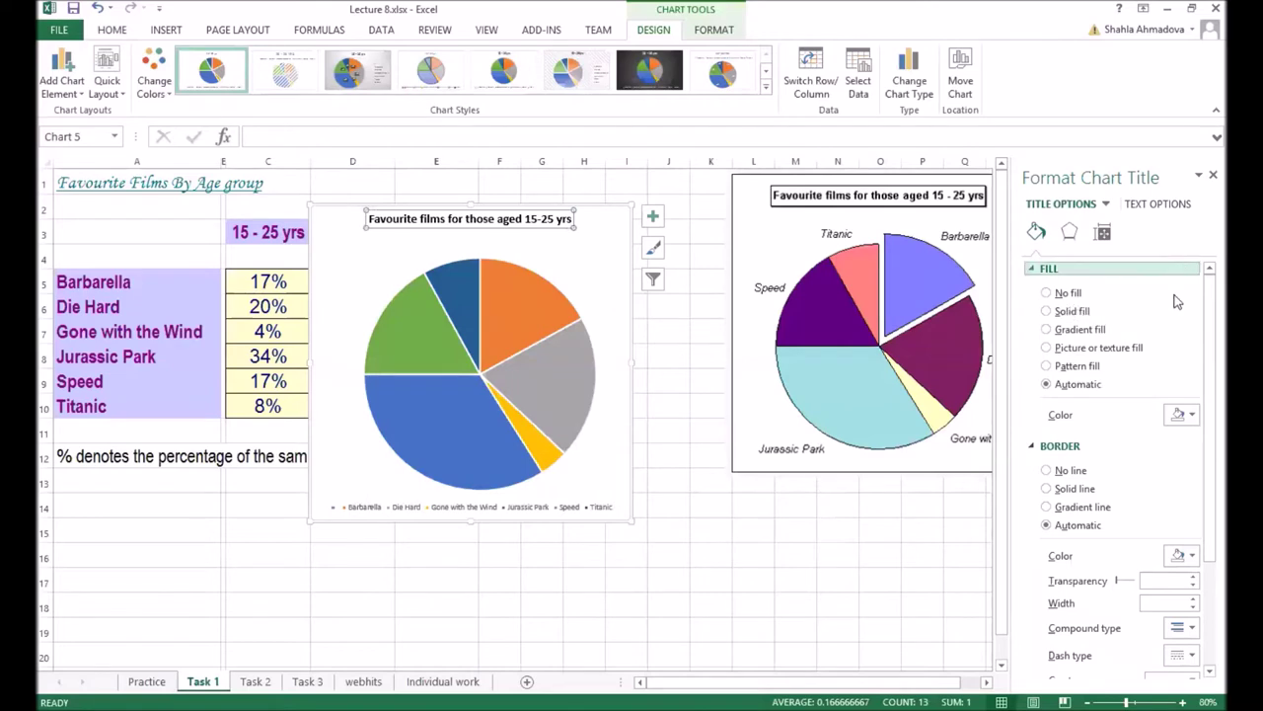
pyautogui.click(1072, 488)
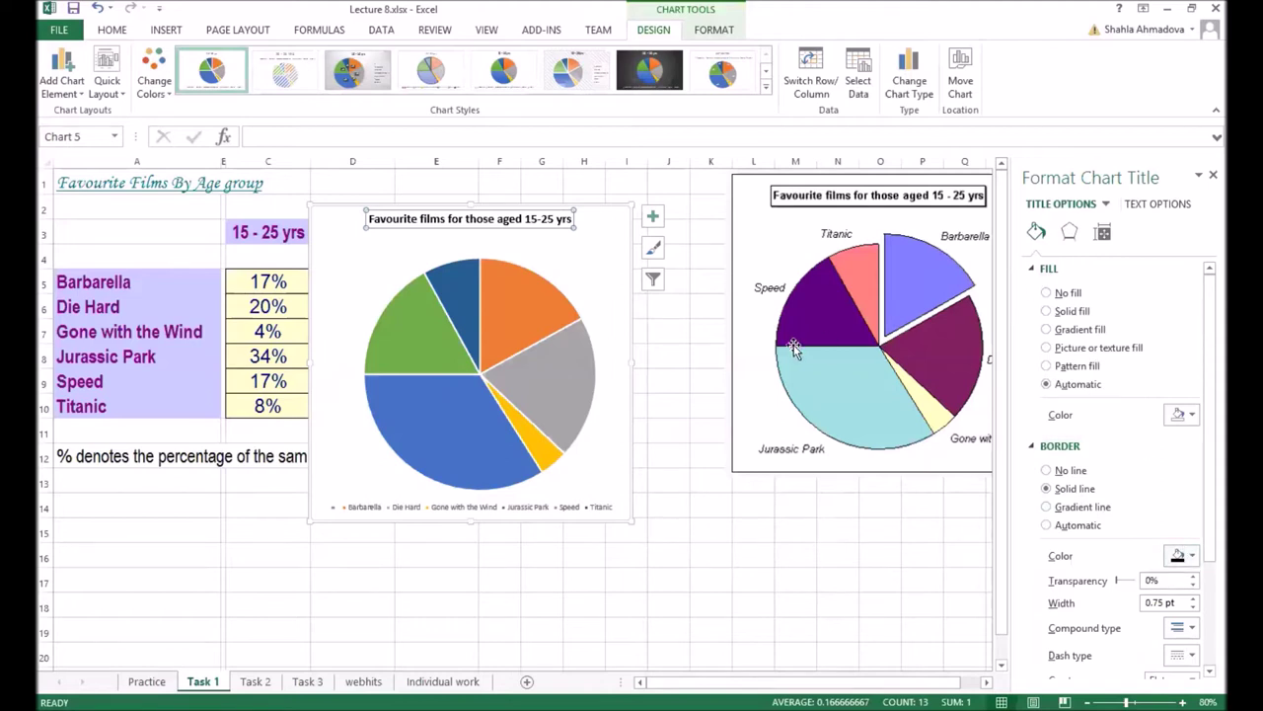
pyautogui.click(597, 288)
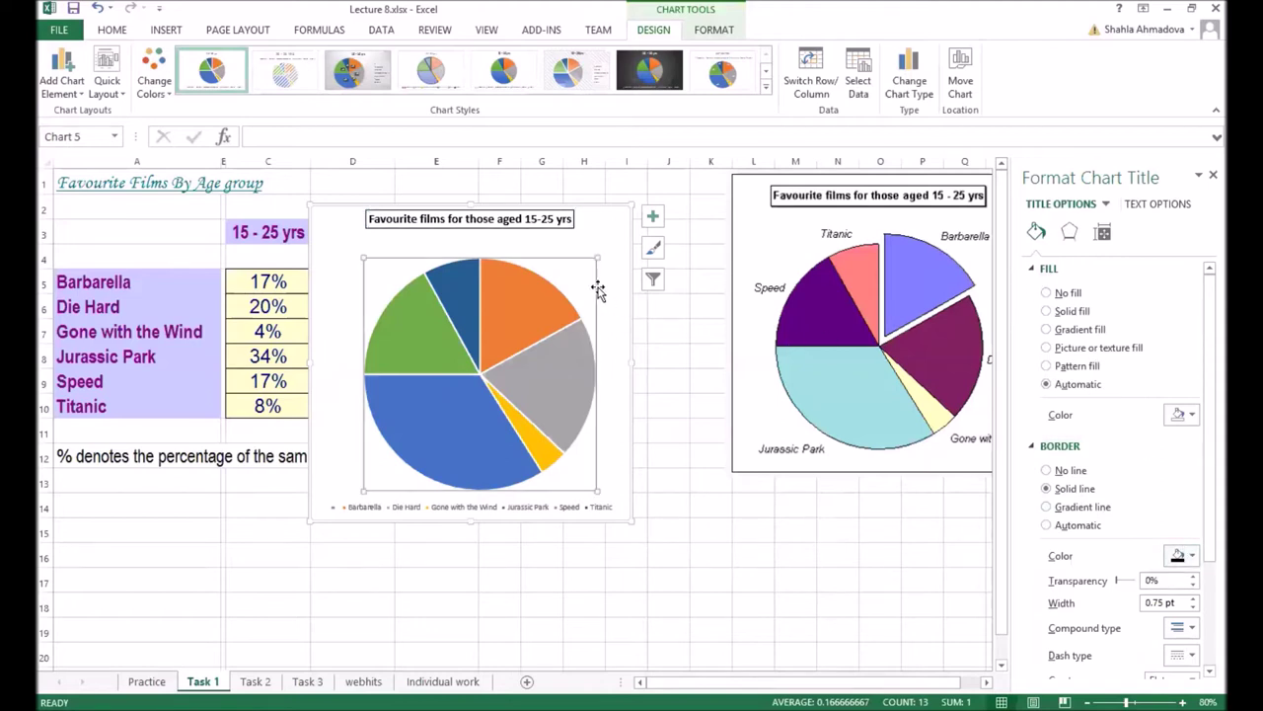
# - Apply a black shadow to the chart title box
pyautogui.click(566, 219)
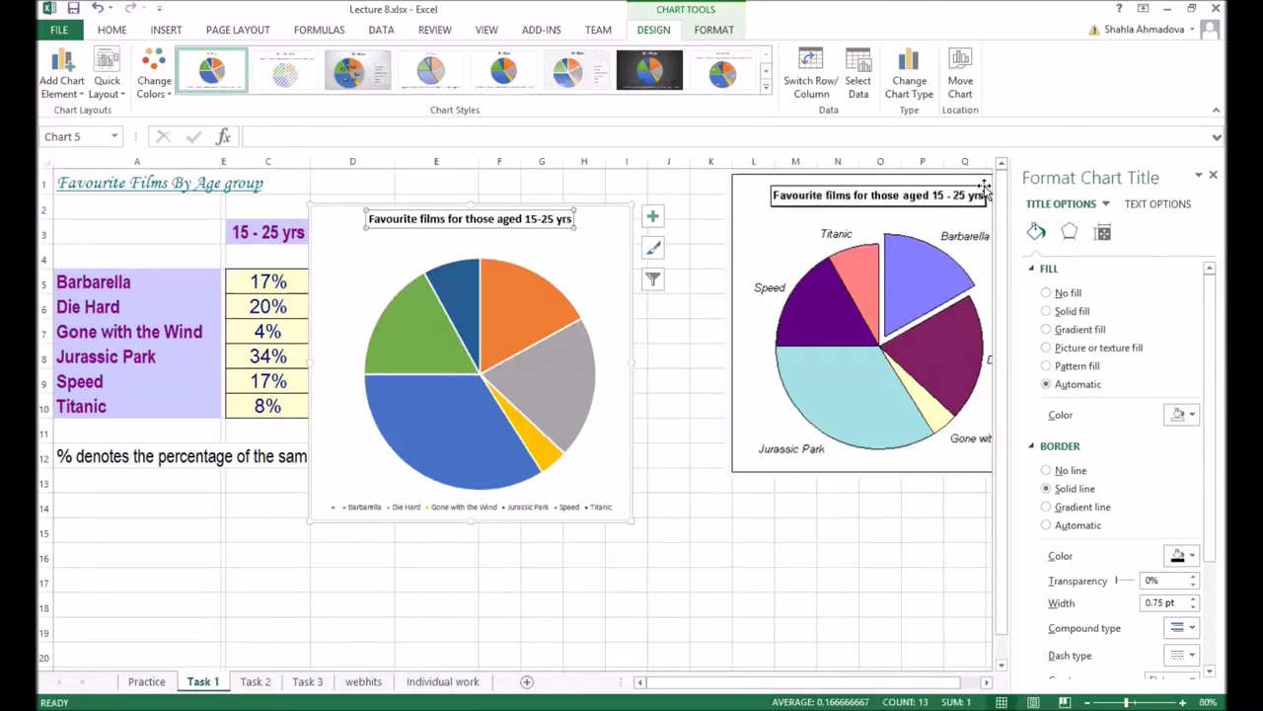
pyautogui.click(1070, 233)
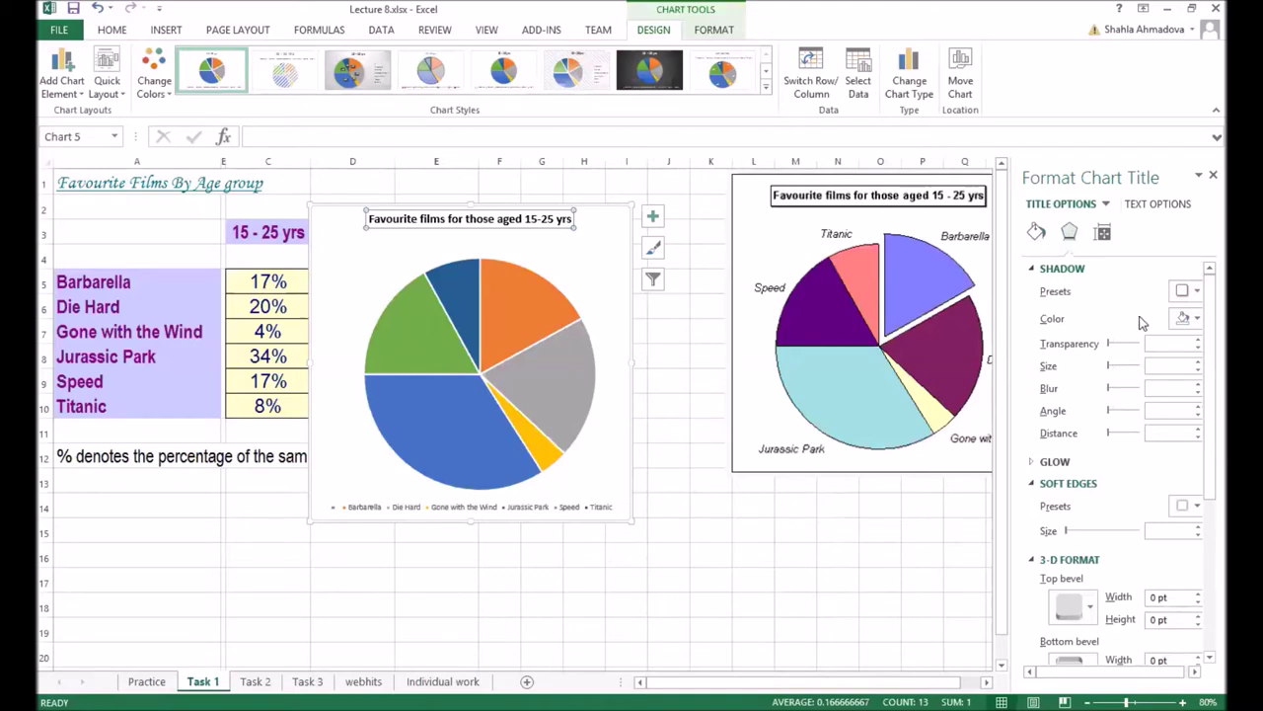
pyautogui.click(1193, 319)
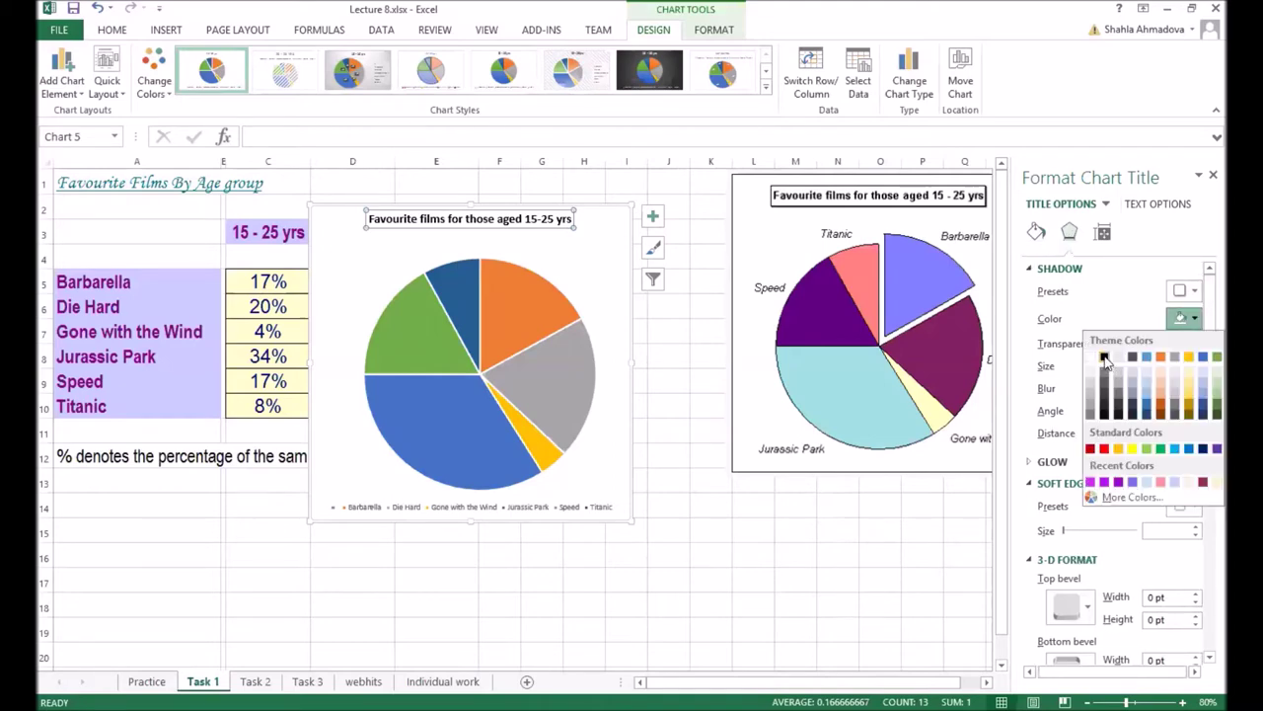
pyautogui.click(1104, 356)
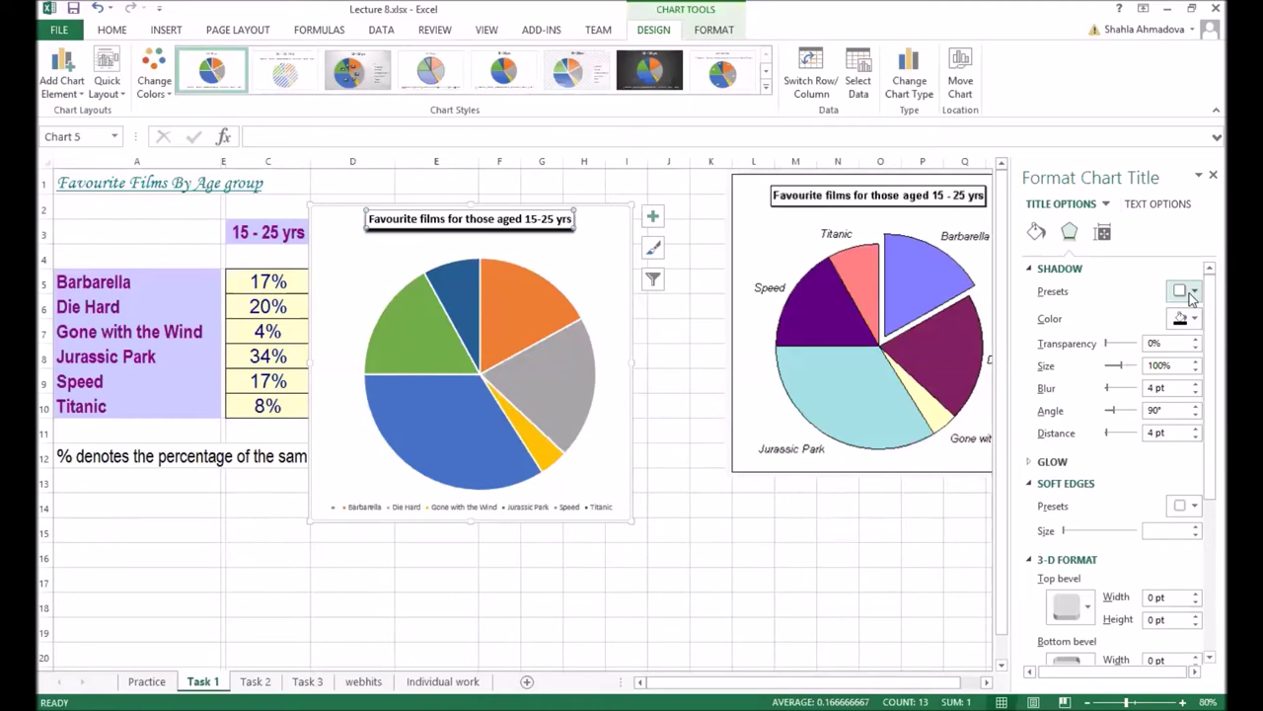
# - Change the chart title's shadow to the first outer preset and reduce its transparency to 0%
pyautogui.click(1191, 293)
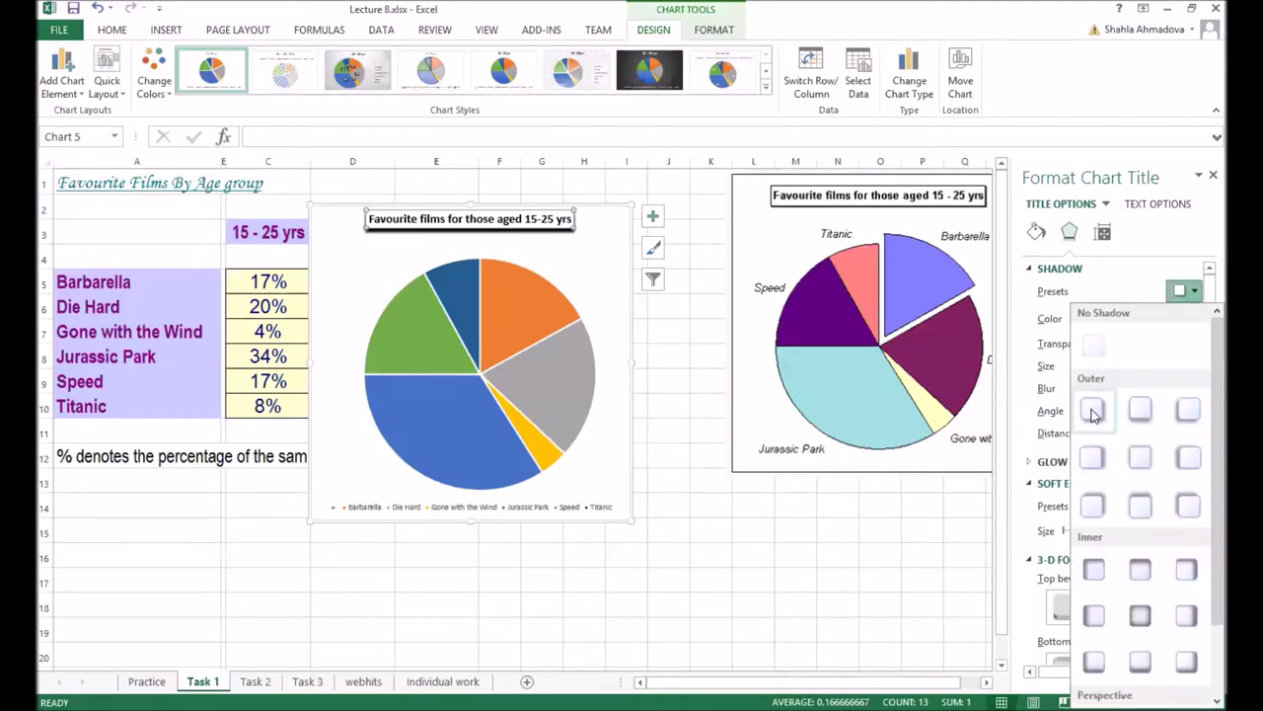
pyautogui.click(1093, 411)
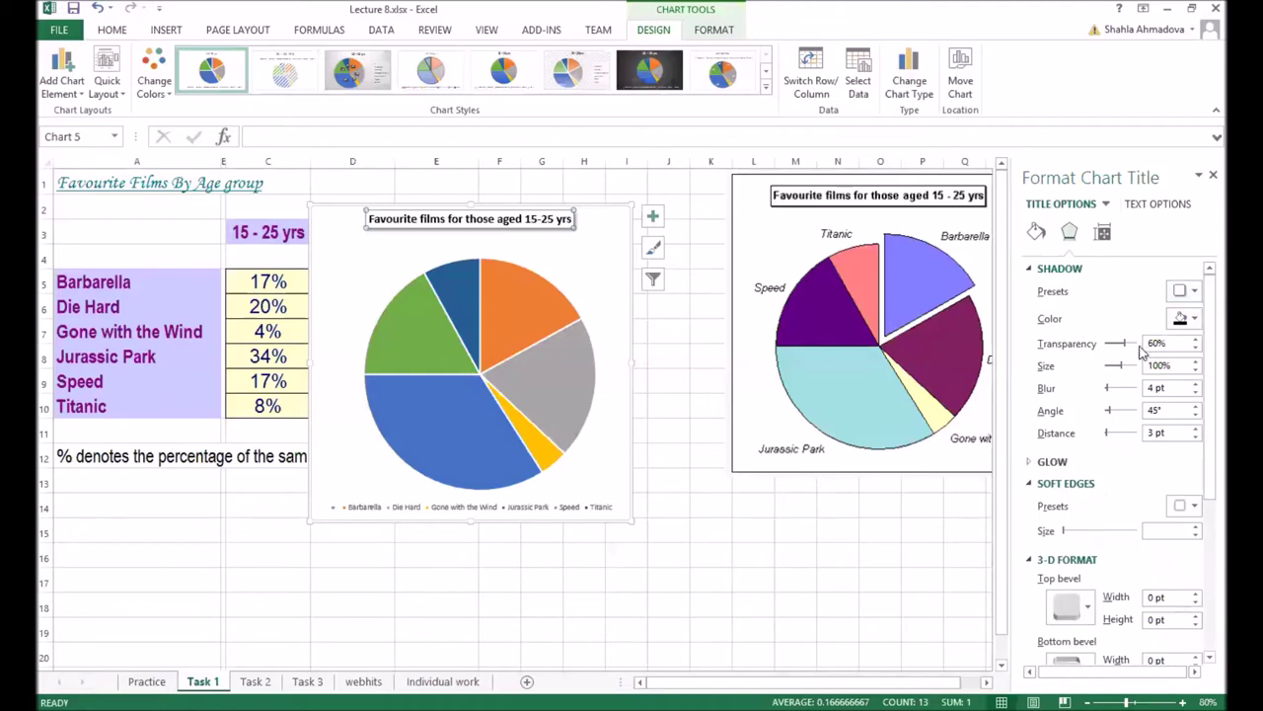
pyautogui.moveTo(1122, 345); pyautogui.dragTo(1105, 347)
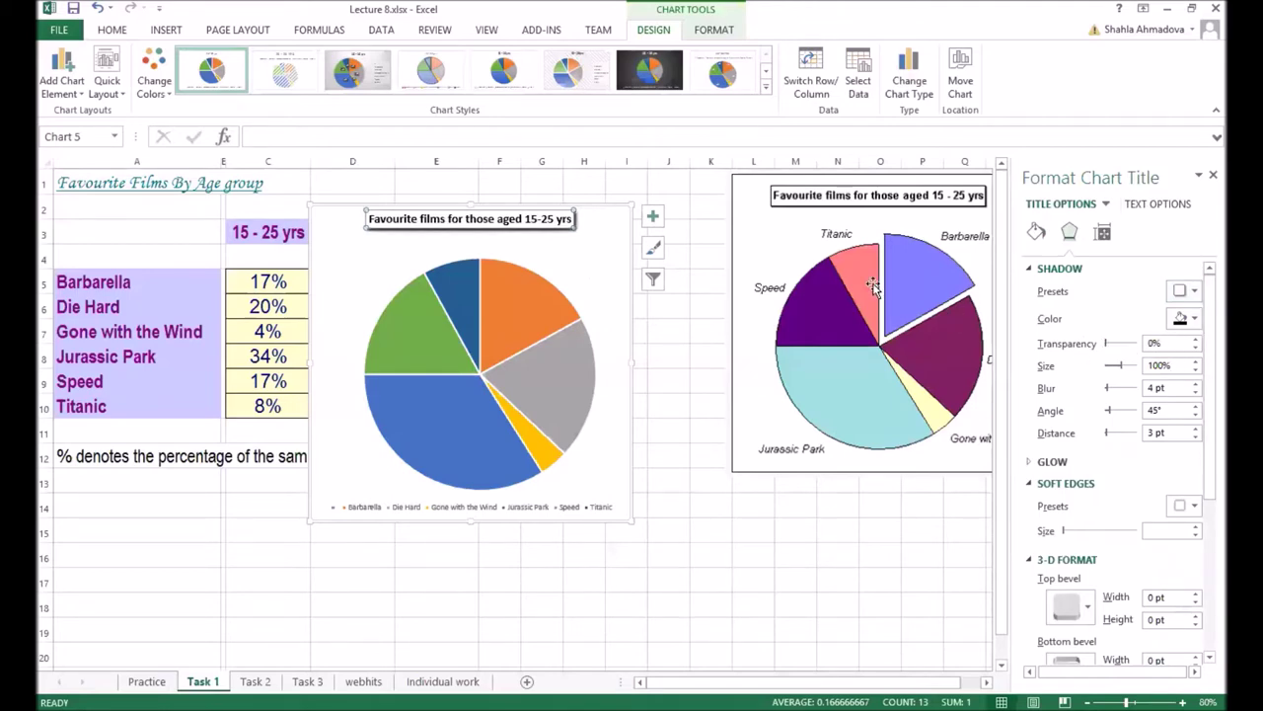
pyautogui.click(560, 262)
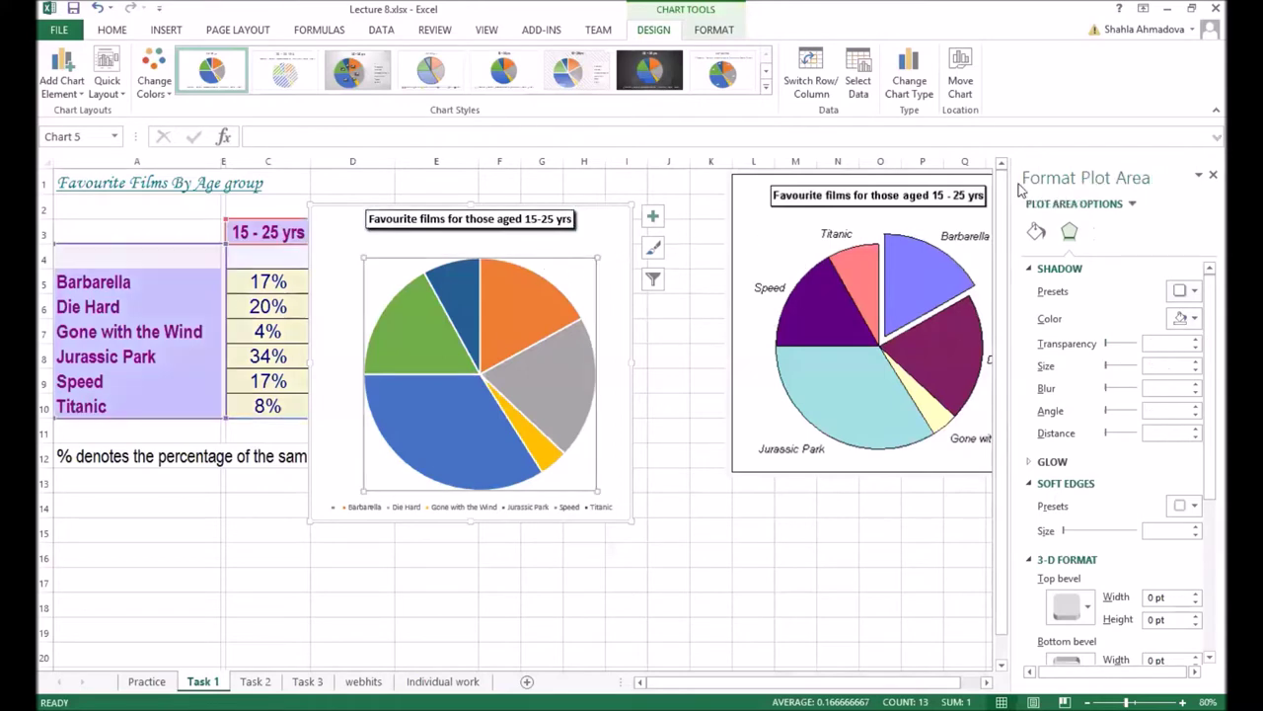
# - Move the sample pie chart picture so it sits directly beside the new chart, fully in view
pyautogui.moveTo(906, 181); pyautogui.dragTo(829, 211)
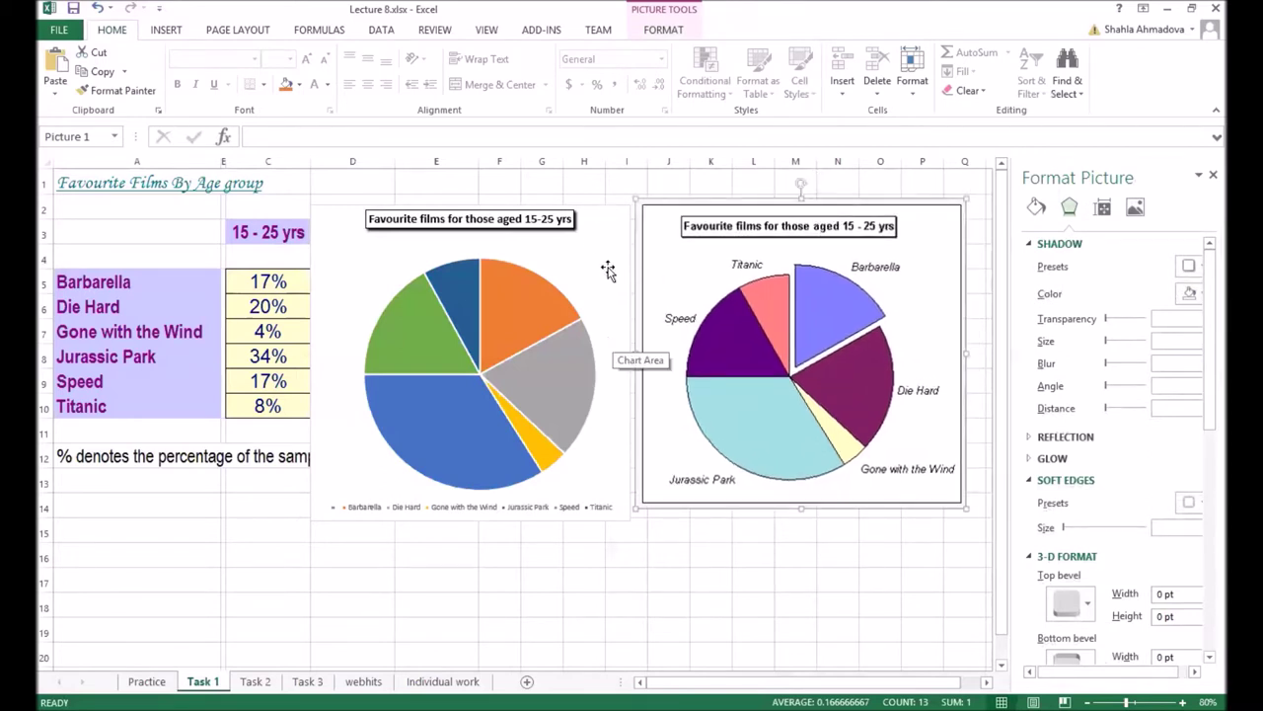
pyautogui.click(606, 268)
pyautogui.click(753, 580)
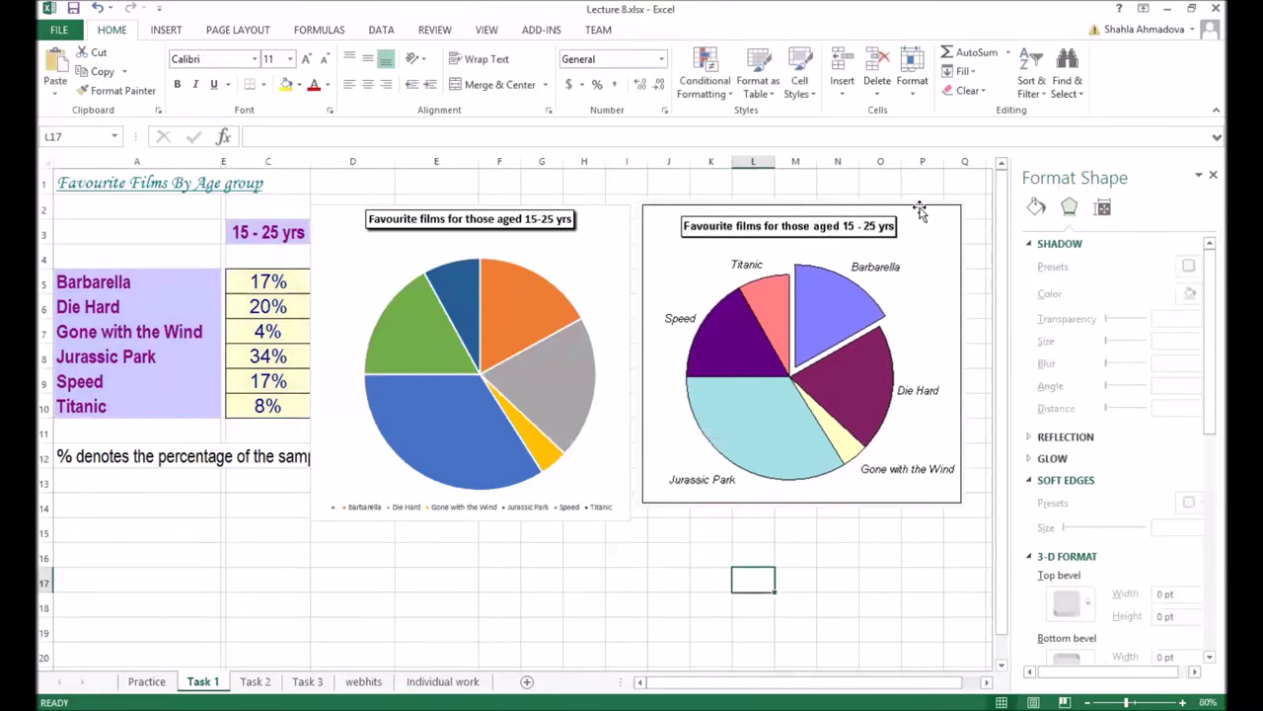
# - Nudge the chart slightly towards the sample picture and give its chart area a solid line border
pyautogui.click(579, 258)
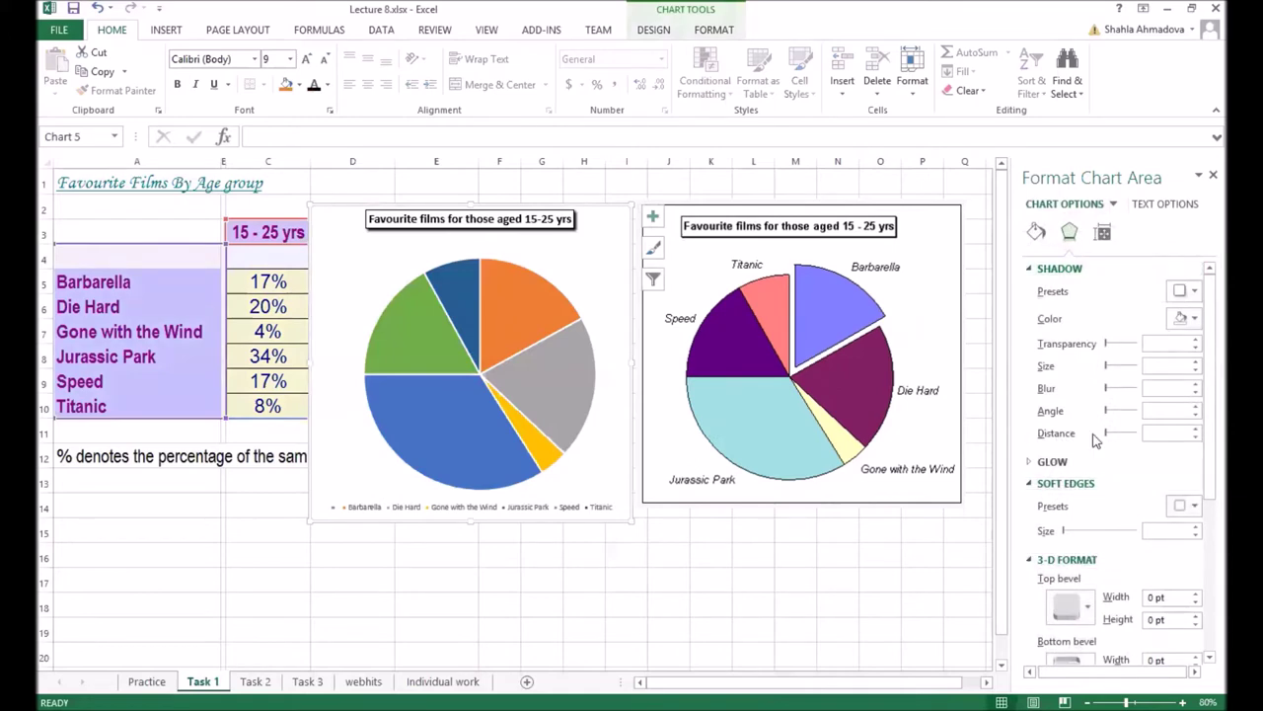
pyautogui.scroll(-3, 1125, 466)
pyautogui.scroll(3, 1125, 467)
pyautogui.moveTo(578, 253); pyautogui.dragTo(588, 255)
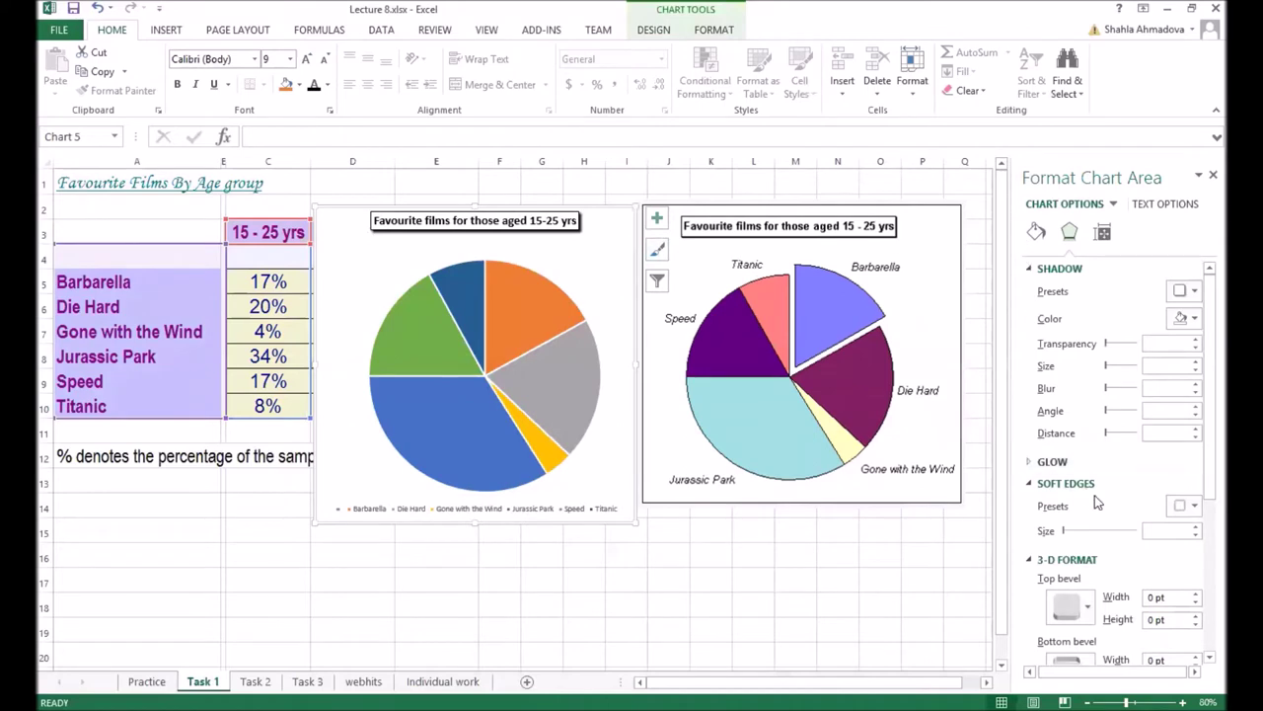
pyautogui.click(1039, 233)
pyautogui.click(1058, 489)
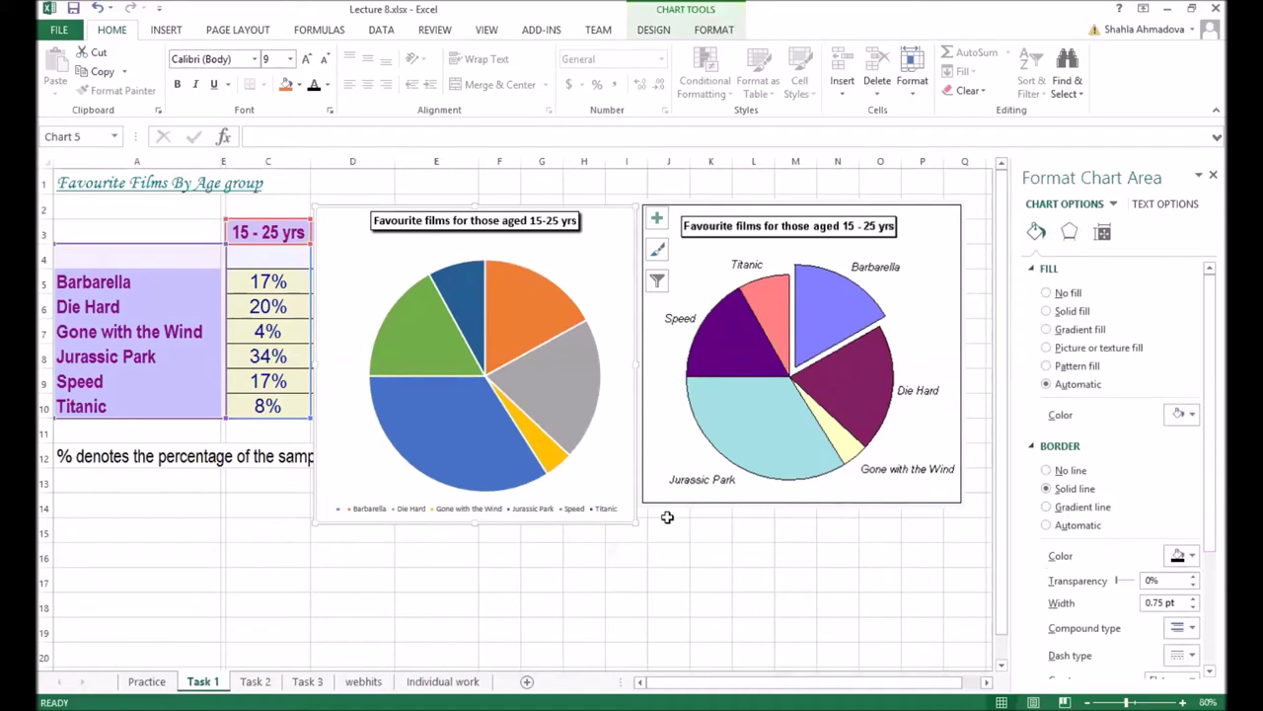
pyautogui.click(564, 580)
pyautogui.click(733, 575)
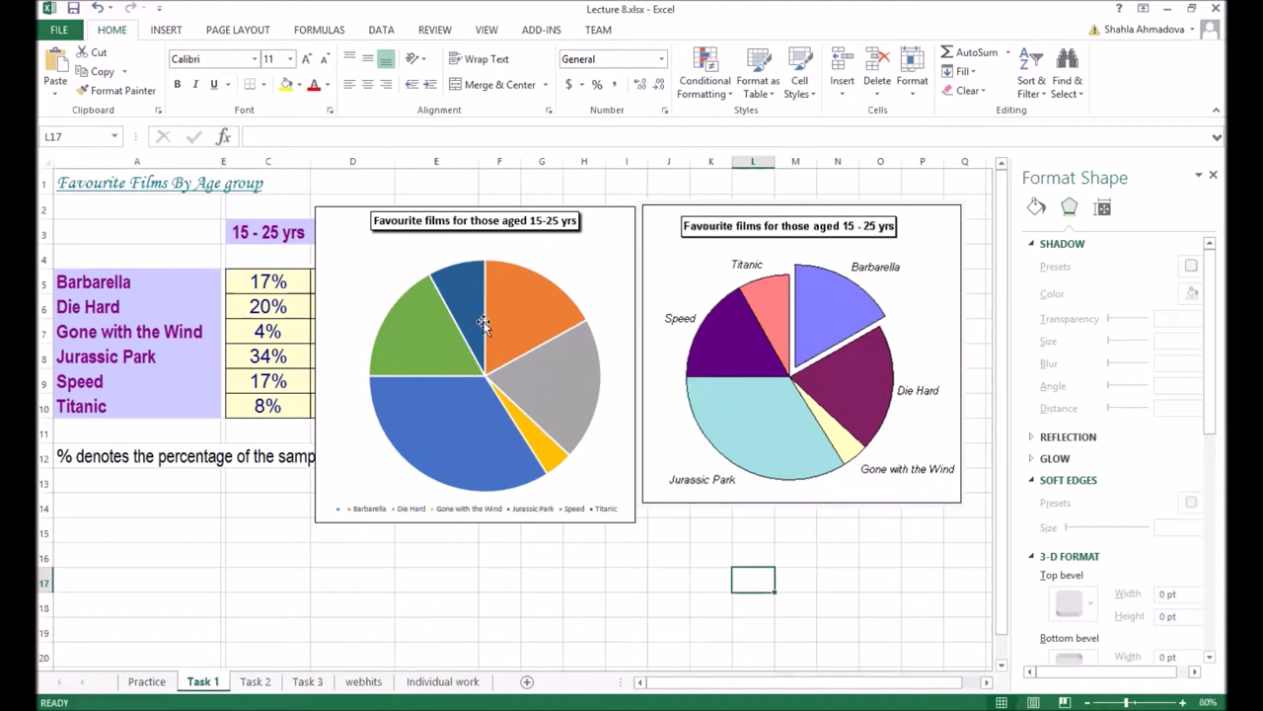
# - Remove the legend from the pie chart
pyautogui.click(620, 254)
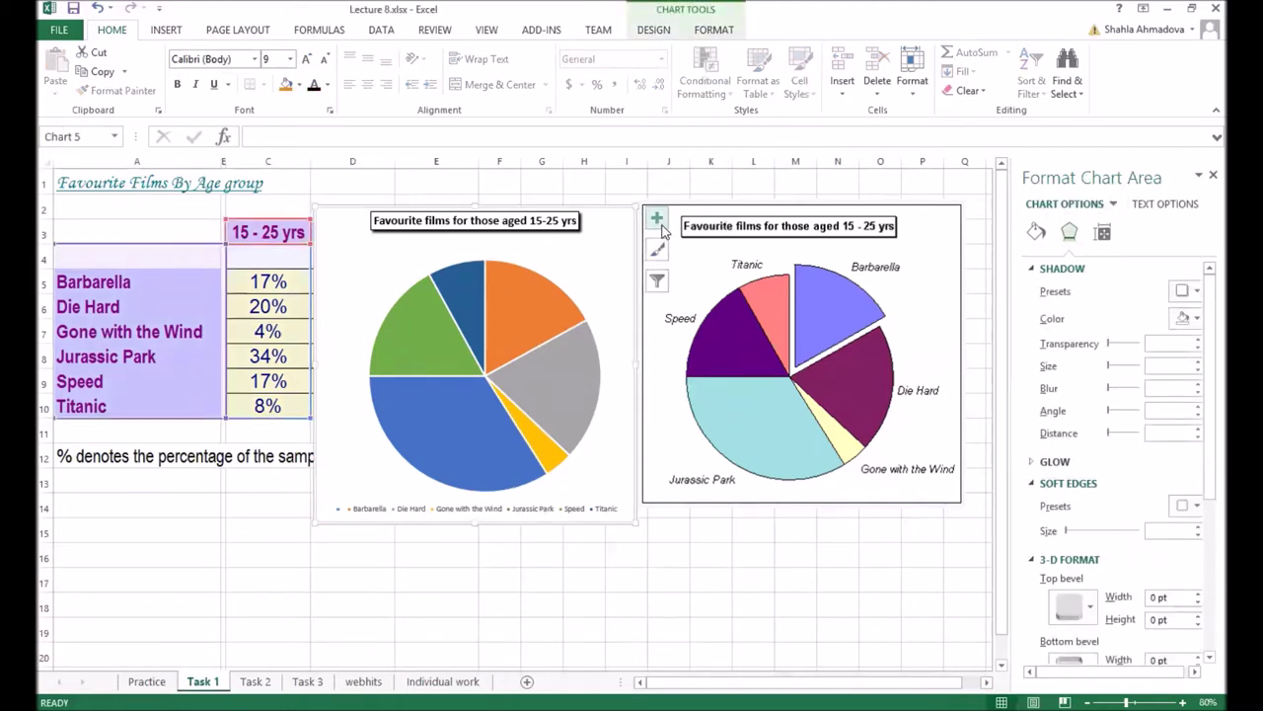
pyautogui.click(661, 226)
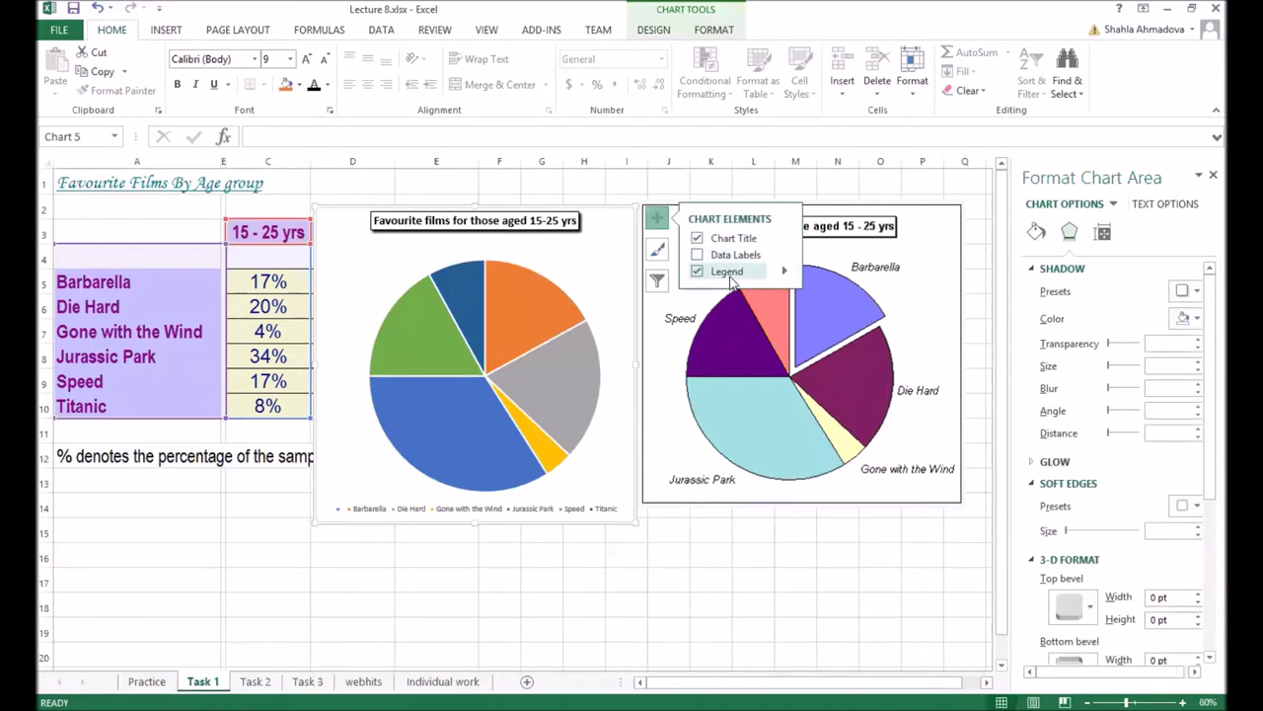
pyautogui.click(698, 273)
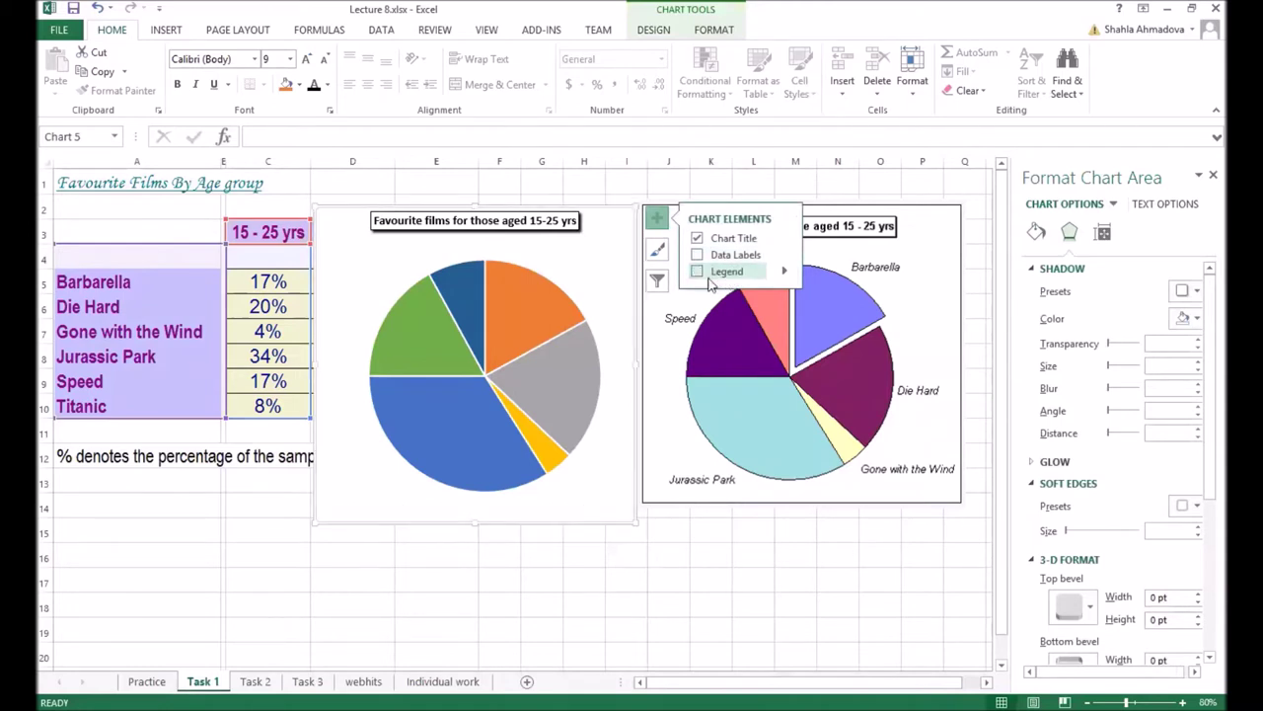
# - Add data labels to all pie slices and open their detailed formatting options
pyautogui.click(533, 355)
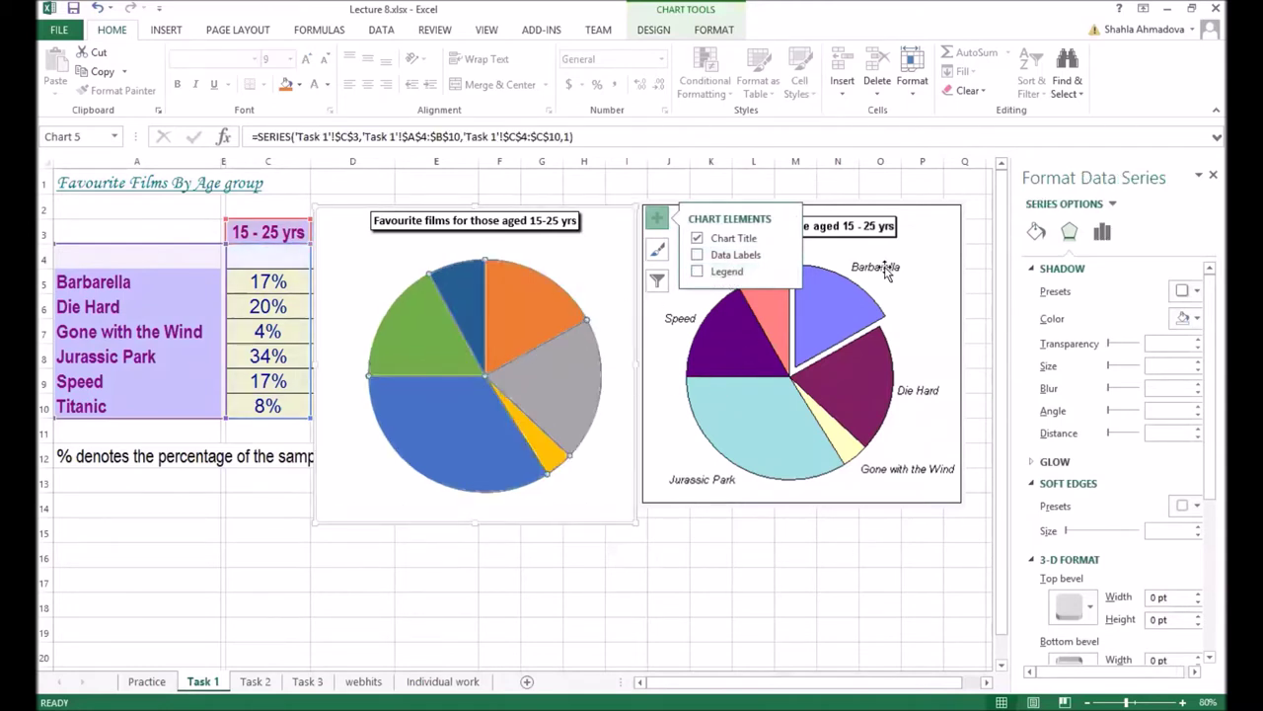
pyautogui.click(700, 256)
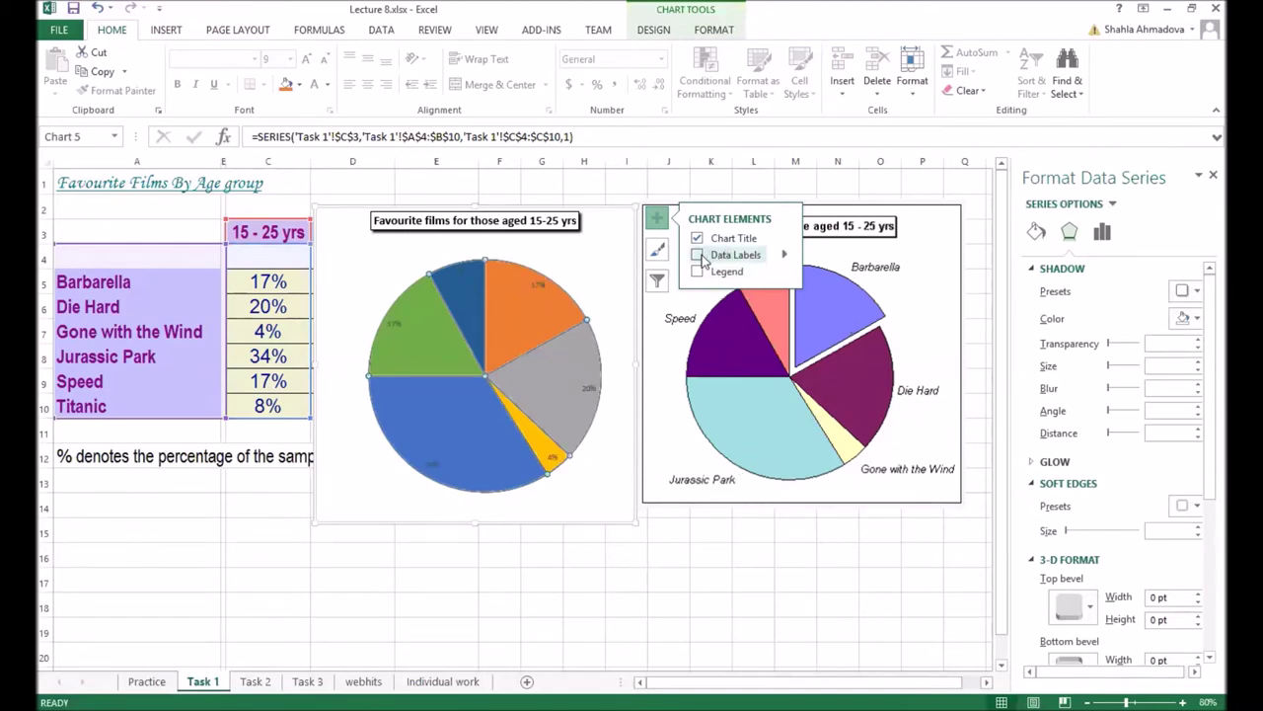
pyautogui.click(785, 254)
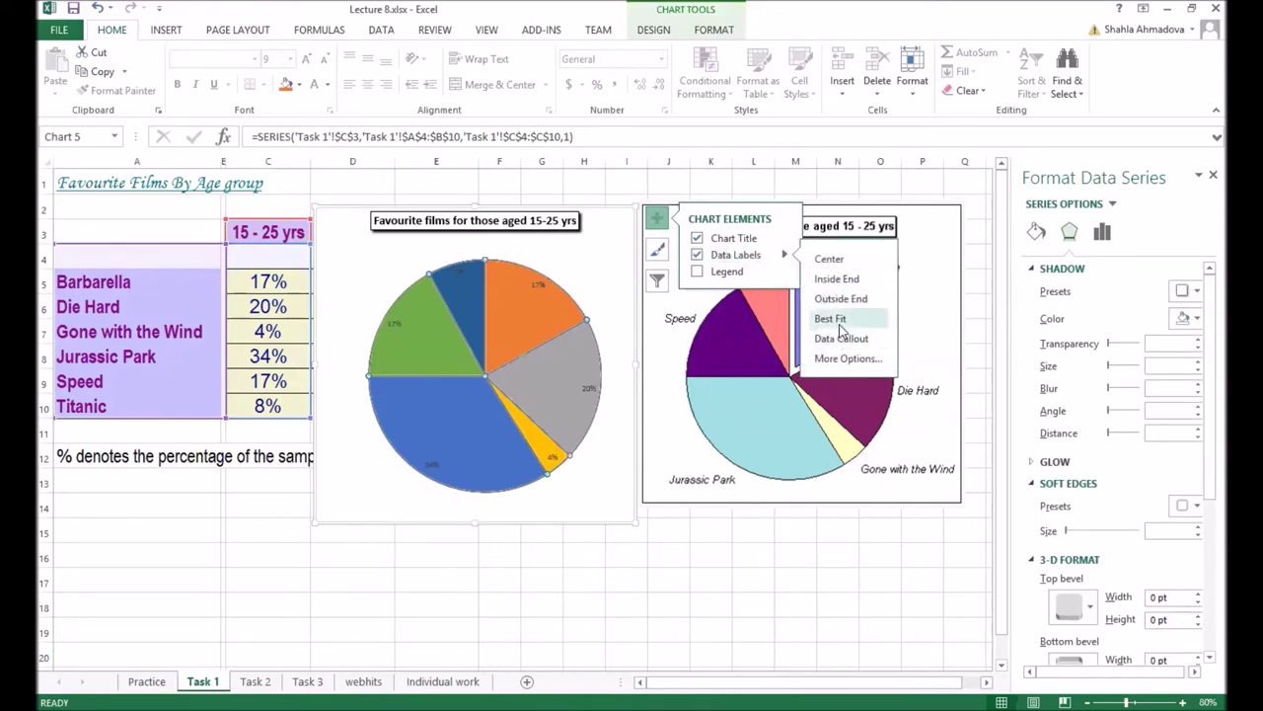
pyautogui.click(835, 360)
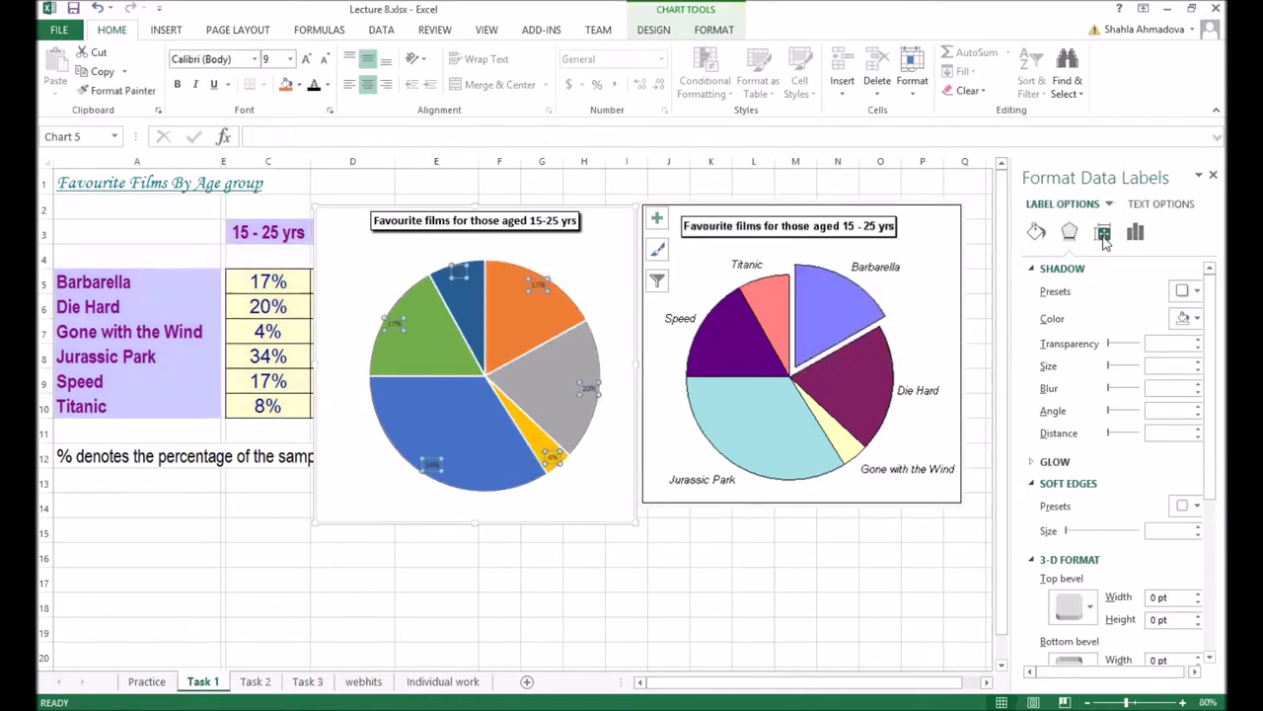
# - Try showing the category name instead of the value on the Barbarella slice's label alone, and undo the label changes
pyautogui.click(588, 388)
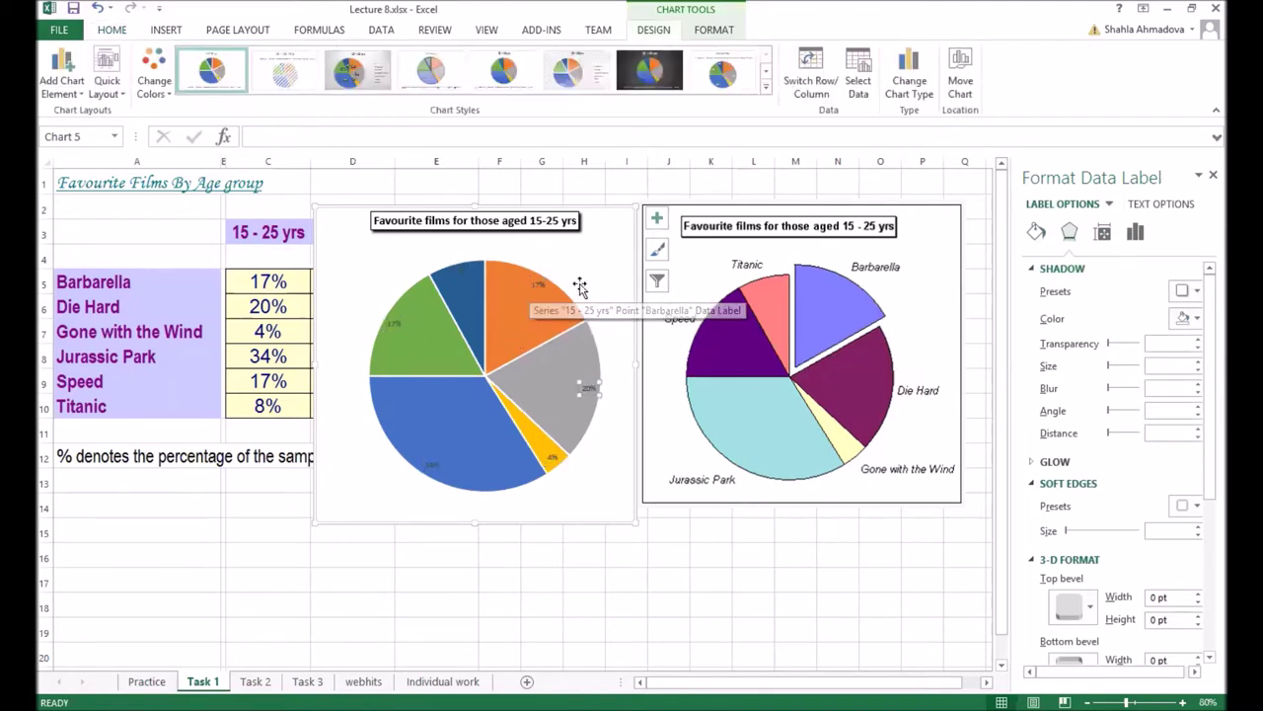
pyautogui.click(538, 287)
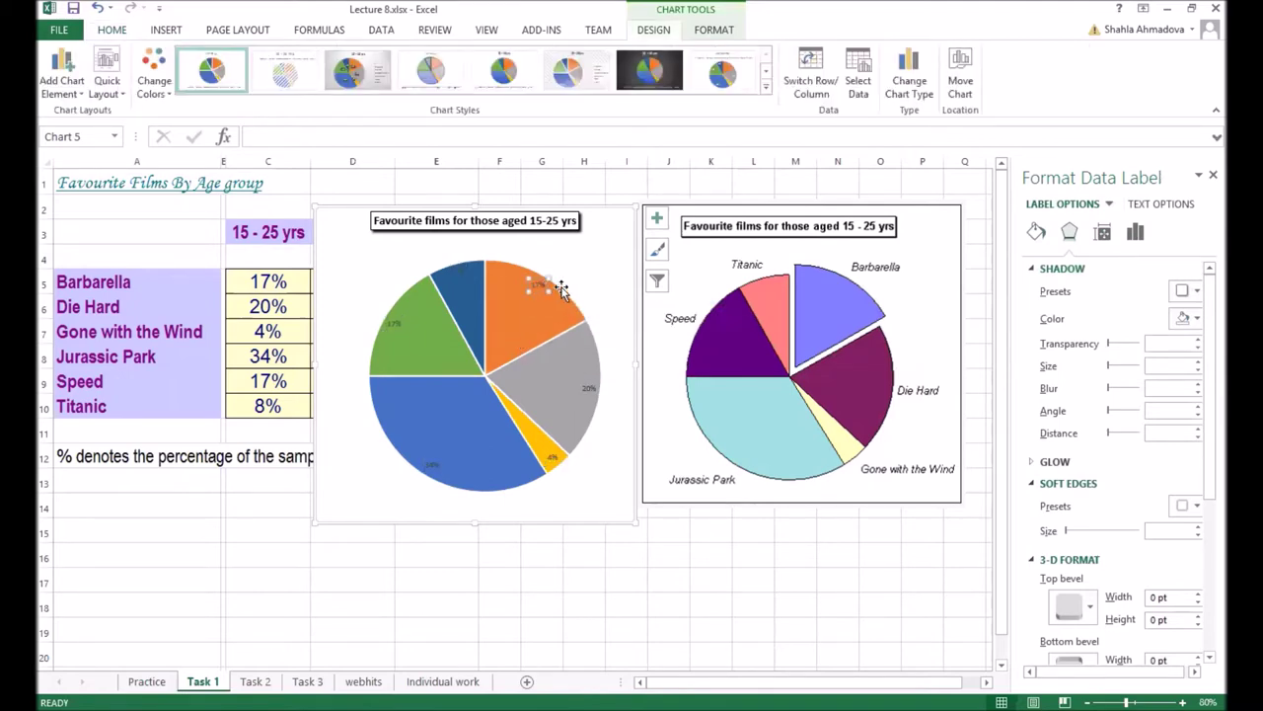
pyautogui.click(656, 217)
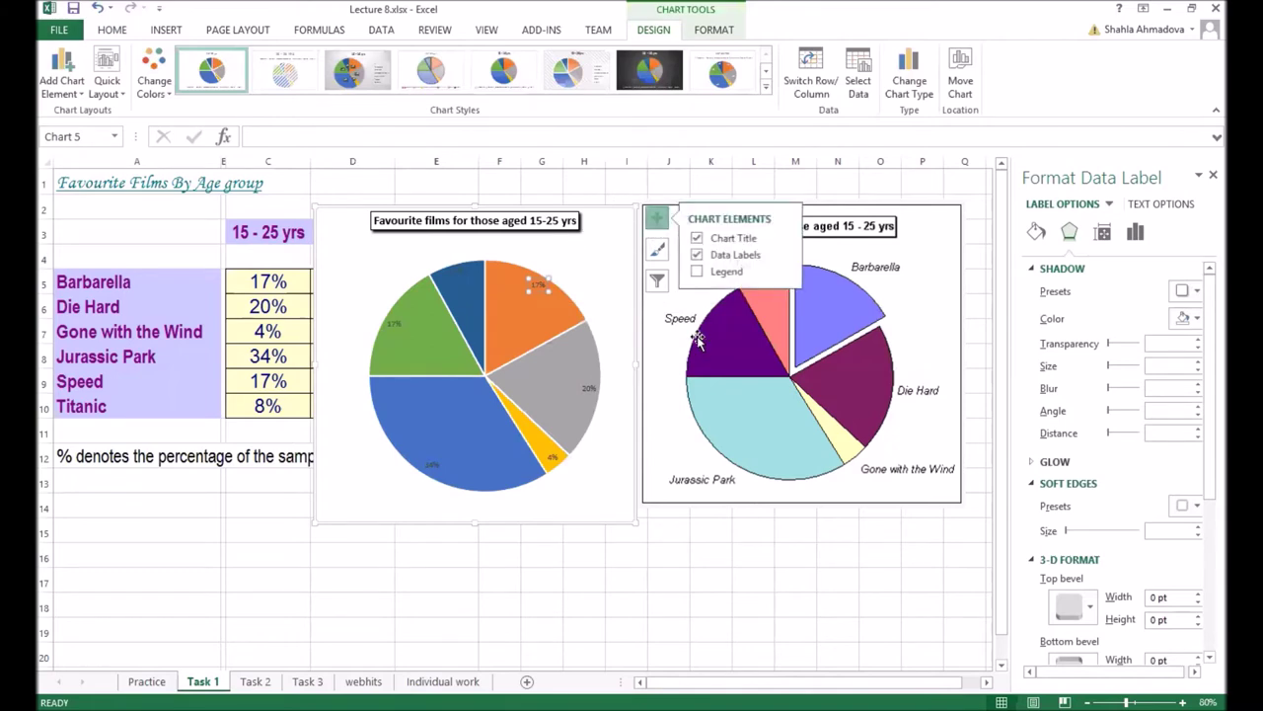
pyautogui.click(787, 256)
pyautogui.click(835, 360)
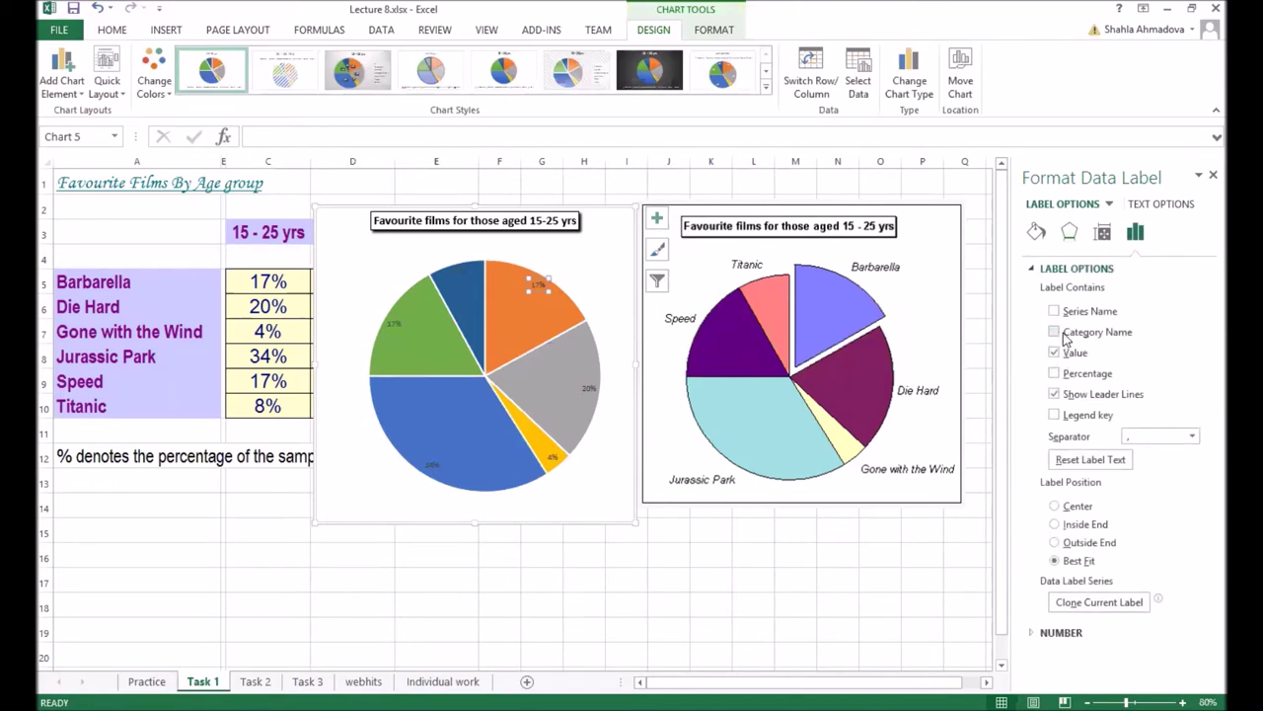
pyautogui.click(1055, 331)
pyautogui.click(1056, 353)
pyautogui.hotkey('ctrl', 'z')
pyautogui.hotkey('ctrl', 'z')
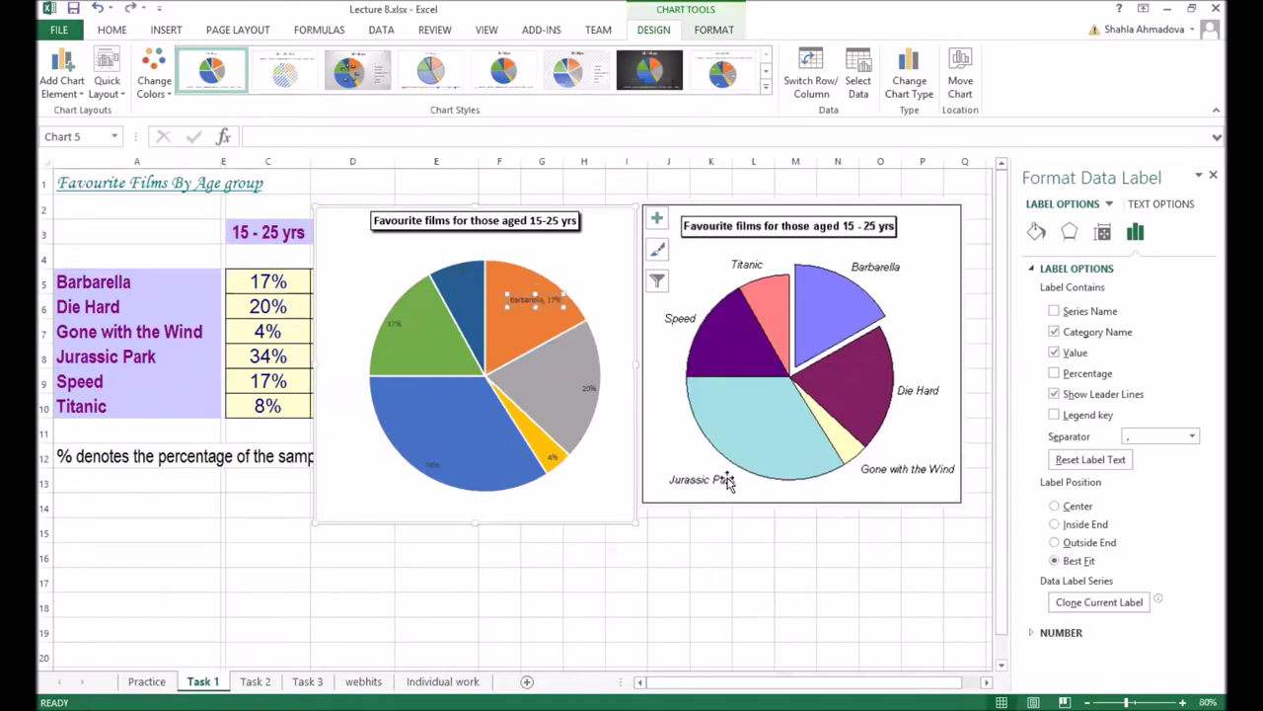
pyautogui.click(795, 604)
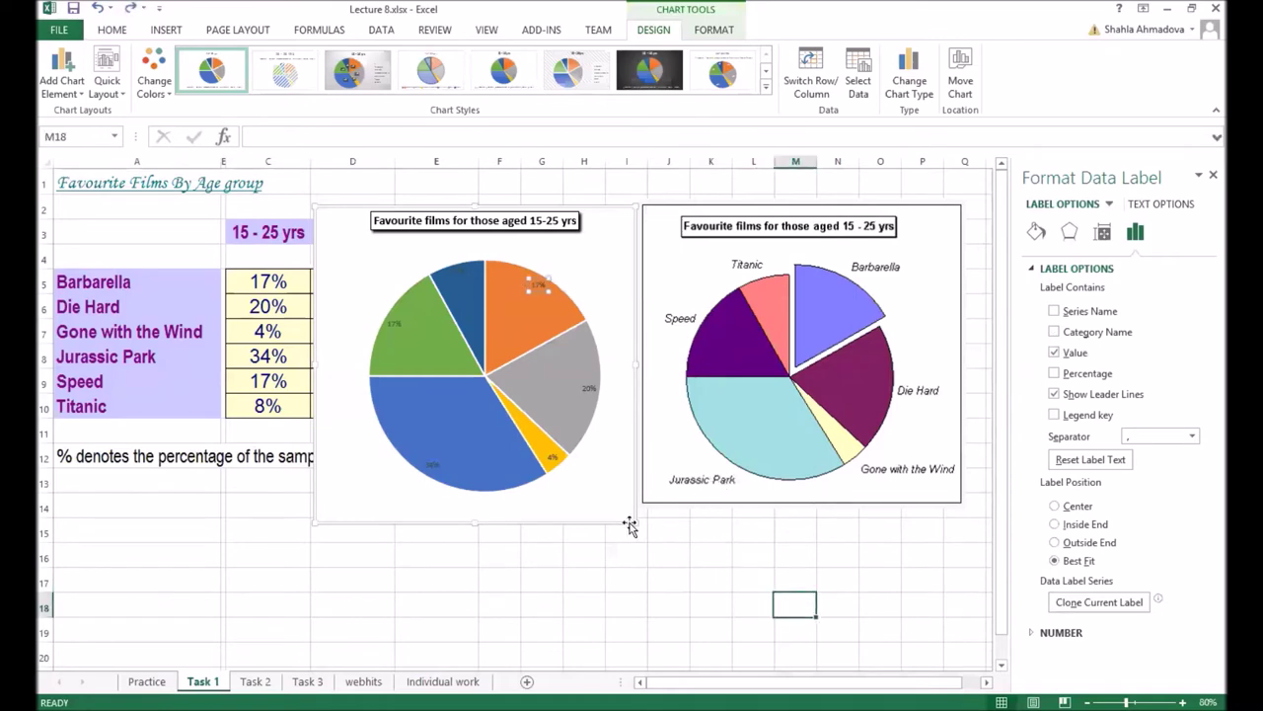
# - Set all the pie's data labels to show category names without values, positioned at the outside end
pyautogui.click(553, 455)
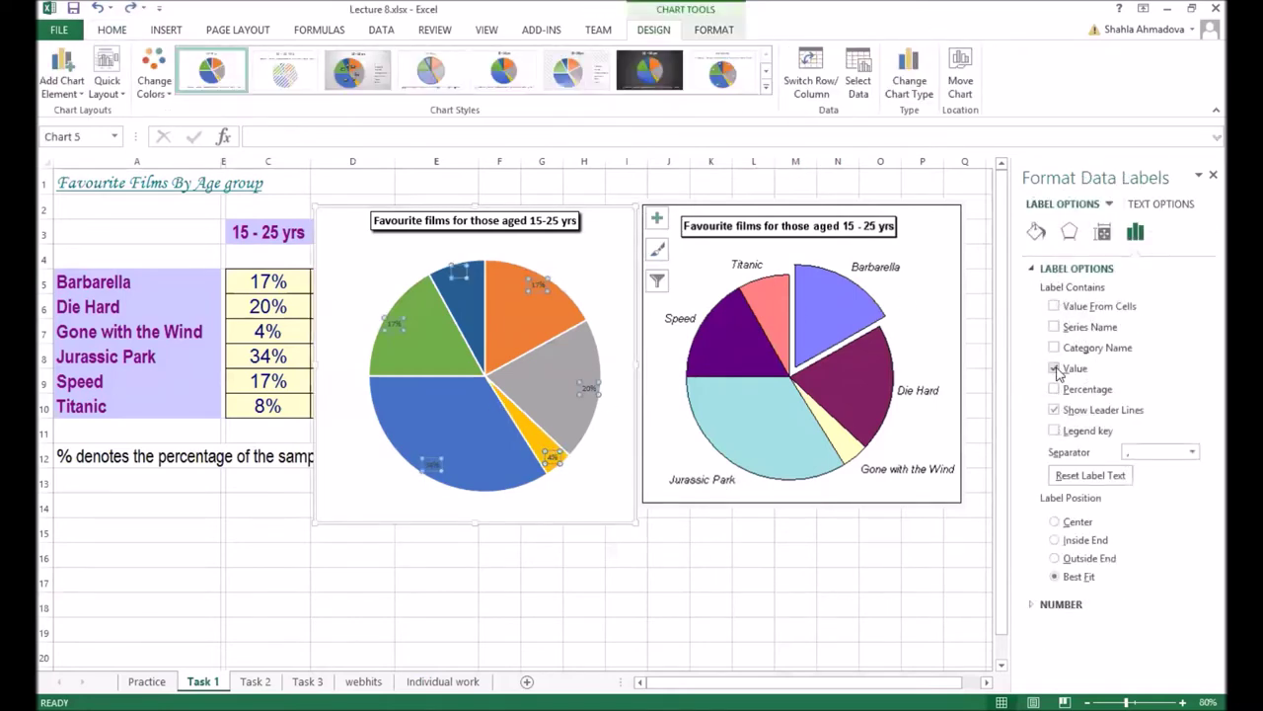
pyautogui.click(1055, 349)
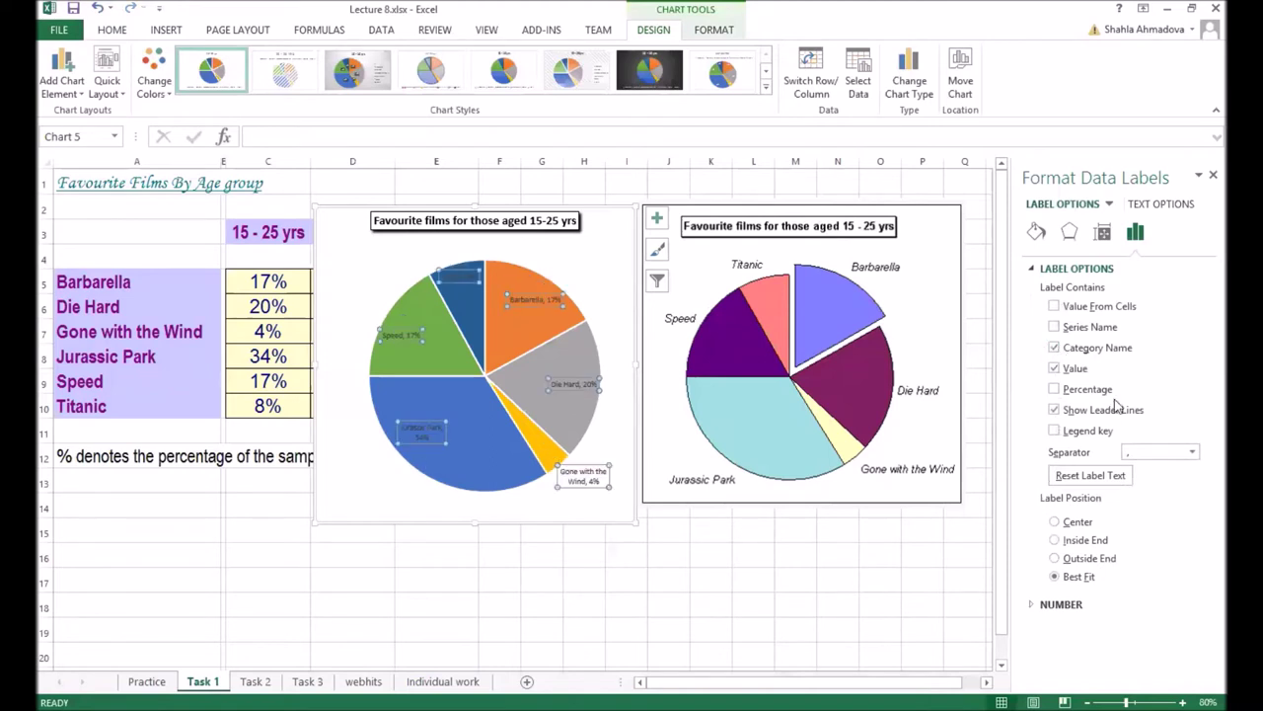
pyautogui.click(1069, 369)
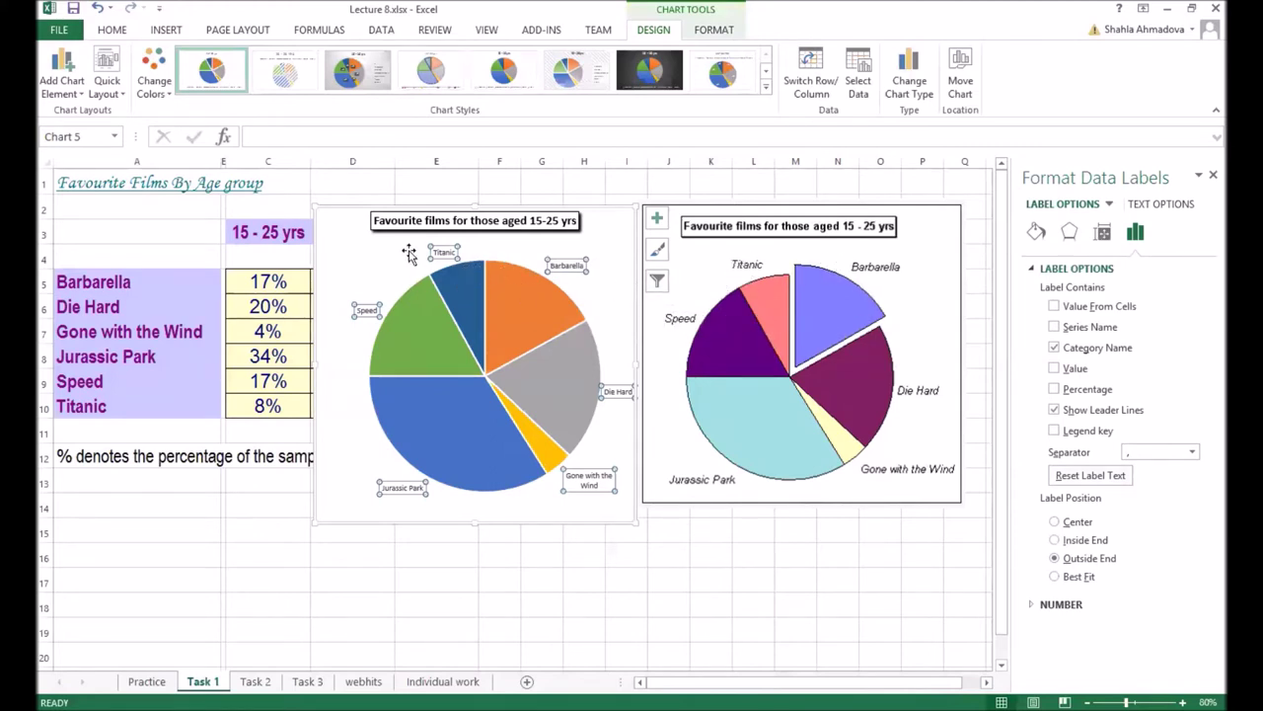
# - Format all the film name labels around the pie as italic with font size 13
pyautogui.click(114, 32)
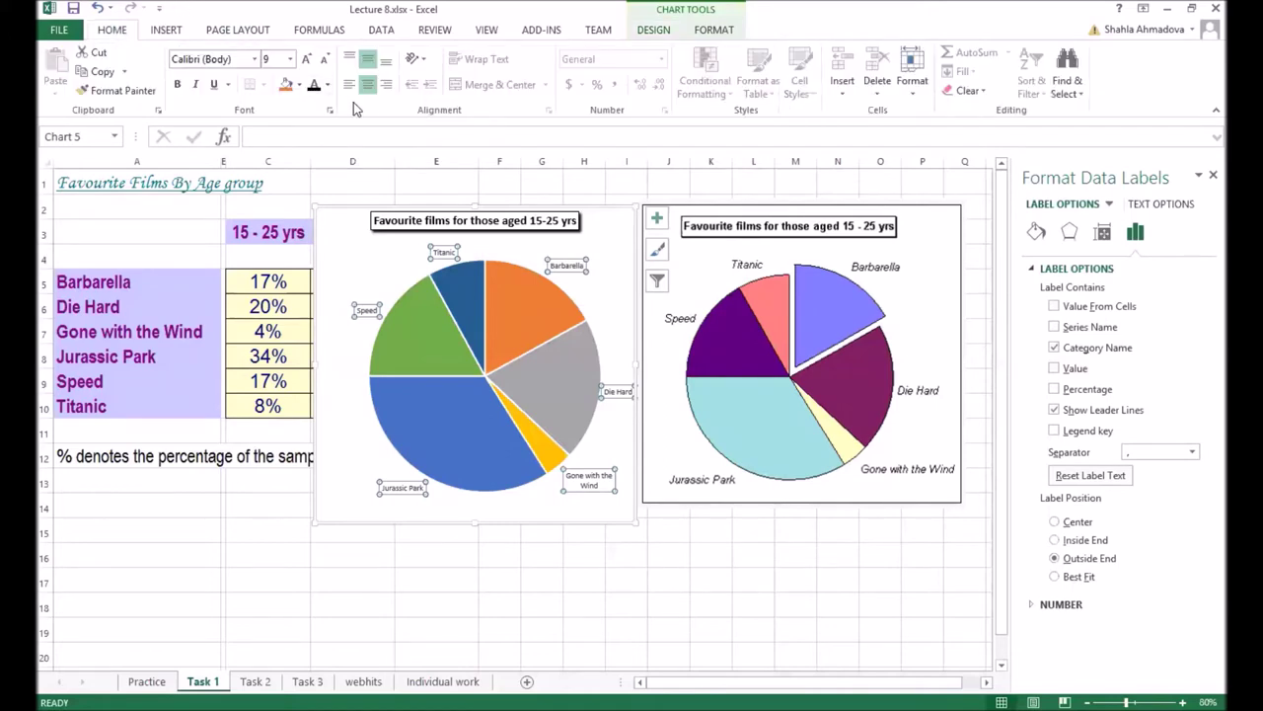
pyautogui.click(196, 84)
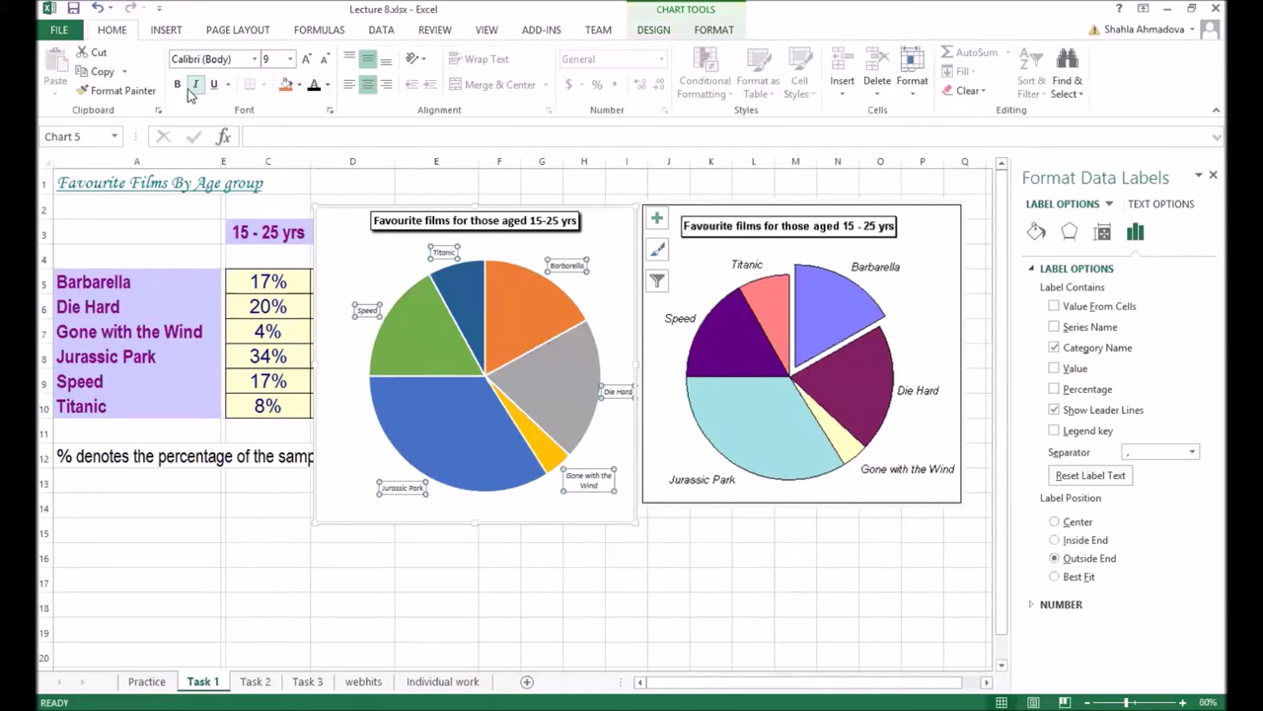
pyautogui.click(306, 61)
pyautogui.click(306, 61)
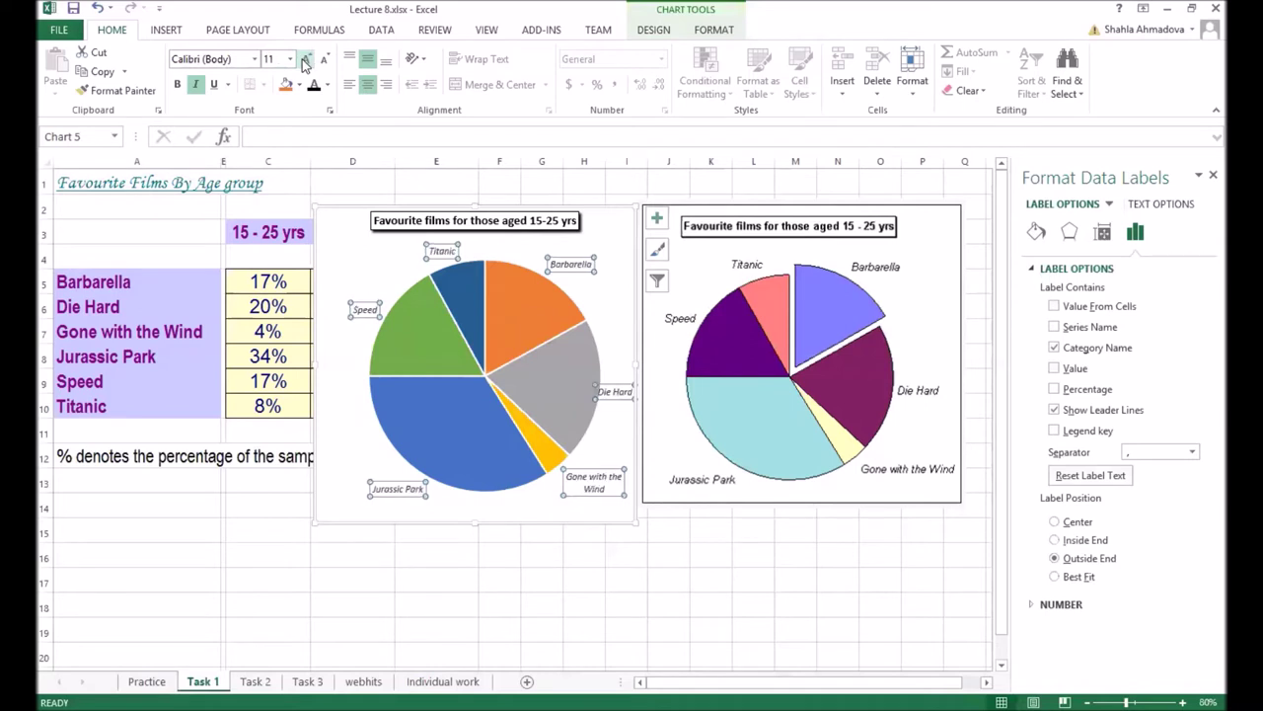
pyautogui.click(306, 60)
pyautogui.click(305, 63)
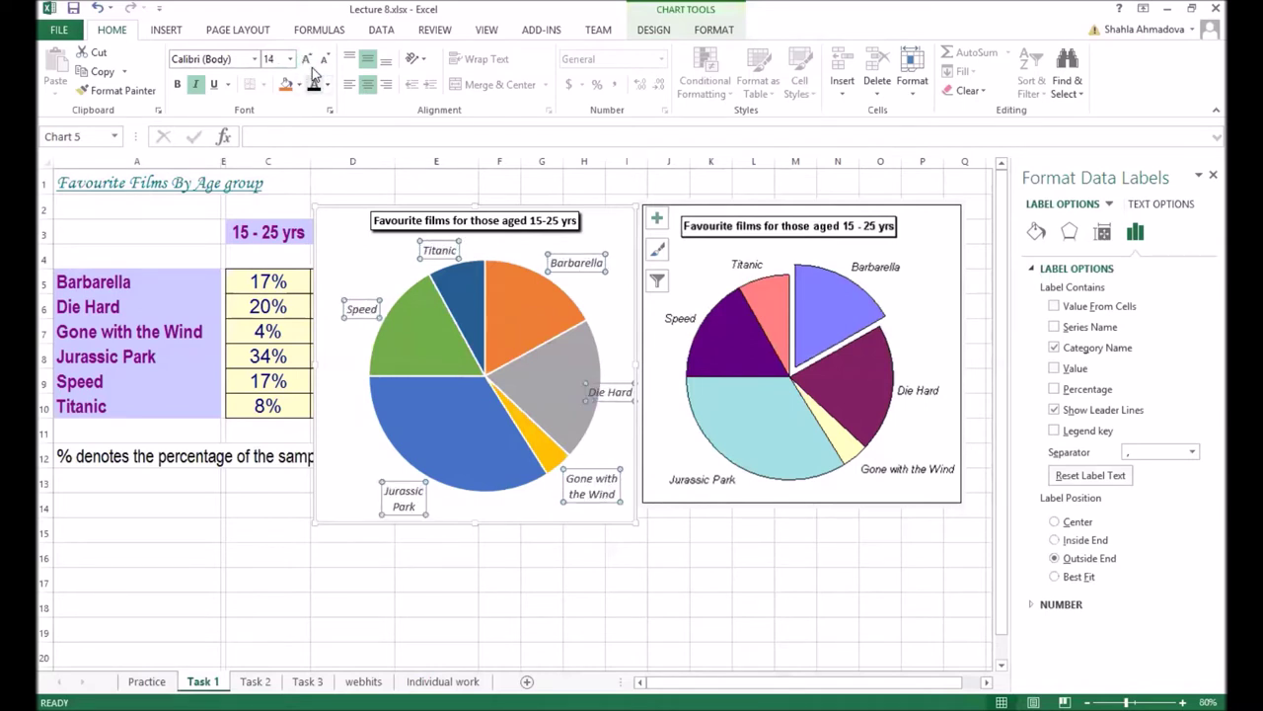
pyautogui.click(325, 61)
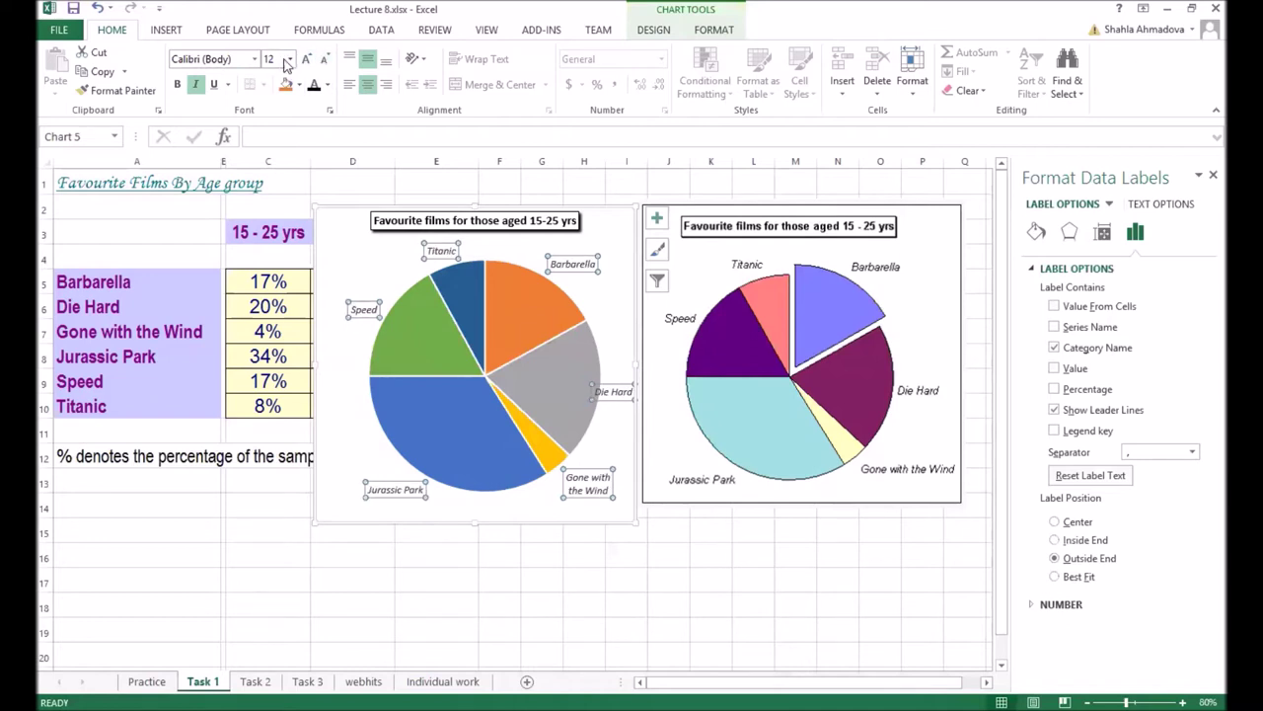
pyautogui.click(286, 60)
pyautogui.write('13')
pyautogui.press('Return')
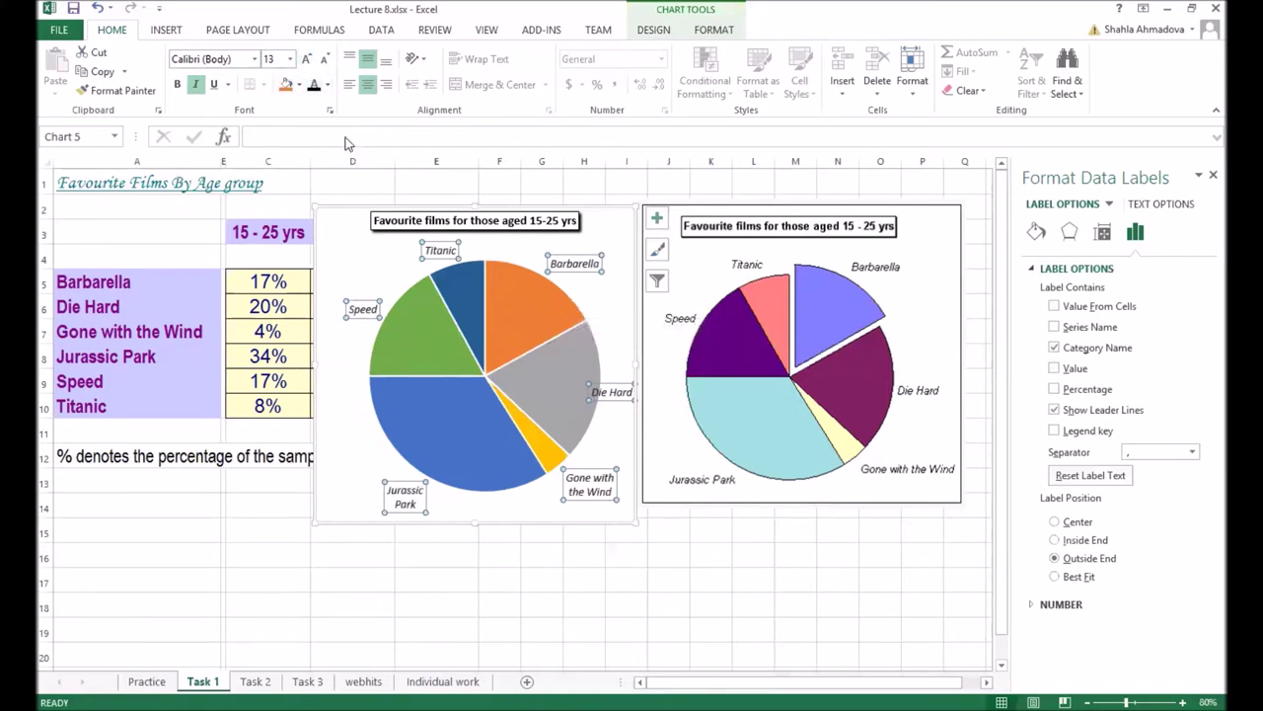
pyautogui.click(606, 343)
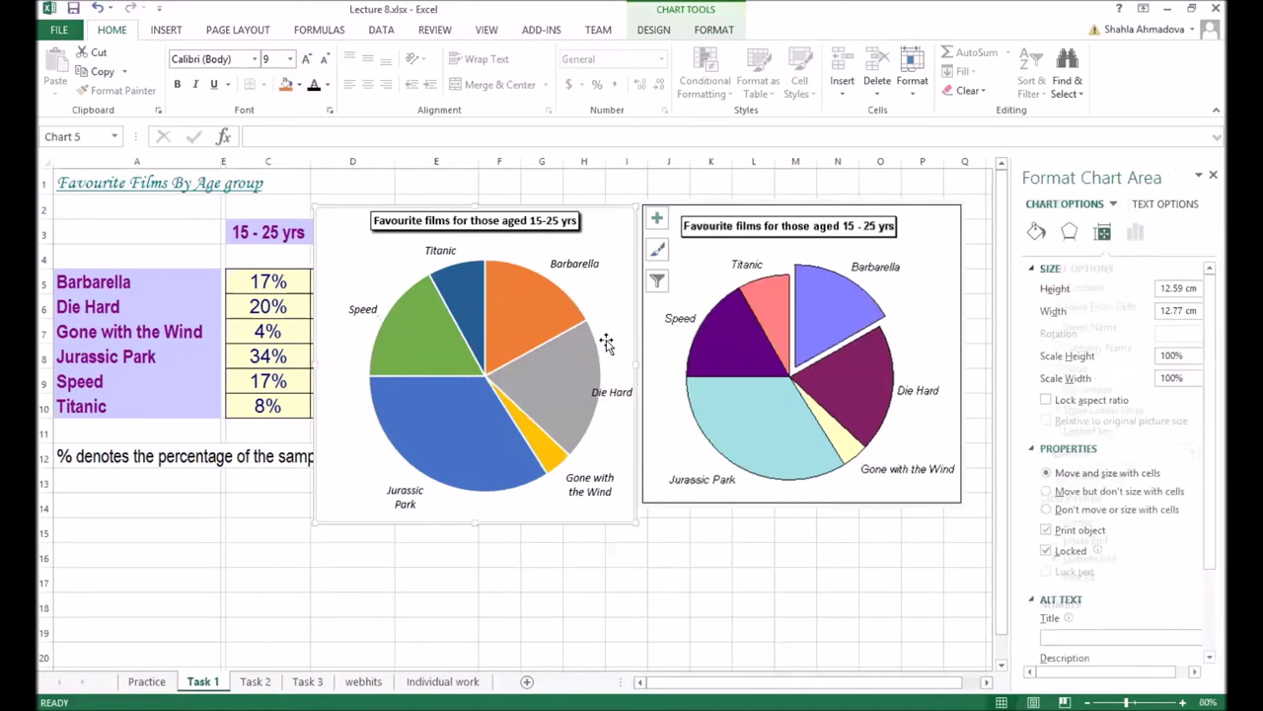
pyautogui.click(558, 395)
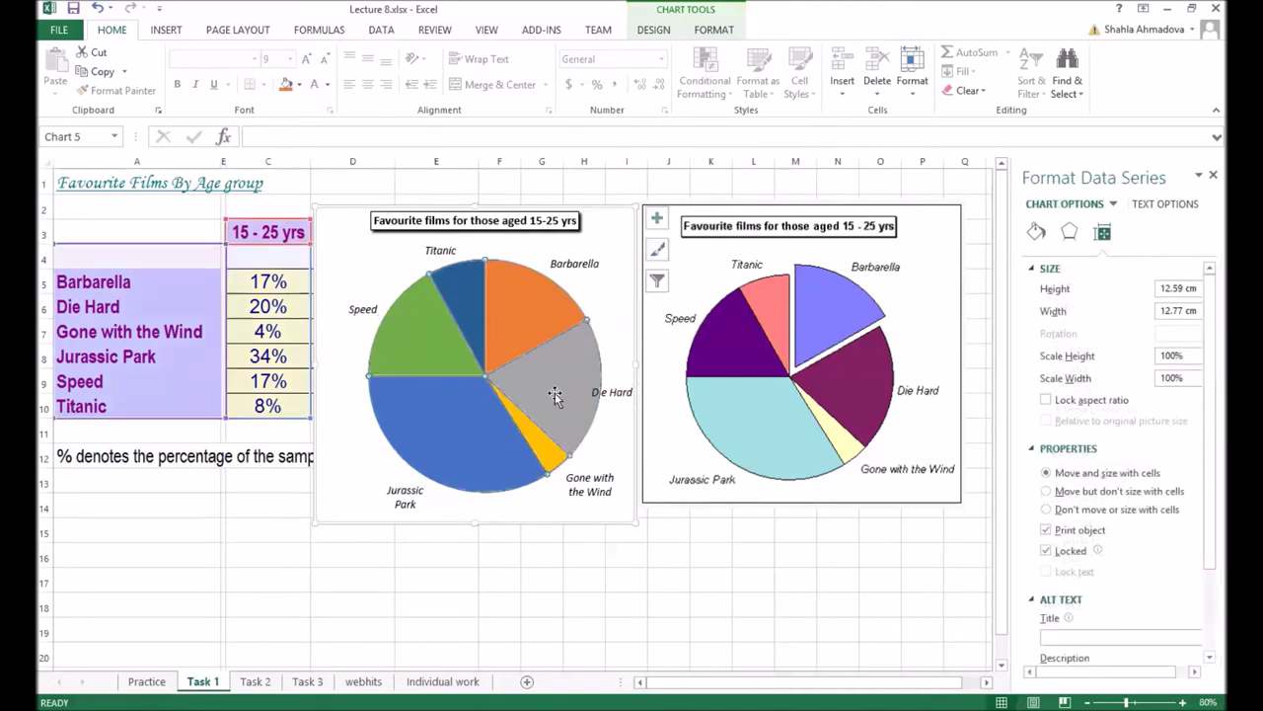
pyautogui.click(596, 316)
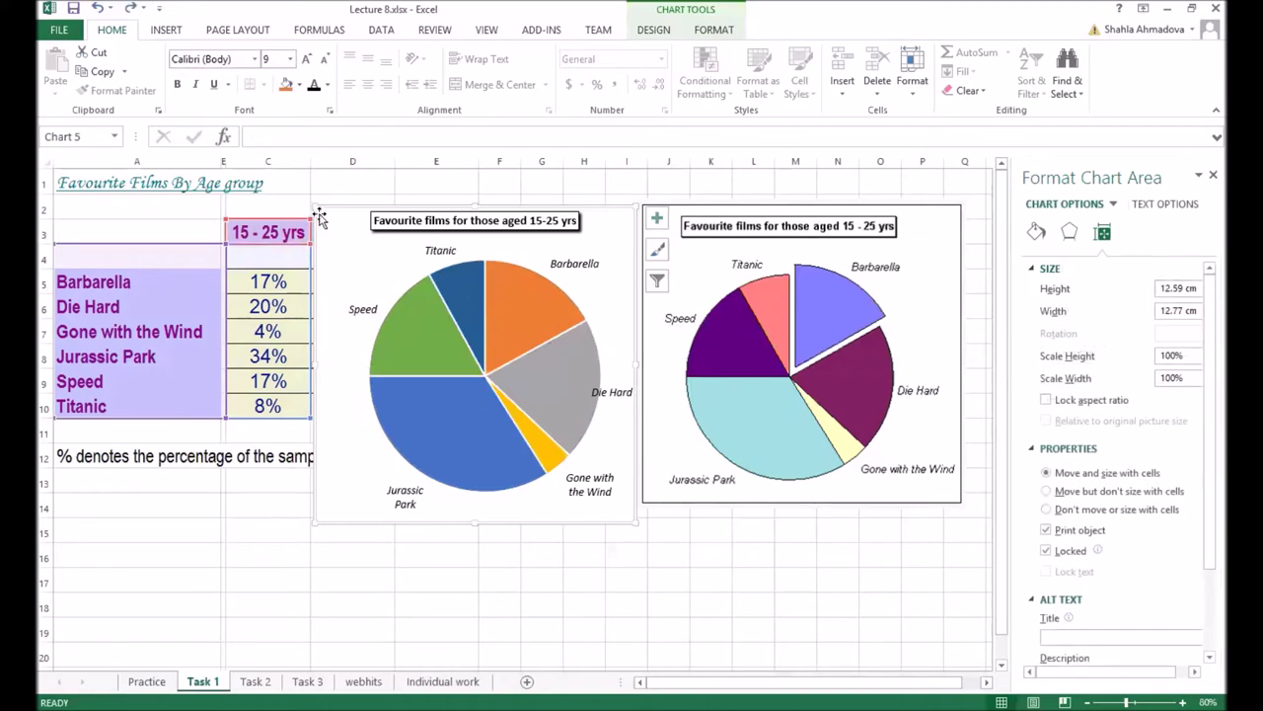
# - Enlarge the unfinished pie chart to about 13.49 cm high and 15.25 cm wide, and move it away from the sample chart
pyautogui.moveTo(310, 207); pyautogui.dragTo(277, 192)
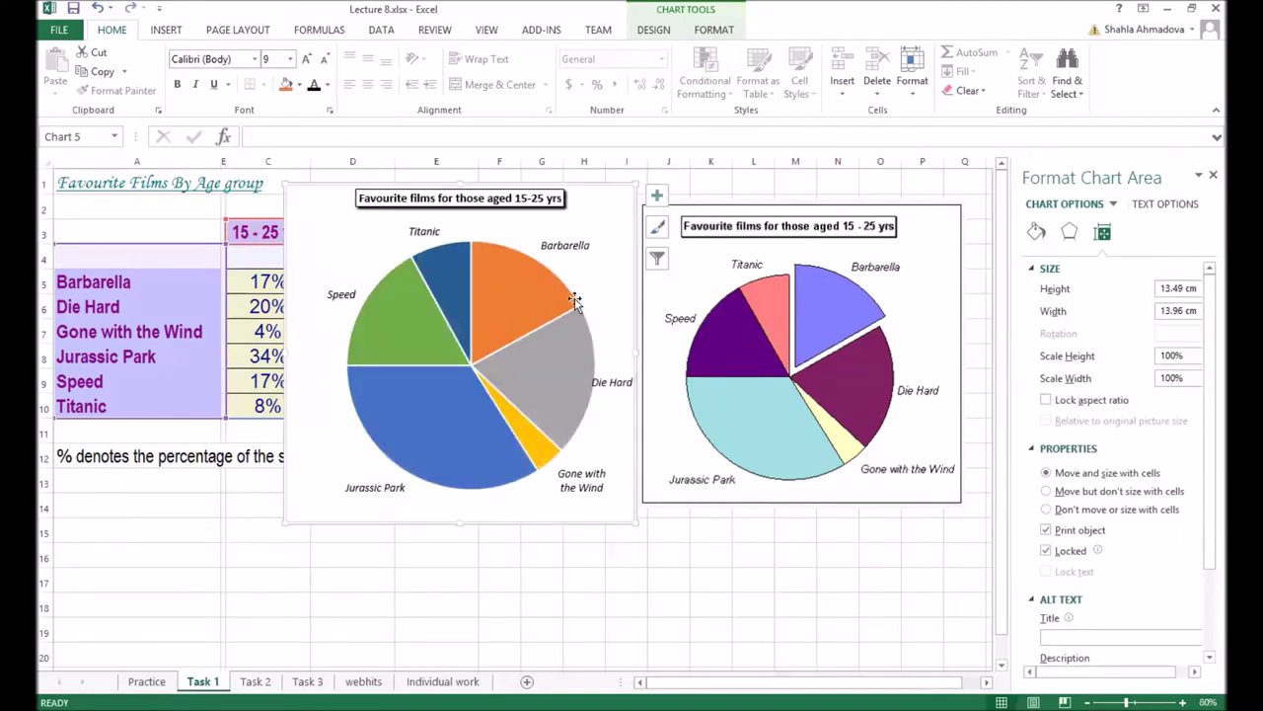
pyautogui.moveTo(565, 309); pyautogui.dragTo(556, 316)
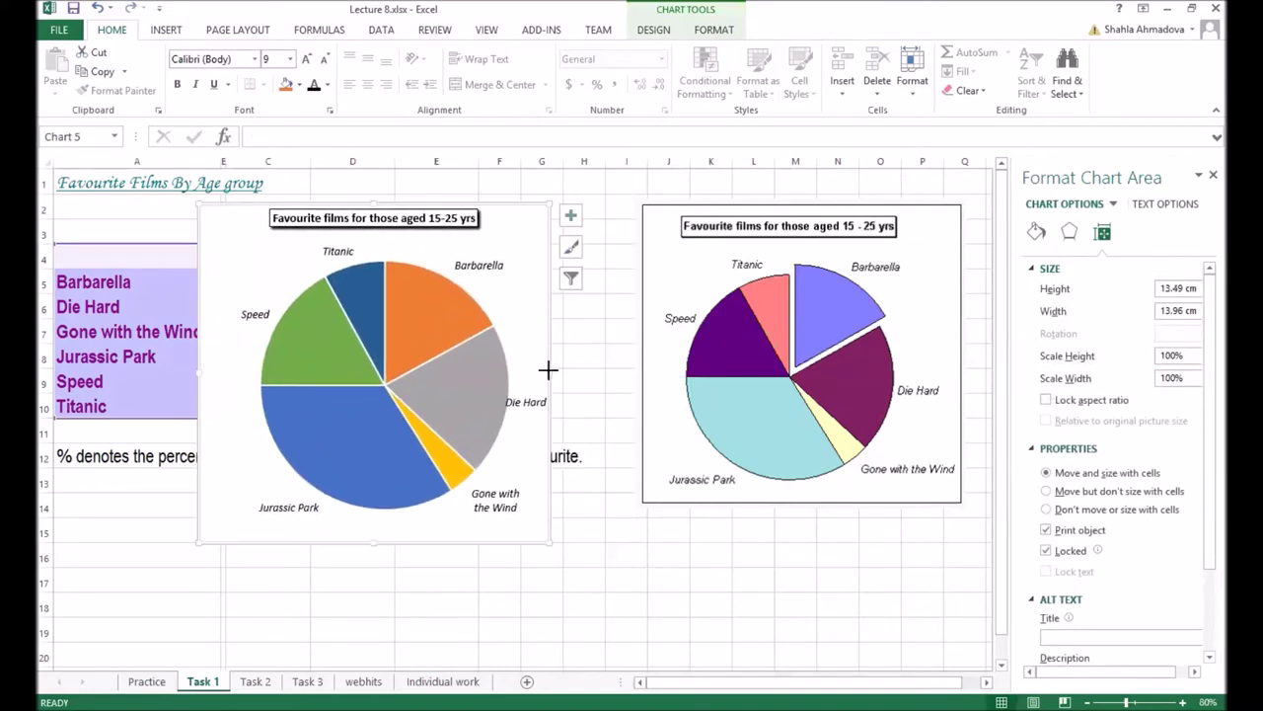
pyautogui.moveTo(548, 369); pyautogui.dragTo(579, 370)
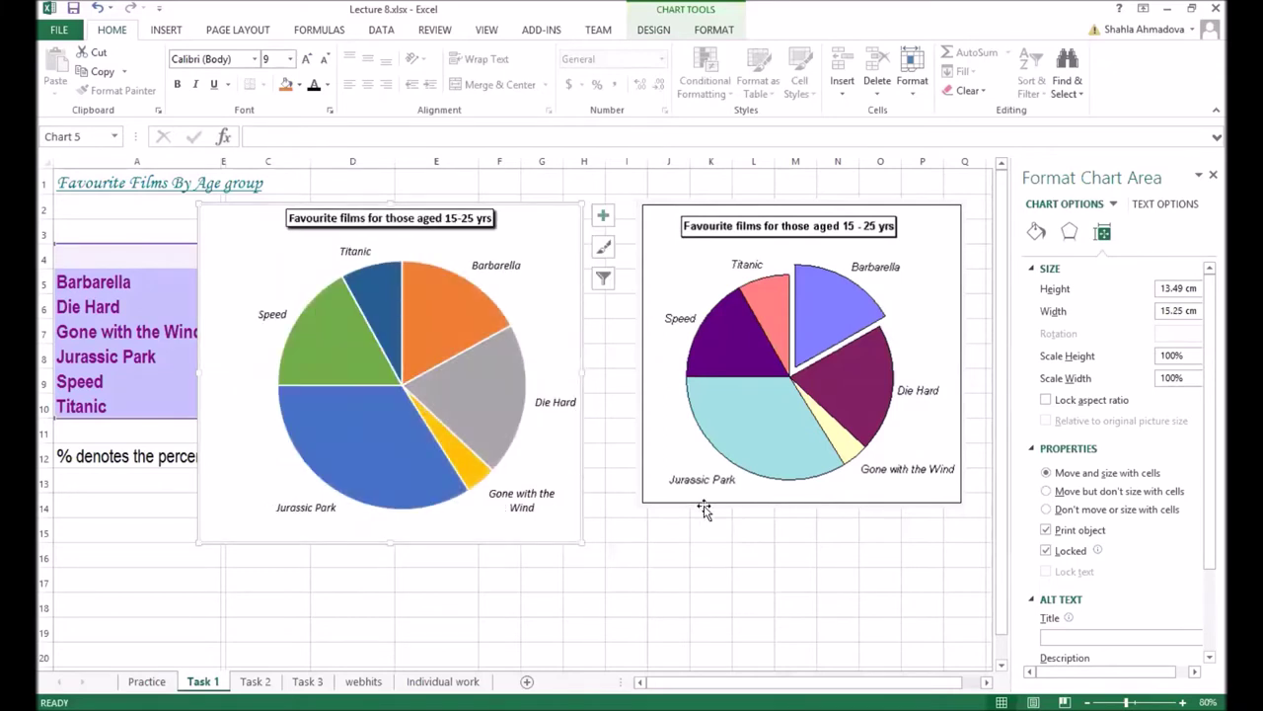
# - Widen the Gone with the Wind label to about 3.78 cm and the chart to about 17.17 cm
pyautogui.click(526, 504)
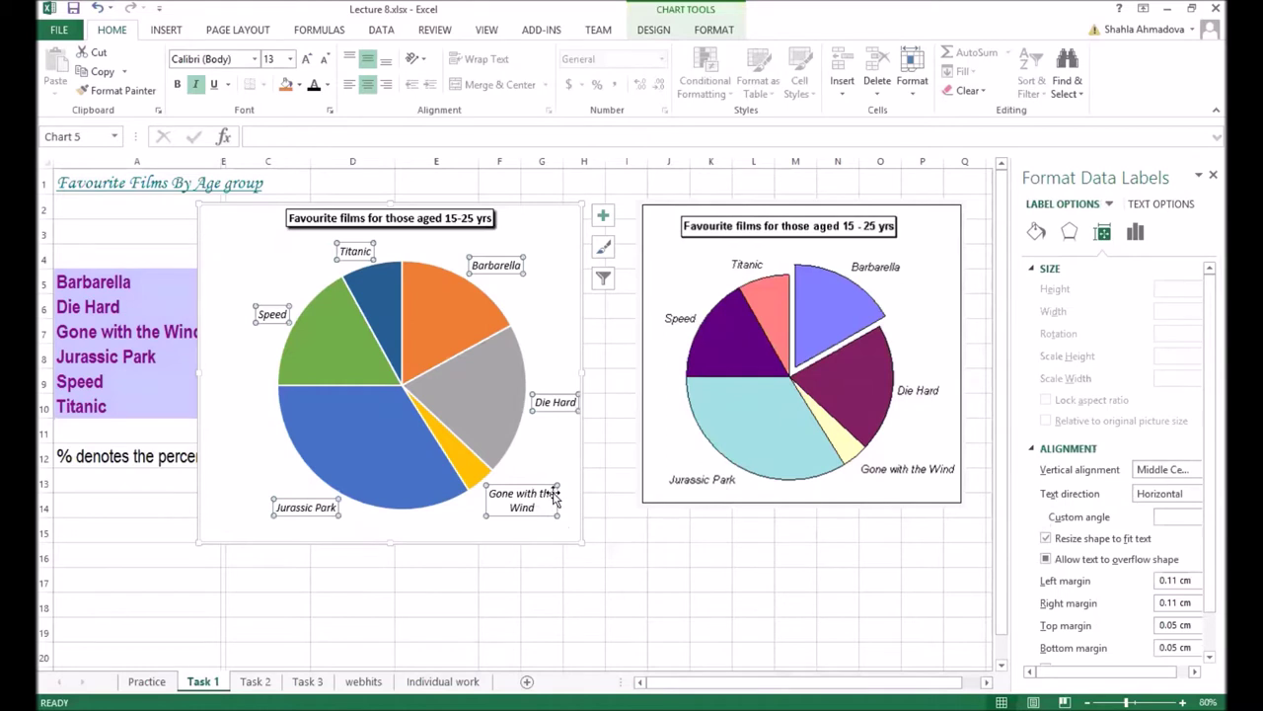
pyautogui.click(554, 501)
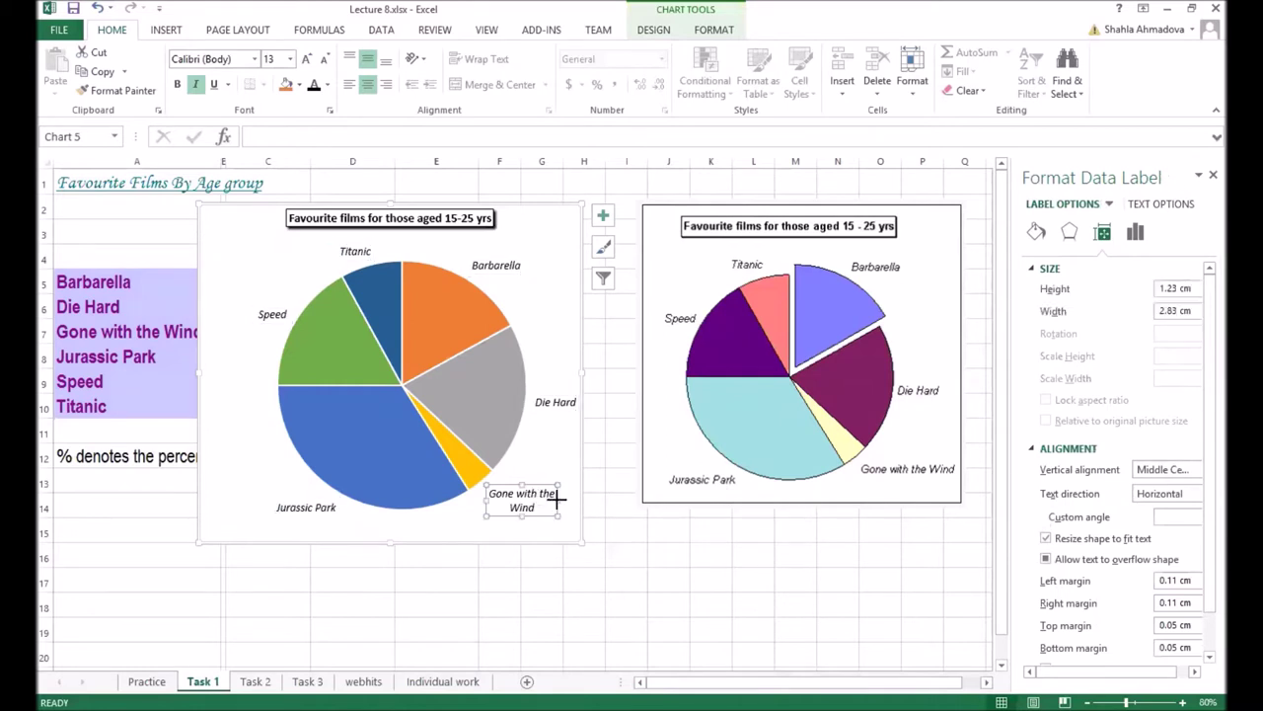
pyautogui.moveTo(558, 500); pyautogui.dragTo(595, 500)
pyautogui.click(573, 456)
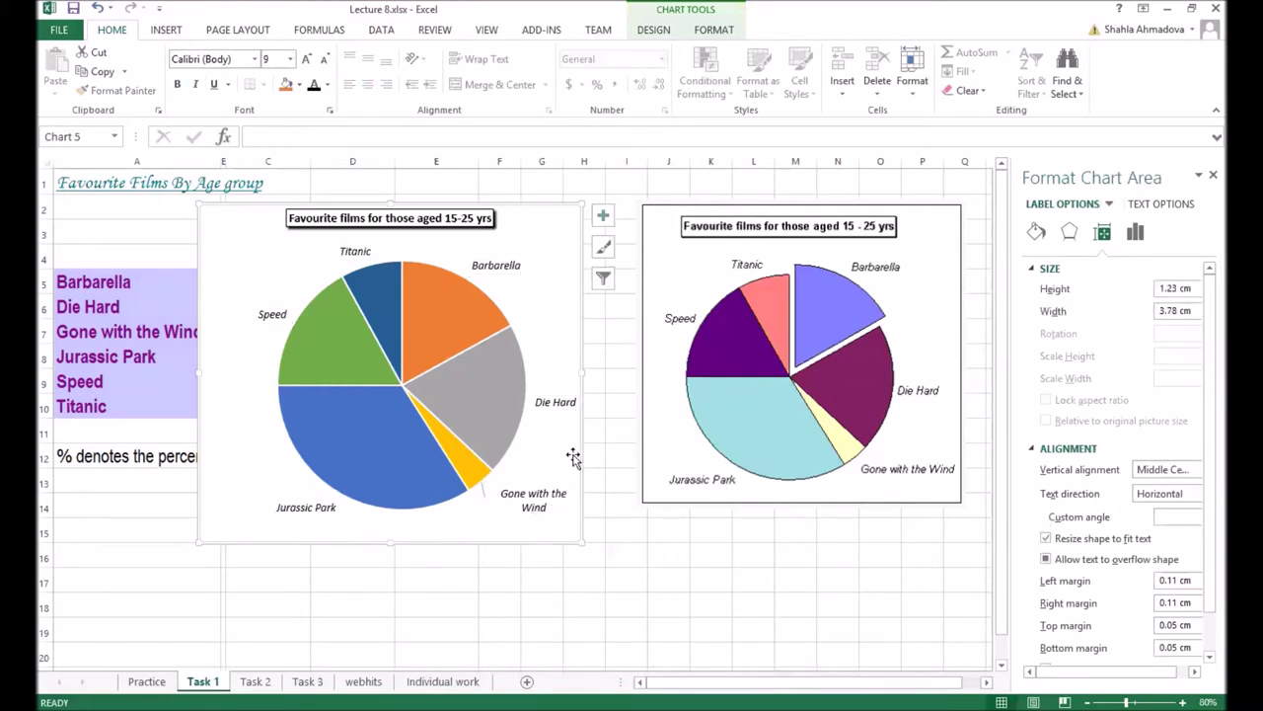
pyautogui.moveTo(580, 372); pyautogui.dragTo(632, 373)
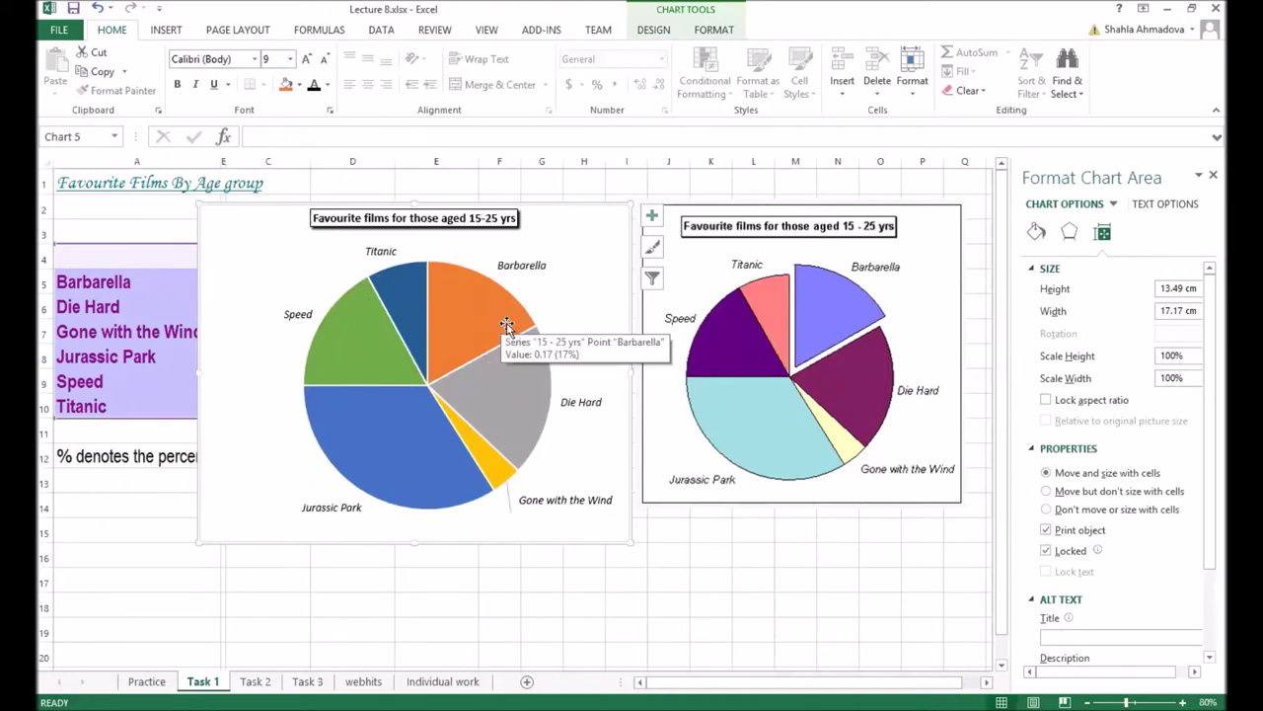
# - Fill only the Barbarella slice with a custom light violet-blue, RGB 154, 156, 230
pyautogui.click(465, 301)
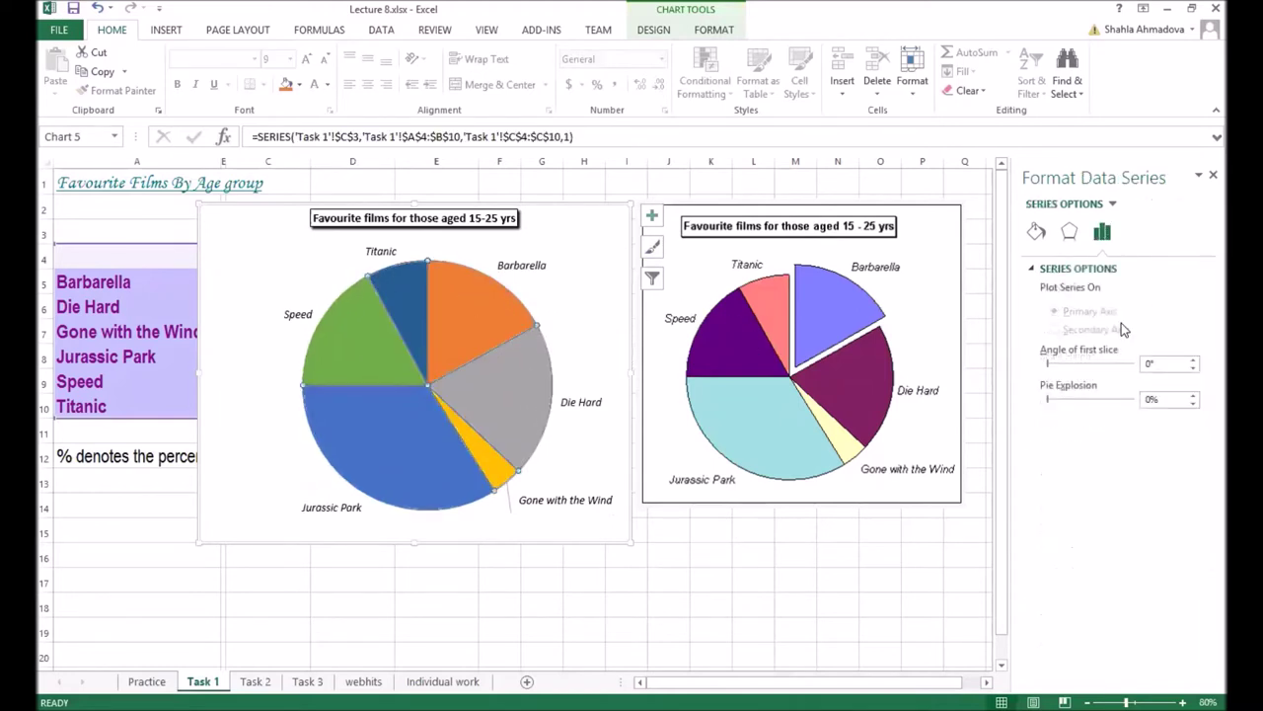
pyautogui.click(1037, 231)
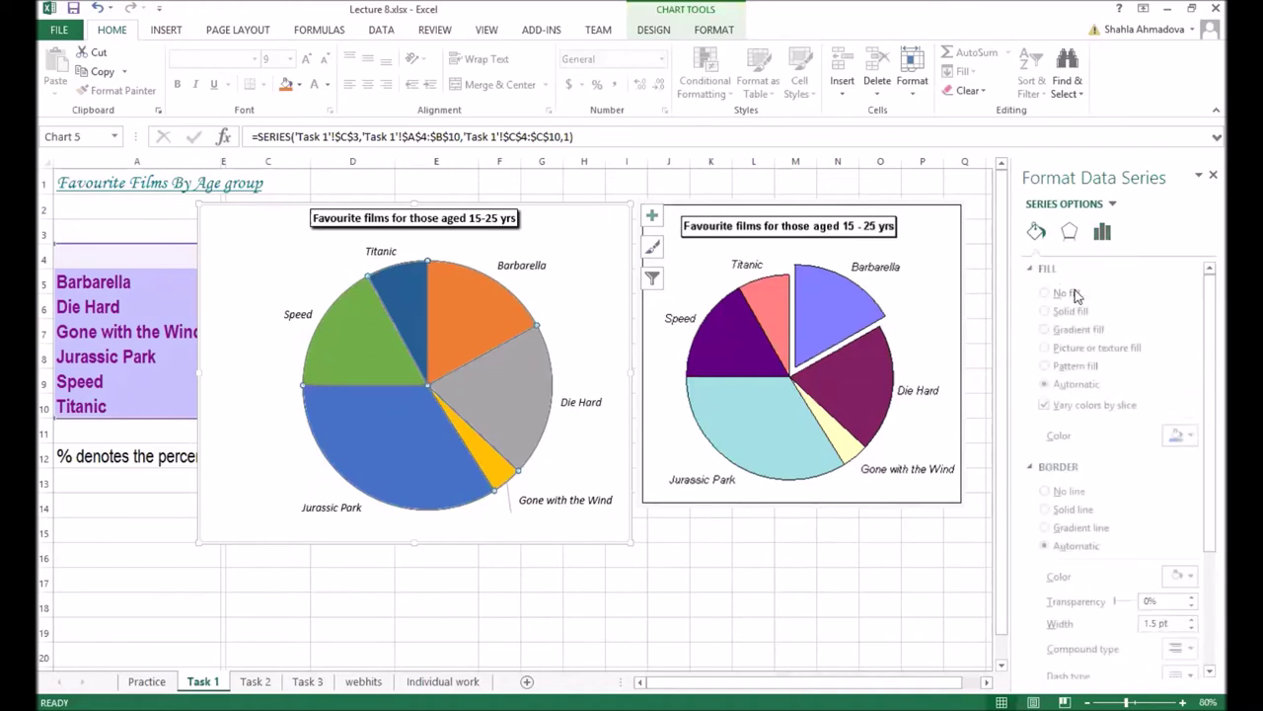
pyautogui.click(454, 326)
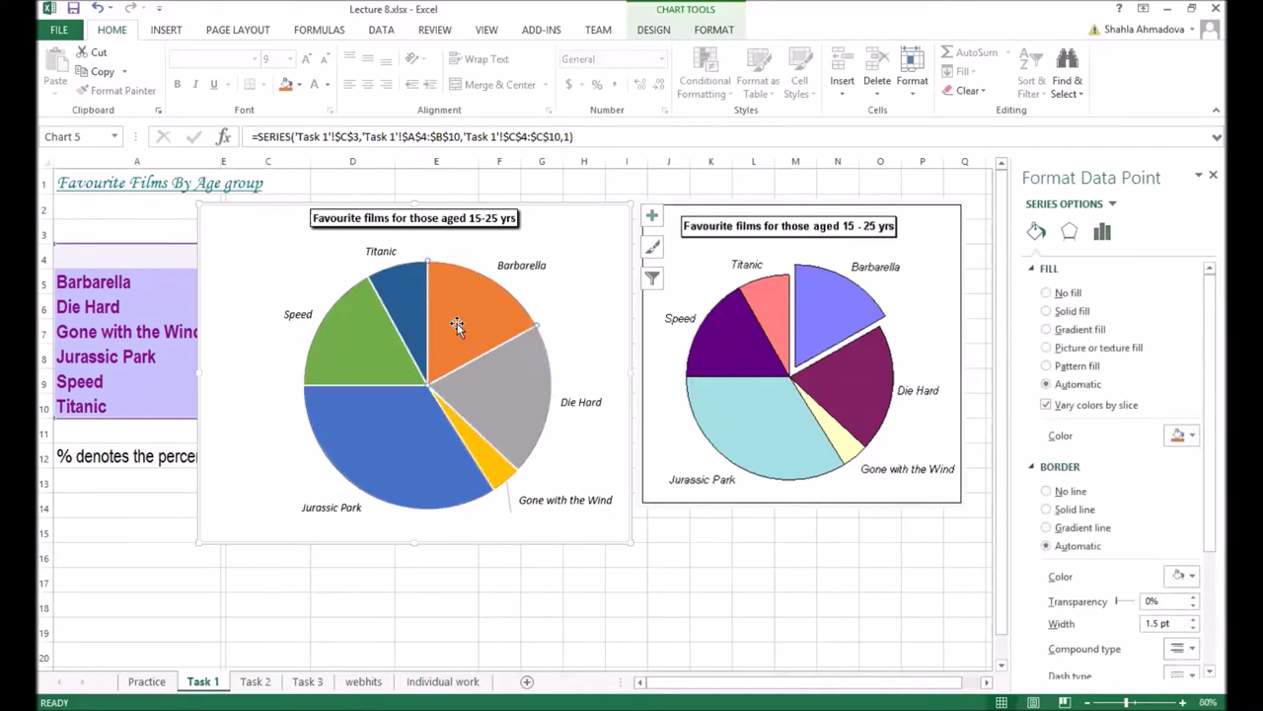
pyautogui.click(1193, 436)
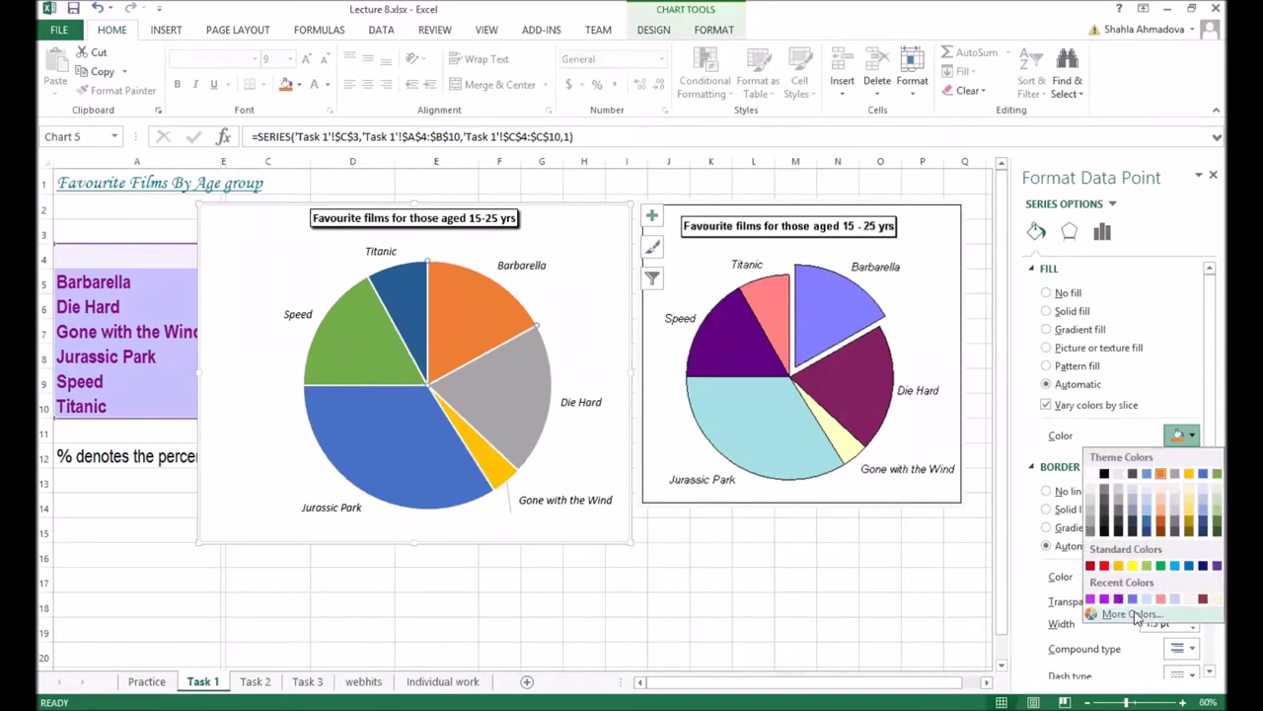
pyautogui.click(1141, 616)
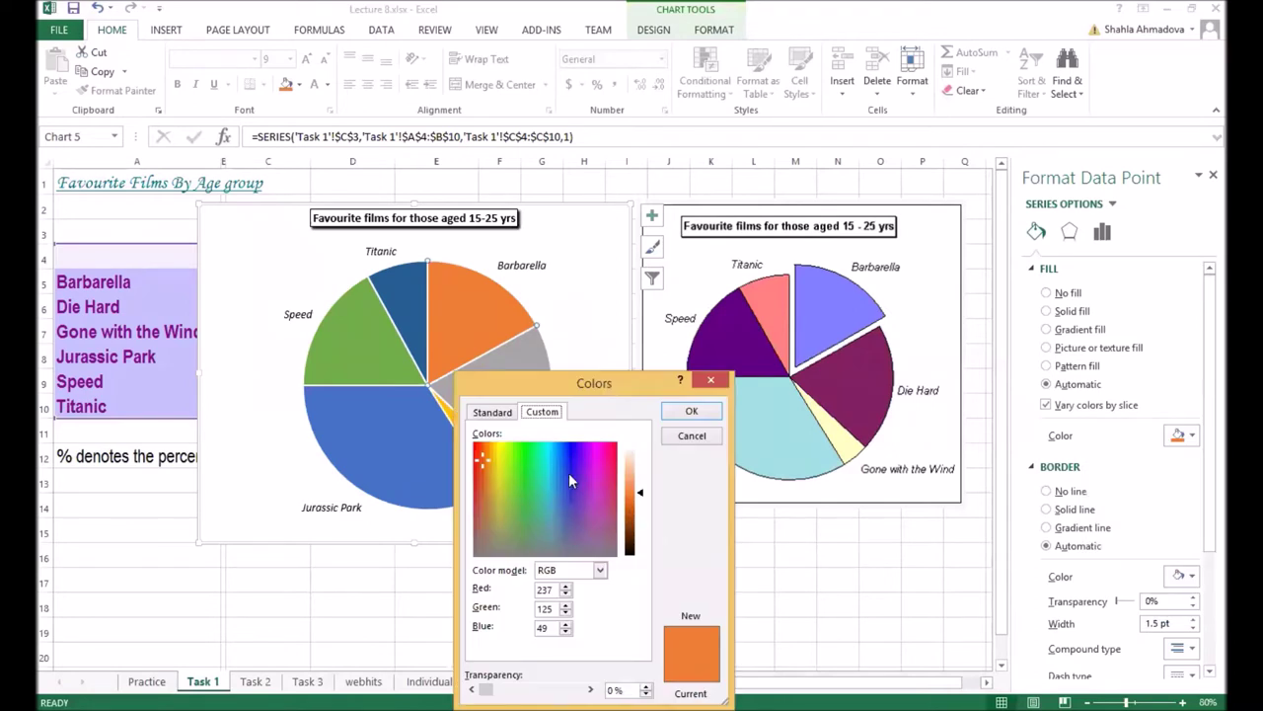
pyautogui.click(574, 466)
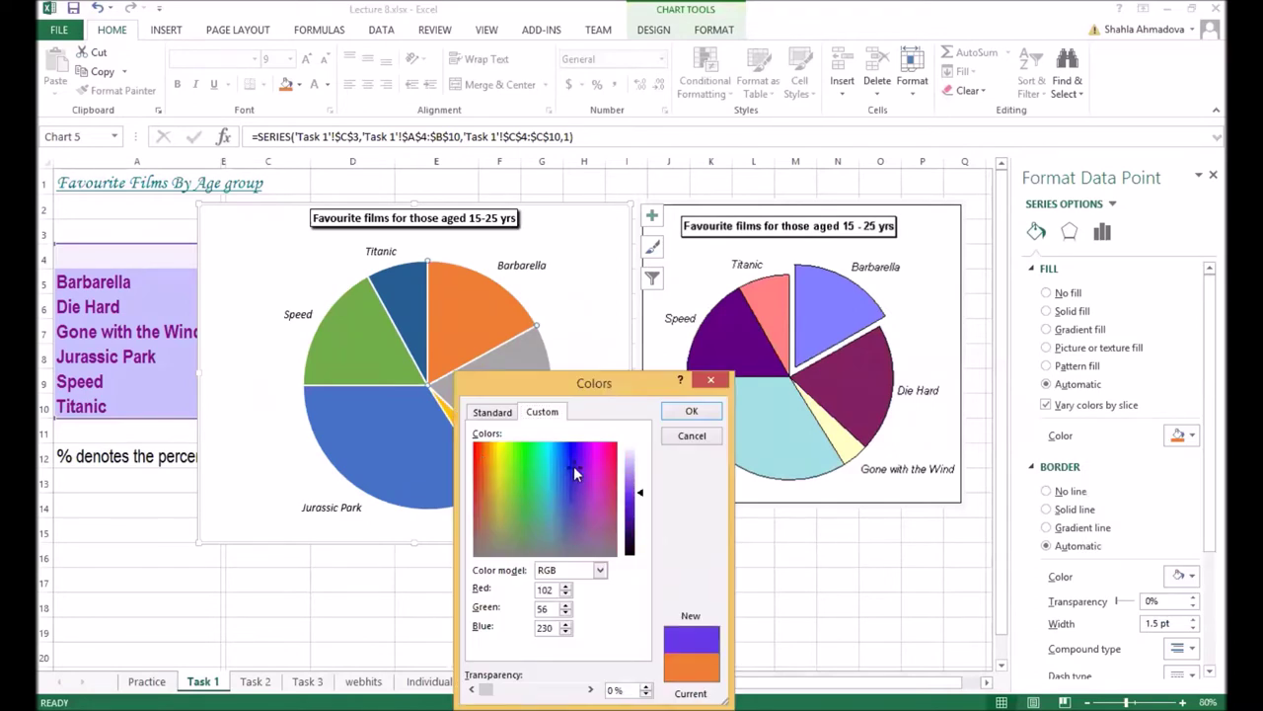
pyautogui.click(632, 474)
pyautogui.click(635, 464)
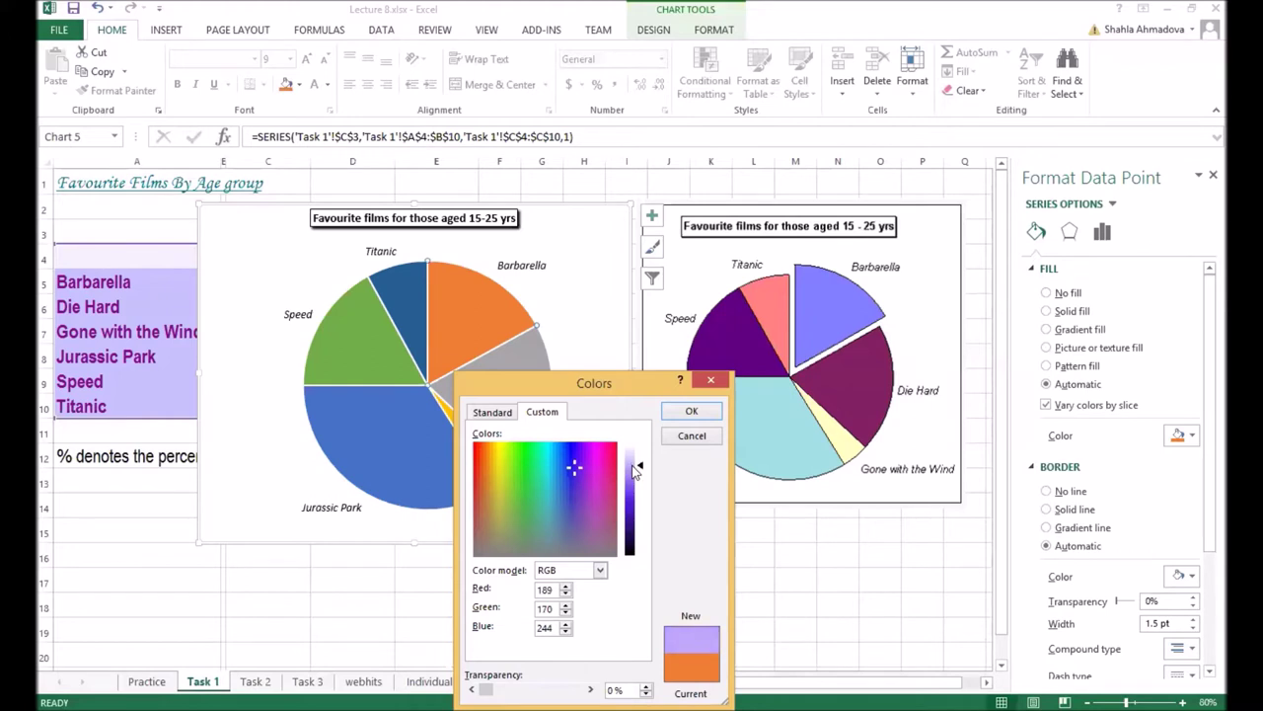
pyautogui.click(631, 473)
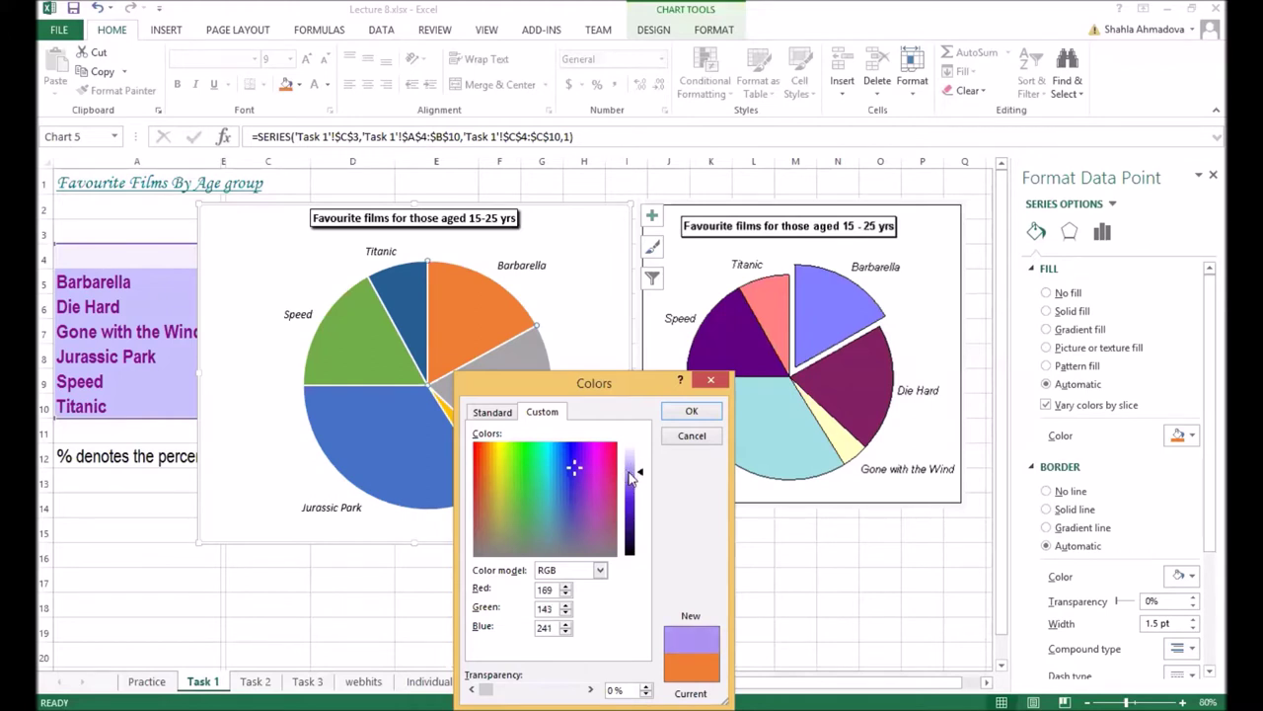
pyautogui.moveTo(577, 467)
pyautogui.mouseDown()
pyautogui.moveTo(583, 488)
pyautogui.moveTo(557, 485)
pyautogui.moveTo(575, 466)
pyautogui.mouseUp()
pyautogui.moveTo(577, 461); pyautogui.dragTo(567, 486)
pyautogui.click(690, 417)
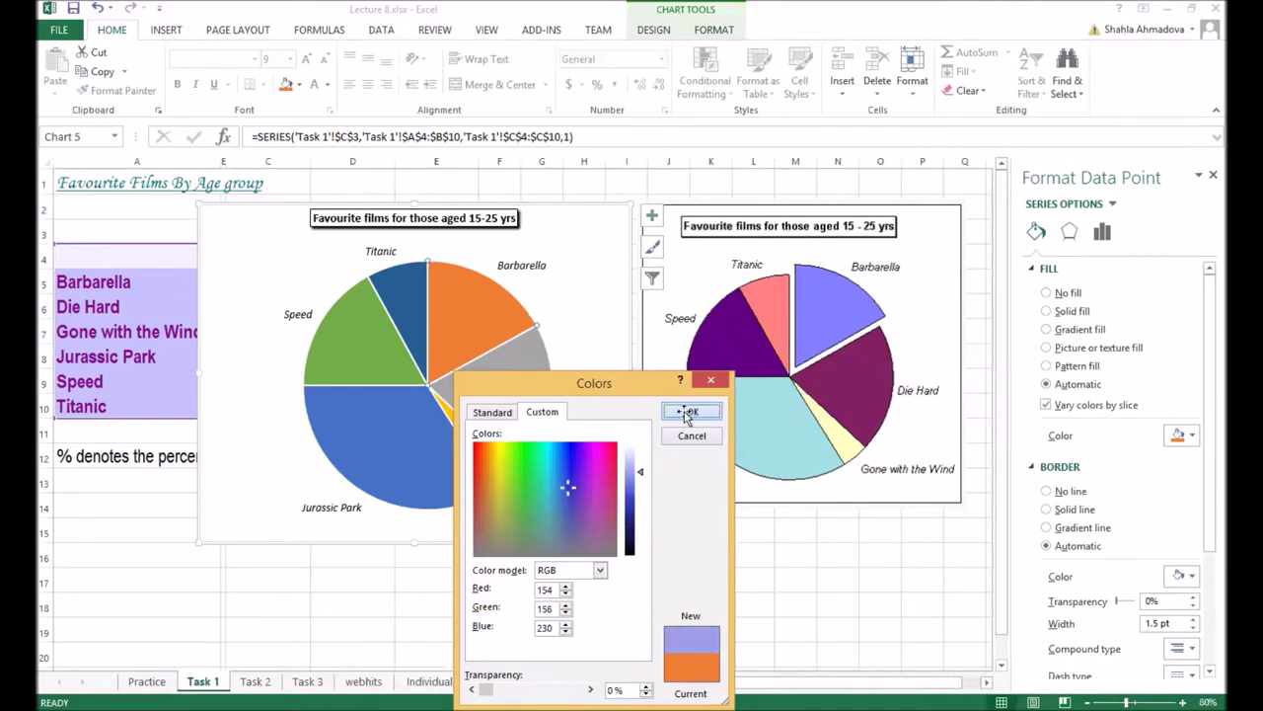
# - Recolour the Die Hard slice with a custom dark magenta fill, RGB 150, 34, 86
pyautogui.click(526, 402)
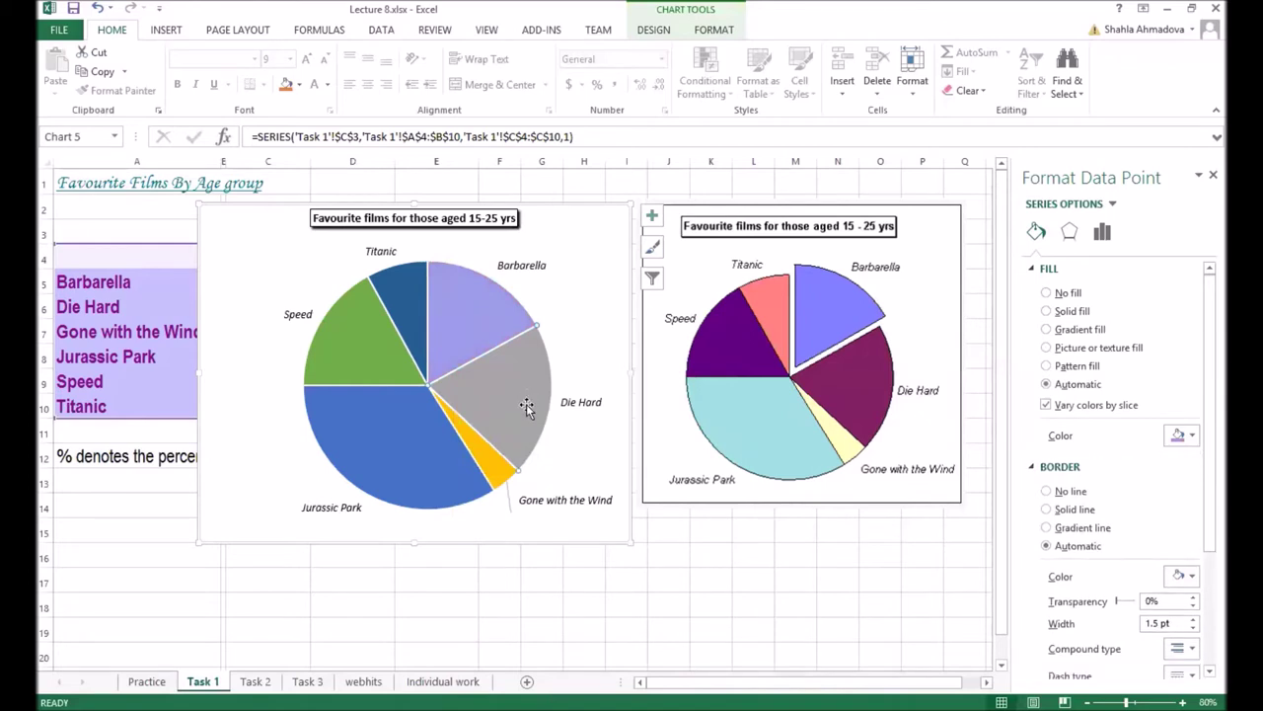
pyautogui.click(1193, 438)
pyautogui.click(1133, 599)
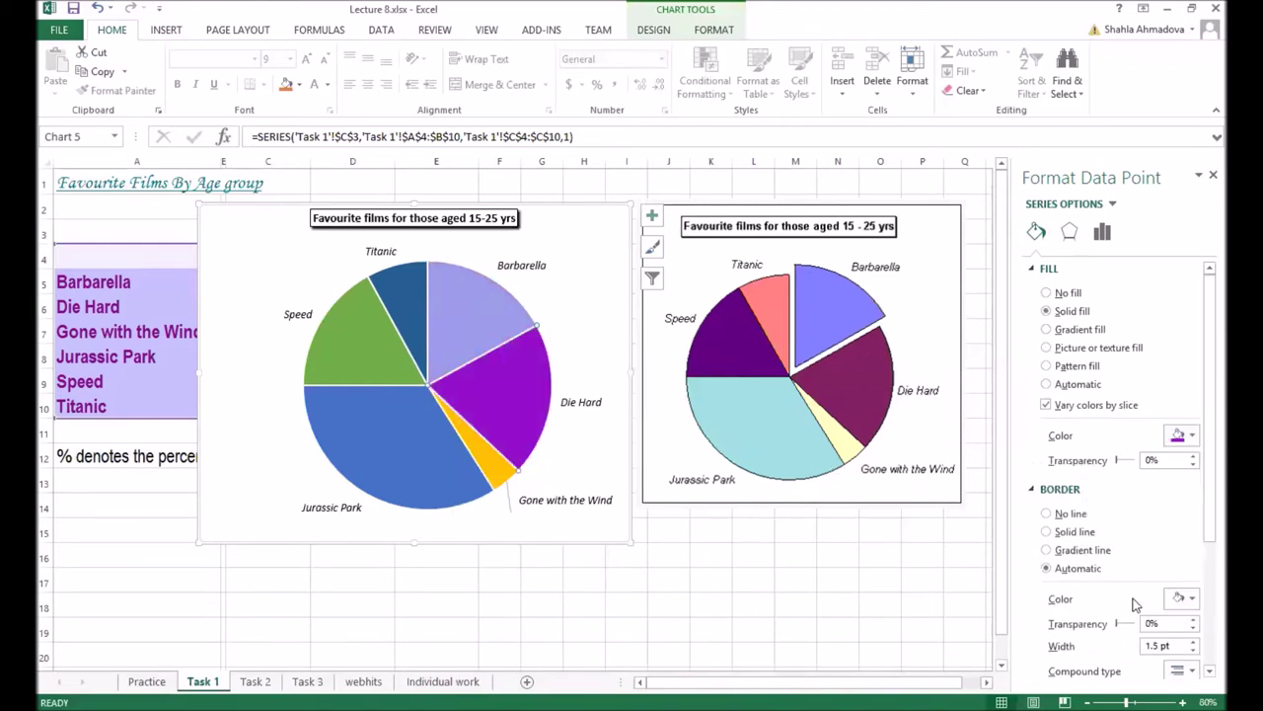
pyautogui.click(1191, 435)
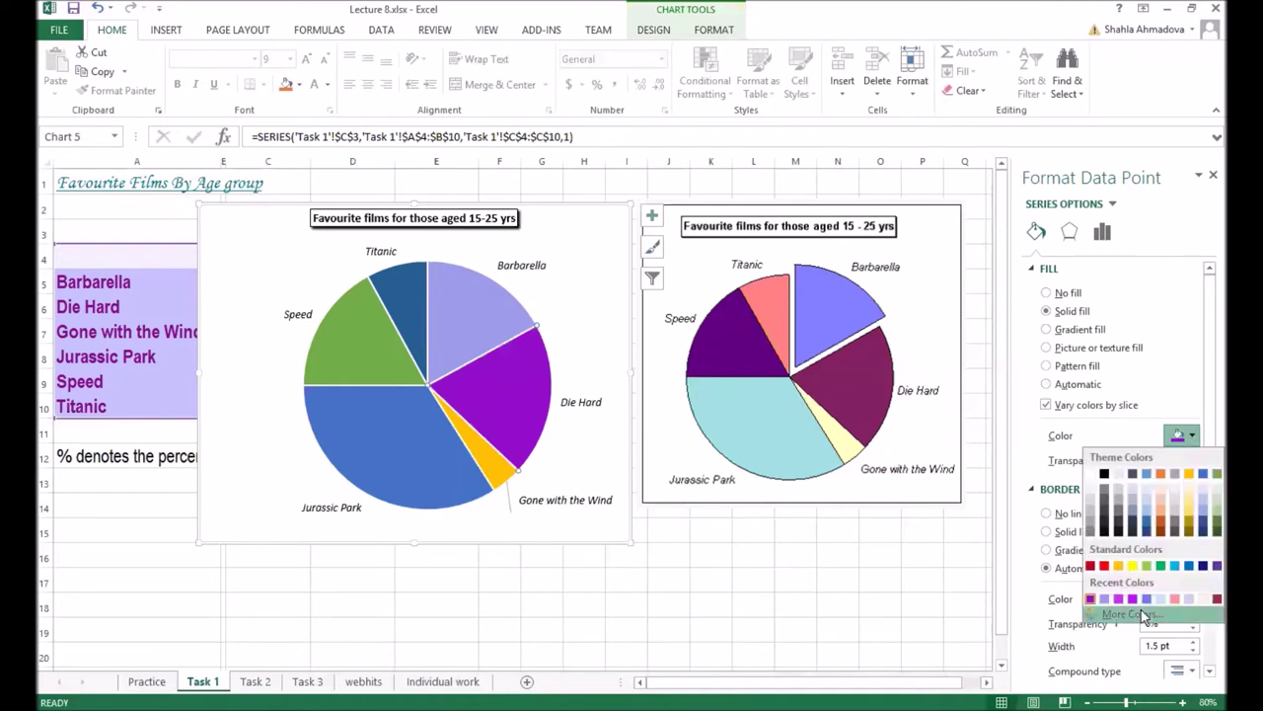
pyautogui.click(1141, 609)
pyautogui.moveTo(636, 496)
pyautogui.mouseDown()
pyautogui.moveTo(591, 462)
pyautogui.moveTo(607, 488)
pyautogui.moveTo(583, 447)
pyautogui.moveTo(635, 513)
pyautogui.mouseUp()
pyautogui.click(690, 412)
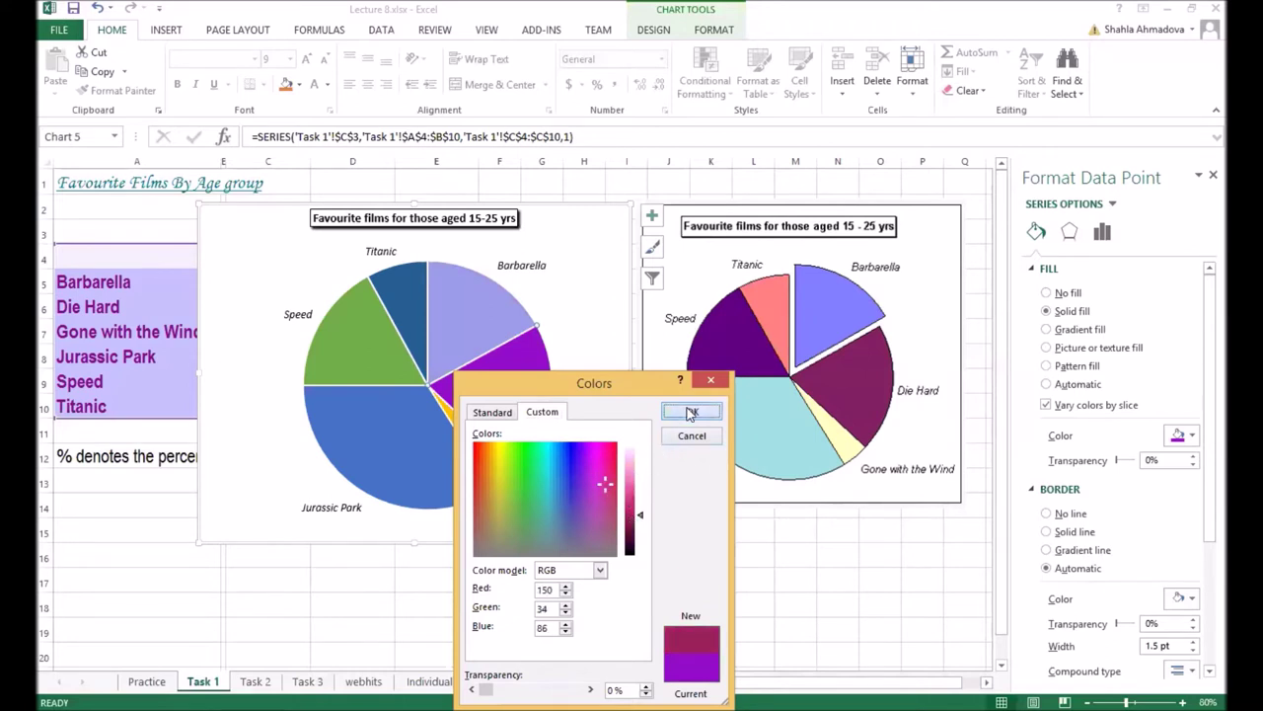
# - Fill the Titanic slice with the recently used salmon pink colour
pyautogui.click(411, 316)
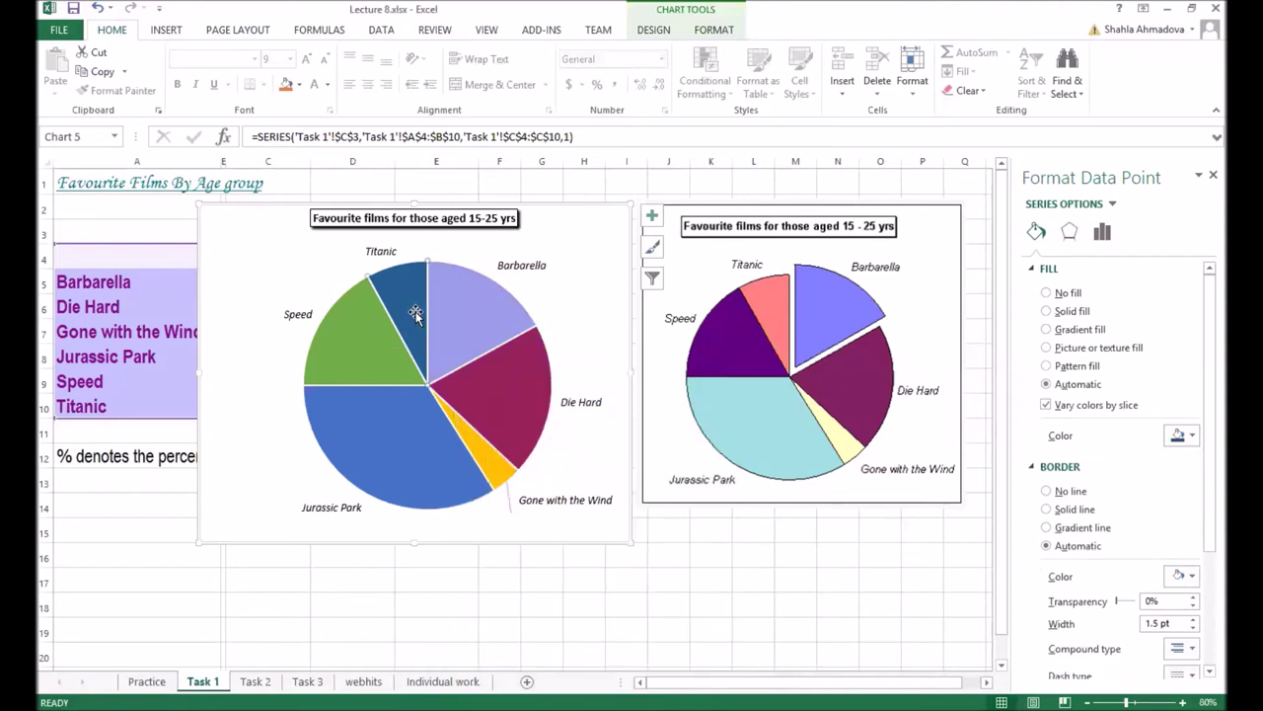
pyautogui.click(1179, 577)
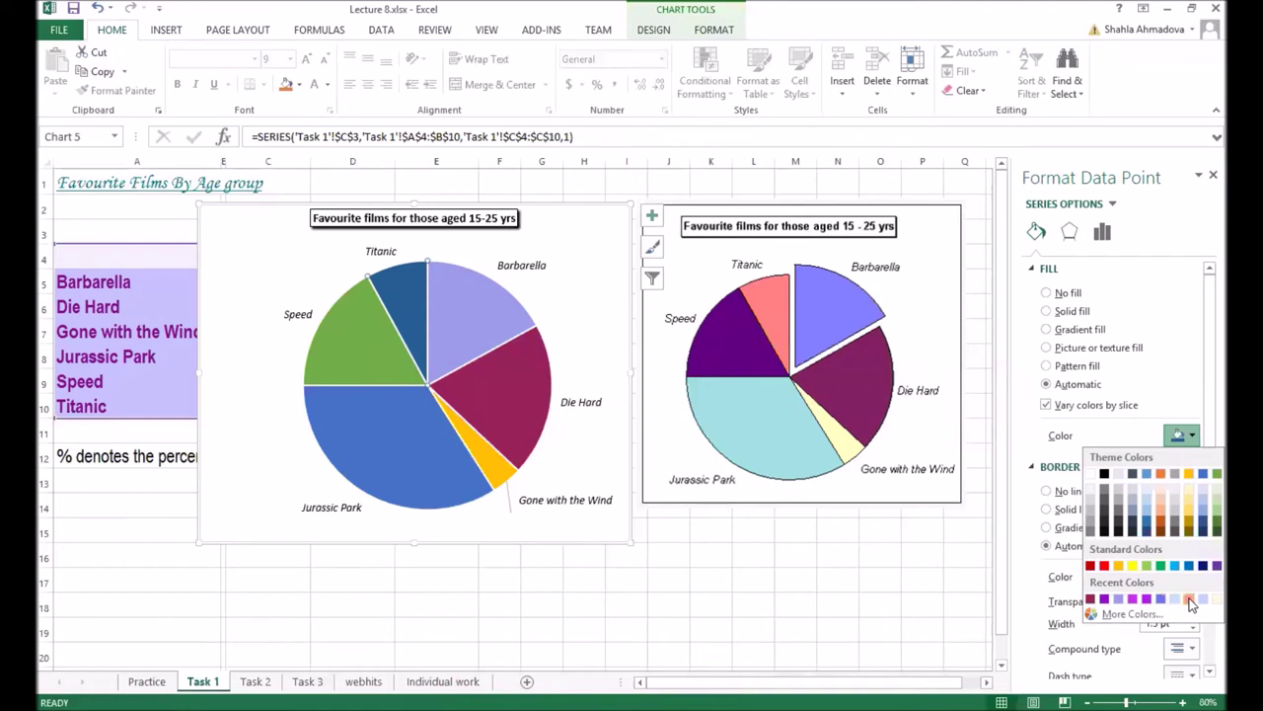
pyautogui.click(1190, 599)
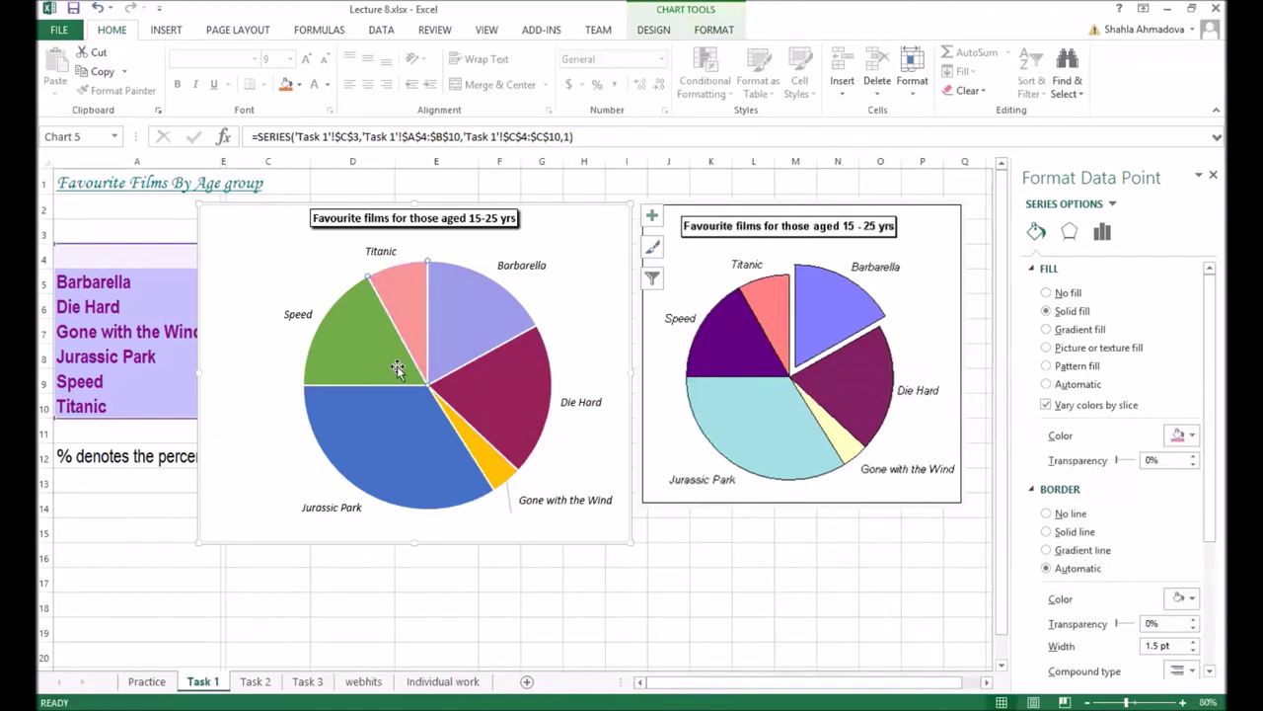
# - Fill the Speed slice with a custom deep purple, RGB 96, 7, 193
pyautogui.click(1191, 444)
pyautogui.click(1116, 614)
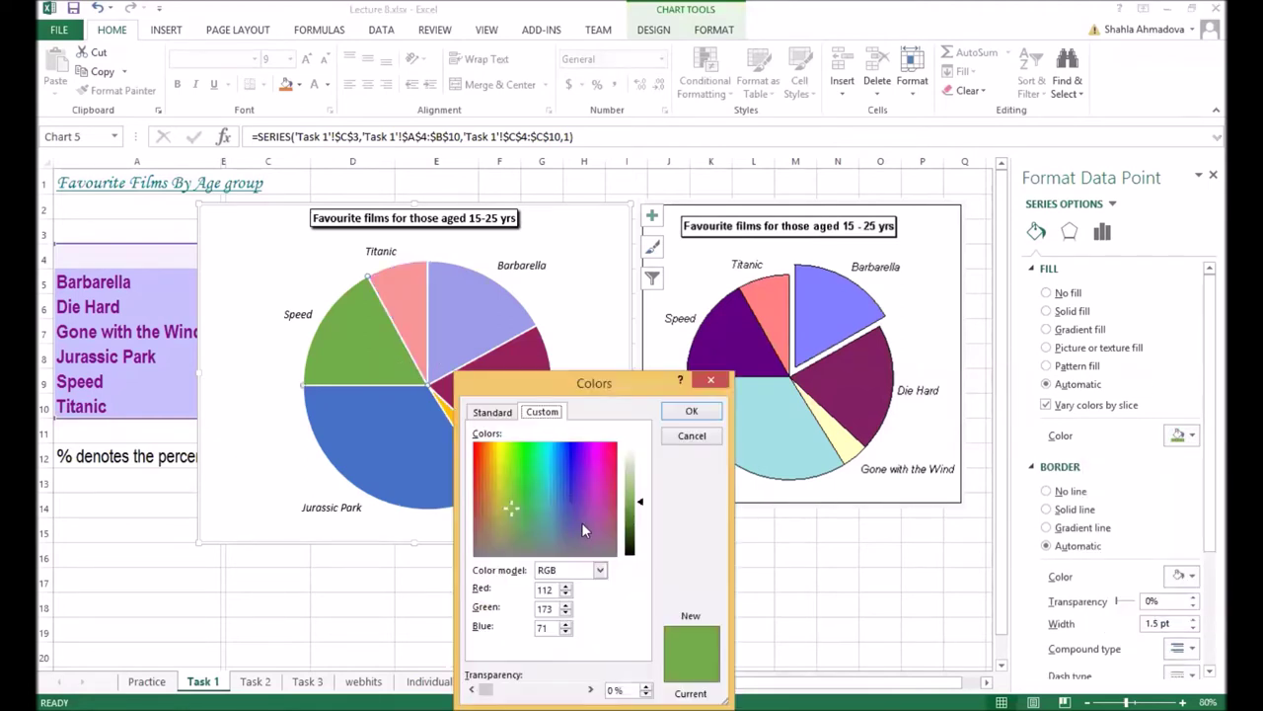
pyautogui.click(569, 474)
pyautogui.click(590, 454)
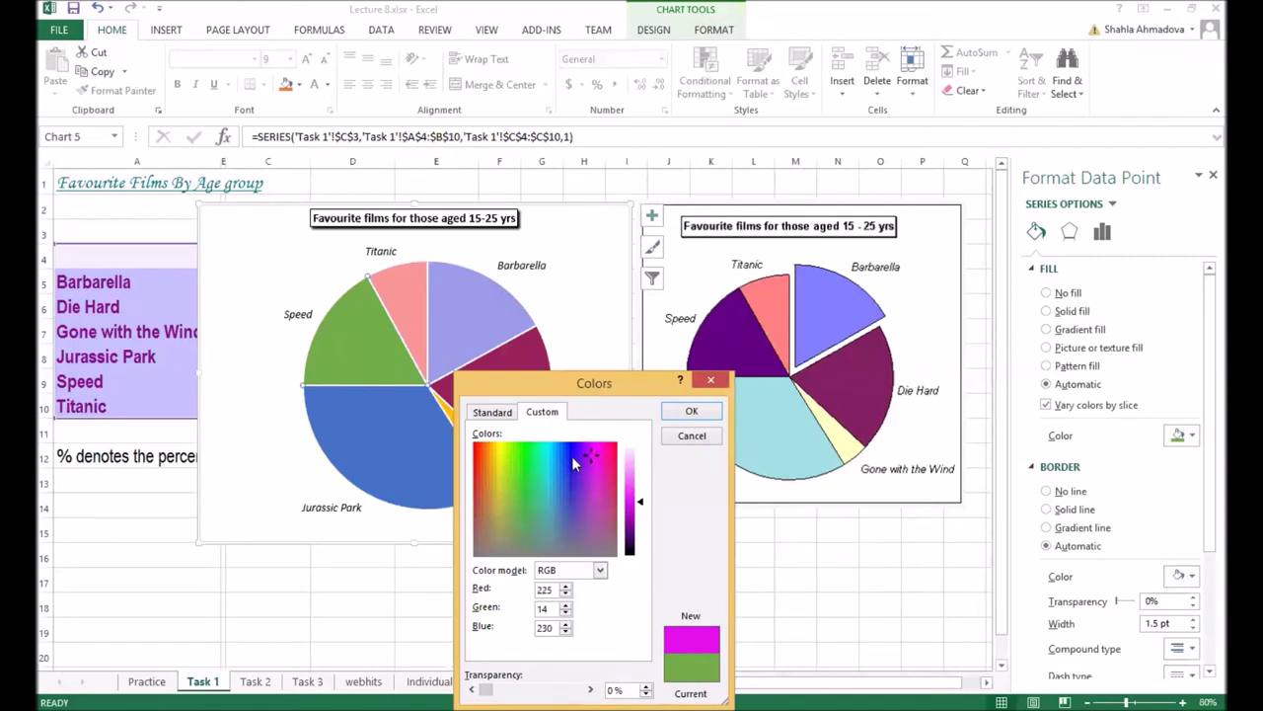
pyautogui.click(569, 455)
pyautogui.moveTo(577, 450); pyautogui.dragTo(576, 451)
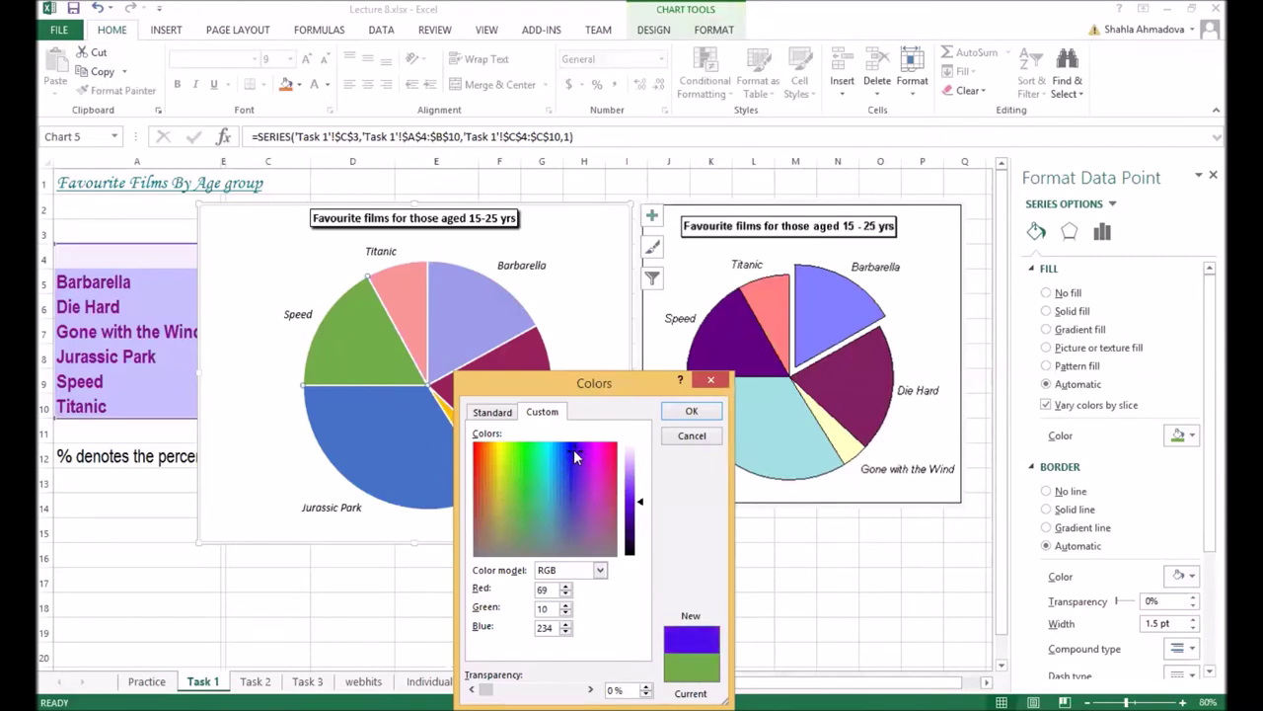
pyautogui.moveTo(573, 449); pyautogui.dragTo(581, 453)
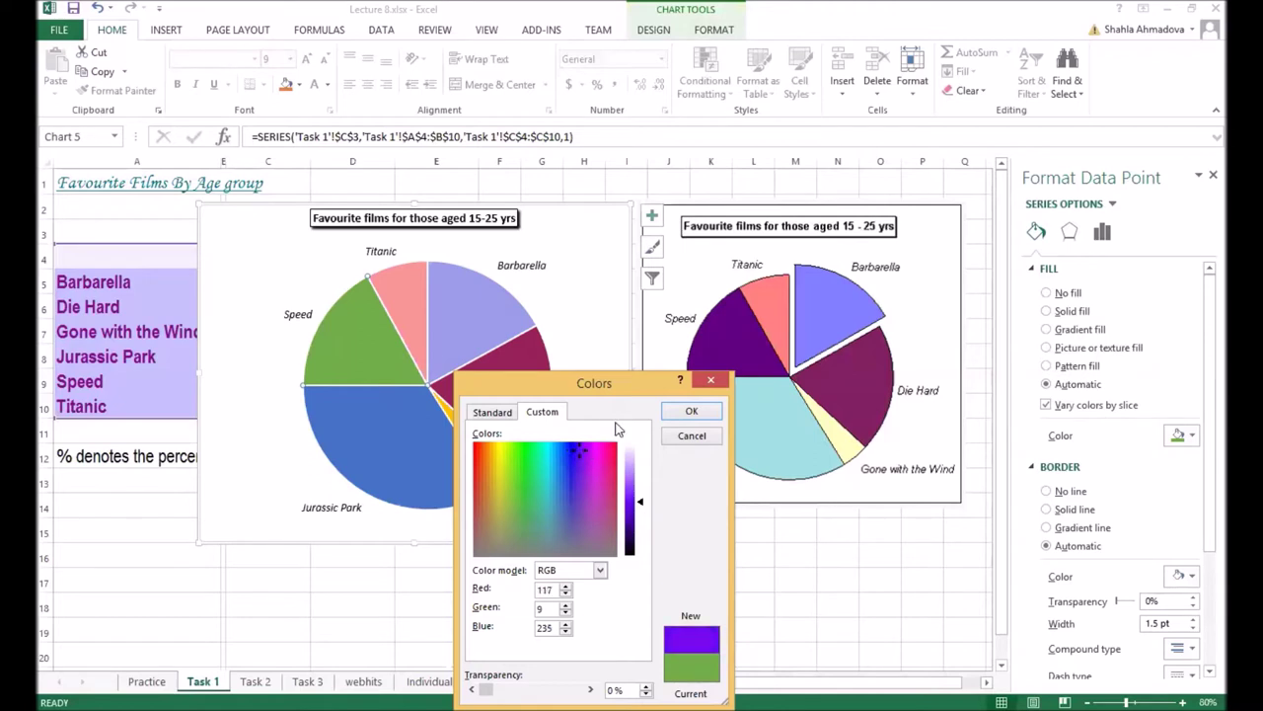
pyautogui.moveTo(624, 504); pyautogui.dragTo(631, 512)
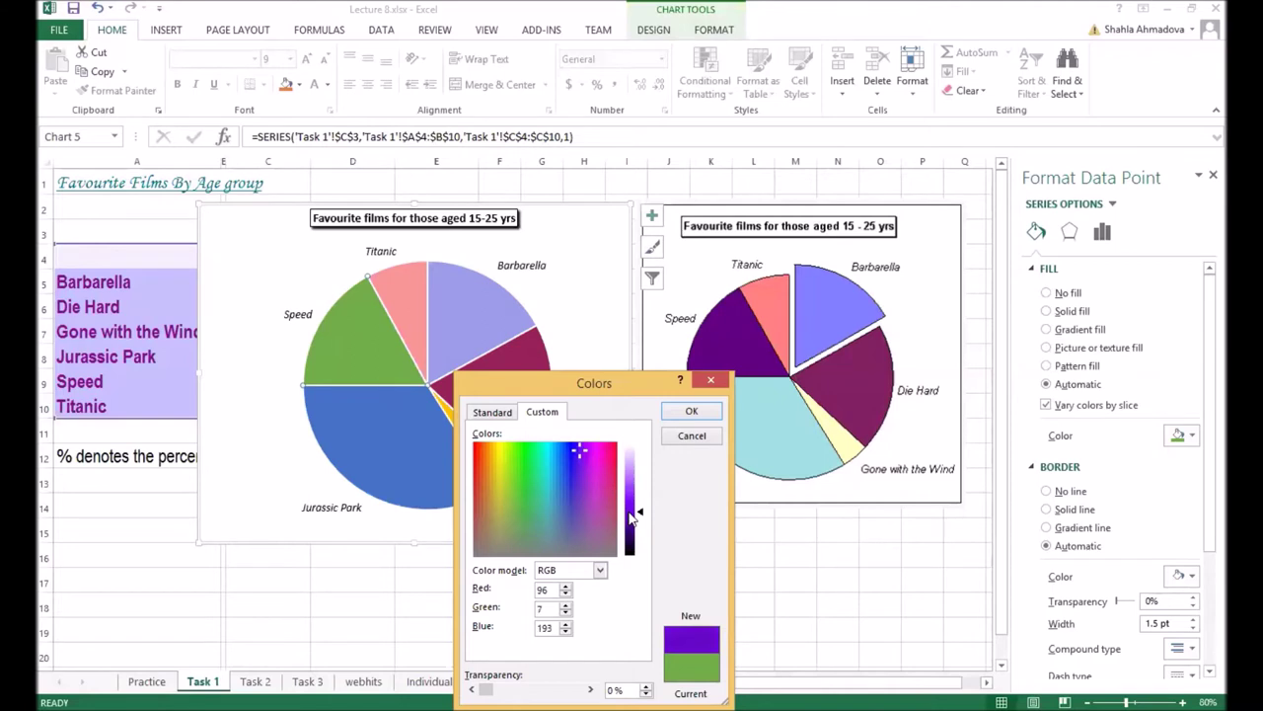
pyautogui.click(686, 408)
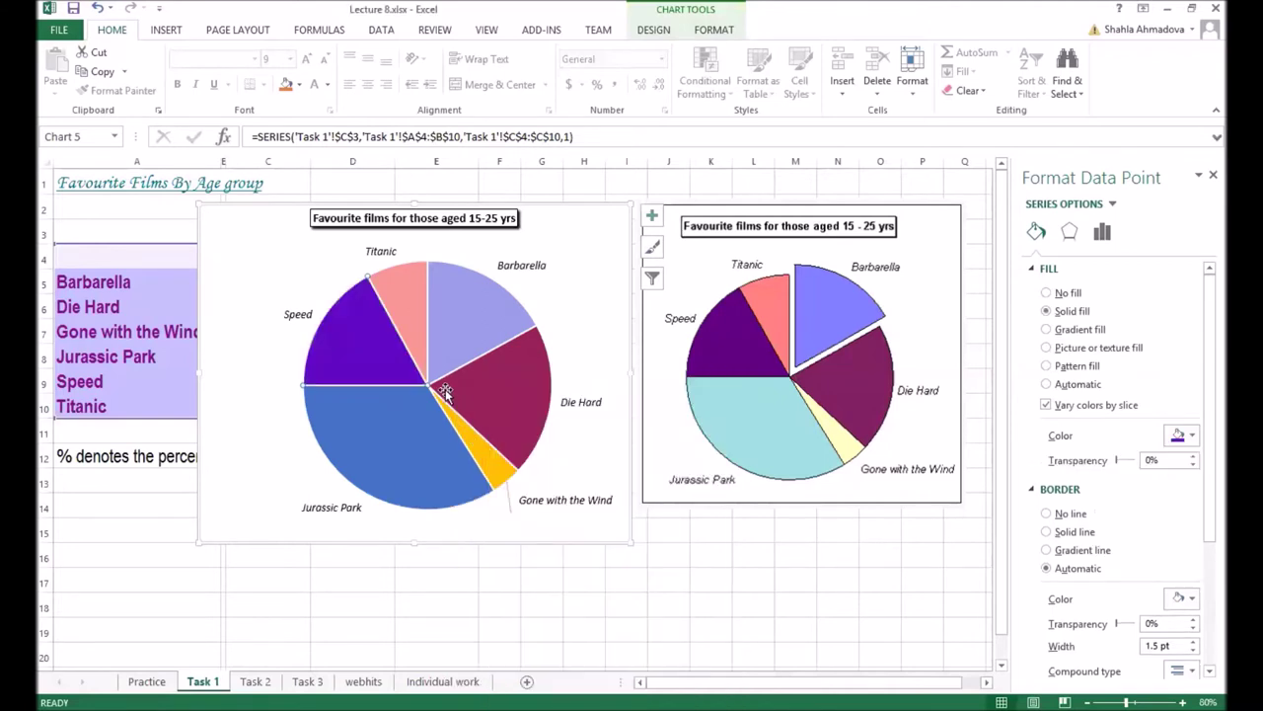
# - Fill the Jurassic Park slice with the recently used light blue colour
pyautogui.click(426, 443)
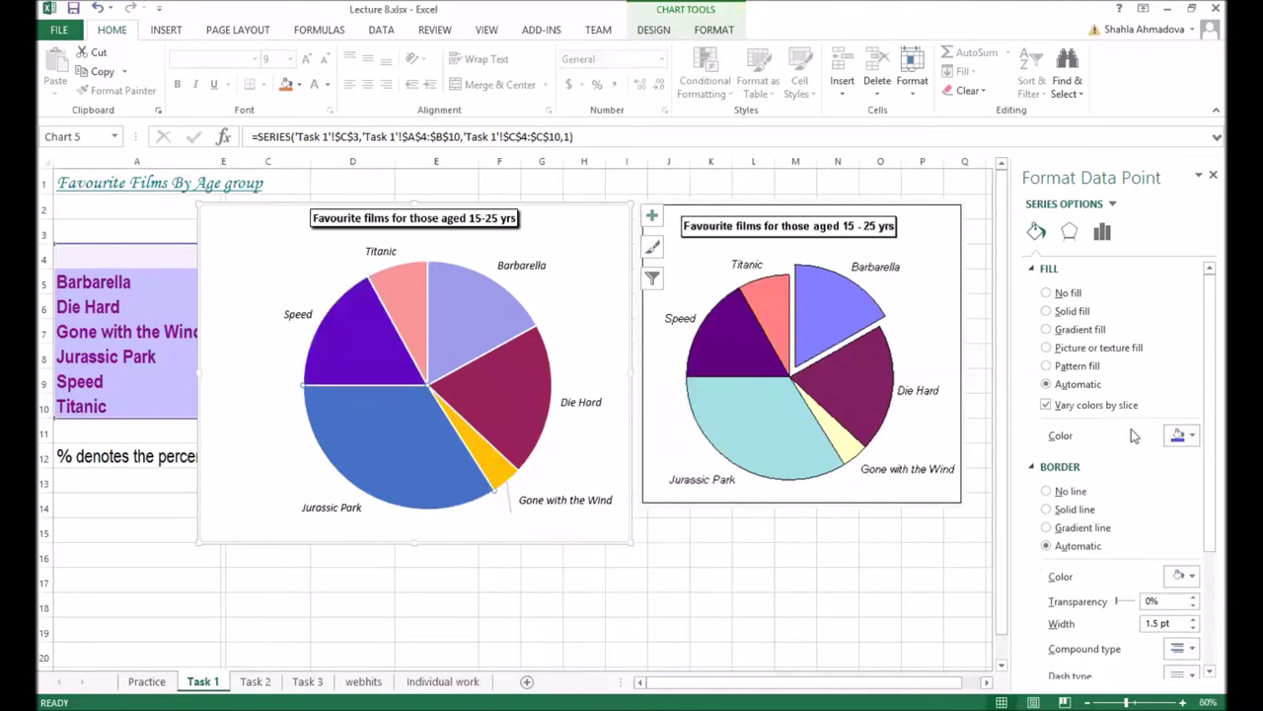
pyautogui.click(1195, 435)
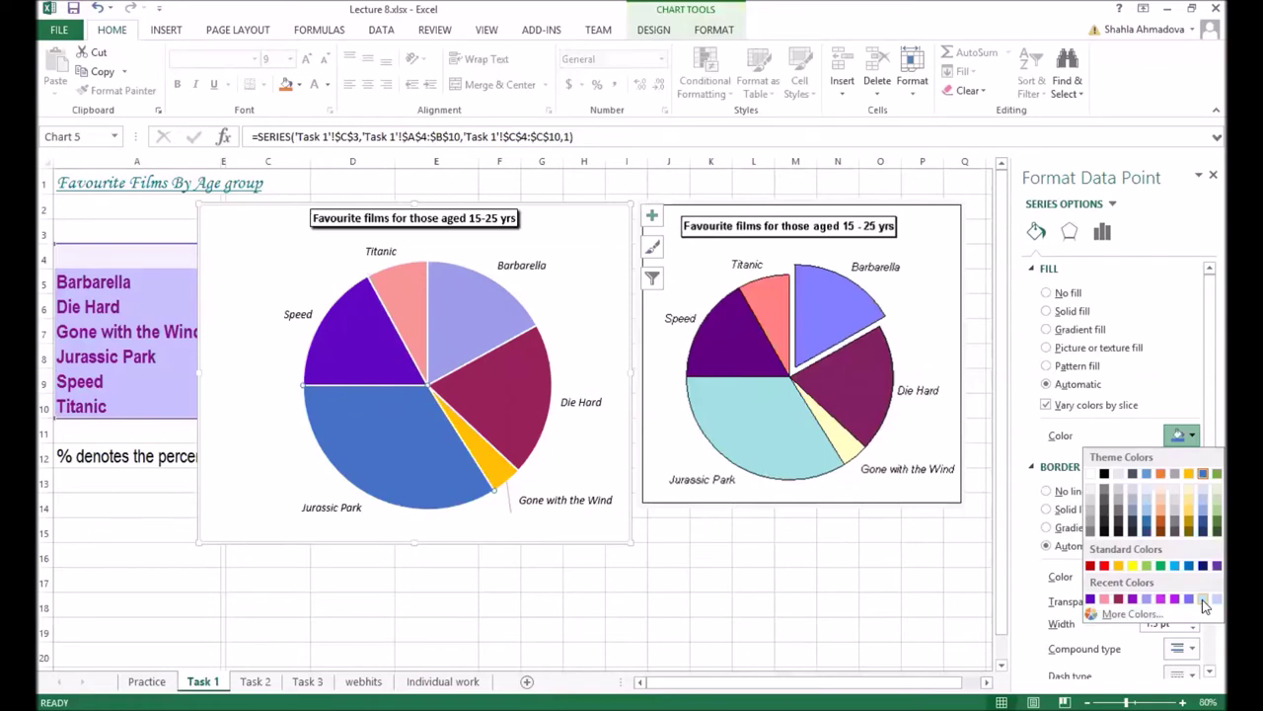
pyautogui.click(1203, 600)
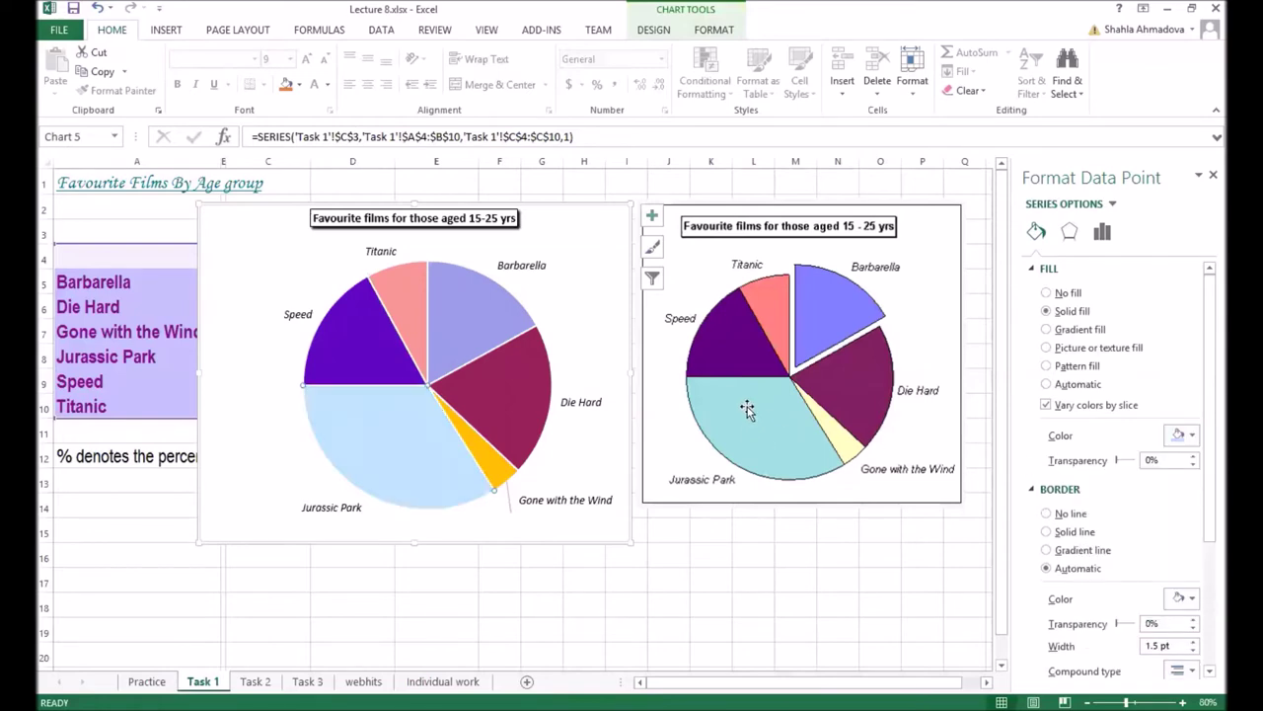
# - Fill the Gone with the Wind slice with a custom pale yellow, RGB 255, 239, 189
pyautogui.click(497, 474)
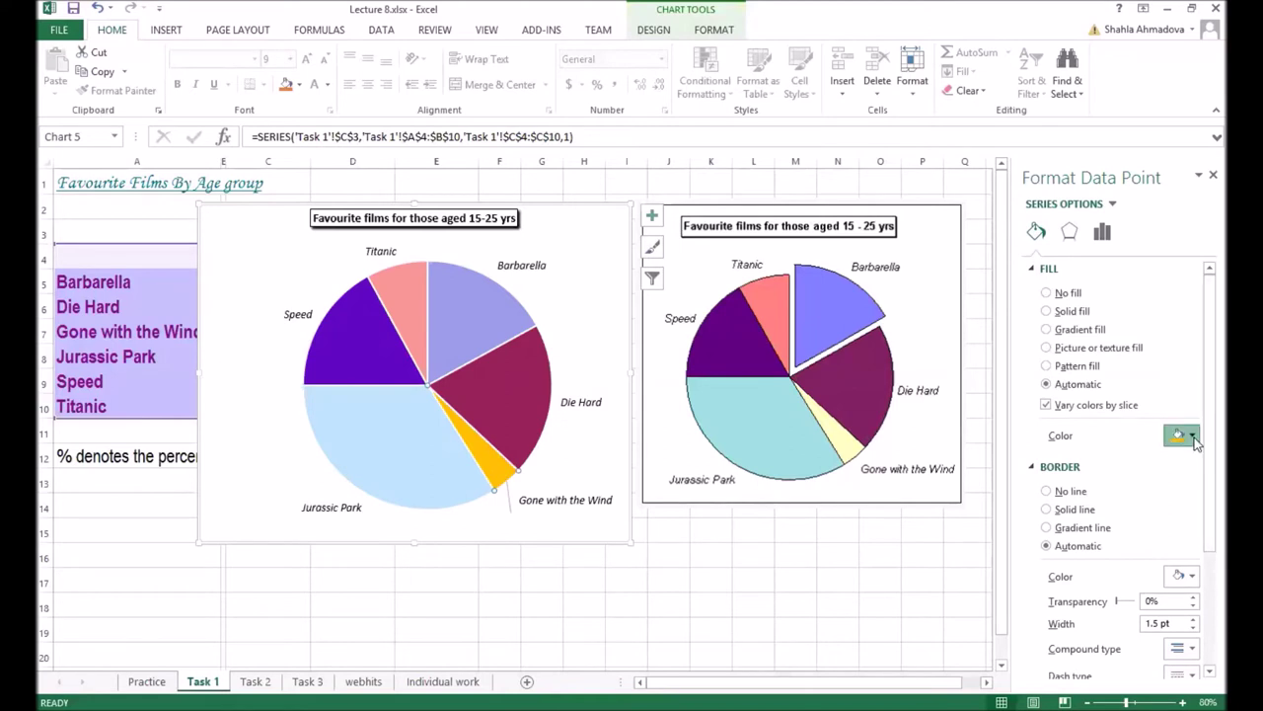
pyautogui.click(1194, 438)
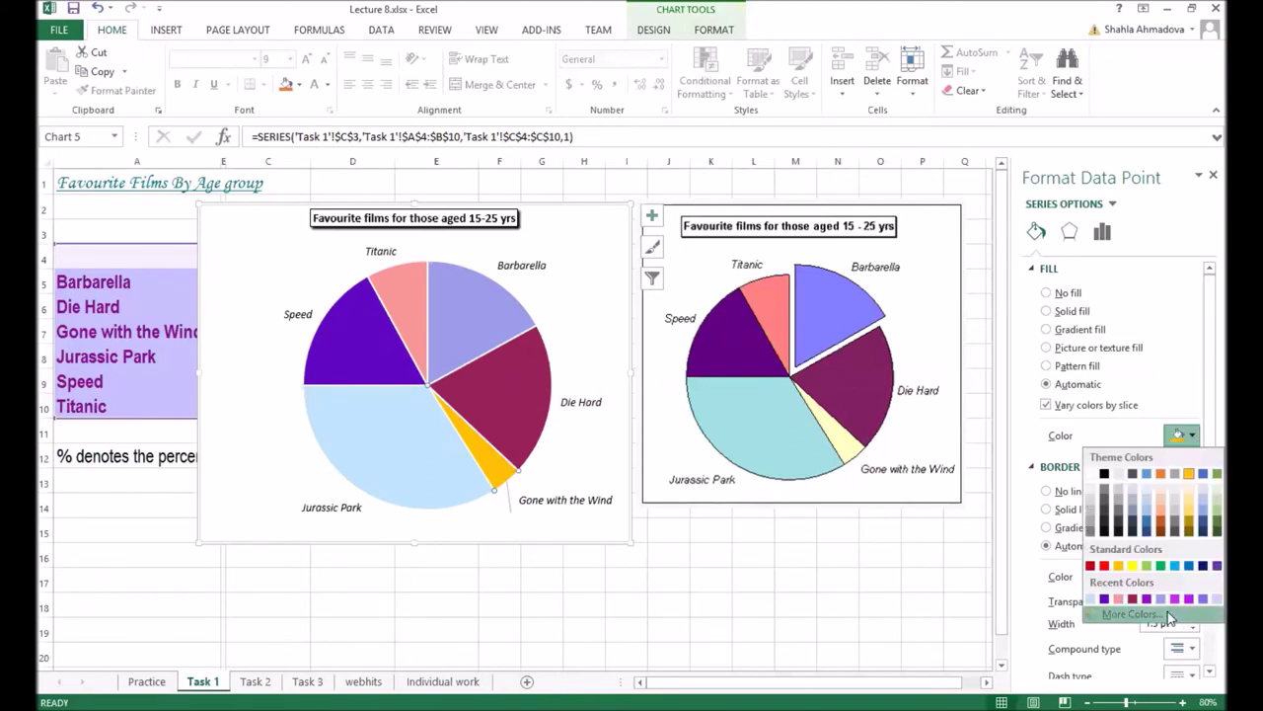
pyautogui.click(1130, 613)
pyautogui.click(635, 462)
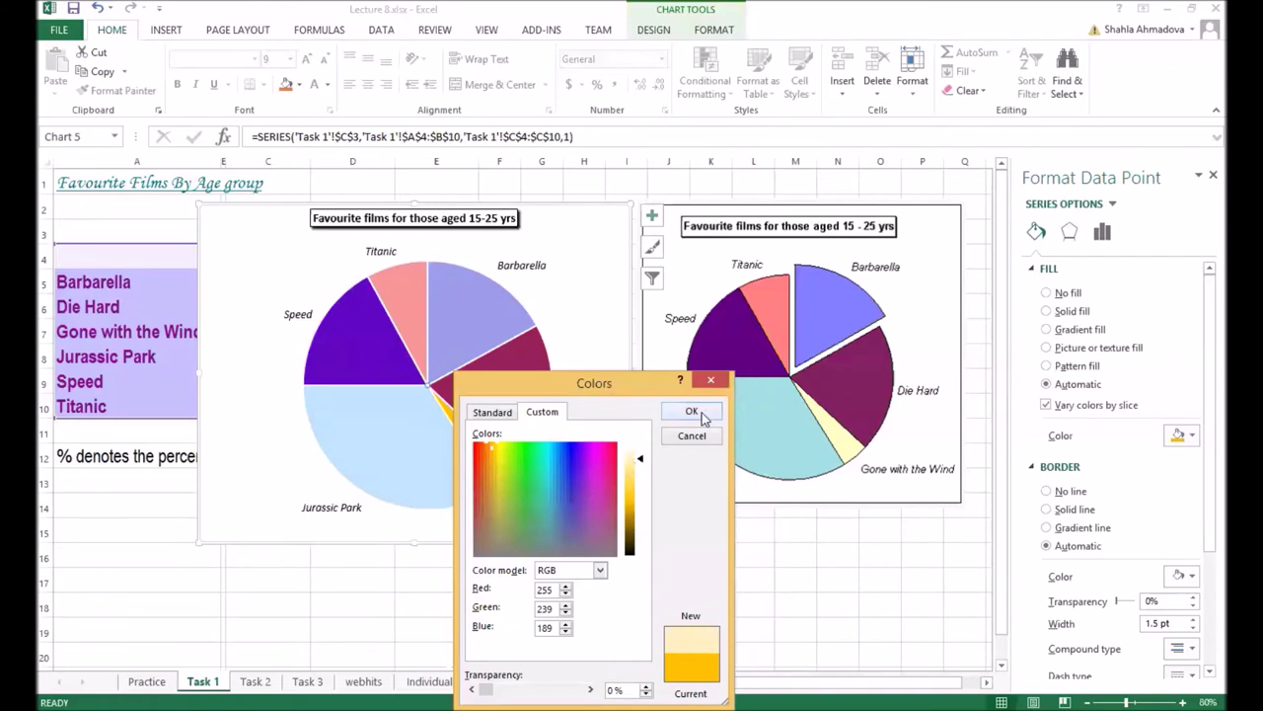
pyautogui.click(692, 411)
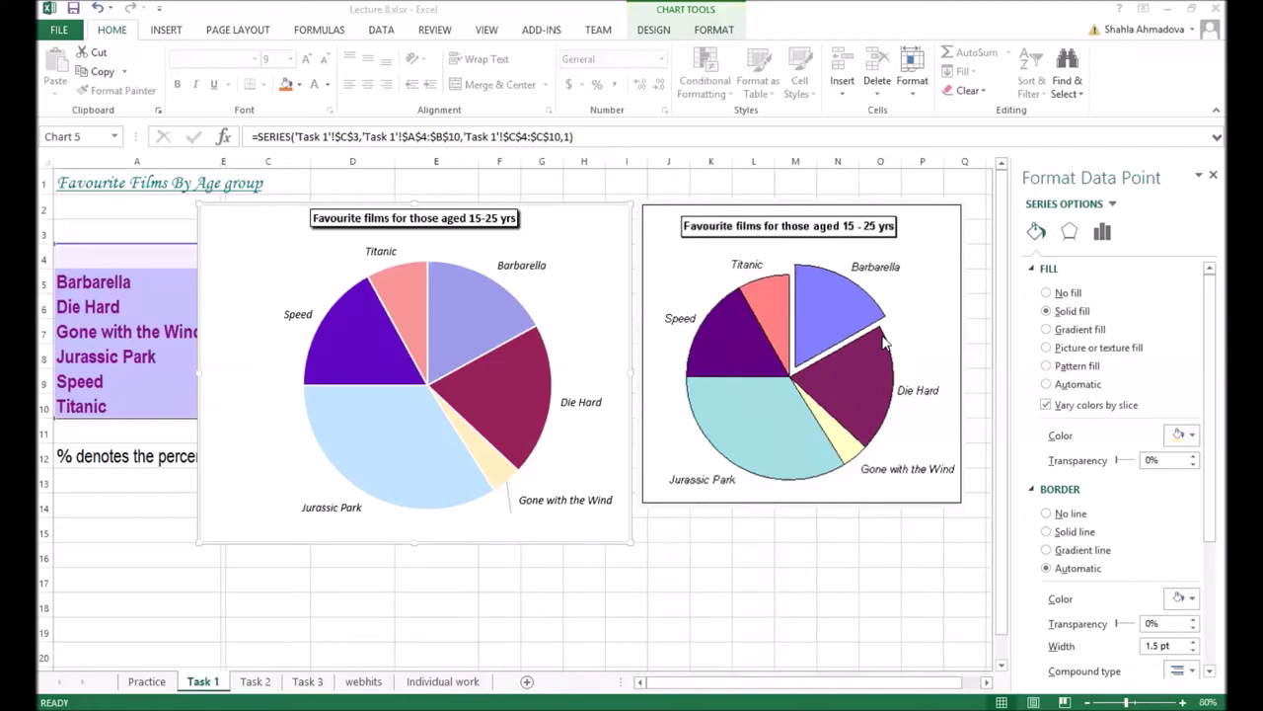
# - Give all slices of the pie a solid black outline
pyautogui.click(478, 327)
pyautogui.click(392, 345)
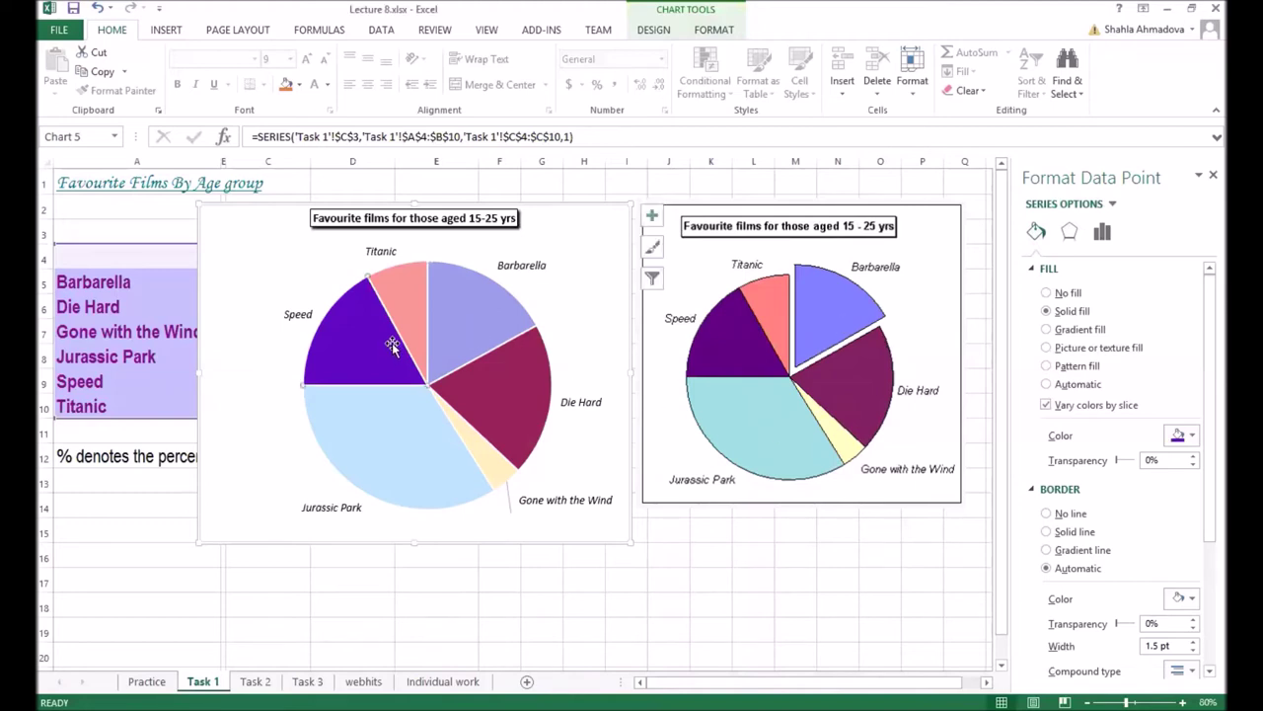
pyautogui.click(595, 331)
pyautogui.click(487, 387)
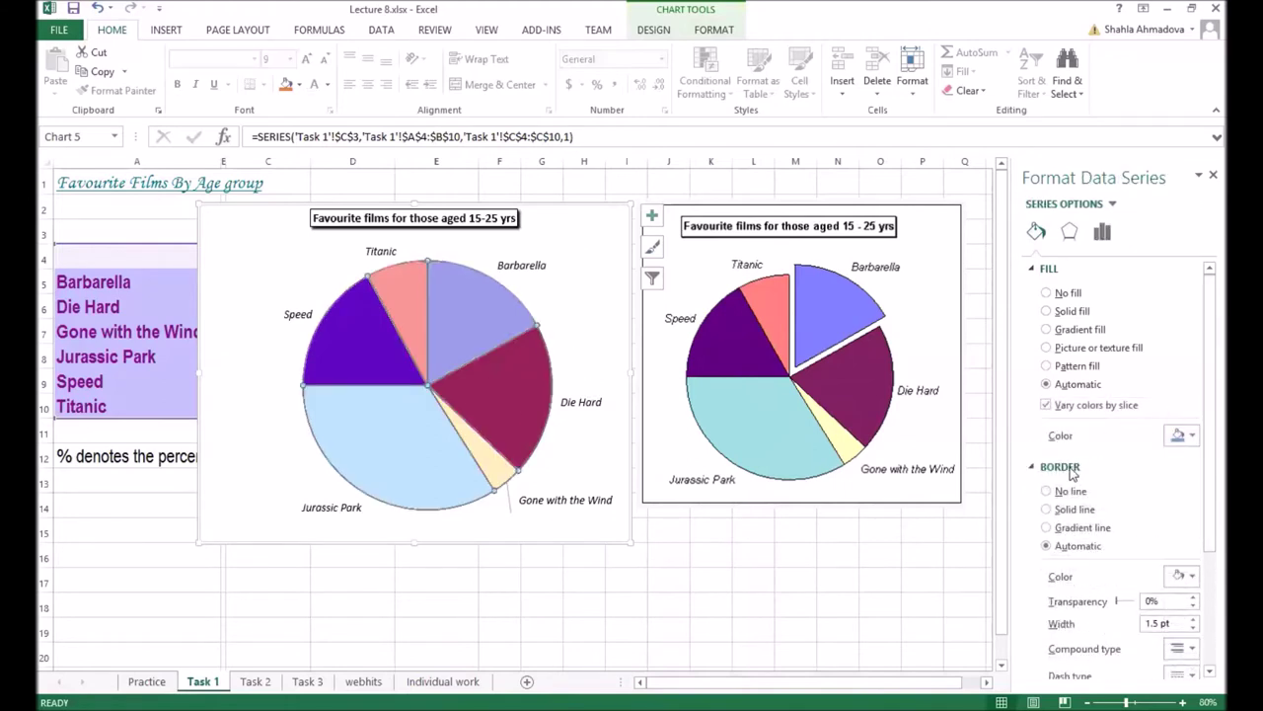
pyautogui.click(1073, 511)
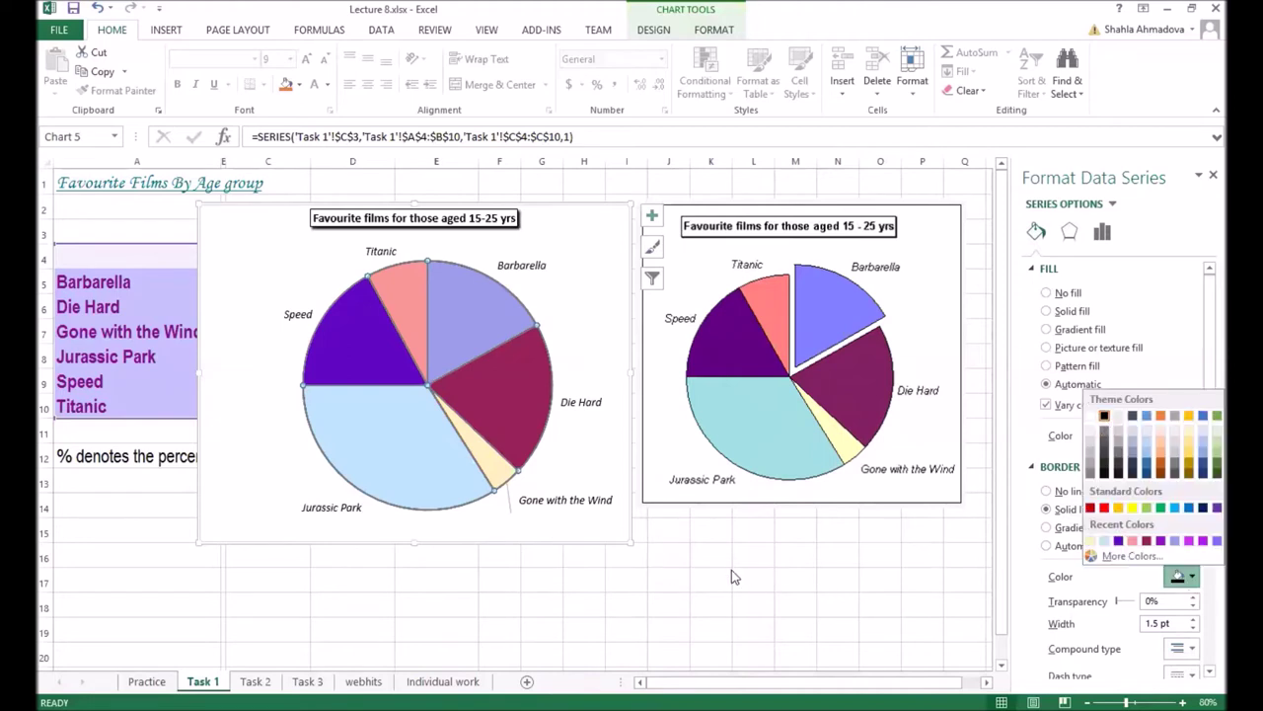
pyautogui.press('Escape')
pyautogui.press('Escape')
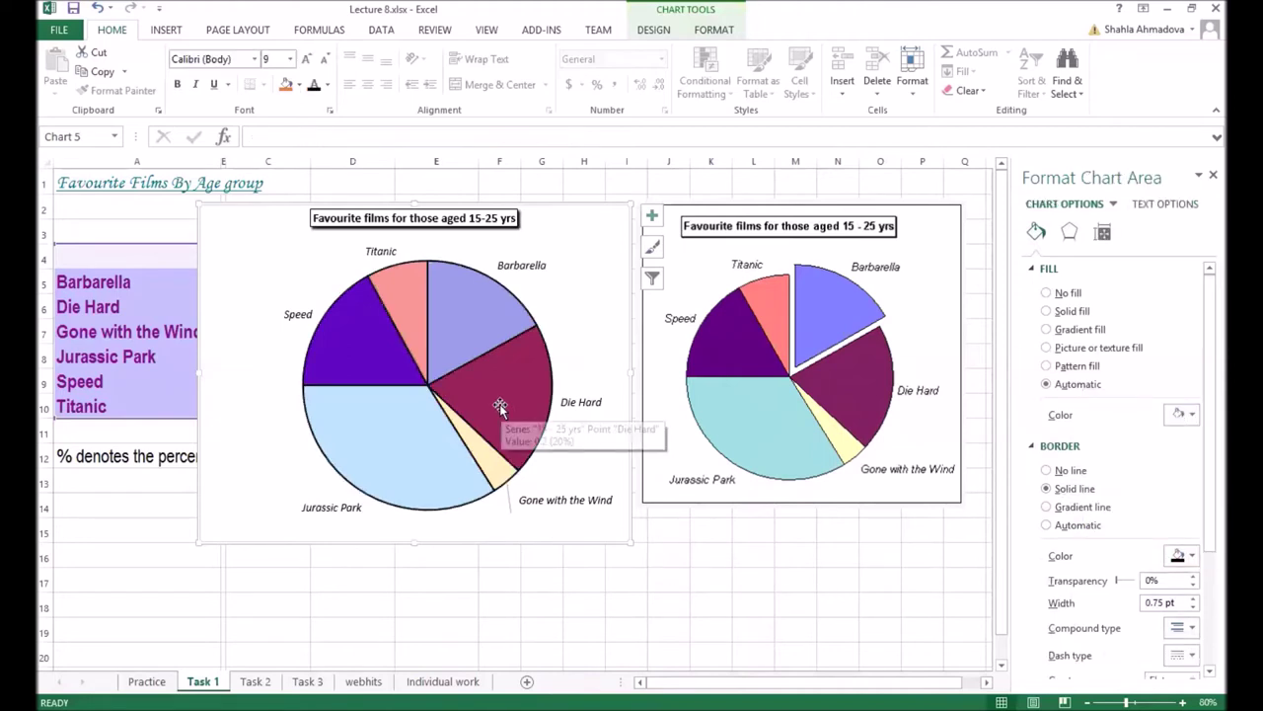
# - Set the outline width of all pie slices to 0.75 pt
pyautogui.click(499, 404)
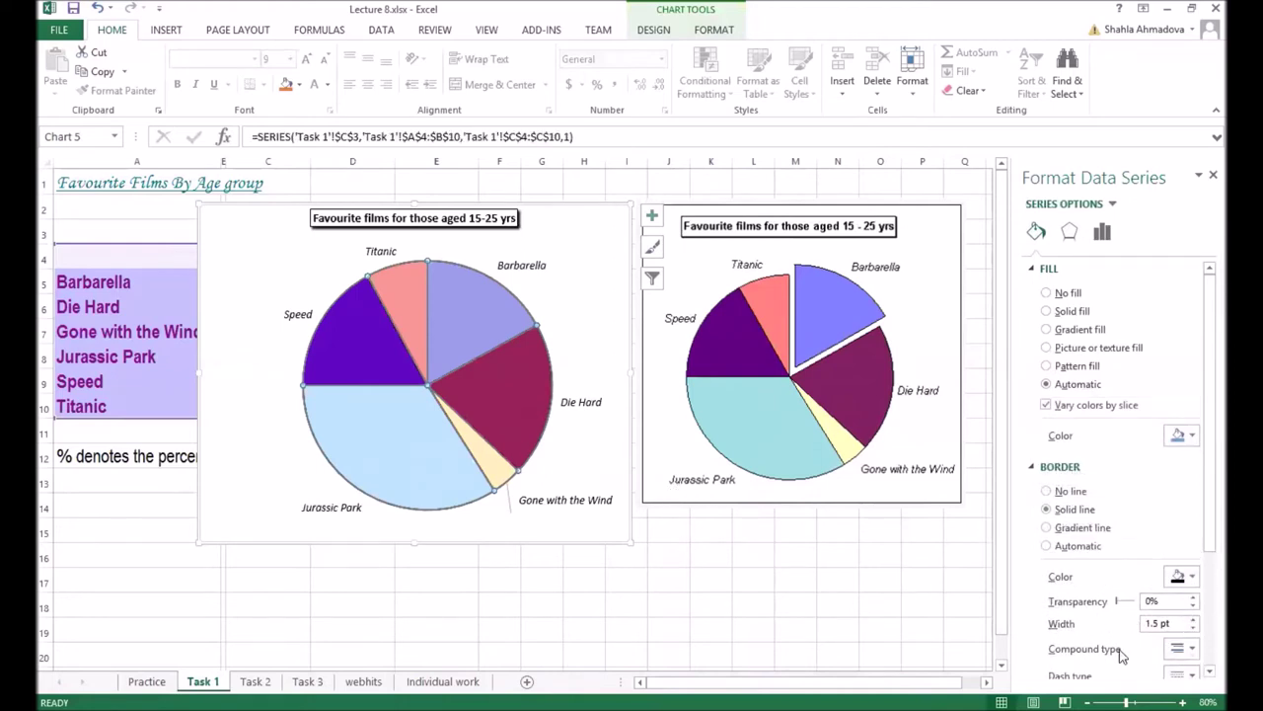
pyautogui.click(1194, 628)
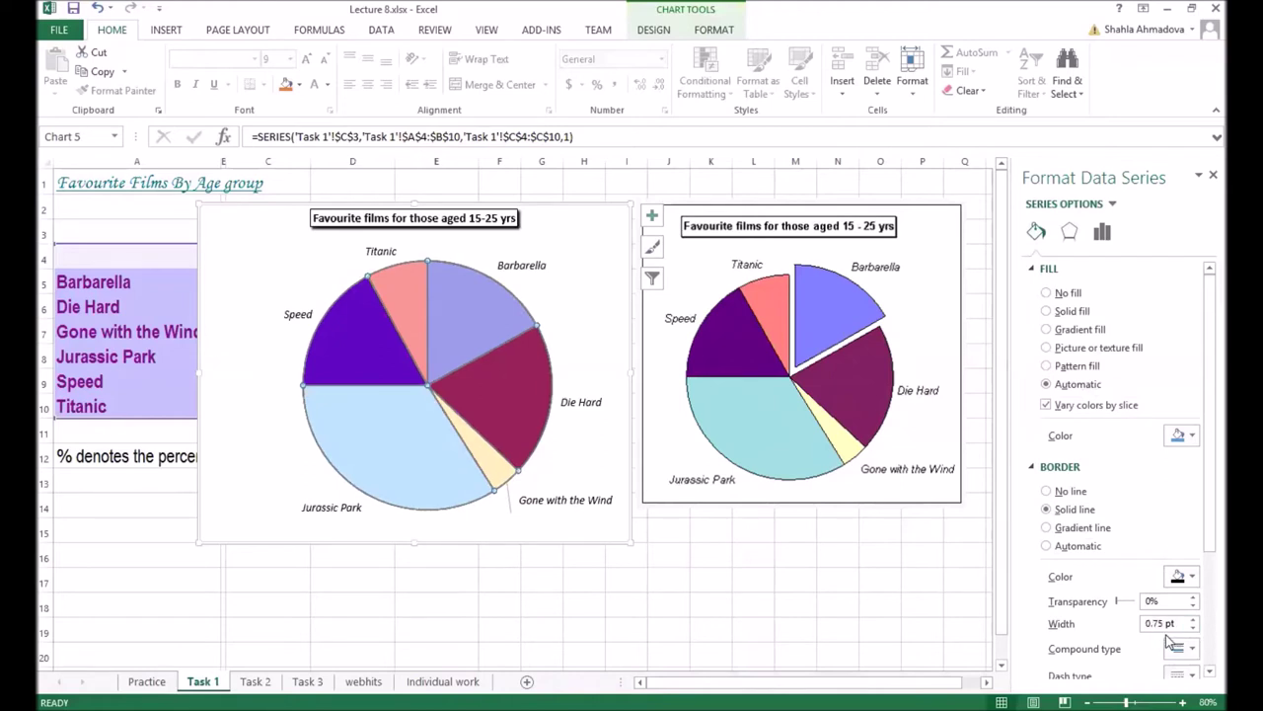
pyautogui.click(583, 443)
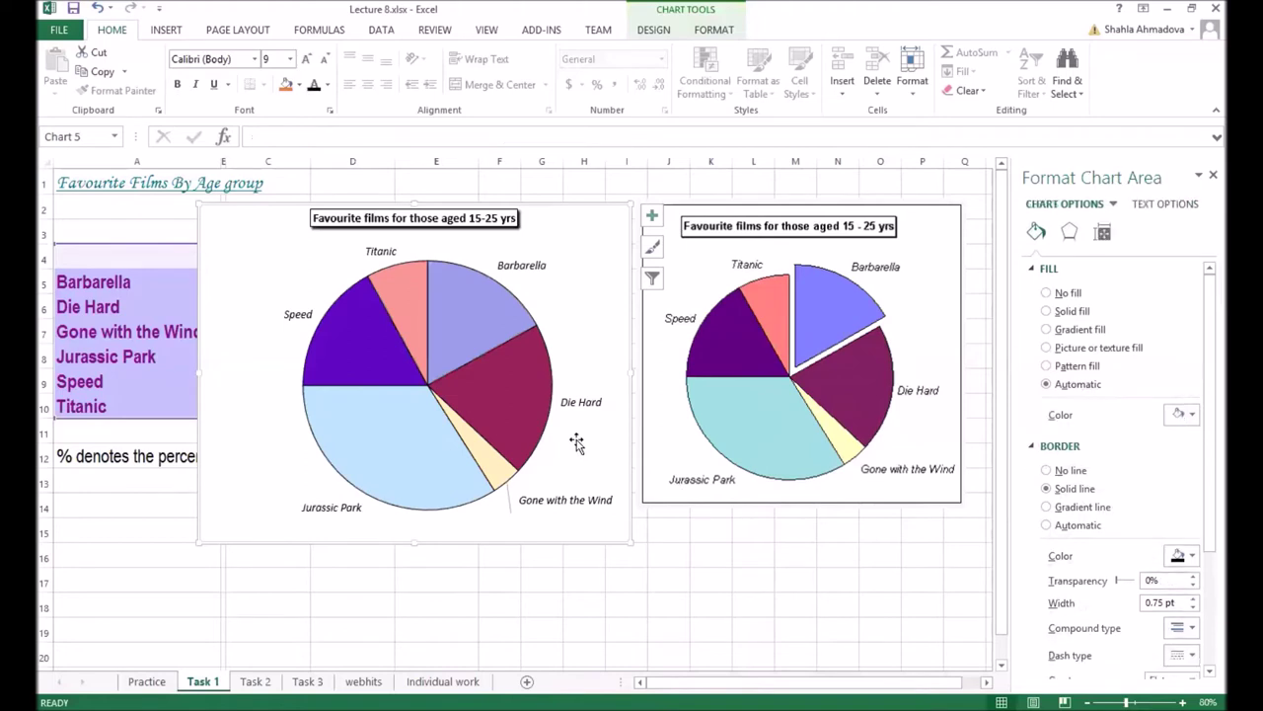
# - Try to pull the Barbarella slice out of the pie and undo the separation of the slices
pyautogui.click(480, 336)
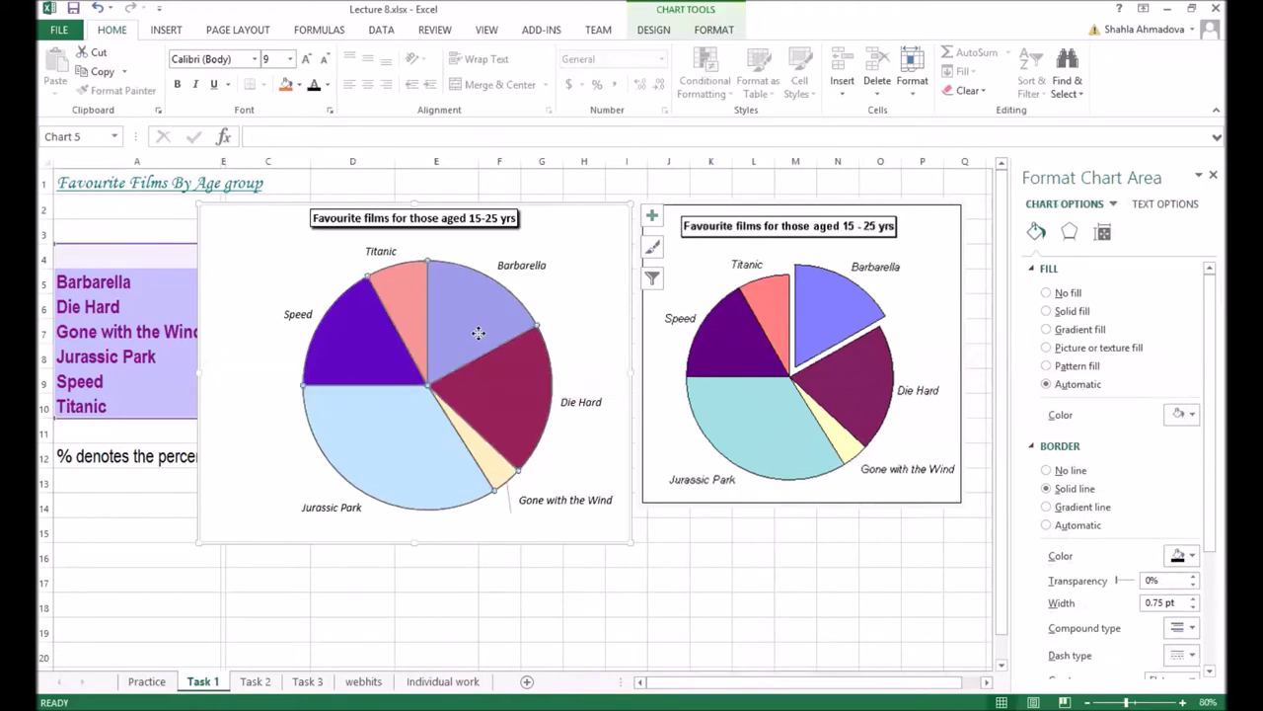
pyautogui.click(484, 328)
pyautogui.moveTo(485, 328); pyautogui.dragTo(490, 327)
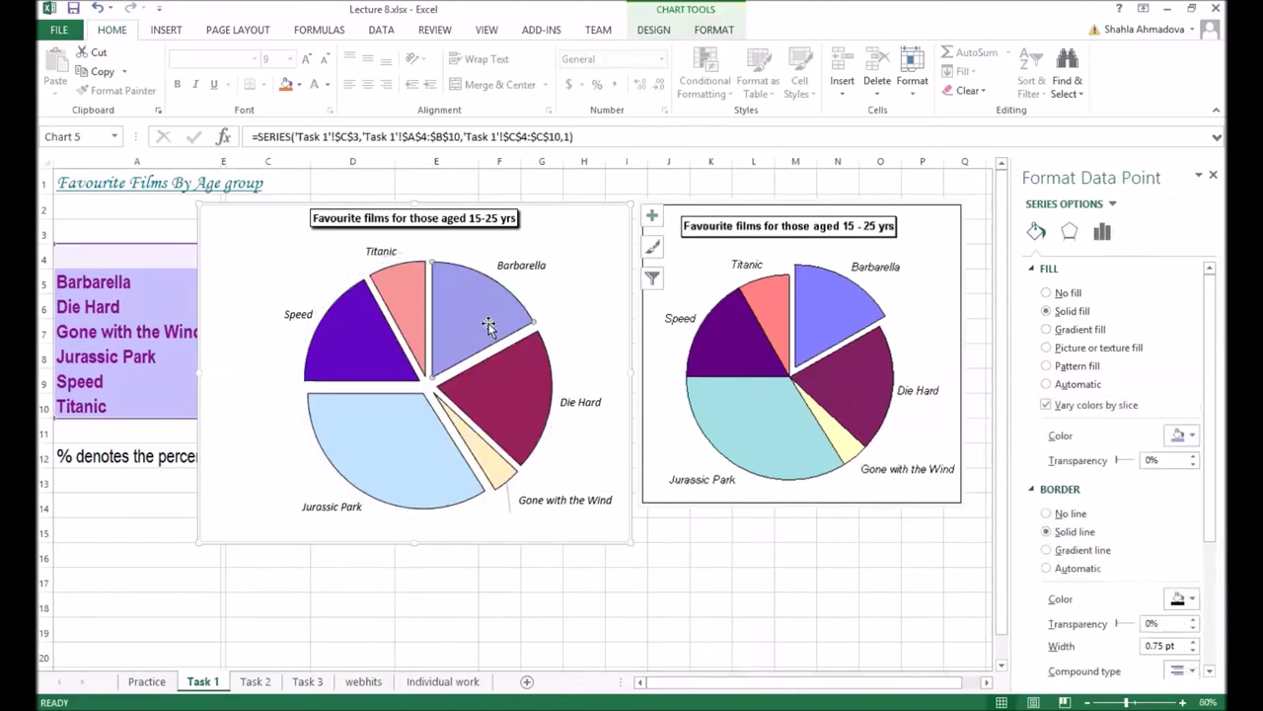
pyautogui.hotkey('ctrl', 'z')
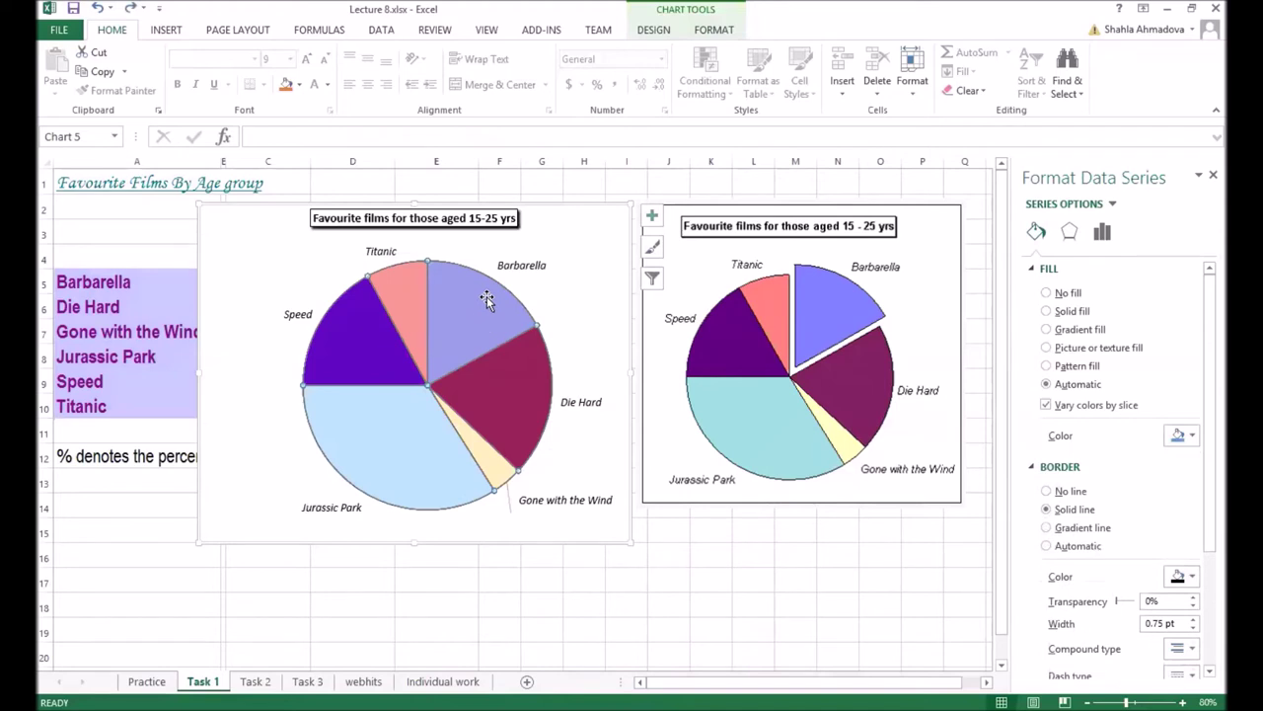
pyautogui.click(489, 289)
pyautogui.click(572, 277)
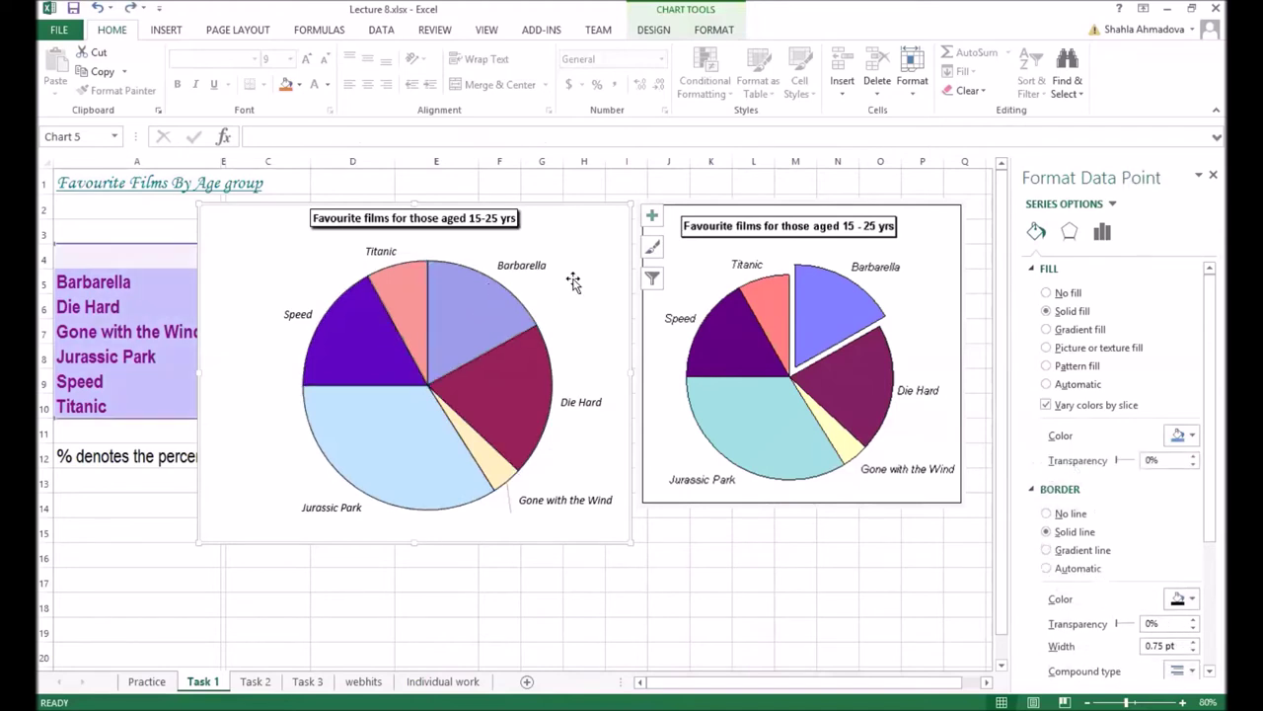
# - Pull only the Barbarella slice slightly outward so a narrow gap separates it from the pie, as in the sample
pyautogui.click(502, 324)
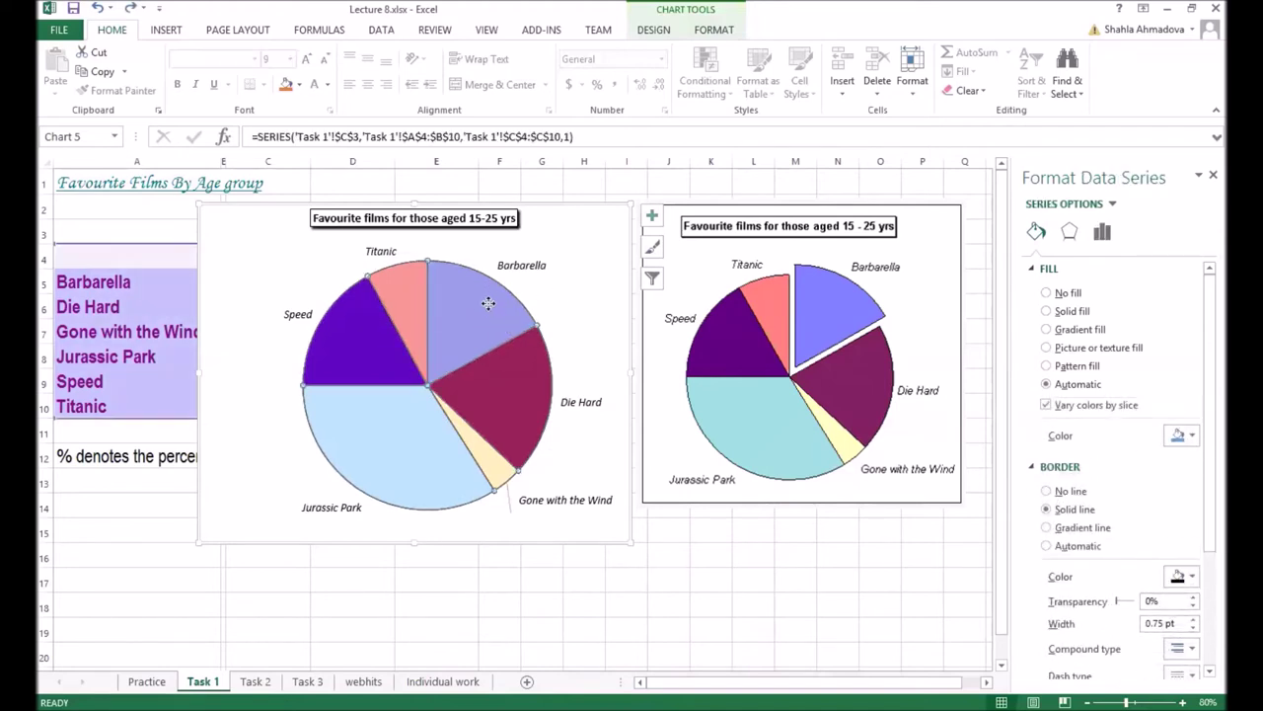
pyautogui.click(489, 303)
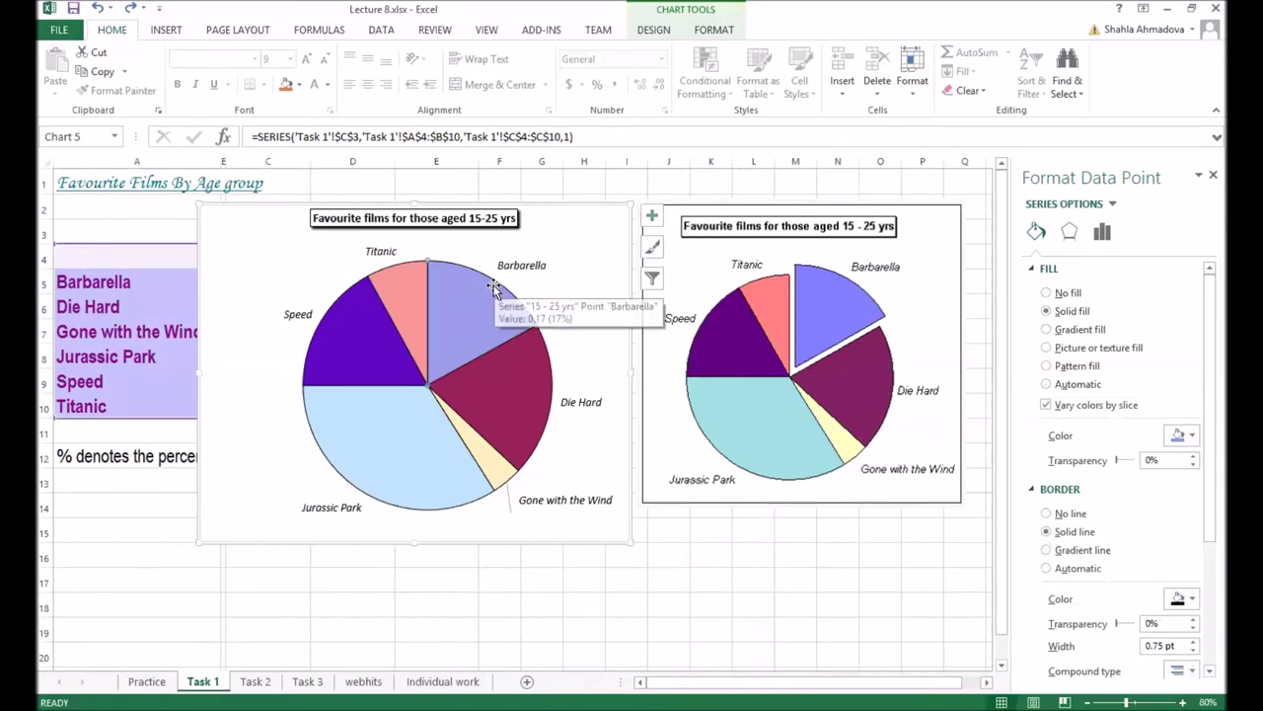
pyautogui.moveTo(493, 287); pyautogui.dragTo(491, 291)
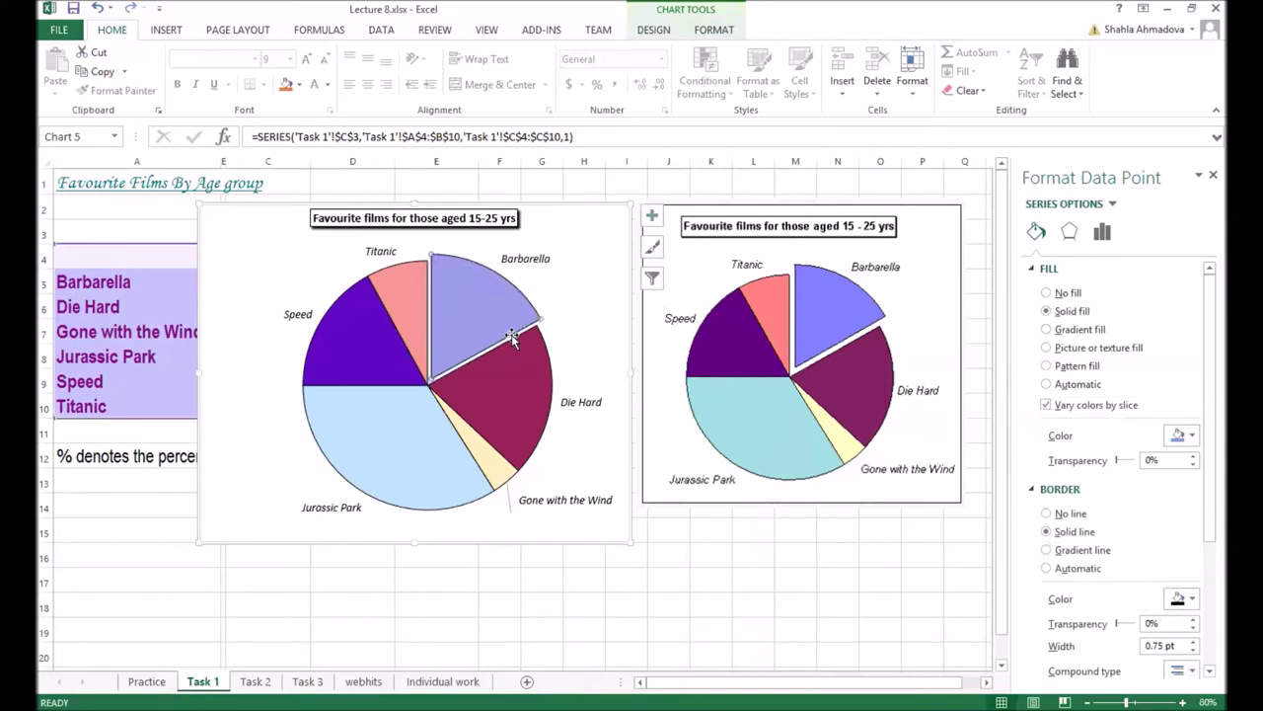
pyautogui.moveTo(474, 318); pyautogui.dragTo(480, 309)
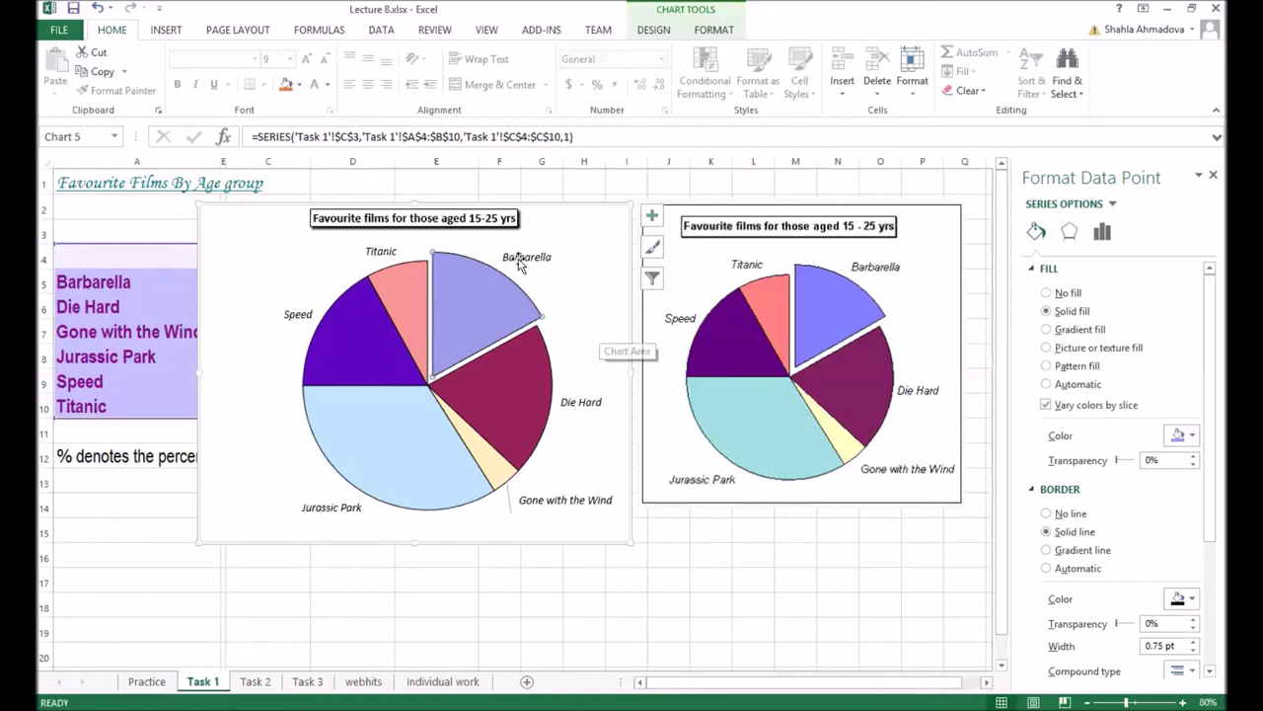
# - Move the pie chart's title slightly lower, deselect the chart and close the formatting pane
pyautogui.click(480, 214)
pyautogui.moveTo(481, 214); pyautogui.dragTo(481, 220)
pyautogui.click(642, 592)
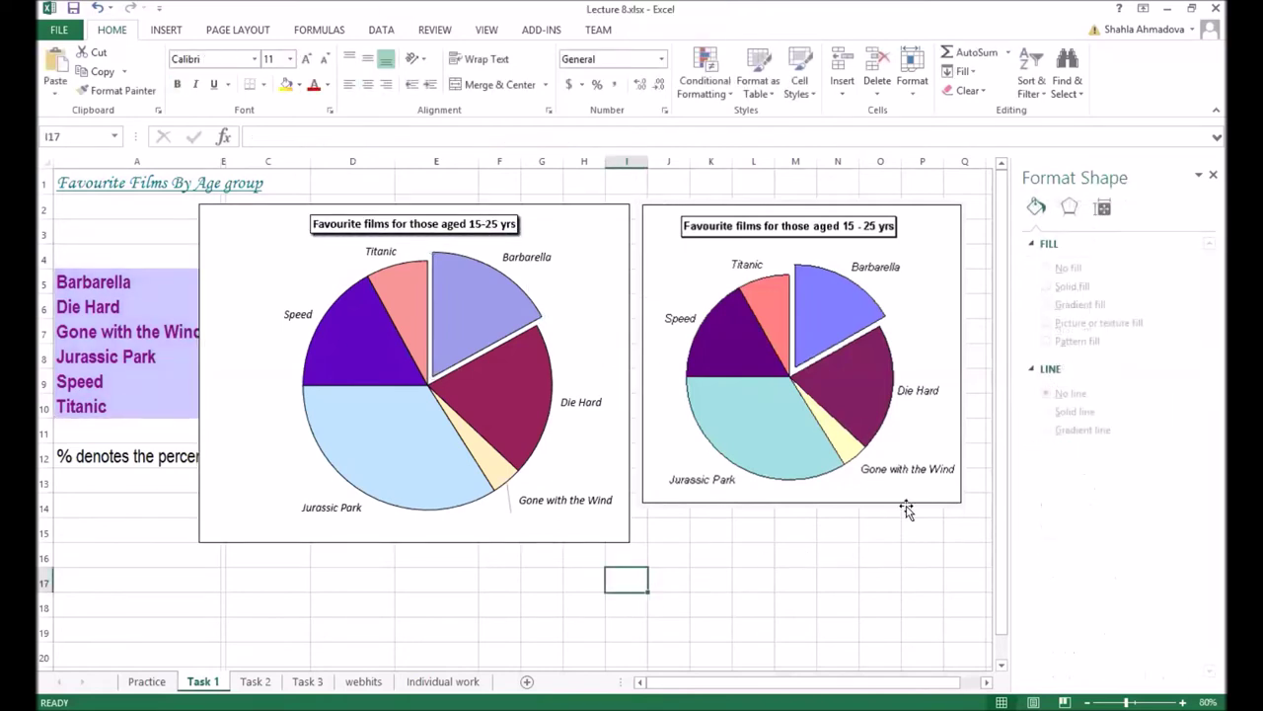
pyautogui.click(1212, 175)
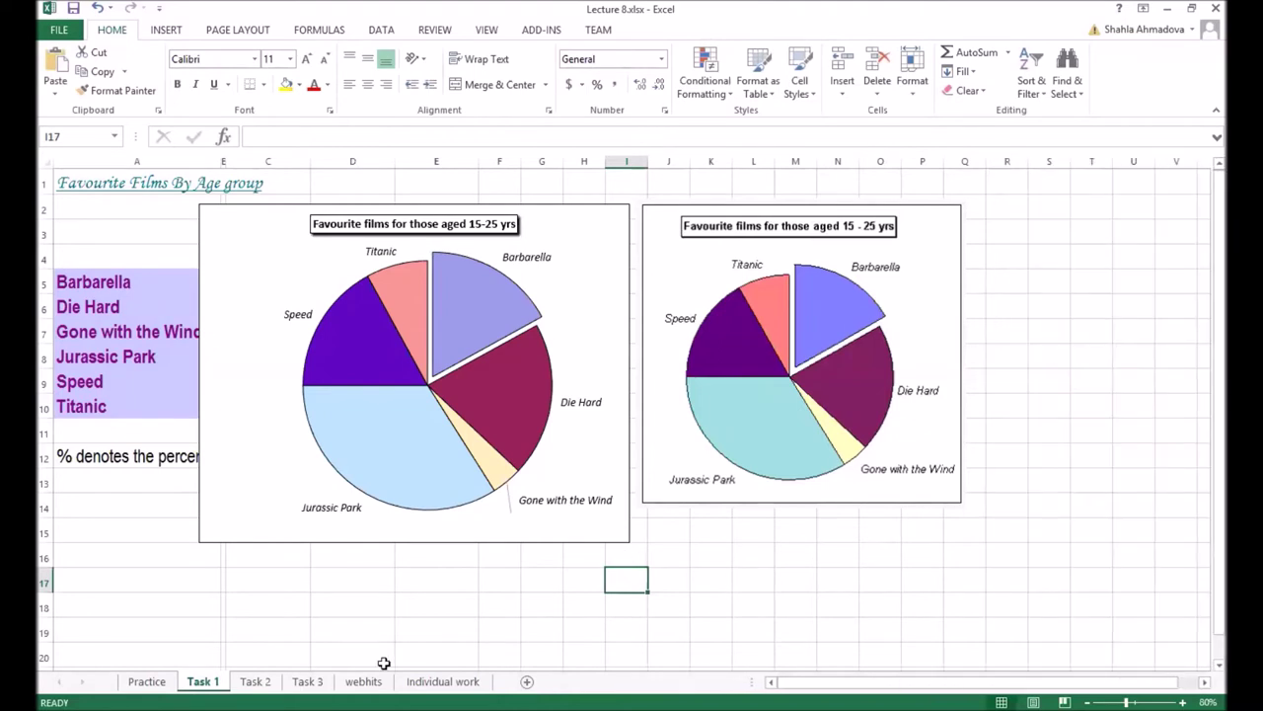
# - On the Task 2 sheet, insert a 3-D clustered column chart from the car sales data in A3:C9
pyautogui.click(256, 681)
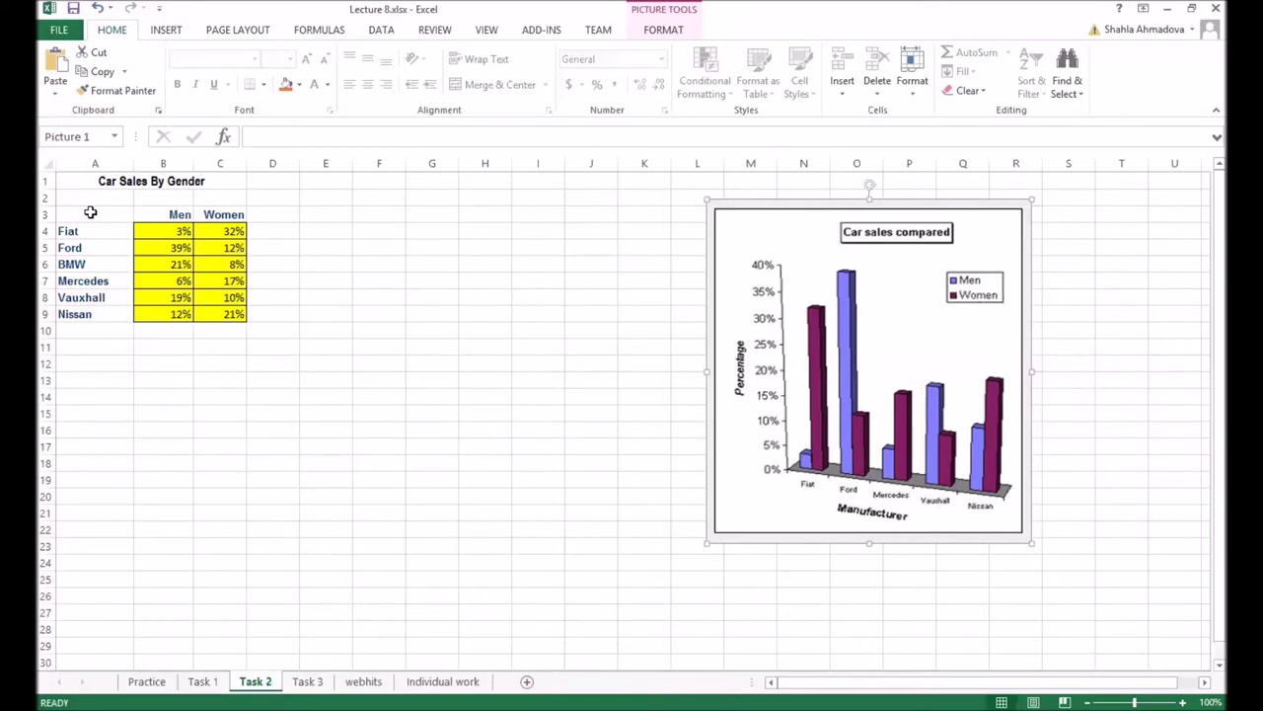
pyautogui.moveTo(88, 212); pyautogui.dragTo(209, 314)
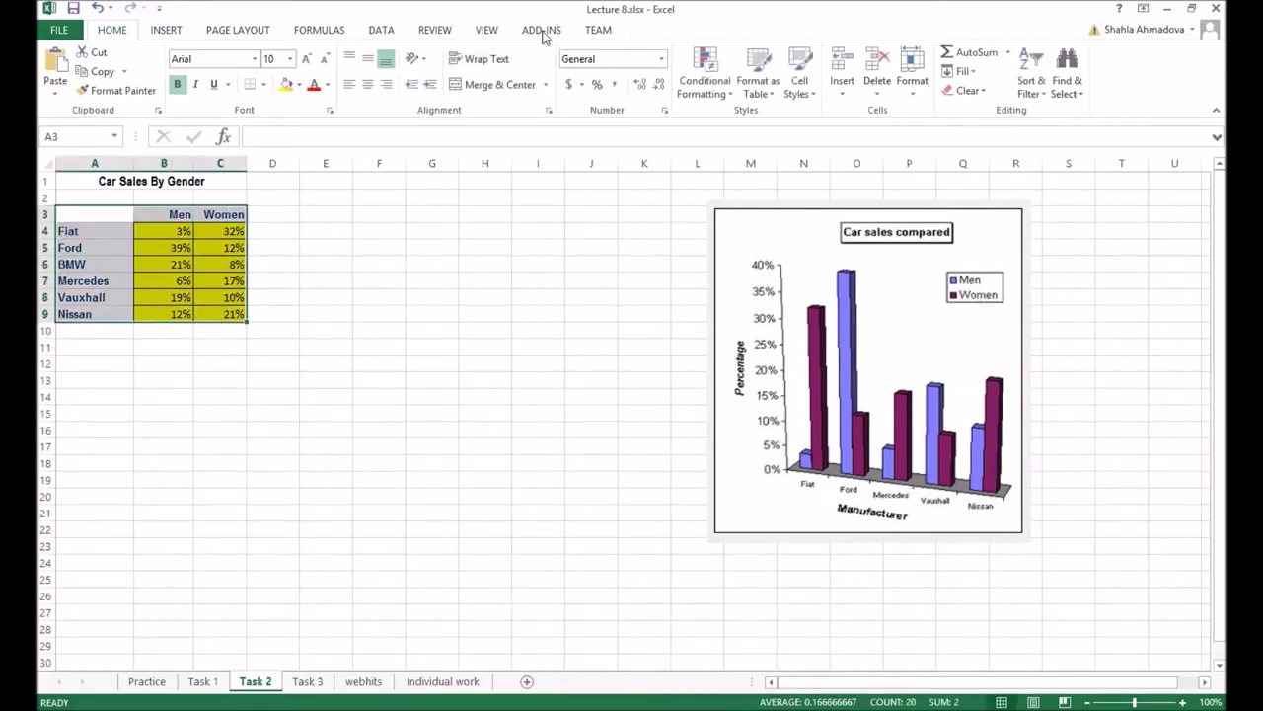
pyautogui.click(167, 30)
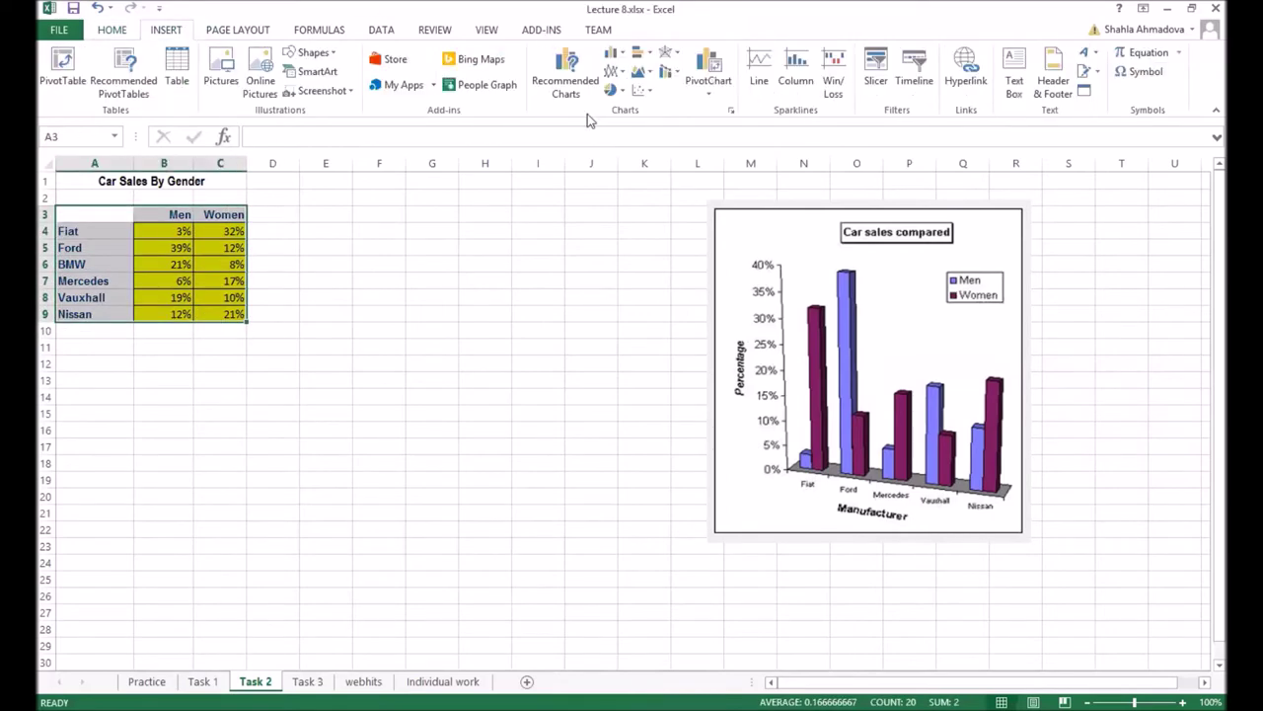
pyautogui.click(615, 56)
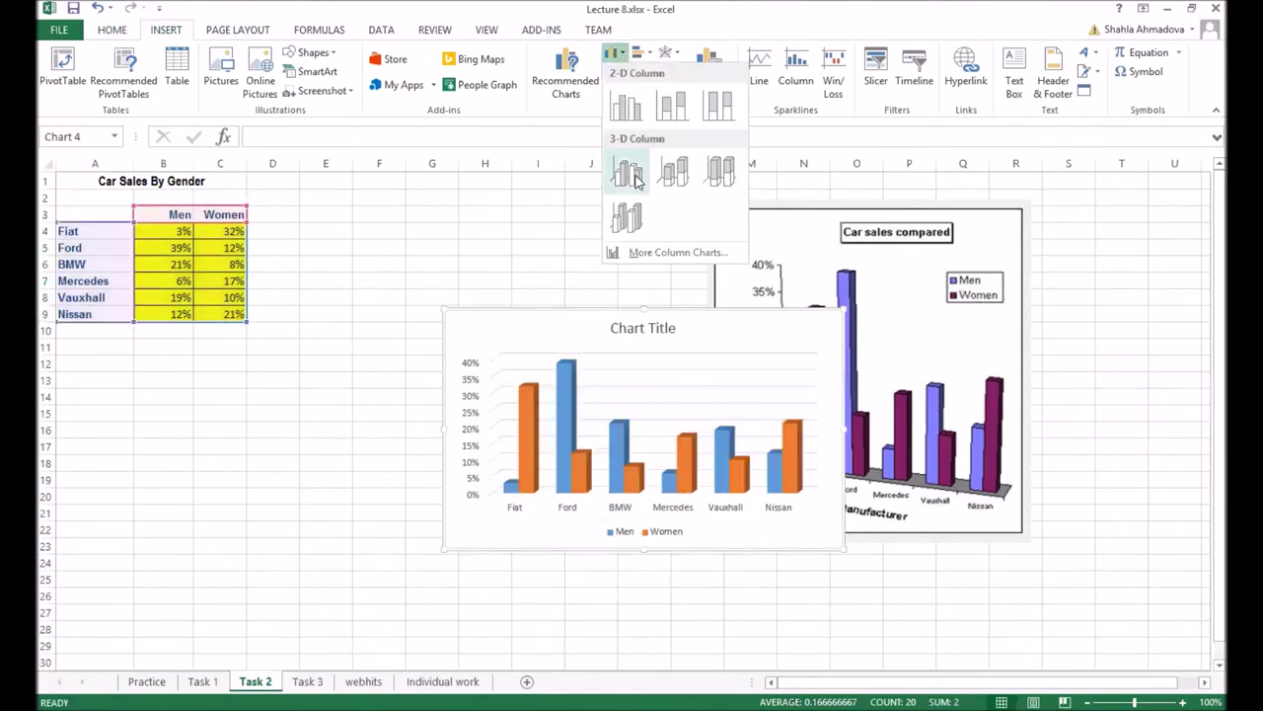
pyautogui.click(637, 178)
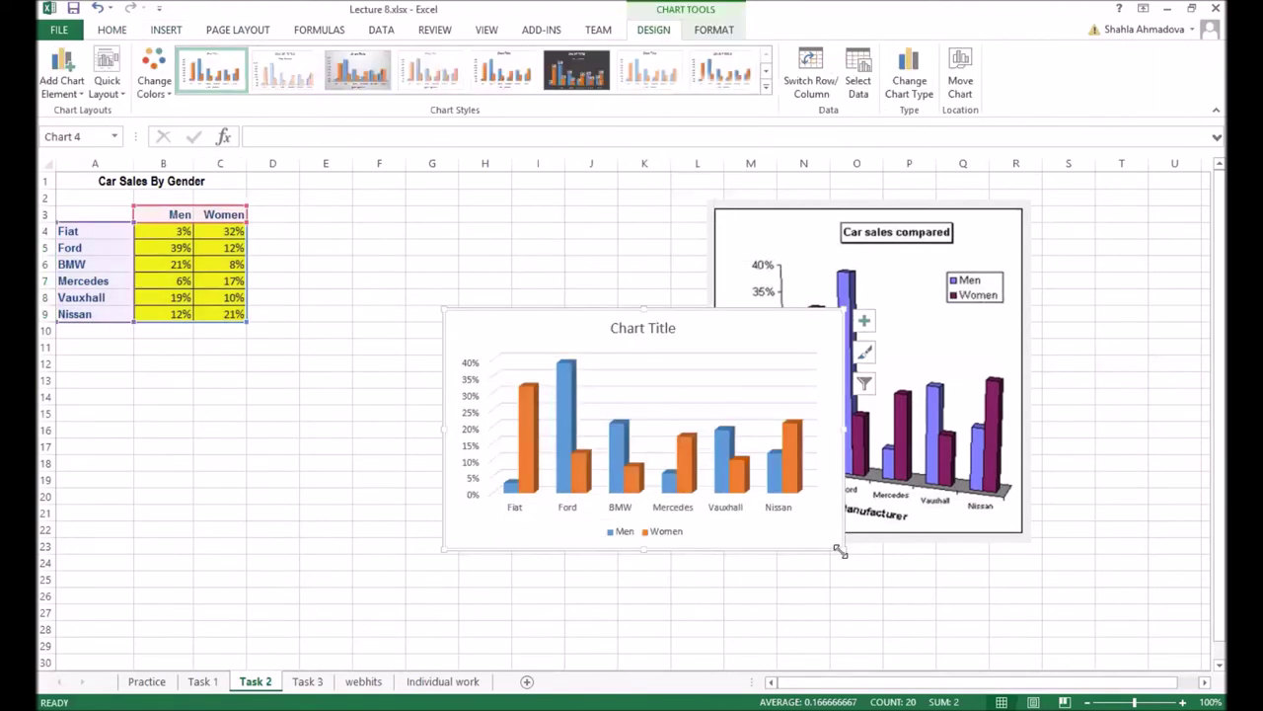
# - Resize the column chart to taller, narrower proportions and place it between the data table and the sample chart
pyautogui.moveTo(839, 551); pyautogui.dragTo(706, 648)
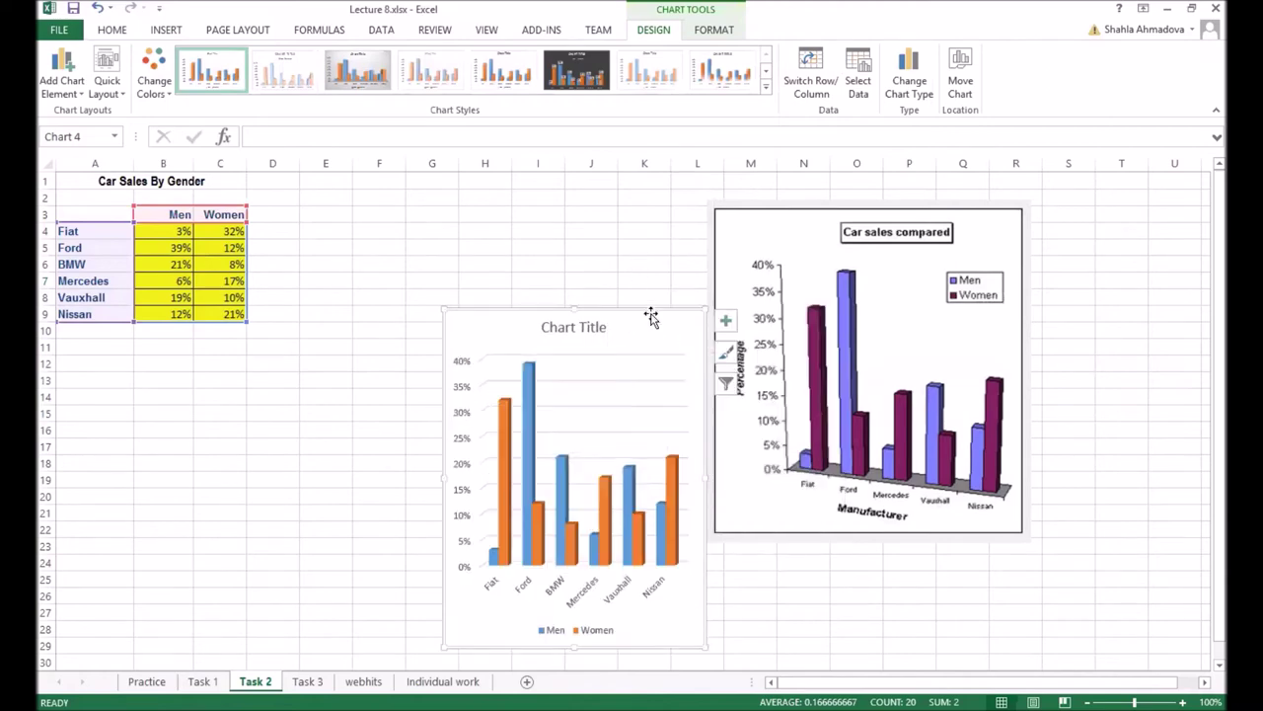
pyautogui.moveTo(651, 316); pyautogui.dragTo(617, 179)
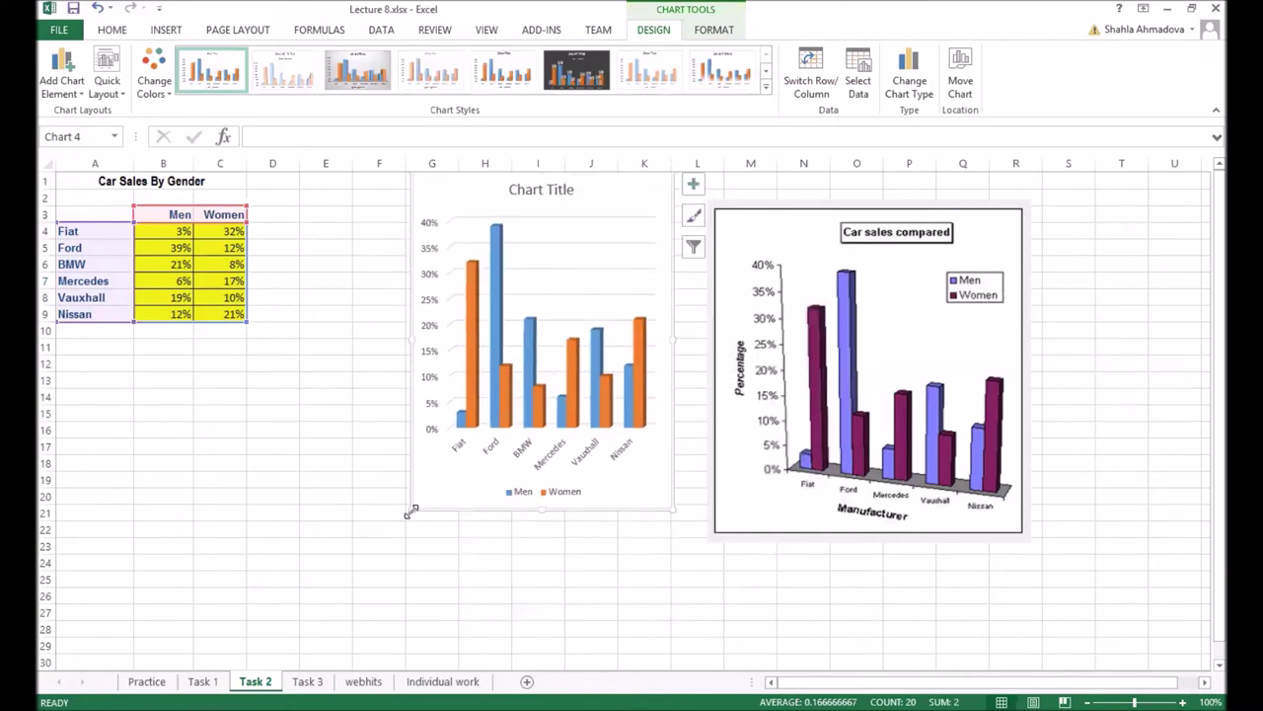
pyautogui.moveTo(392, 514); pyautogui.dragTo(360, 523)
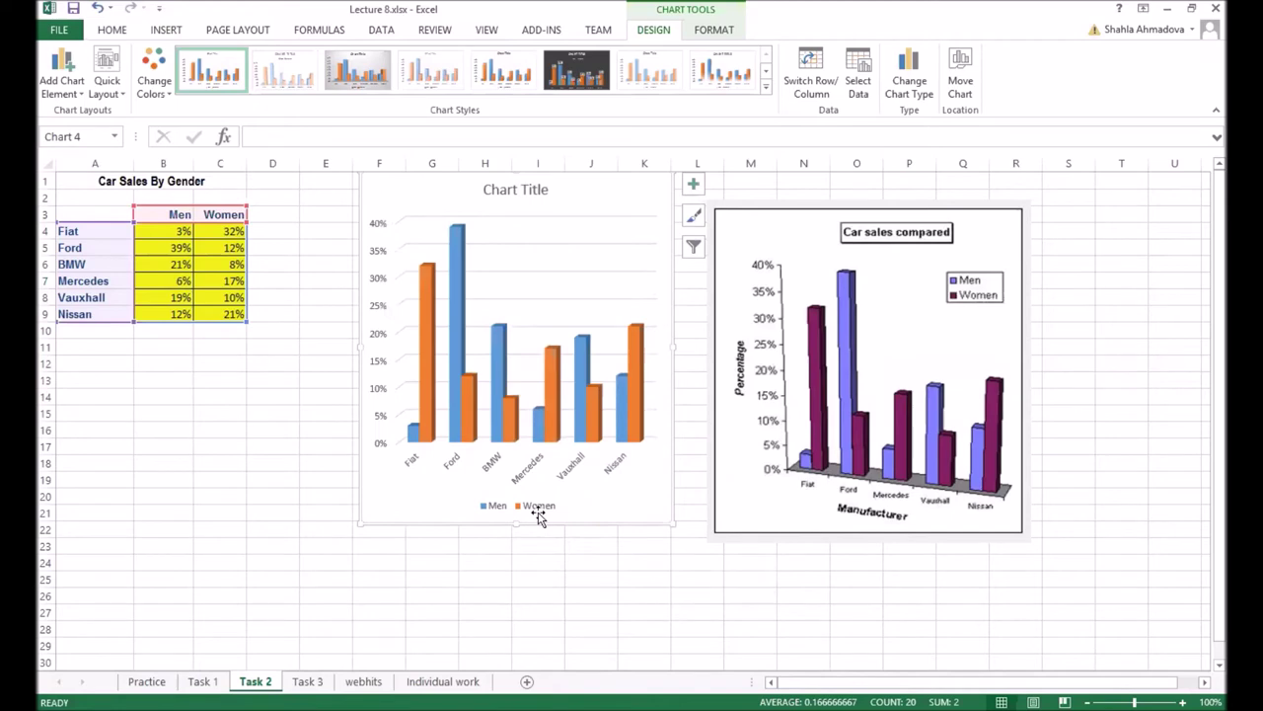
# - Position the chart legend on the right side and move it up near the chart's upper right corner
pyautogui.click(538, 509)
pyautogui.click(693, 184)
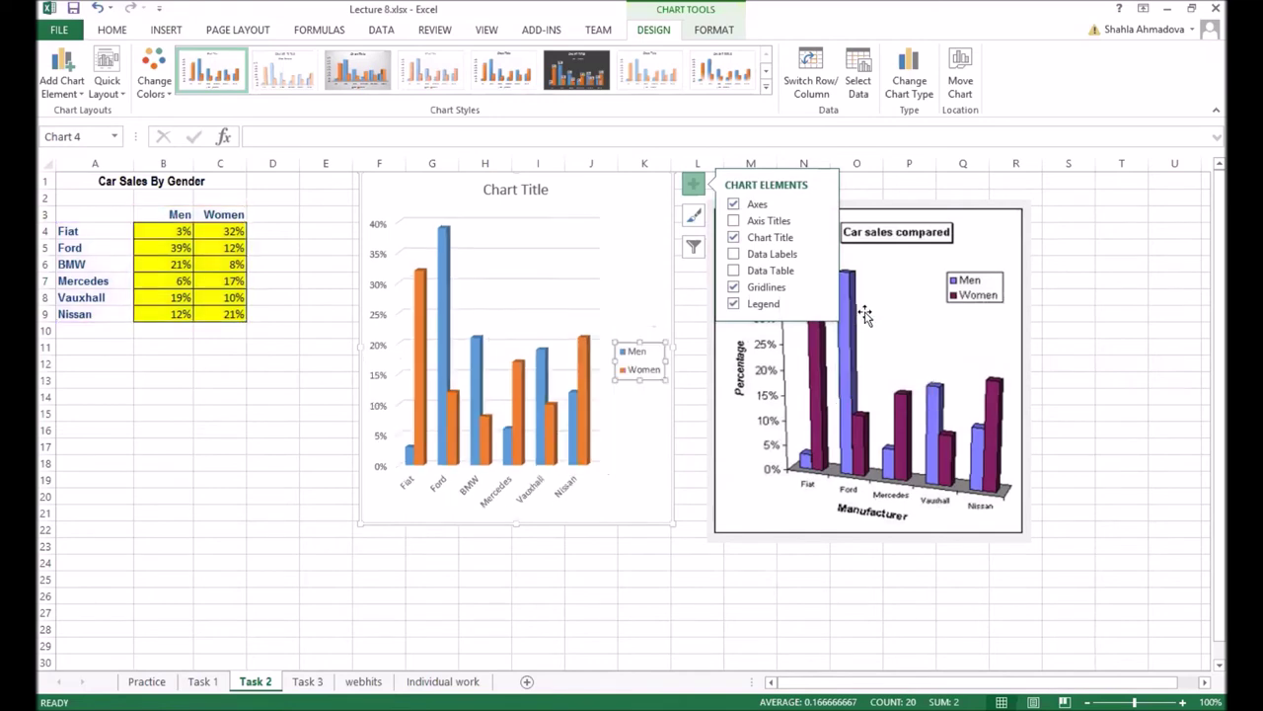
pyautogui.moveTo(654, 344); pyautogui.dragTo(650, 240)
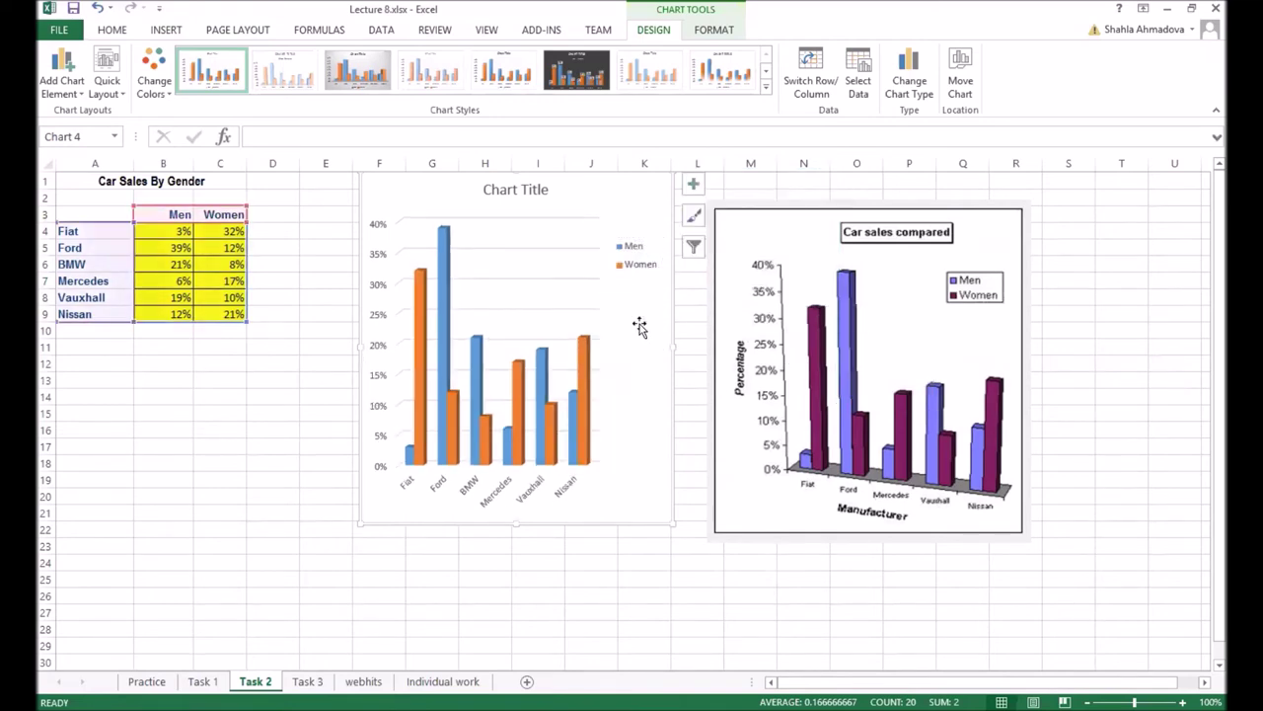
# - Give the column chart's legend a solid black line border
pyautogui.click(649, 262)
pyautogui.doubleClick(650, 248)
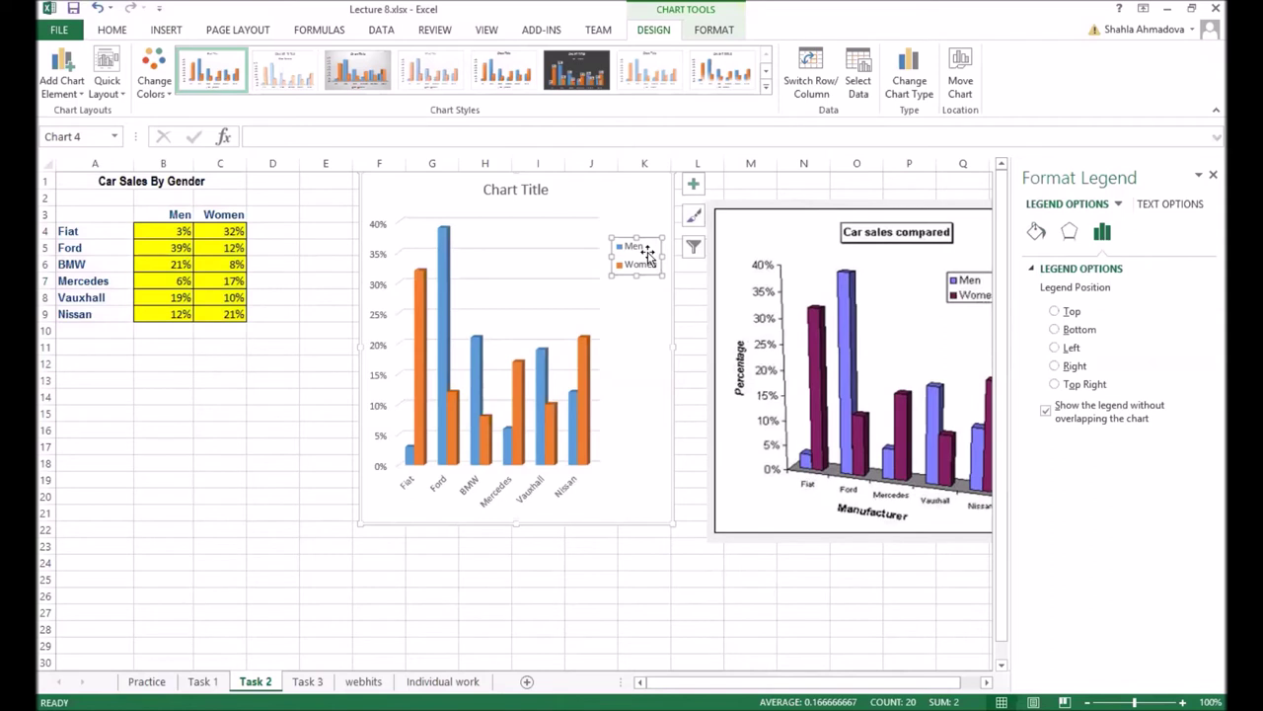
pyautogui.click(692, 184)
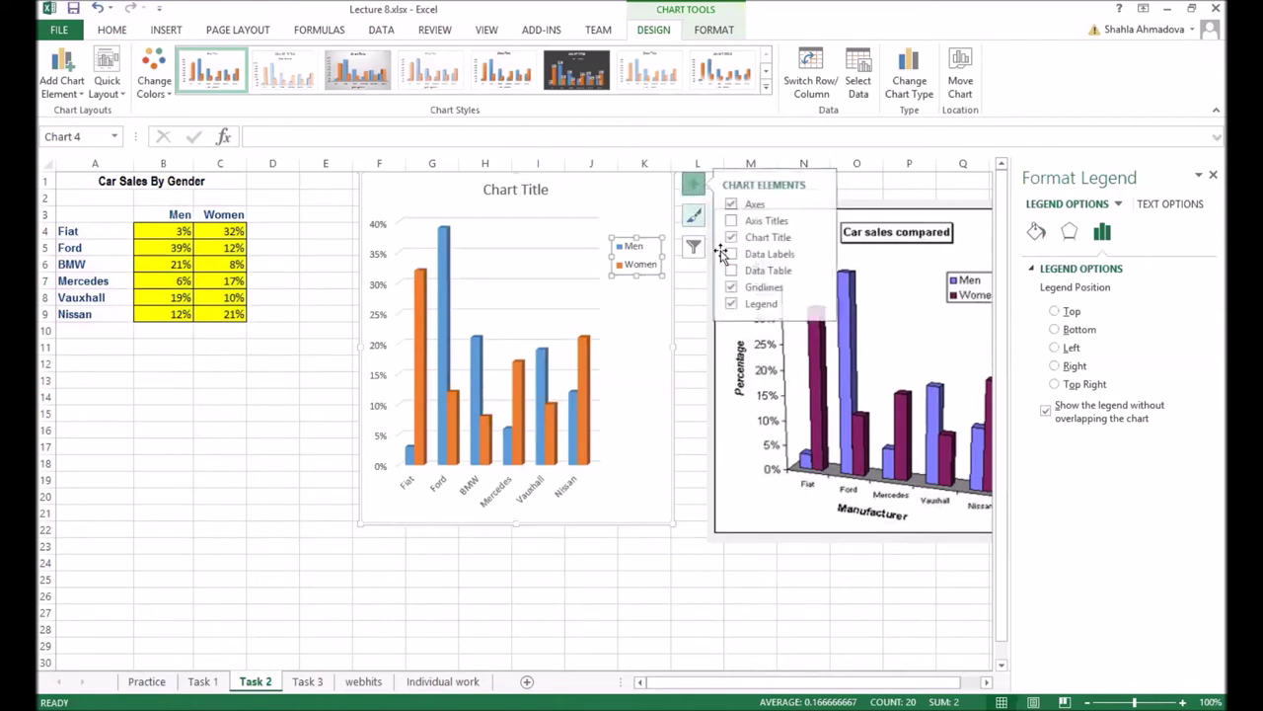
pyautogui.click(823, 305)
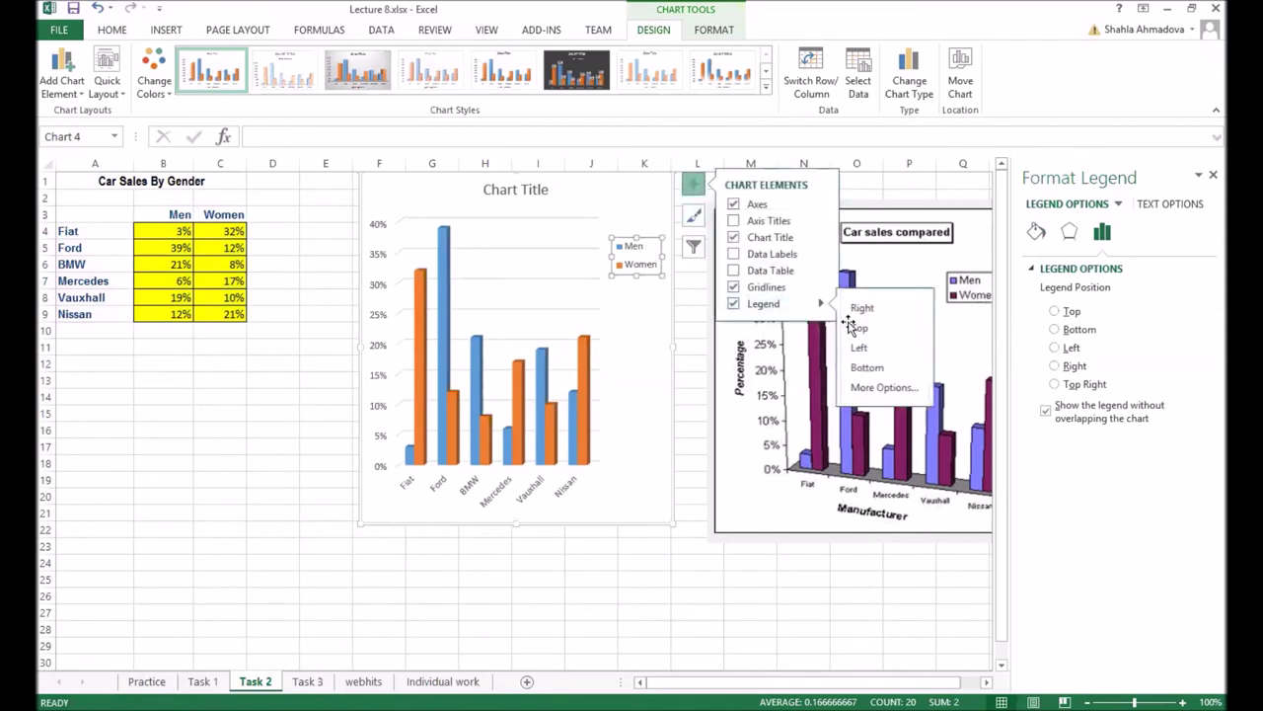
pyautogui.click(877, 390)
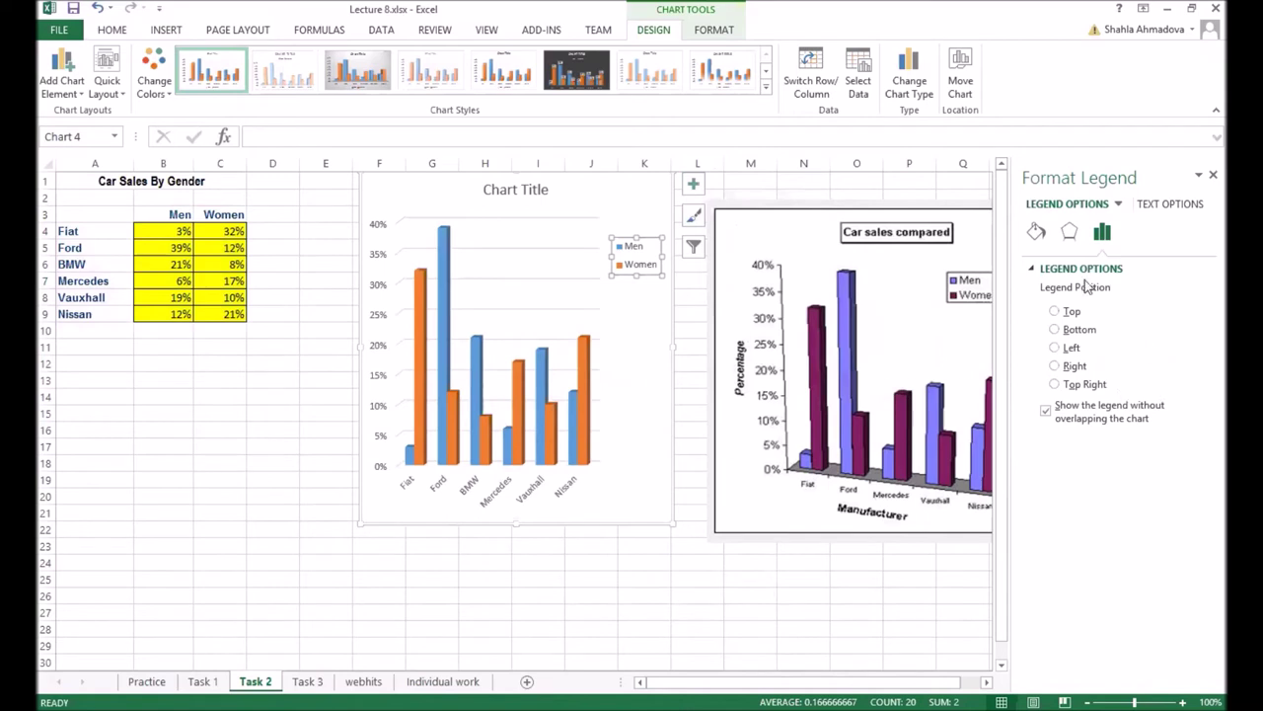
pyautogui.click(1039, 235)
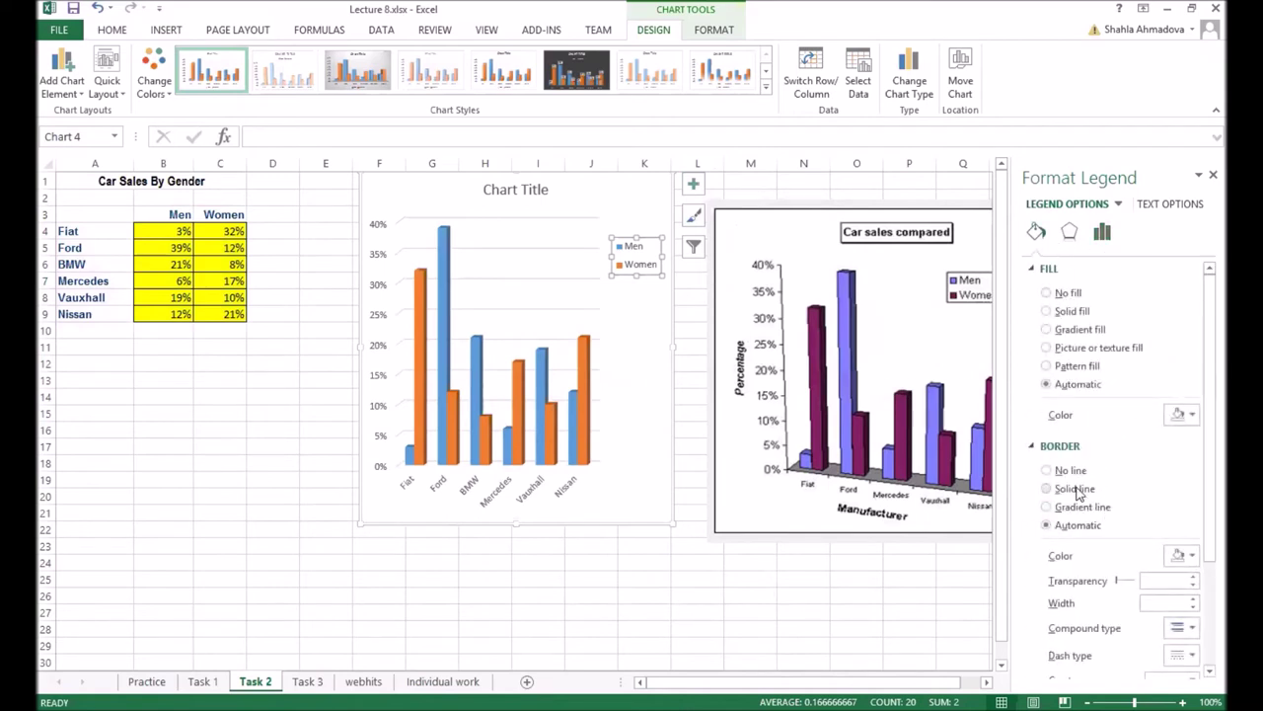
pyautogui.click(1074, 490)
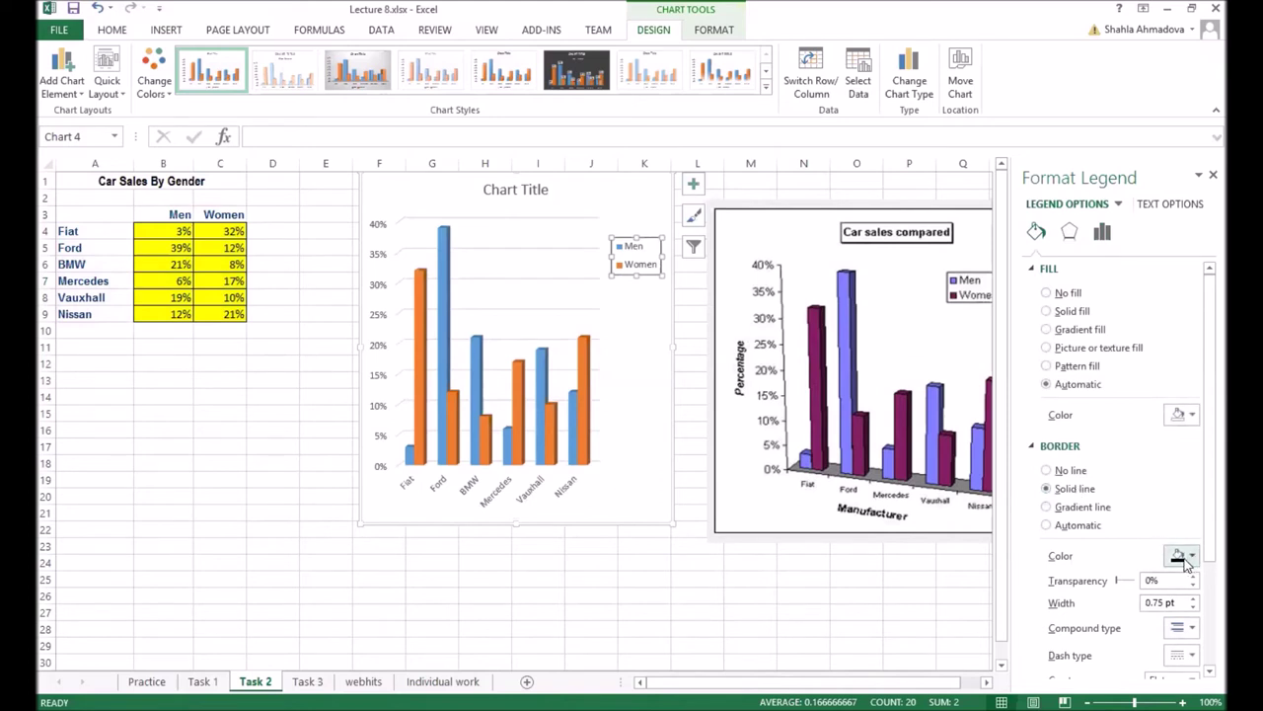
# - Move the column chart slightly down and closer to the data table, and shift the sample picture along beside it
pyautogui.click(653, 313)
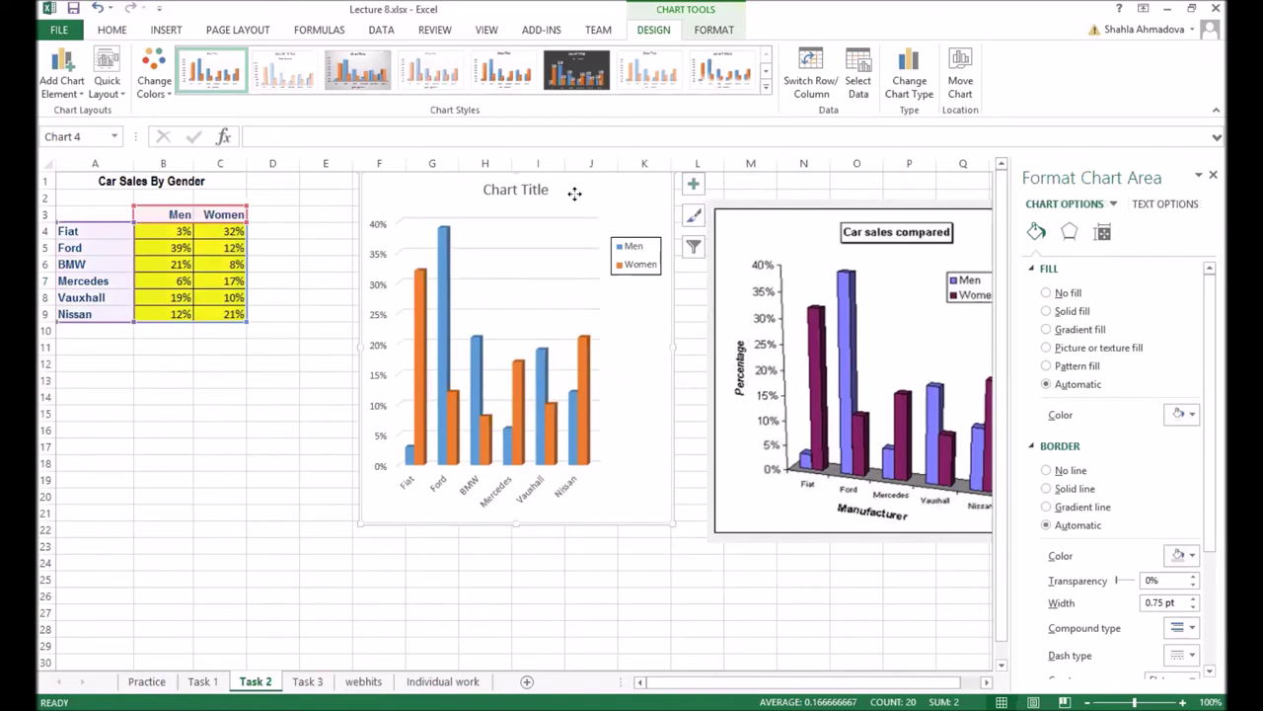
pyautogui.moveTo(576, 192); pyautogui.dragTo(528, 208)
pyautogui.moveTo(809, 234); pyautogui.dragTo(752, 217)
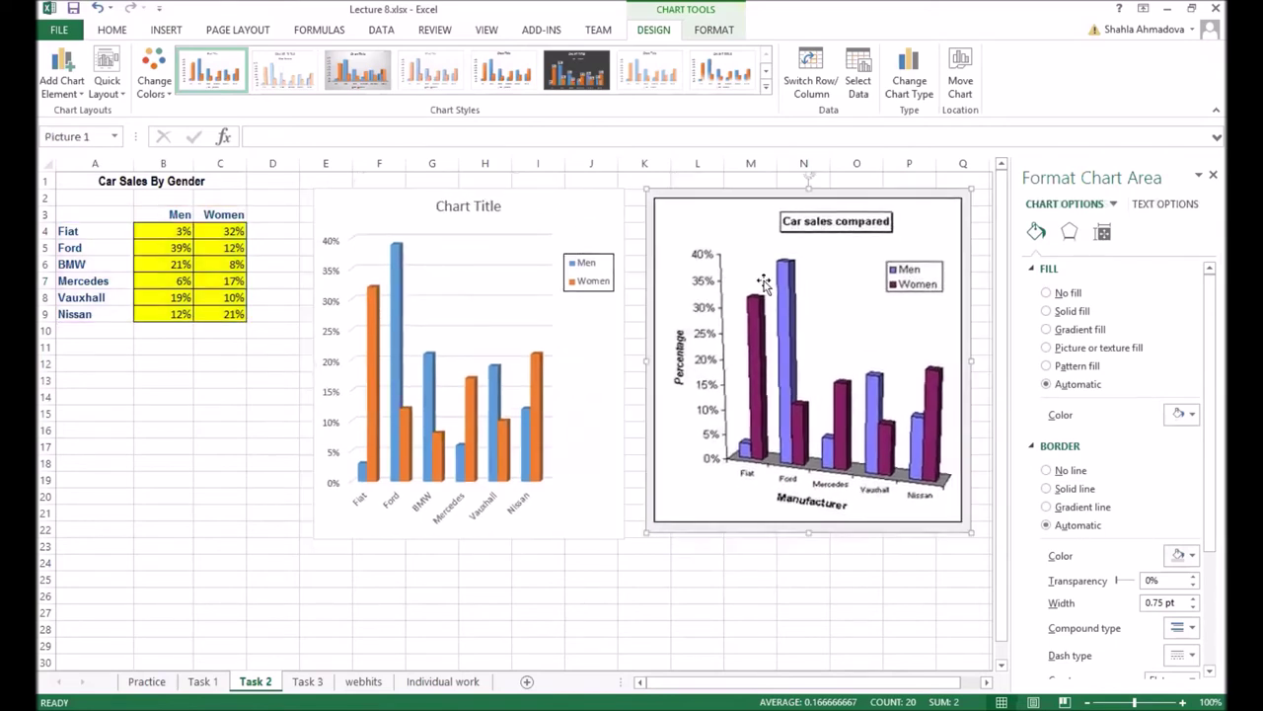
# - Remove the gridlines from the column chart
pyautogui.click(474, 240)
pyautogui.click(652, 200)
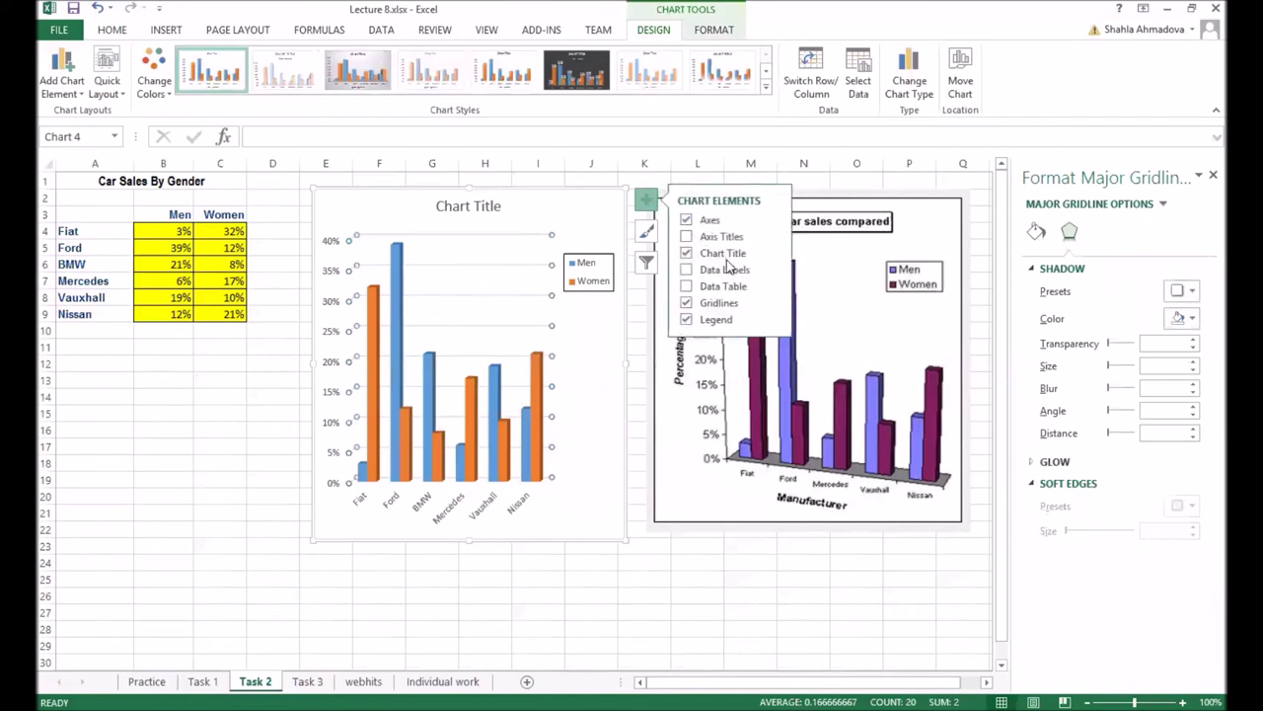
pyautogui.click(687, 302)
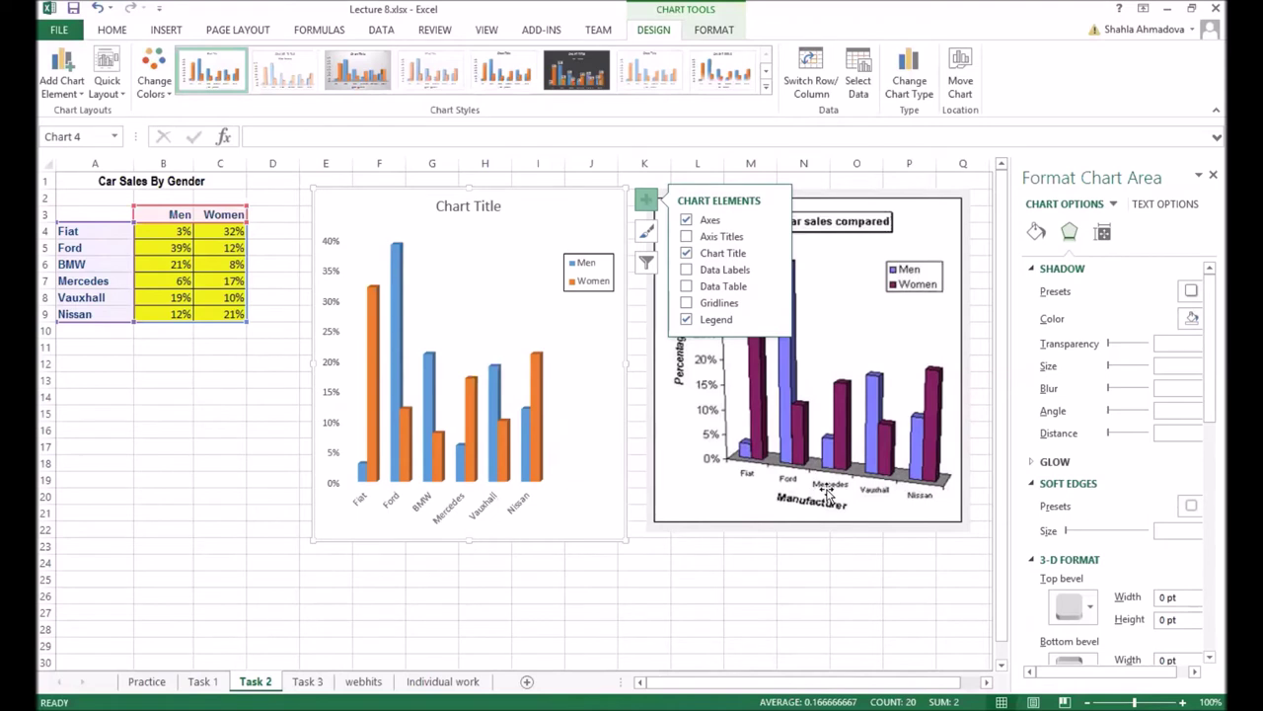
# - Format the chart's horizontal category axis with a solid line
pyautogui.click(415, 499)
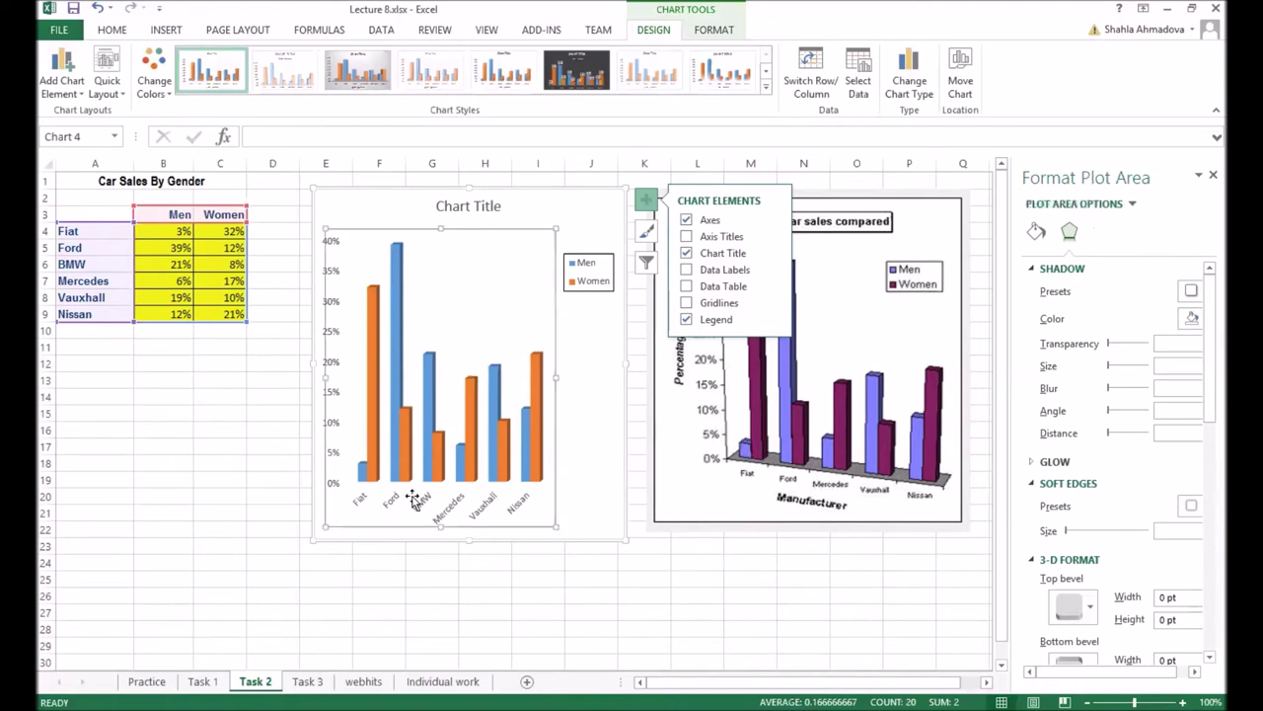
pyautogui.click(456, 517)
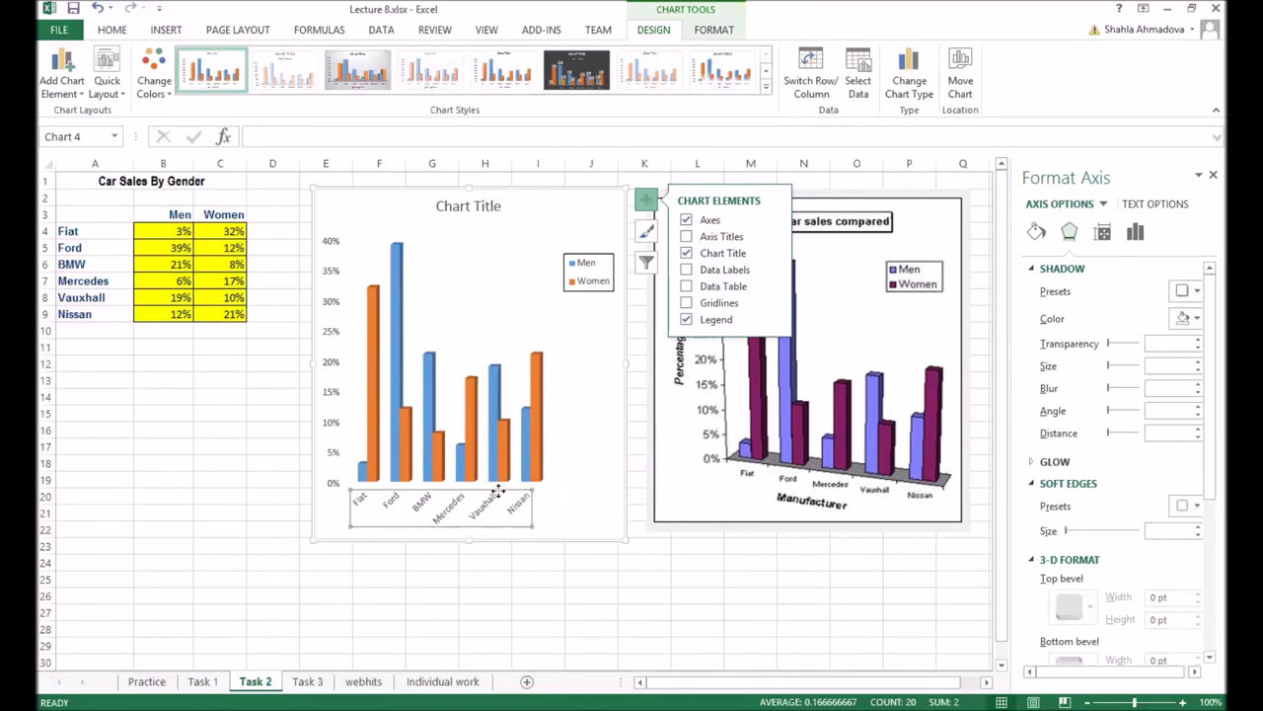
pyautogui.click(648, 201)
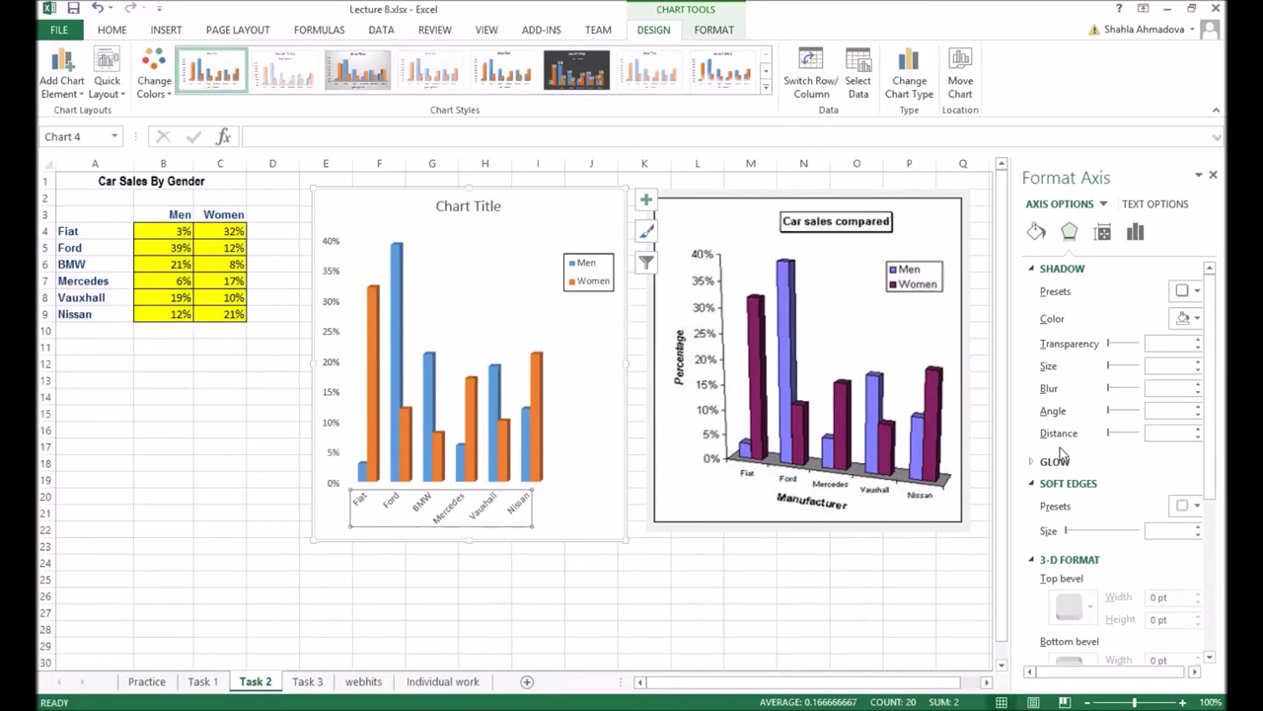
pyautogui.scroll(-3, 1062, 314)
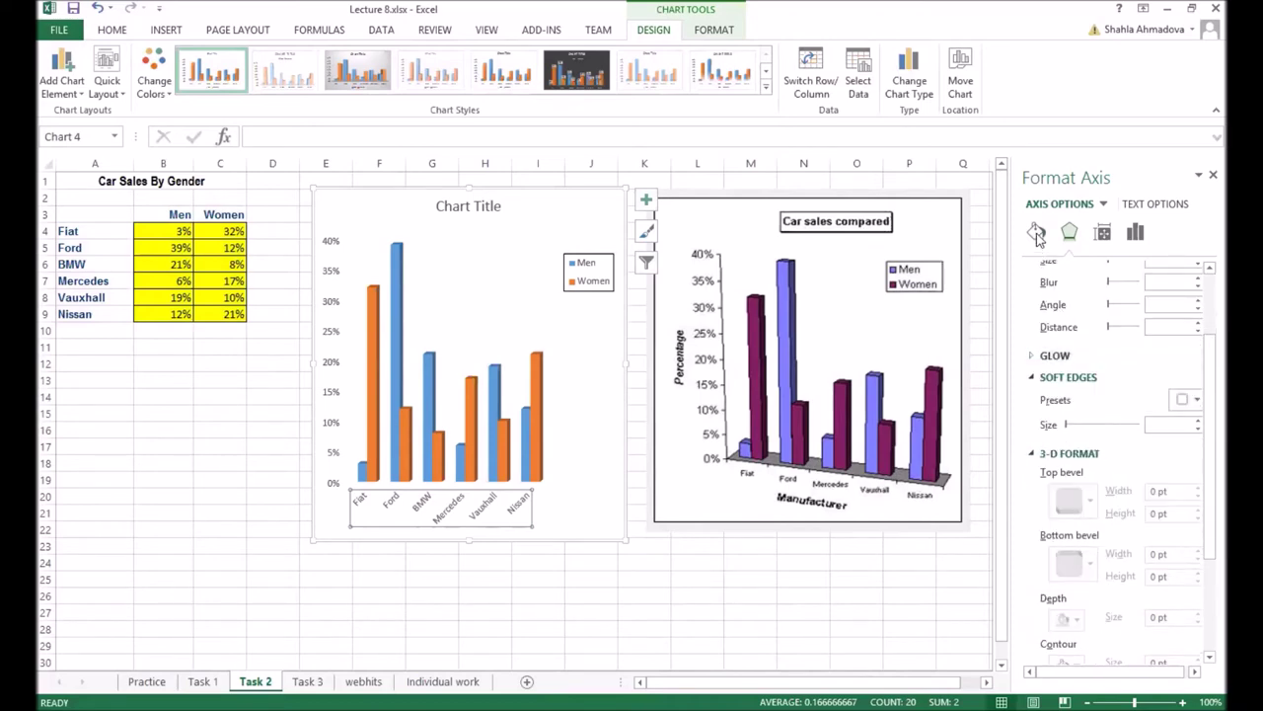
pyautogui.click(1036, 233)
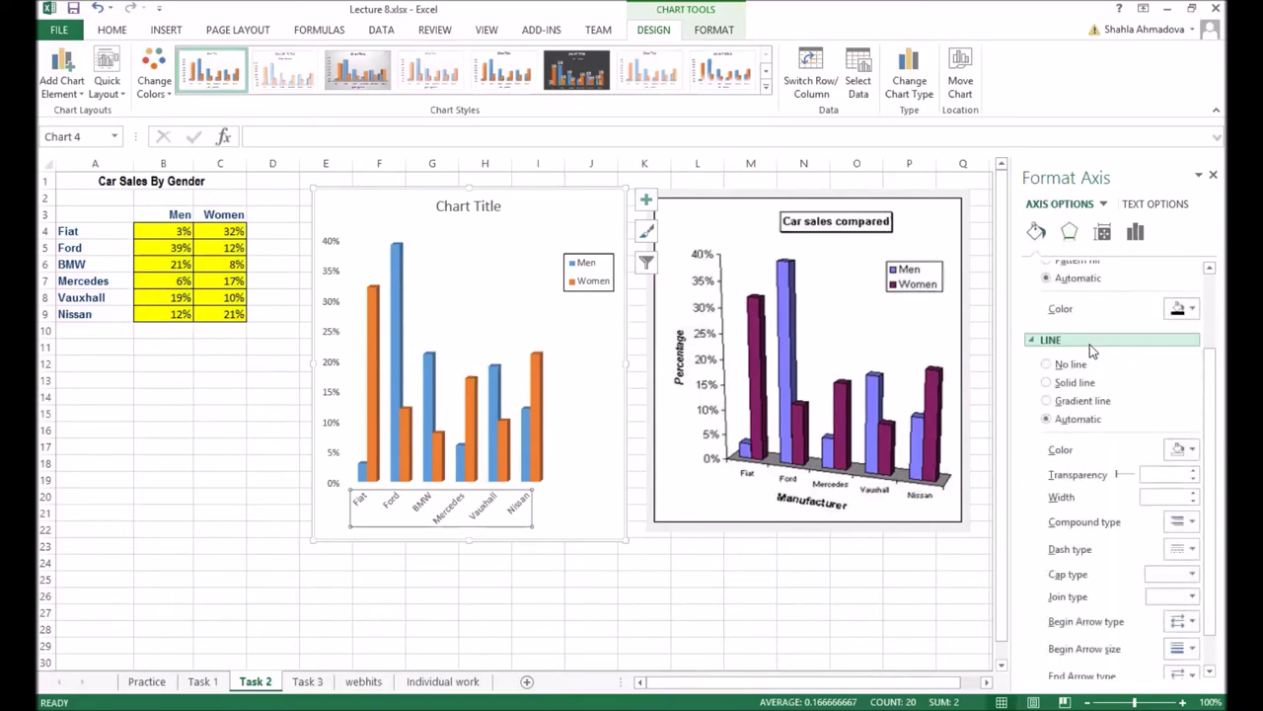
pyautogui.click(1047, 382)
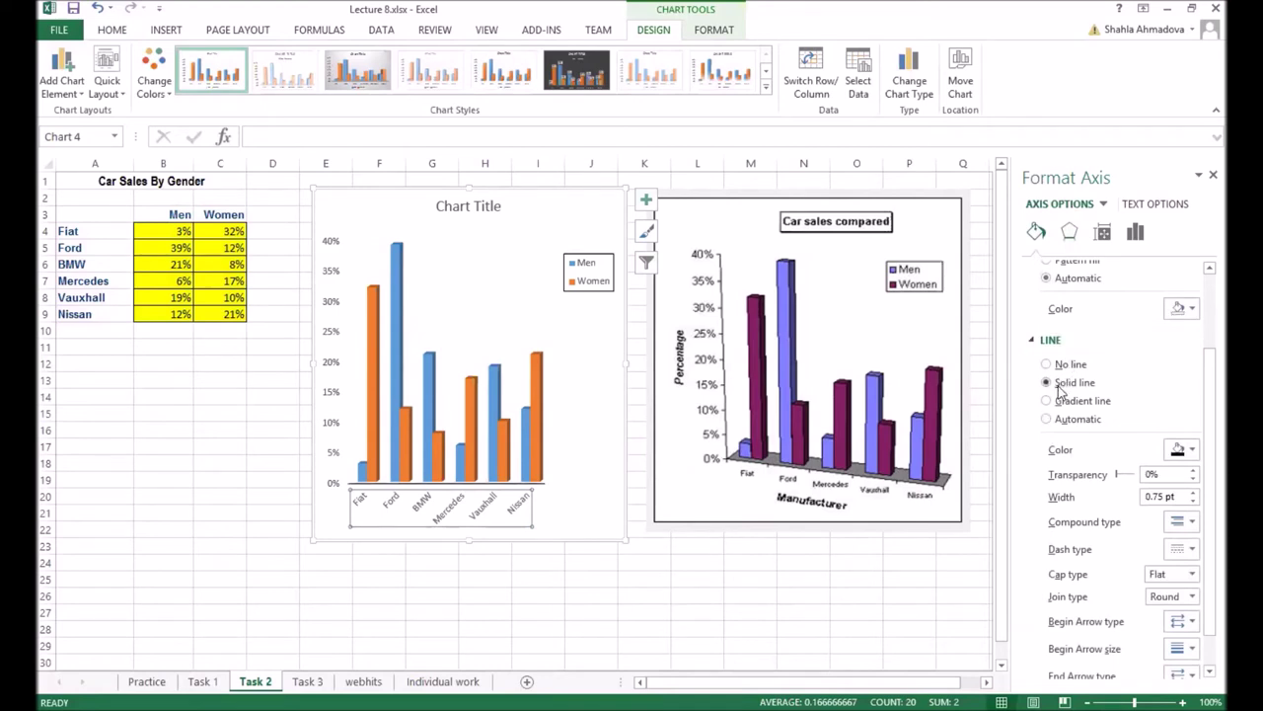
# - Set the horizontal axis's major tick marks to Outside
pyautogui.click(1137, 237)
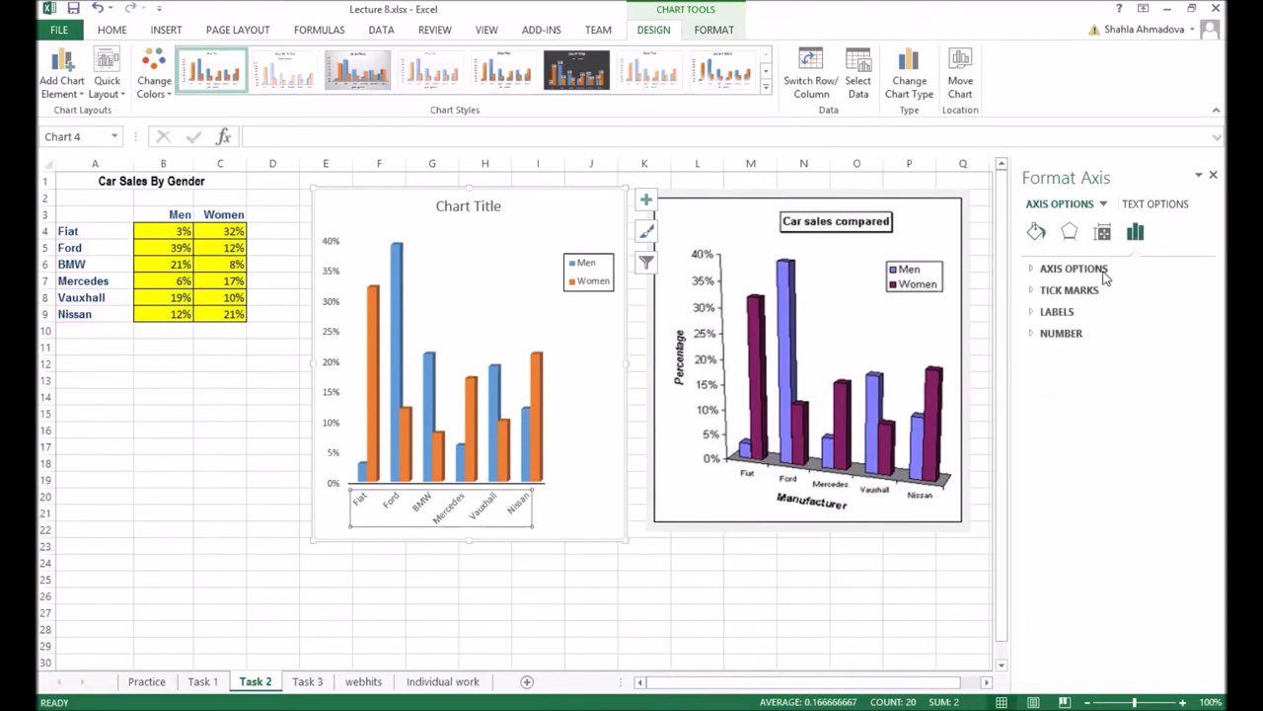
pyautogui.click(1092, 289)
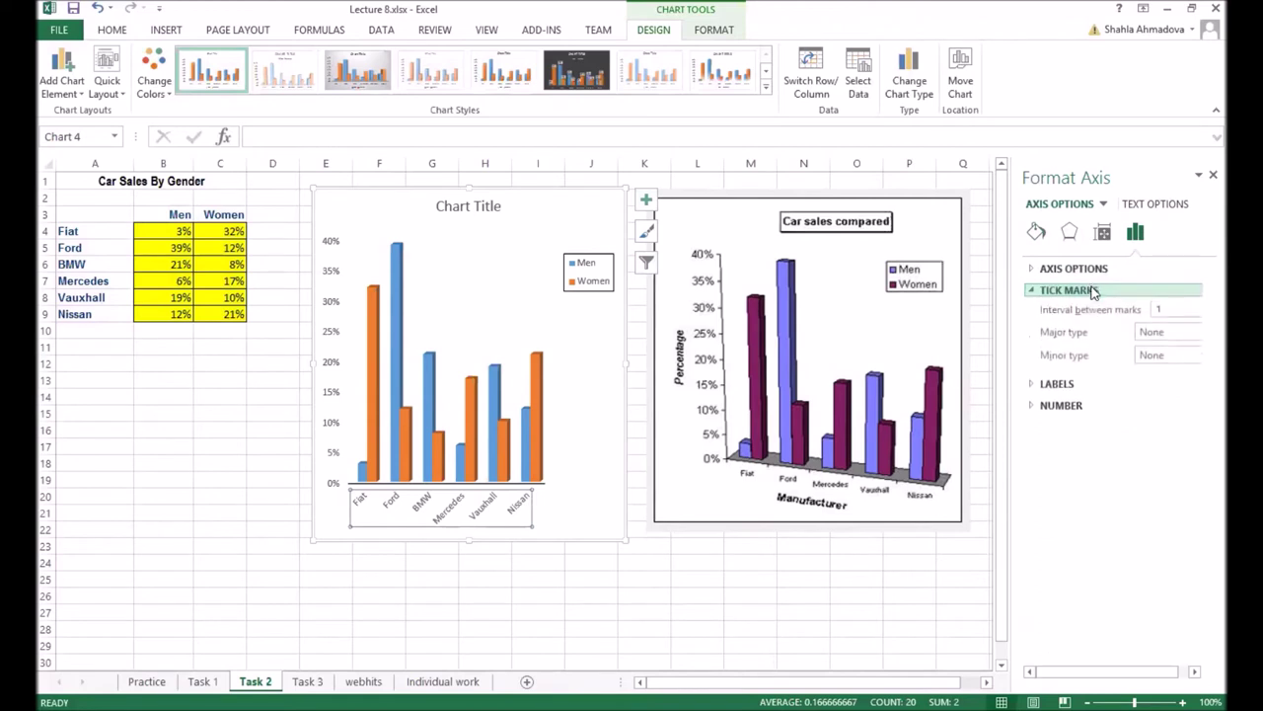
pyautogui.click(1194, 334)
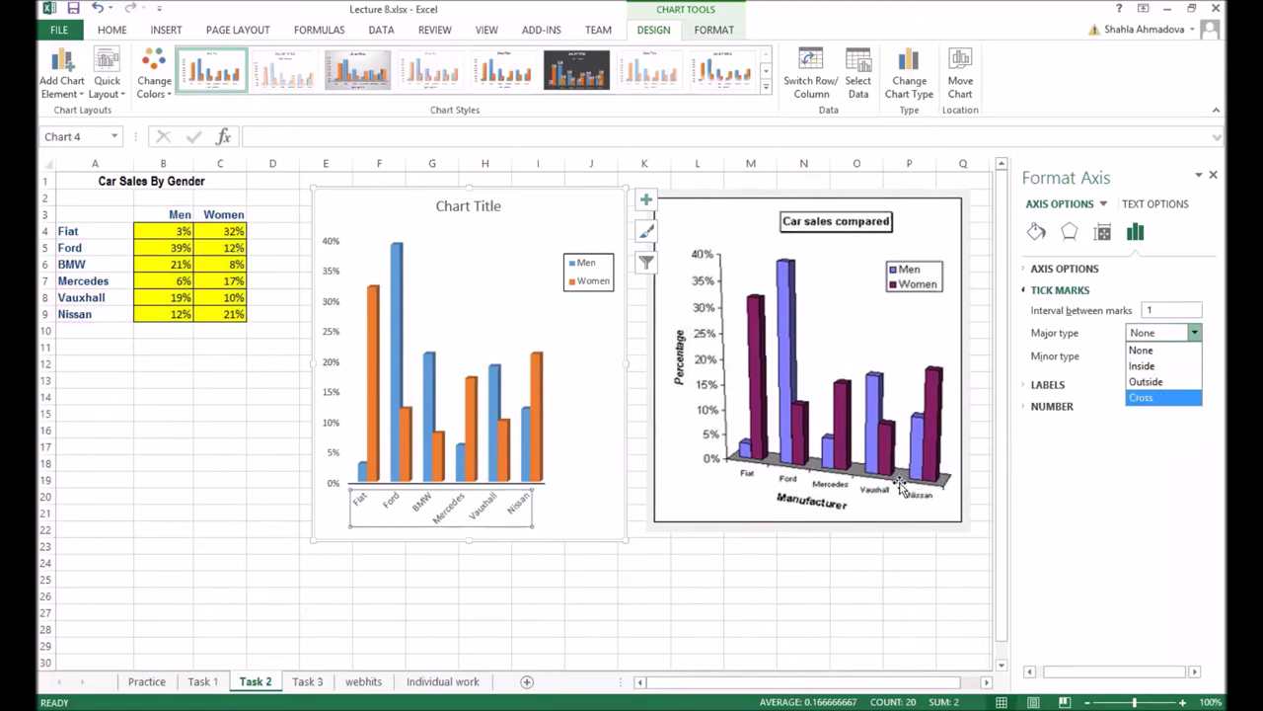
pyautogui.click(1148, 382)
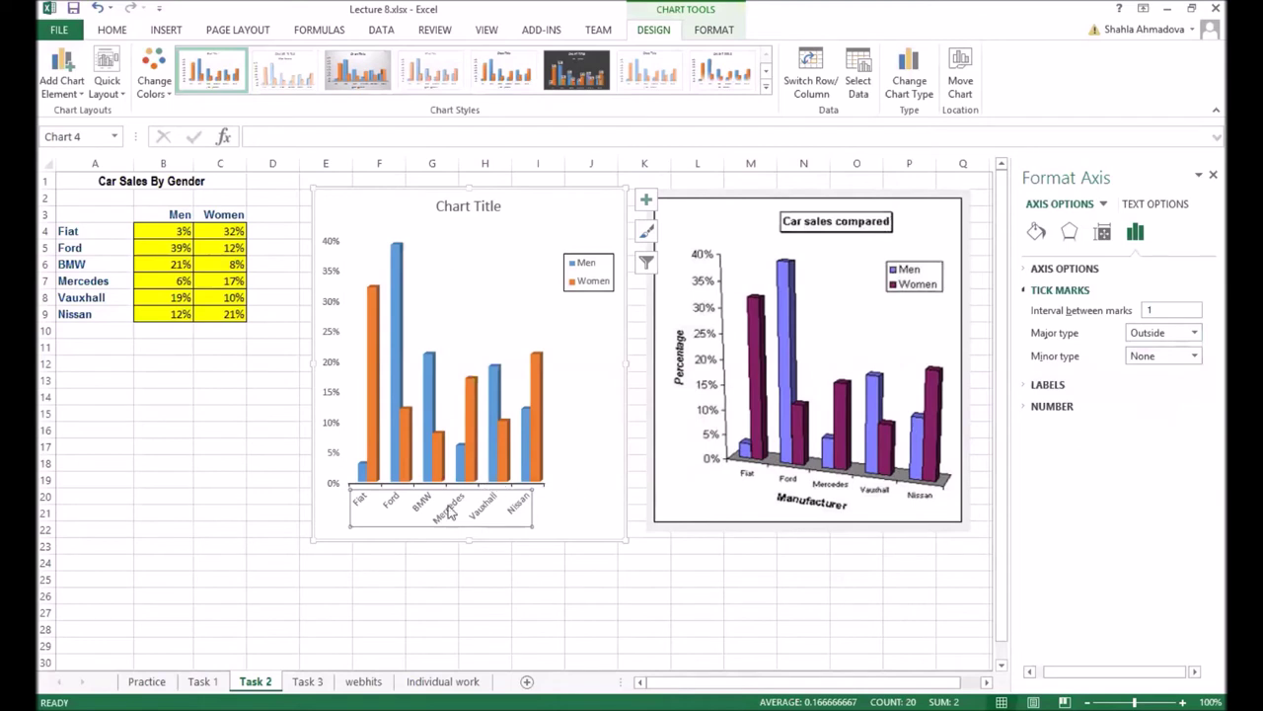
# - Set the vertical percentage axis's major tick marks to Outside
pyautogui.click(341, 421)
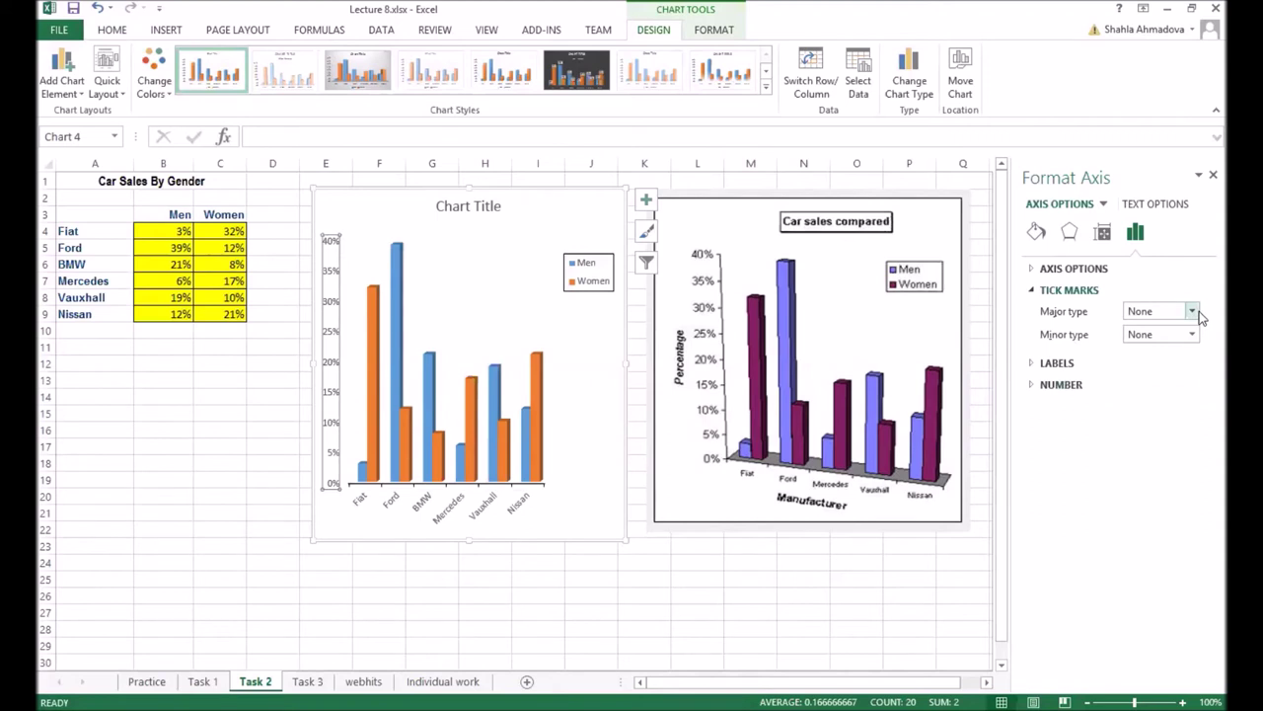
pyautogui.click(1194, 311)
pyautogui.click(1180, 361)
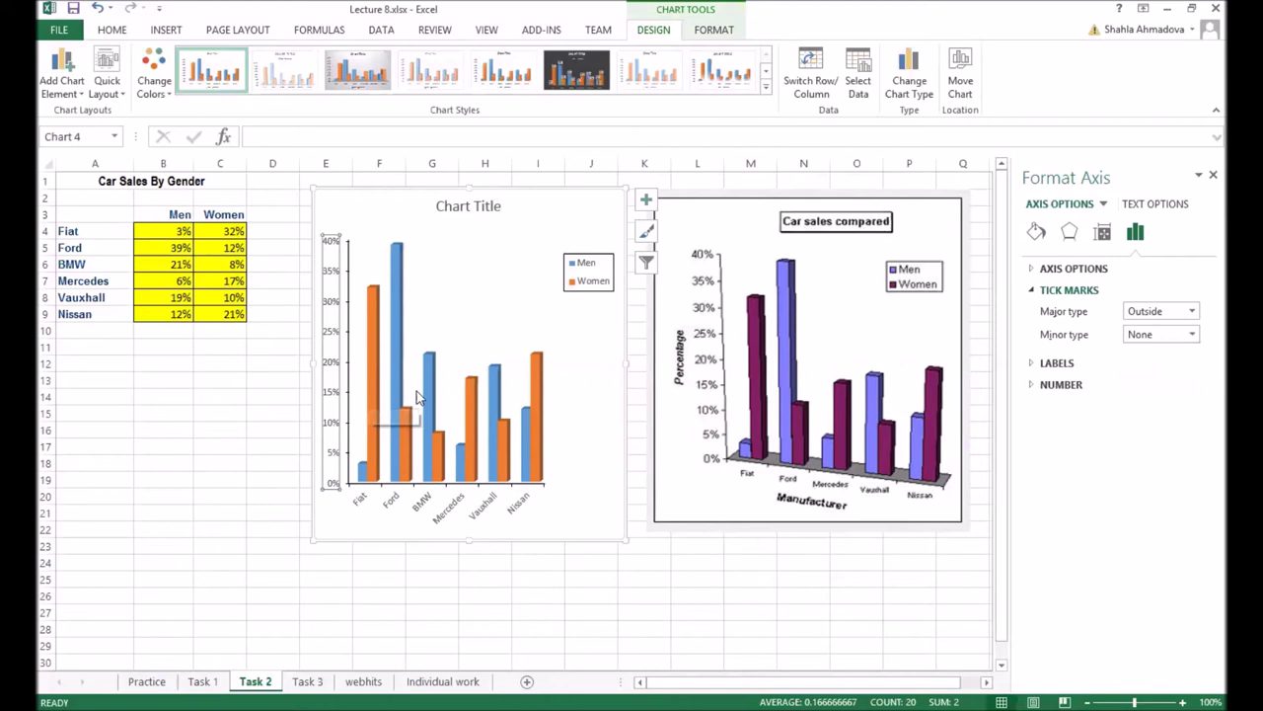
# - Add axis titles to the chart's primary horizontal and primary vertical axes
pyautogui.click(500, 285)
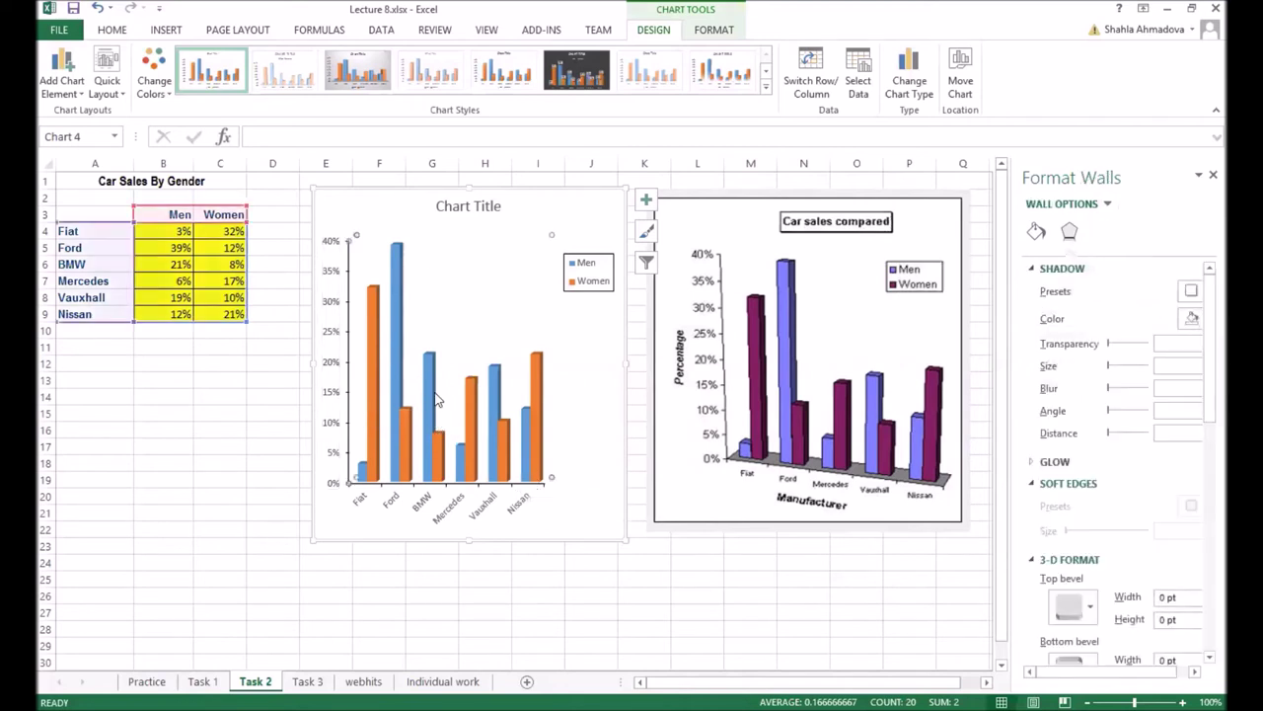
pyautogui.click(645, 199)
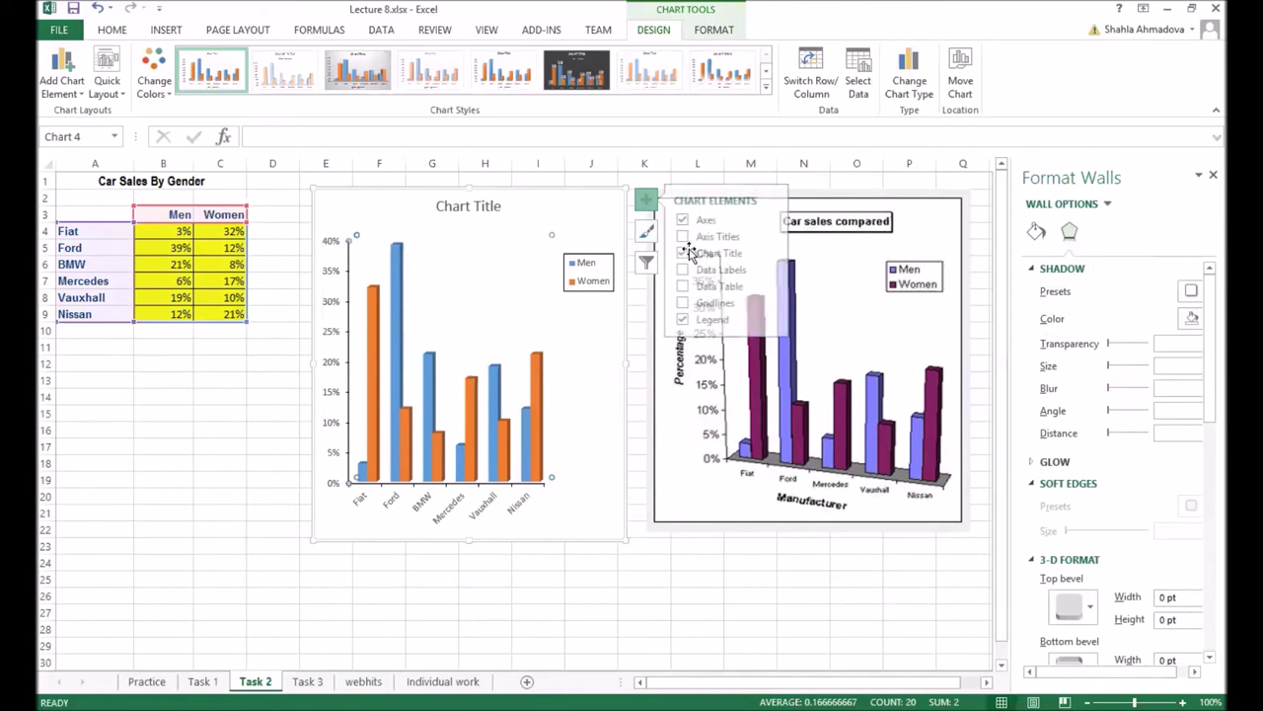
pyautogui.click(773, 238)
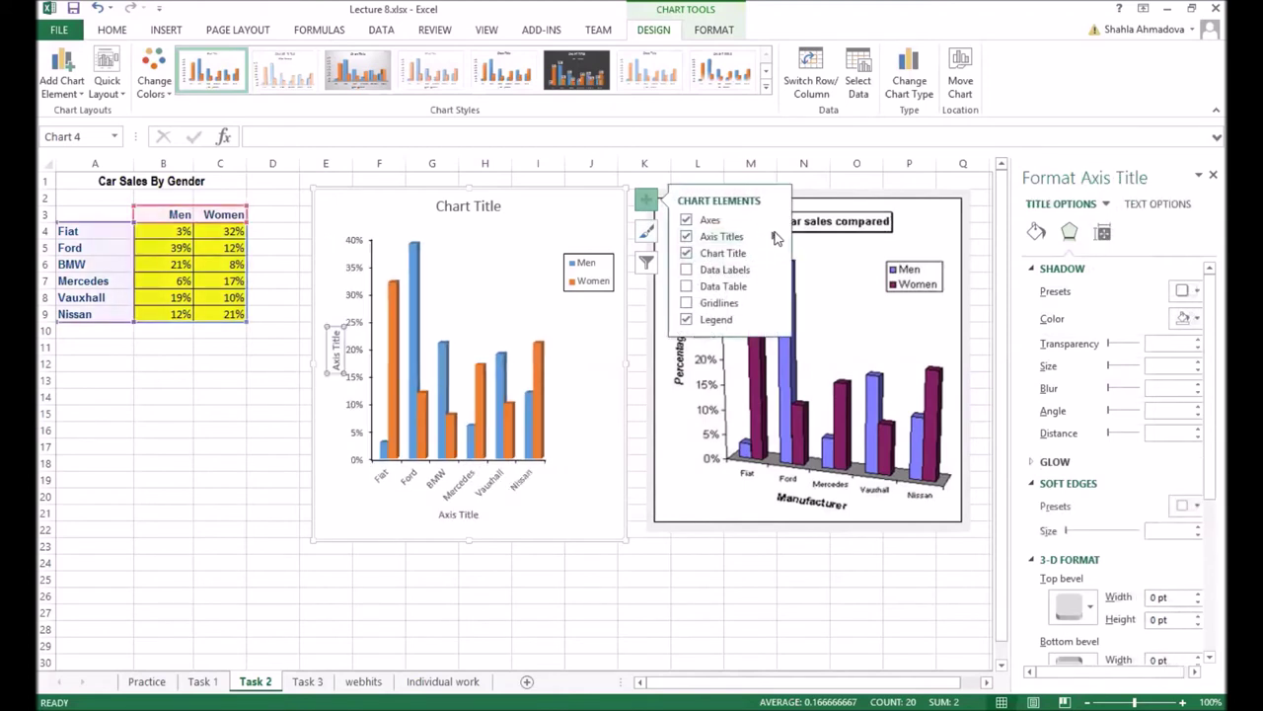
pyautogui.click(774, 238)
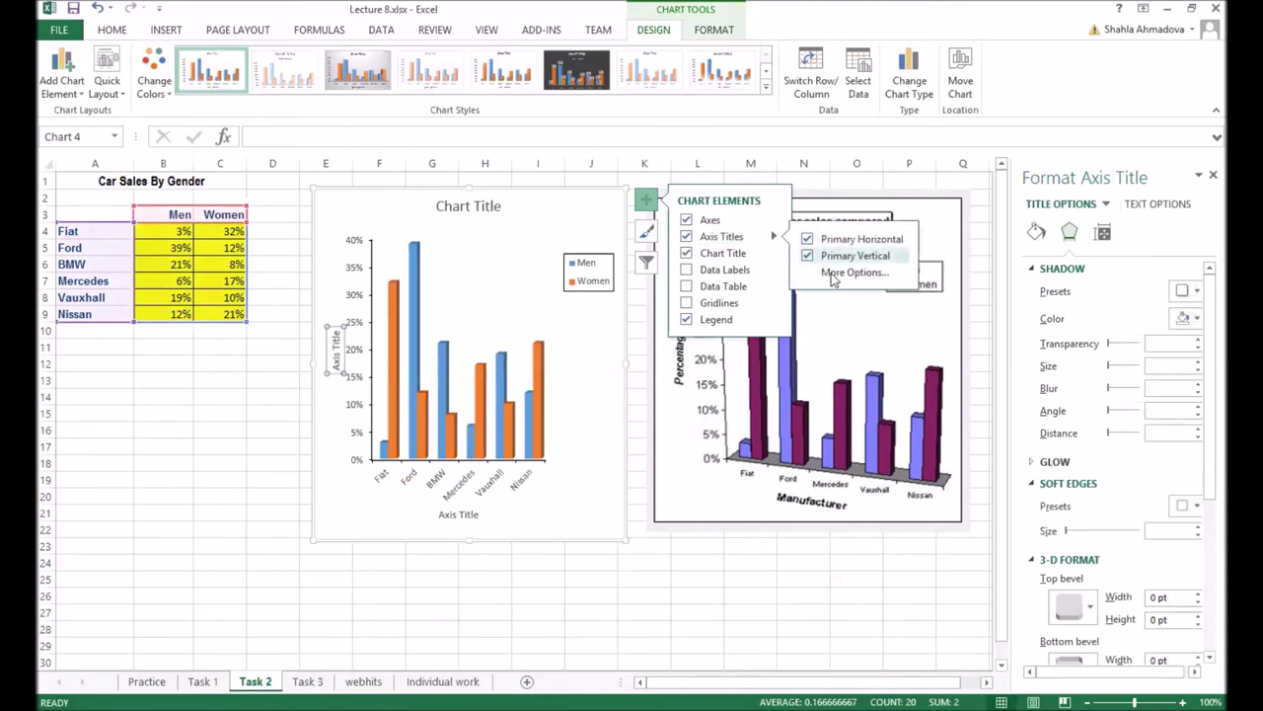
# - Replace the horizontal axis title's placeholder text with "Manufacturer"
pyautogui.click(475, 511)
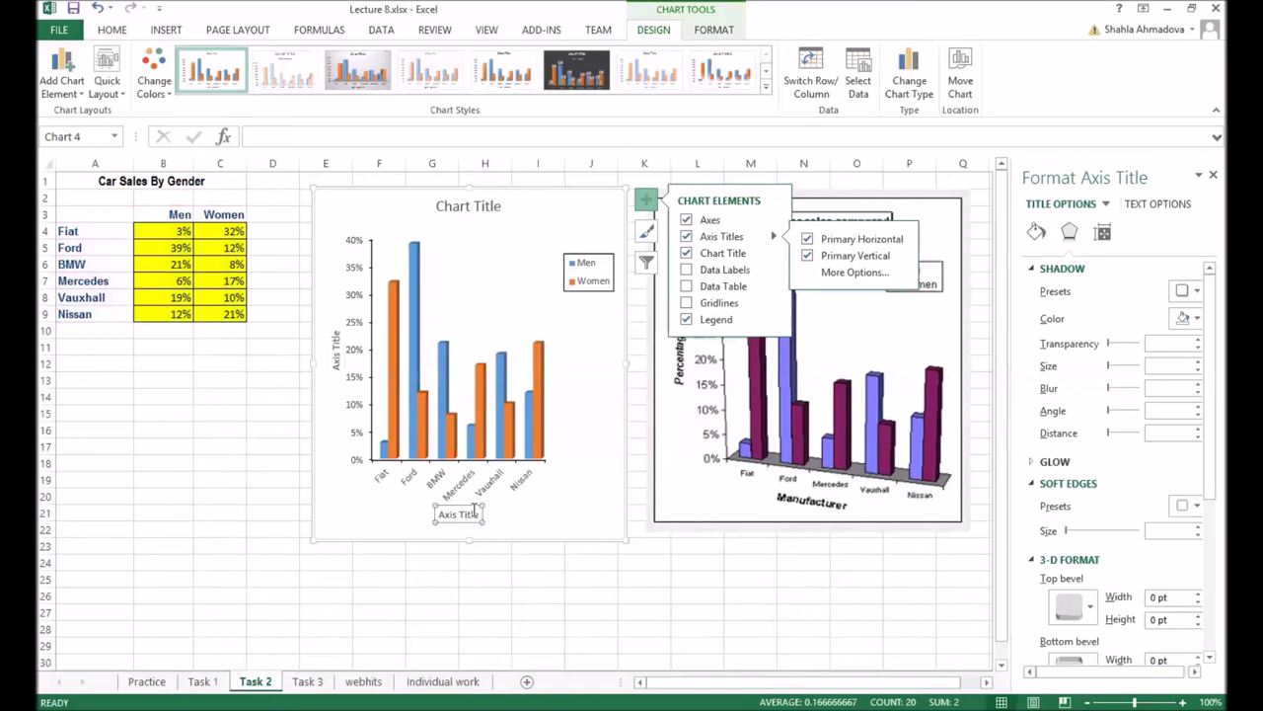
pyautogui.moveTo(477, 515); pyautogui.dragTo(425, 515)
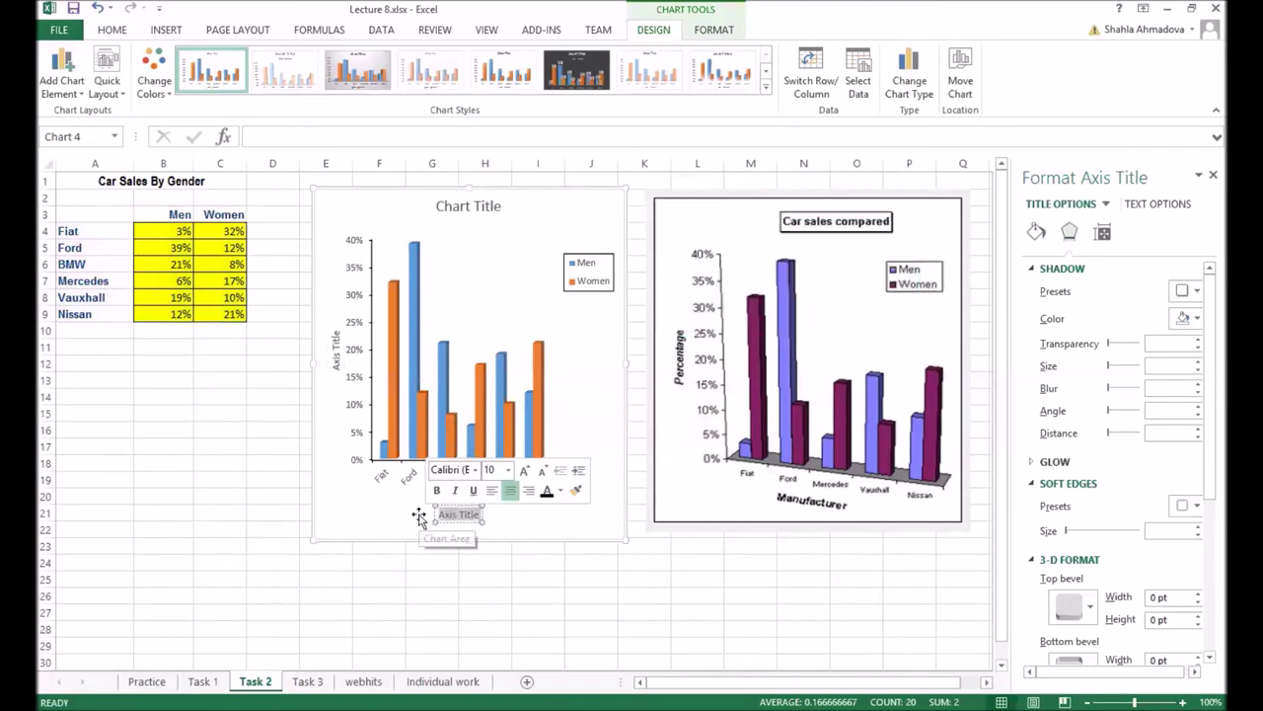
pyautogui.write('Man')
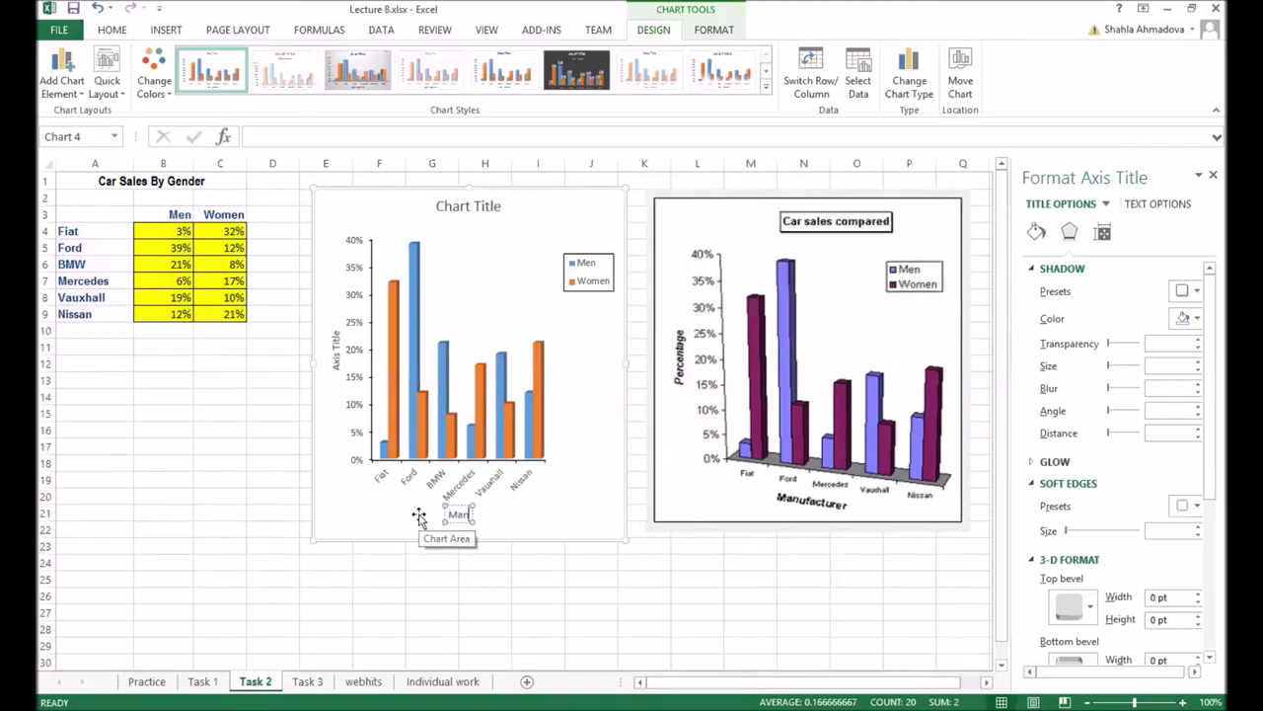
pyautogui.write('ufacturer')
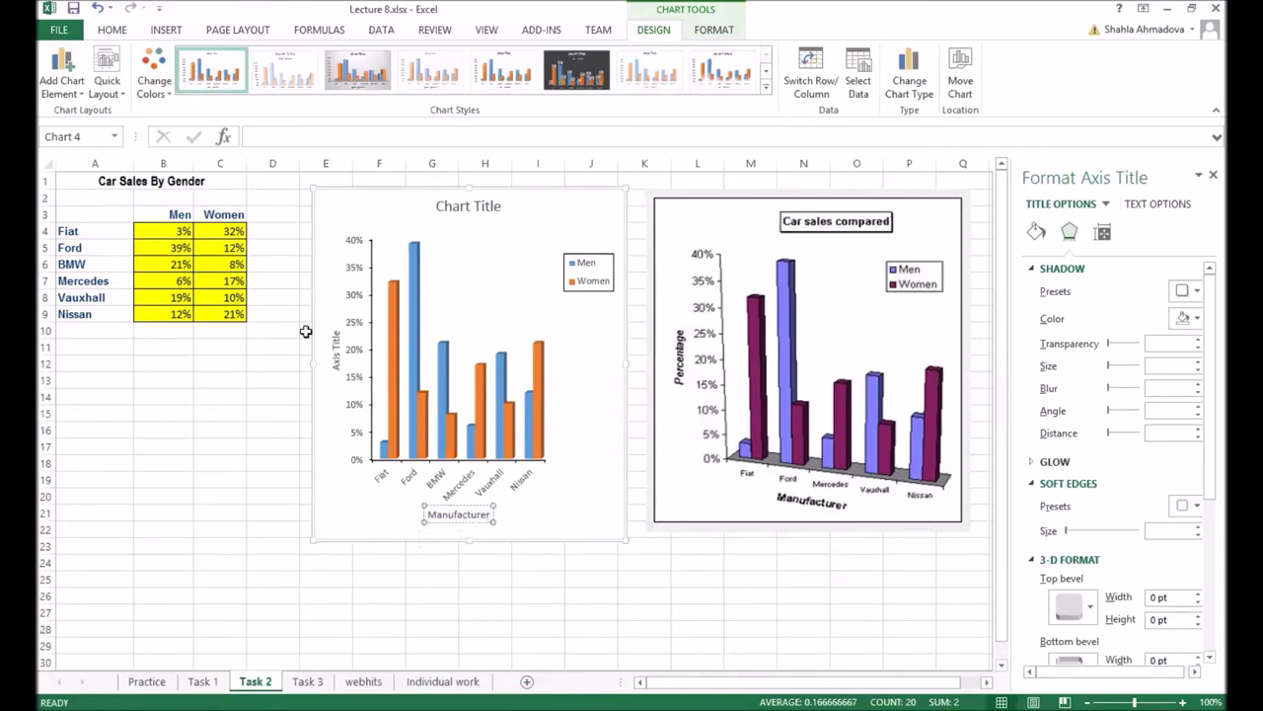
# - Replace the vertical axis title's placeholder text with "Percentage"
pyautogui.click(335, 361)
pyautogui.press('Delete')
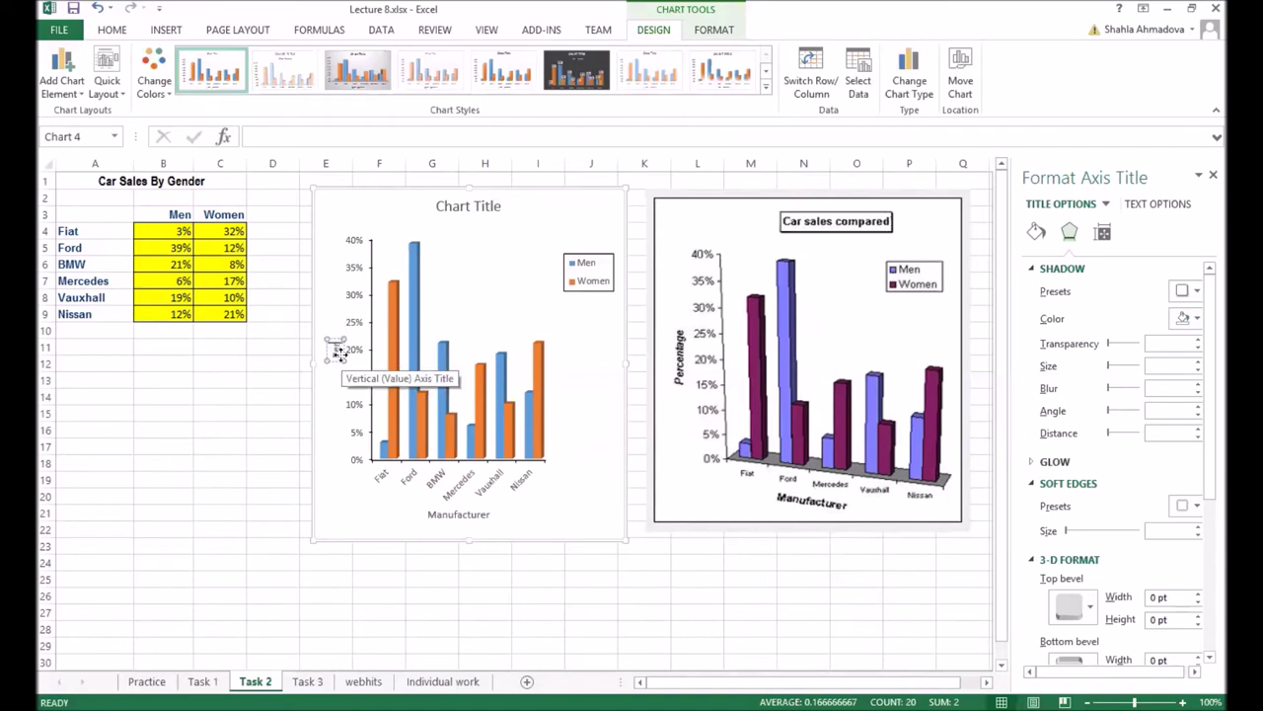
pyautogui.write('Percentage')
# - Make the horizontal axis title "Manufacturer" bold
pyautogui.click(490, 518)
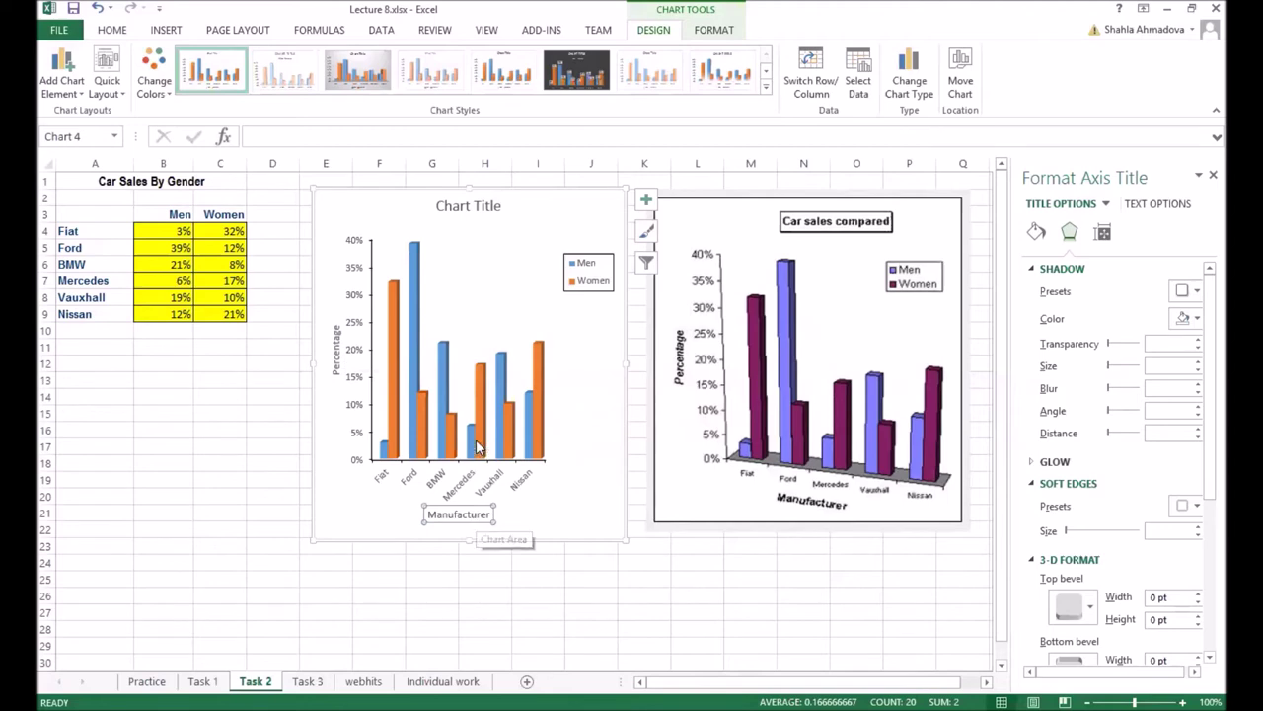
pyautogui.doubleClick(478, 514)
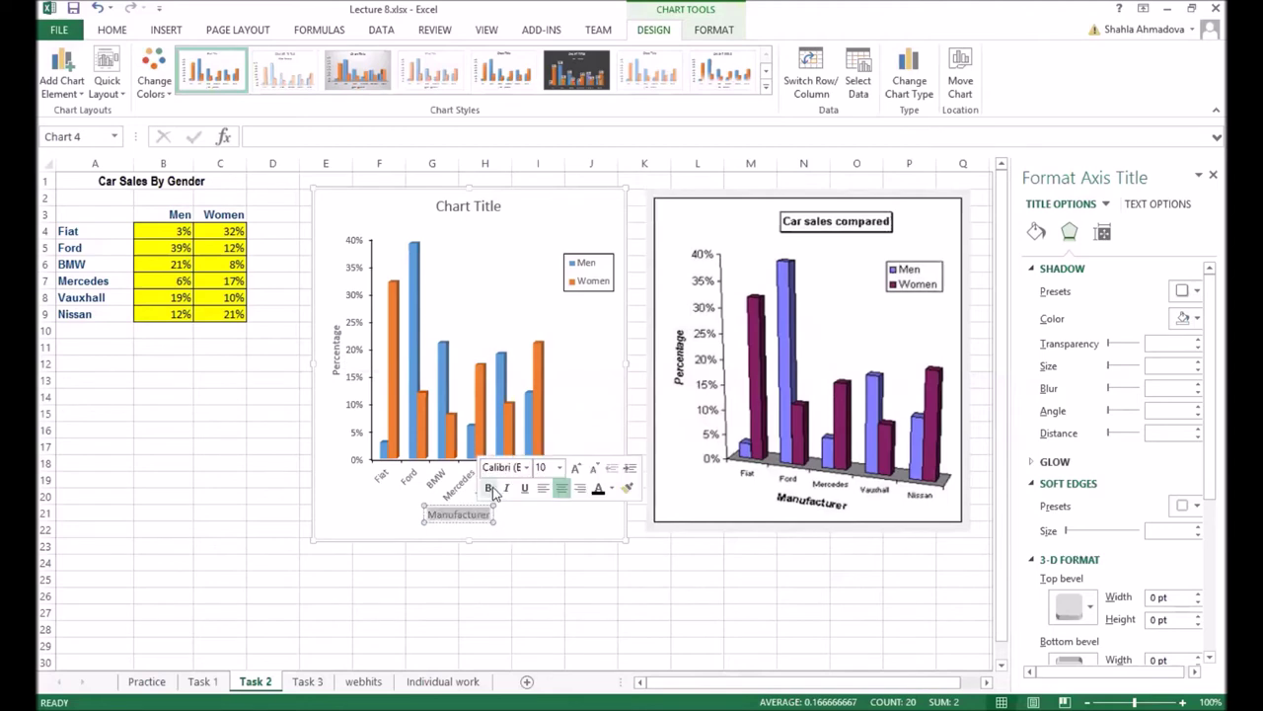
pyautogui.click(491, 489)
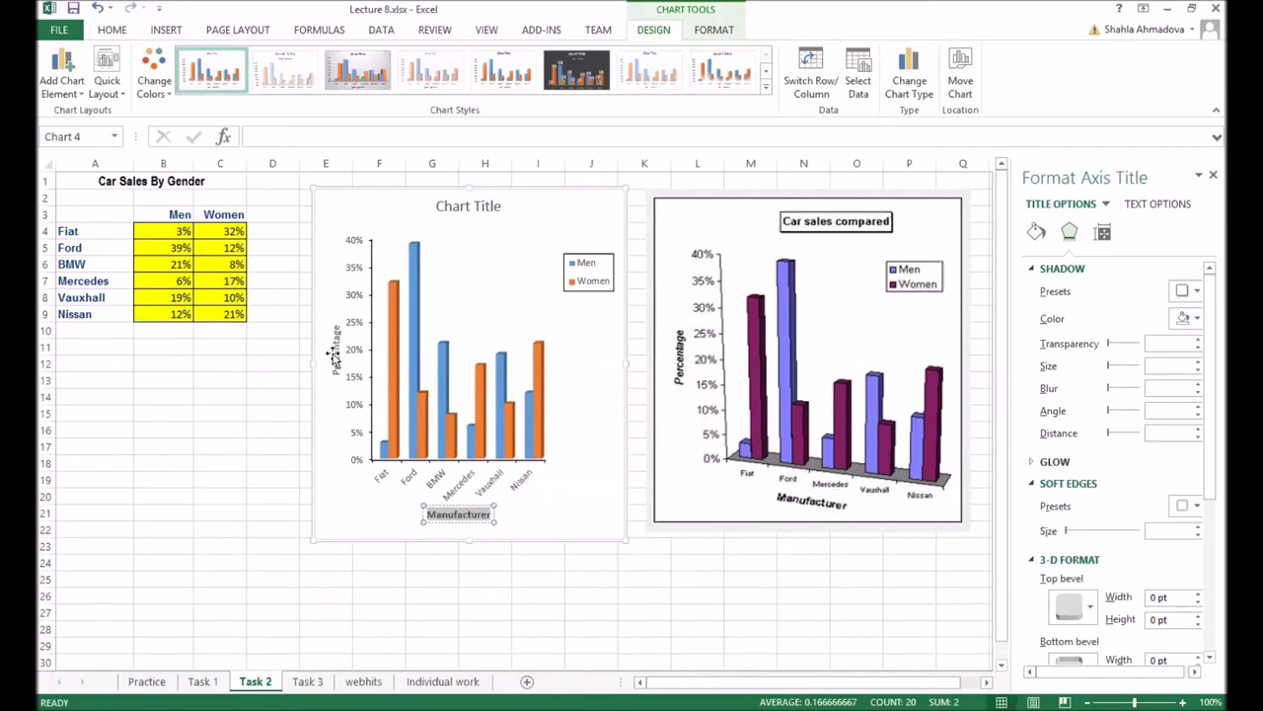
# - Make the vertical axis title "Percentage" bold
pyautogui.click(334, 357)
pyautogui.doubleClick(336, 325)
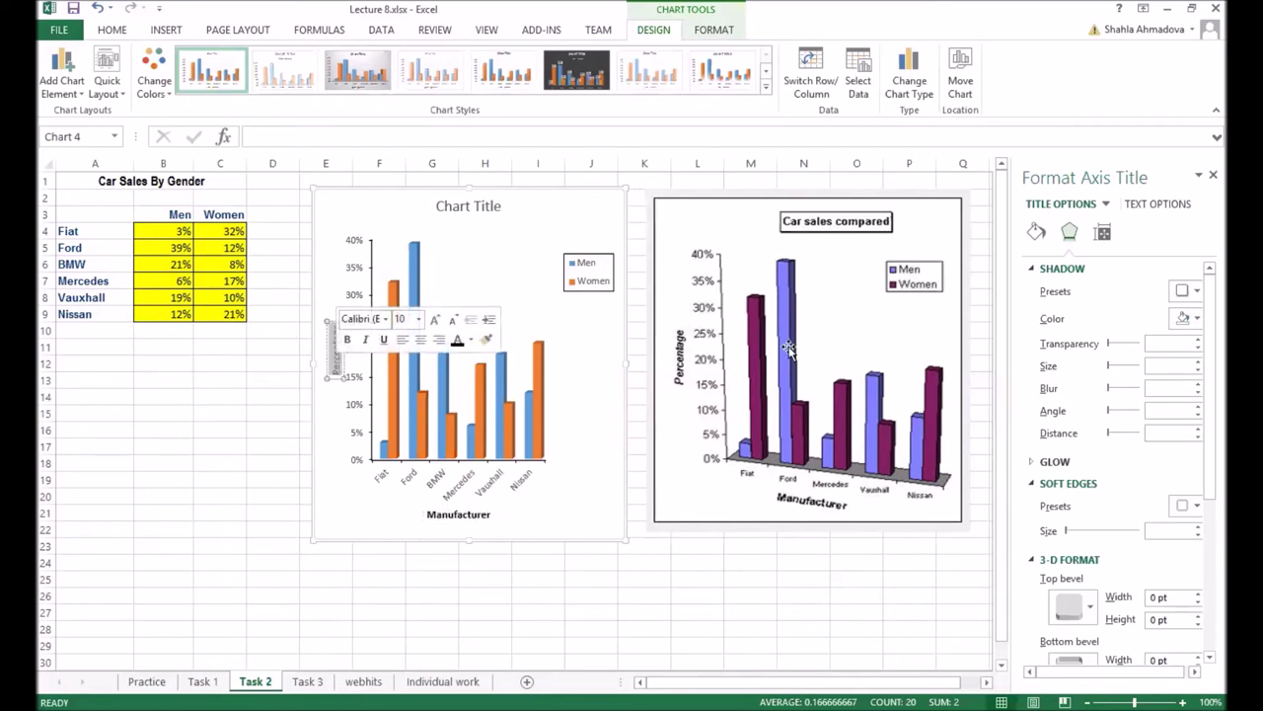
pyautogui.click(338, 343)
pyautogui.doubleClick(336, 336)
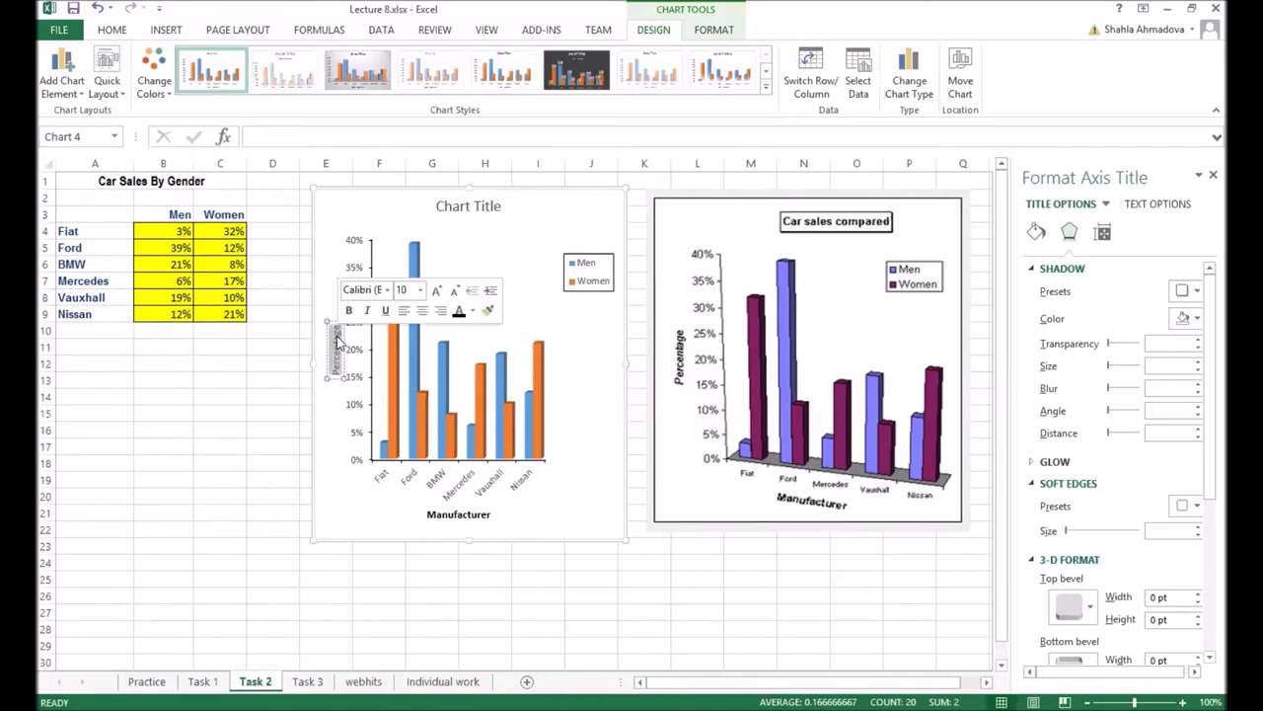
pyautogui.click(362, 312)
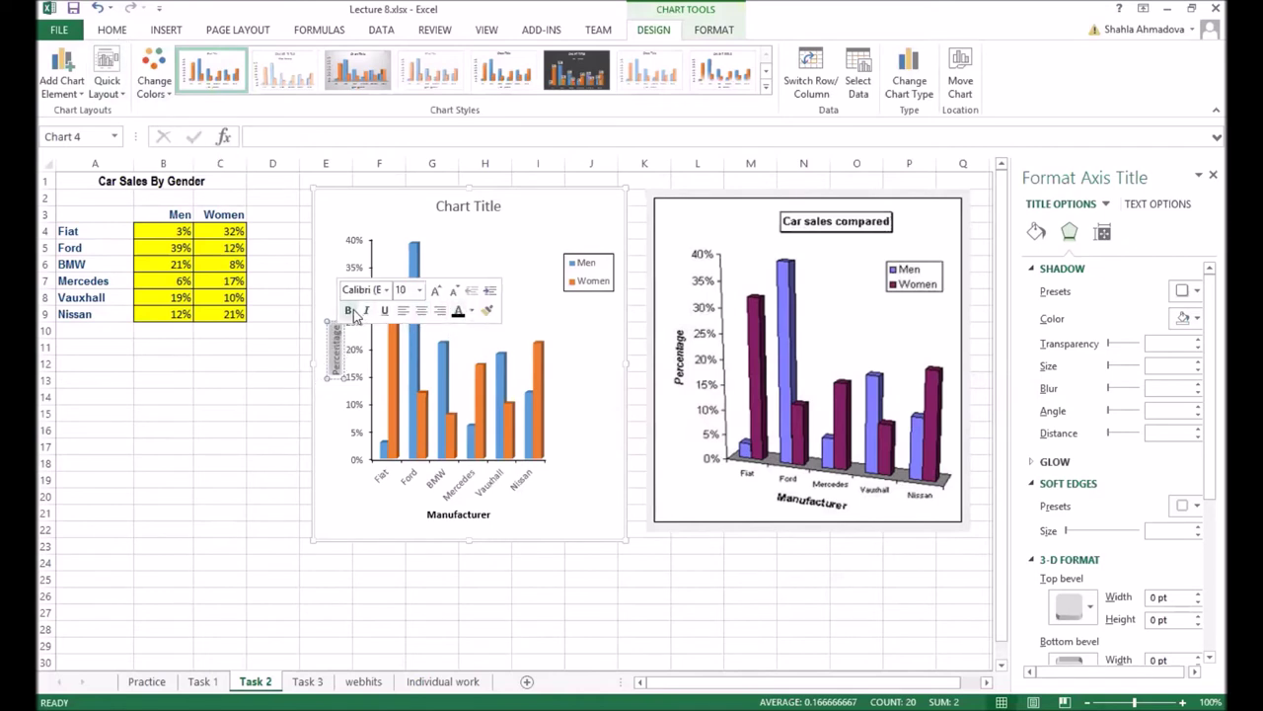
pyautogui.click(552, 512)
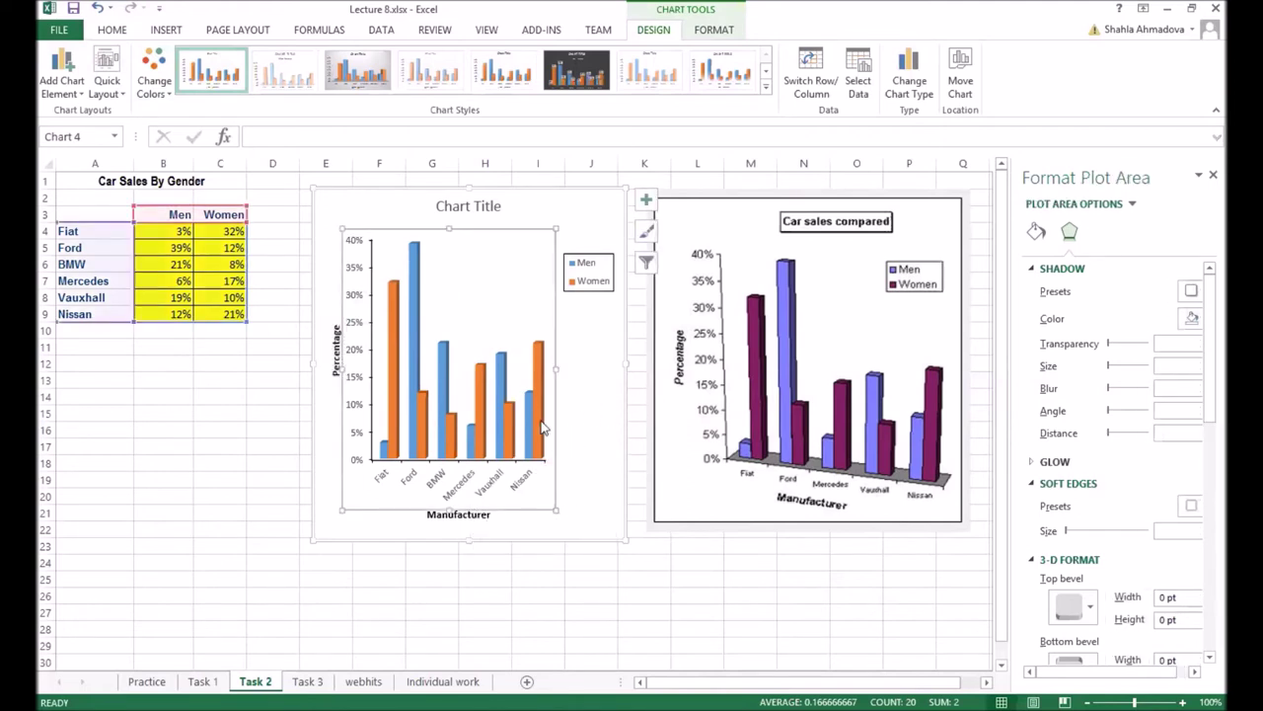
# - Fill the Men series columns with the recently used solid blue-violet color, as in the sample chart
pyautogui.click(501, 390)
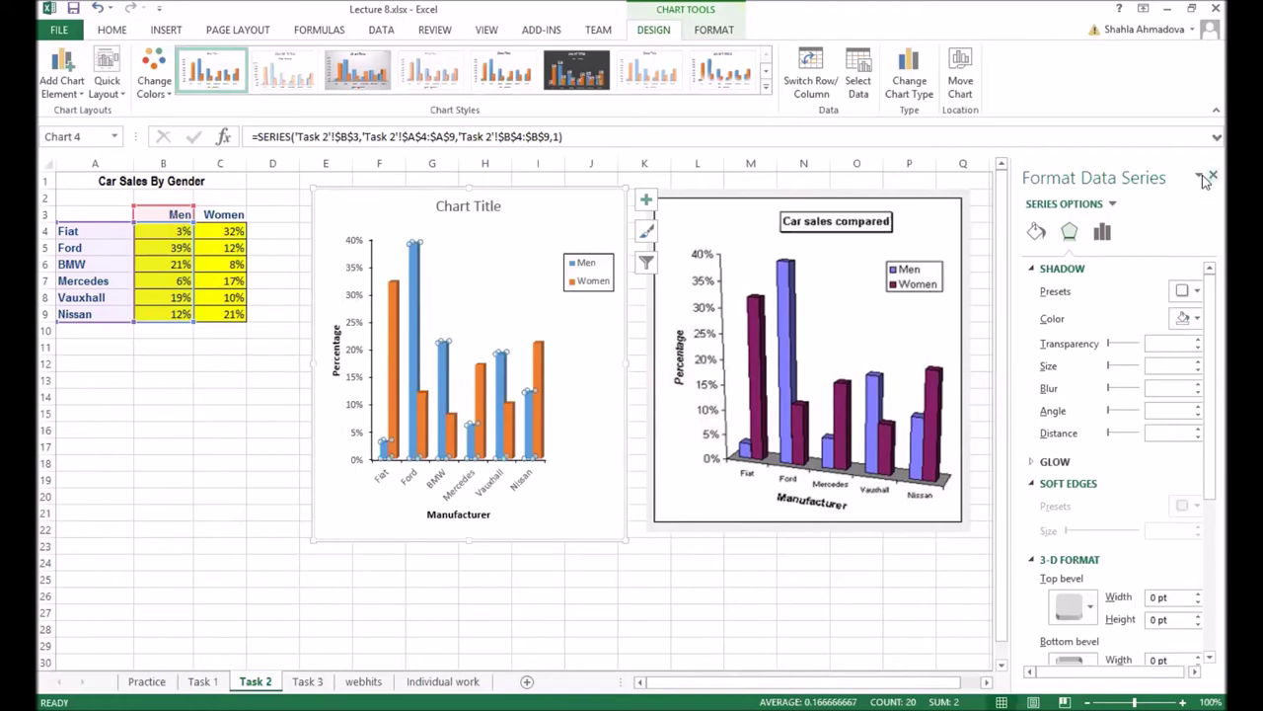
pyautogui.click(1033, 235)
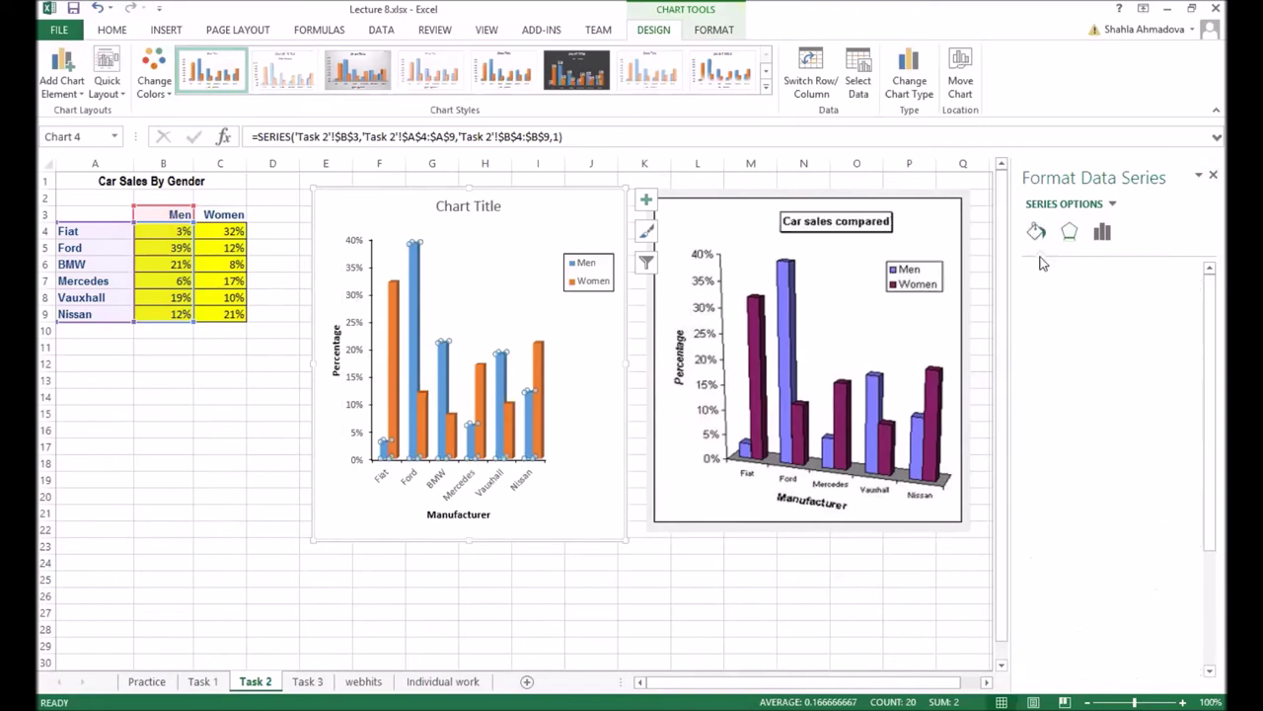
pyautogui.click(1194, 437)
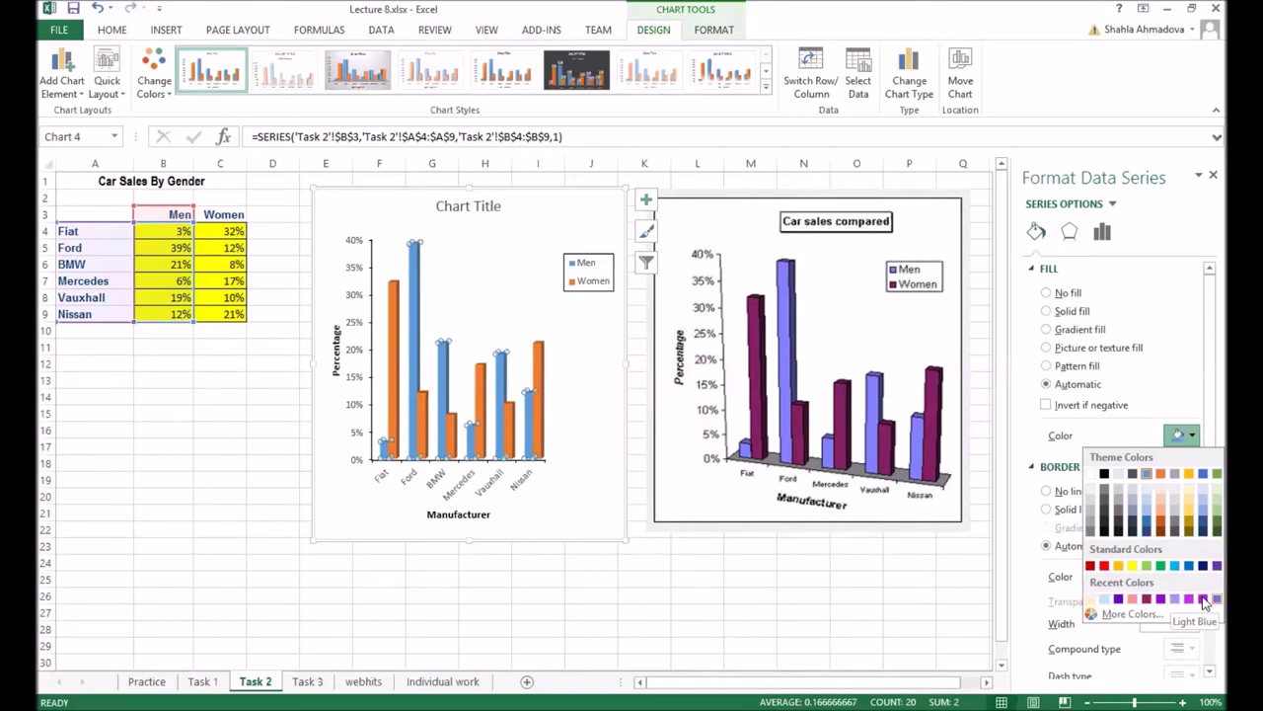
pyautogui.click(1204, 599)
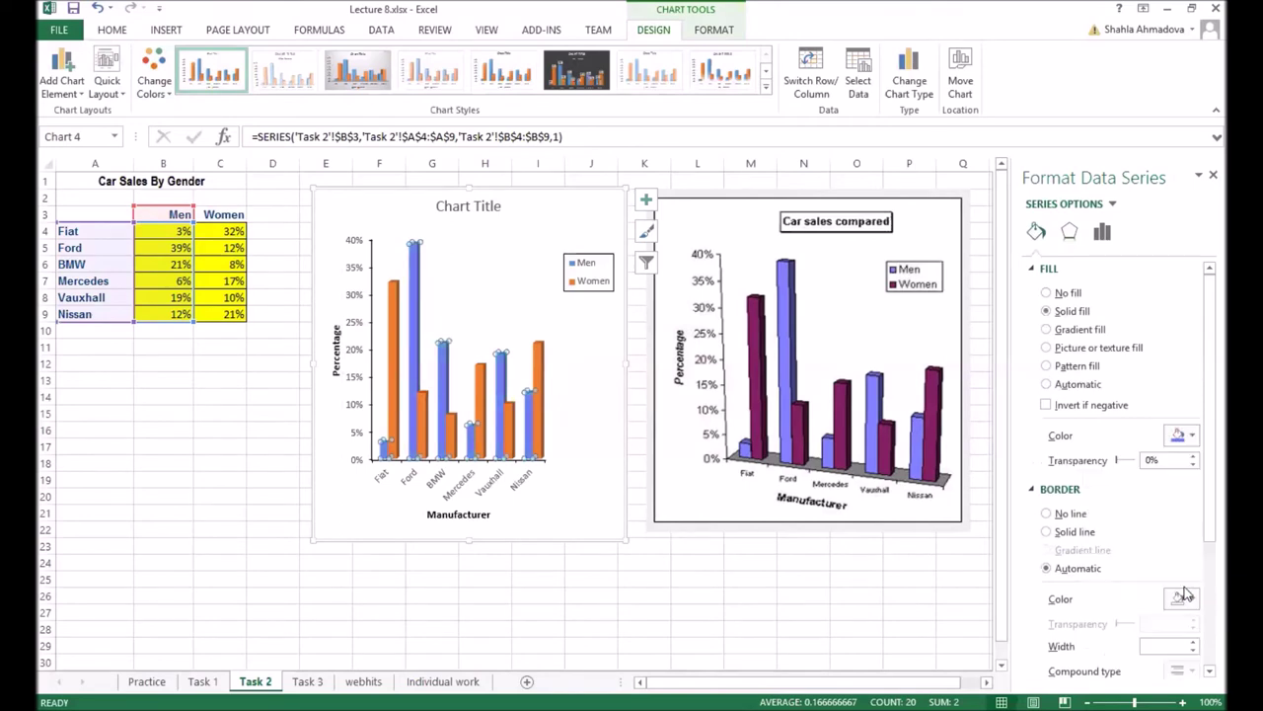
# - Fill the Women series columns with the recently used solid dark magenta color, as in the sample chart
pyautogui.click(540, 379)
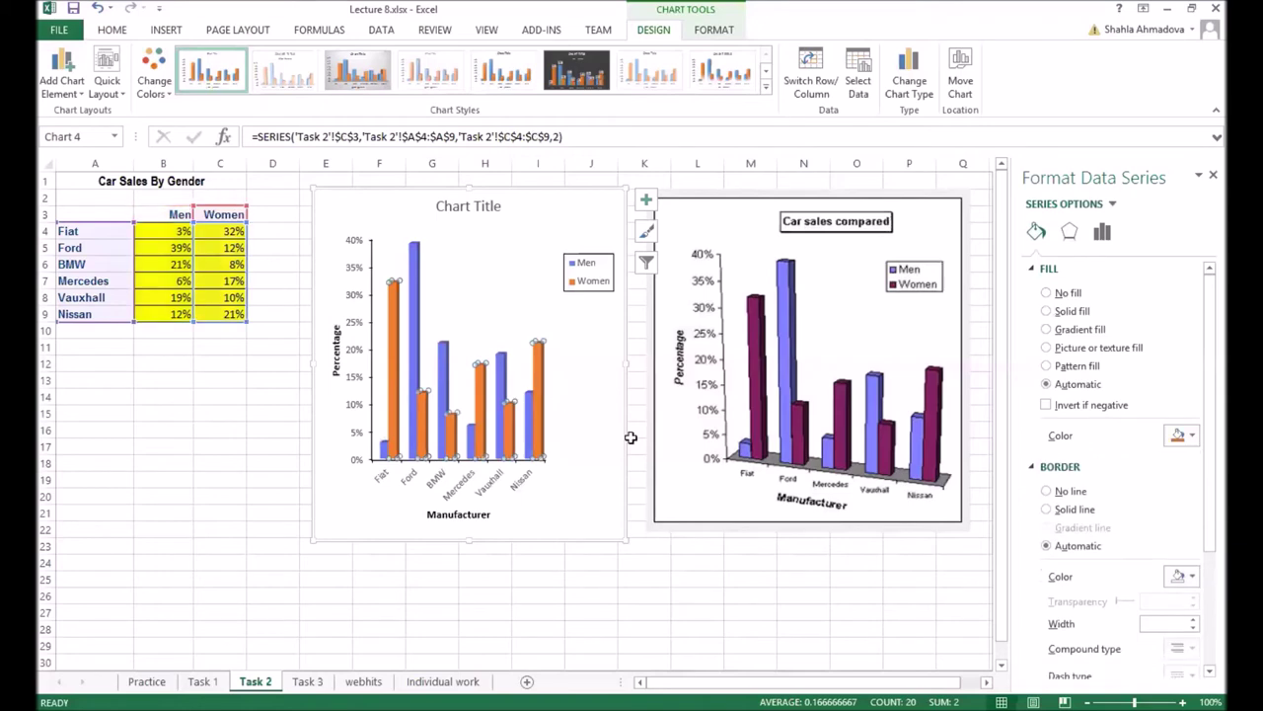
pyautogui.click(1192, 435)
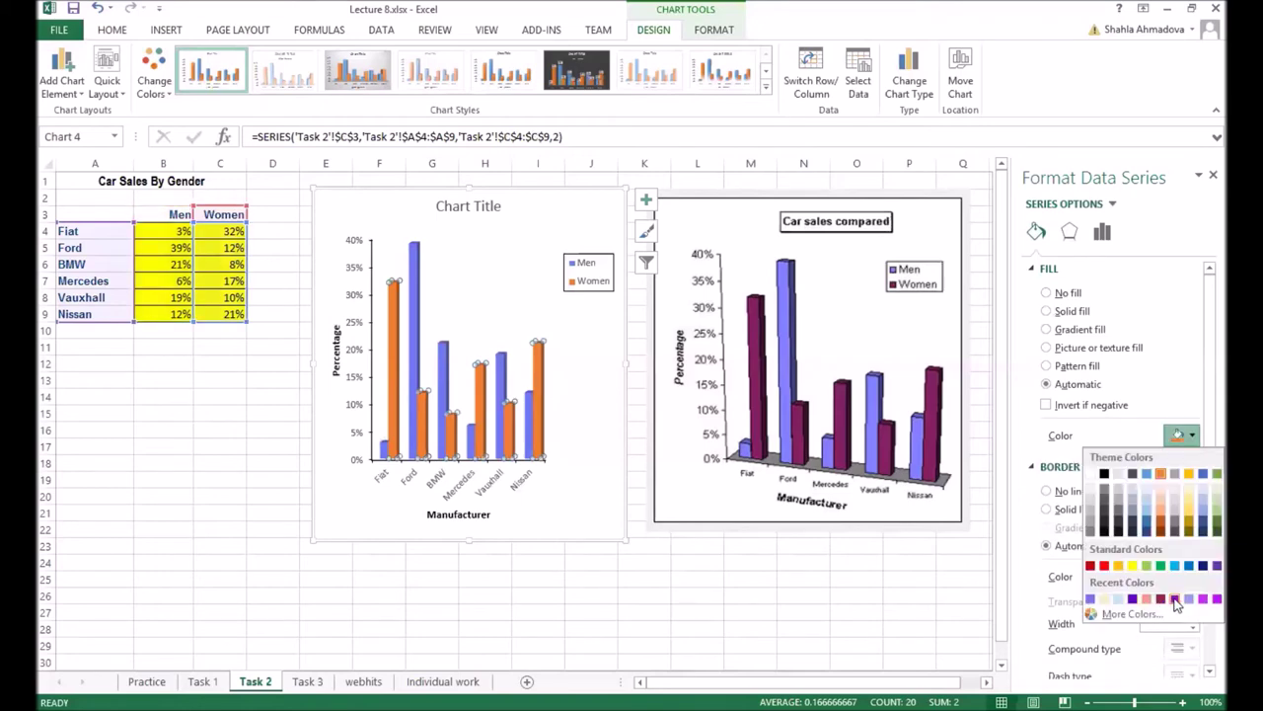
pyautogui.click(1175, 599)
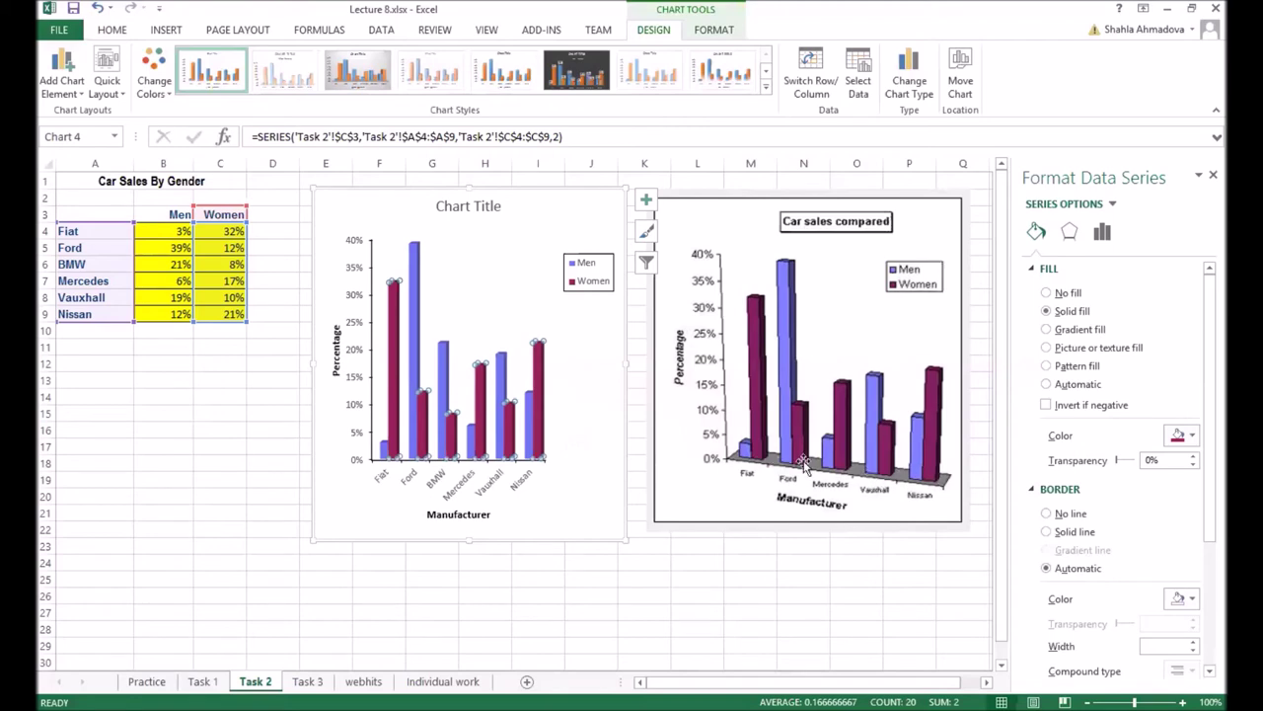
# - Set the shadow color of the chart's floor to Black, Text 1, Lighter 50%
pyautogui.click(1070, 235)
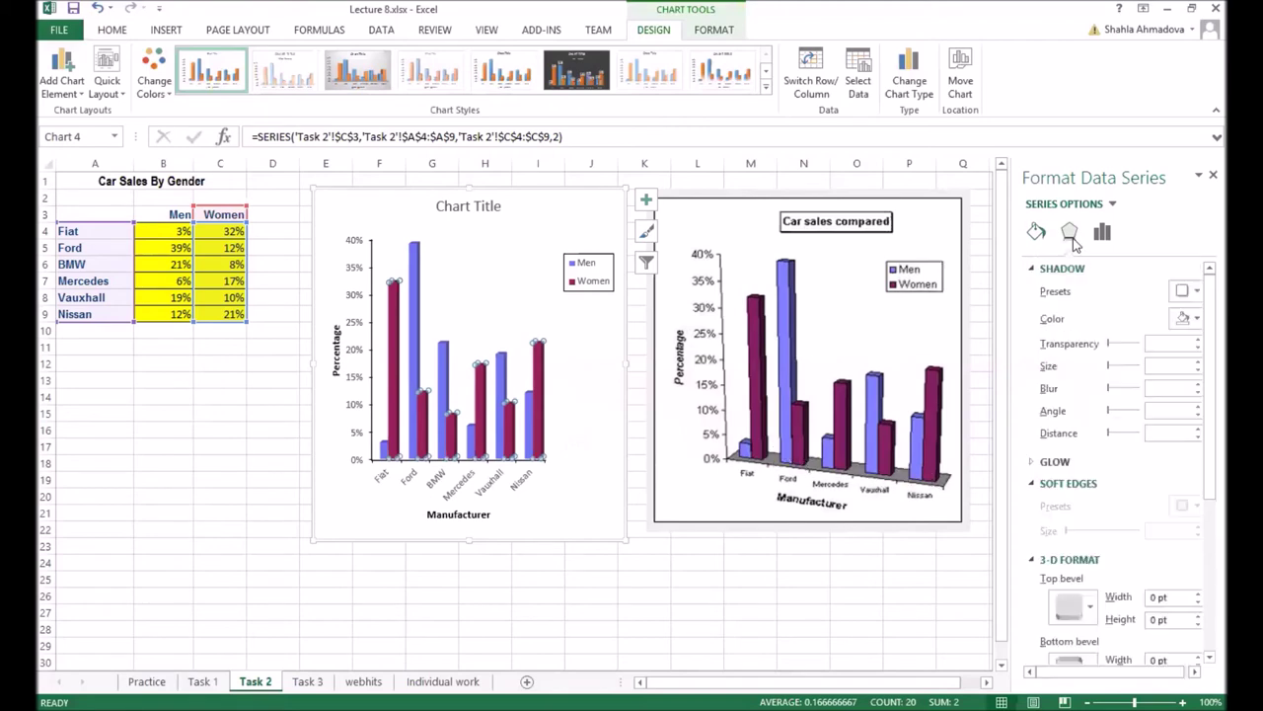
pyautogui.click(516, 452)
pyautogui.click(524, 444)
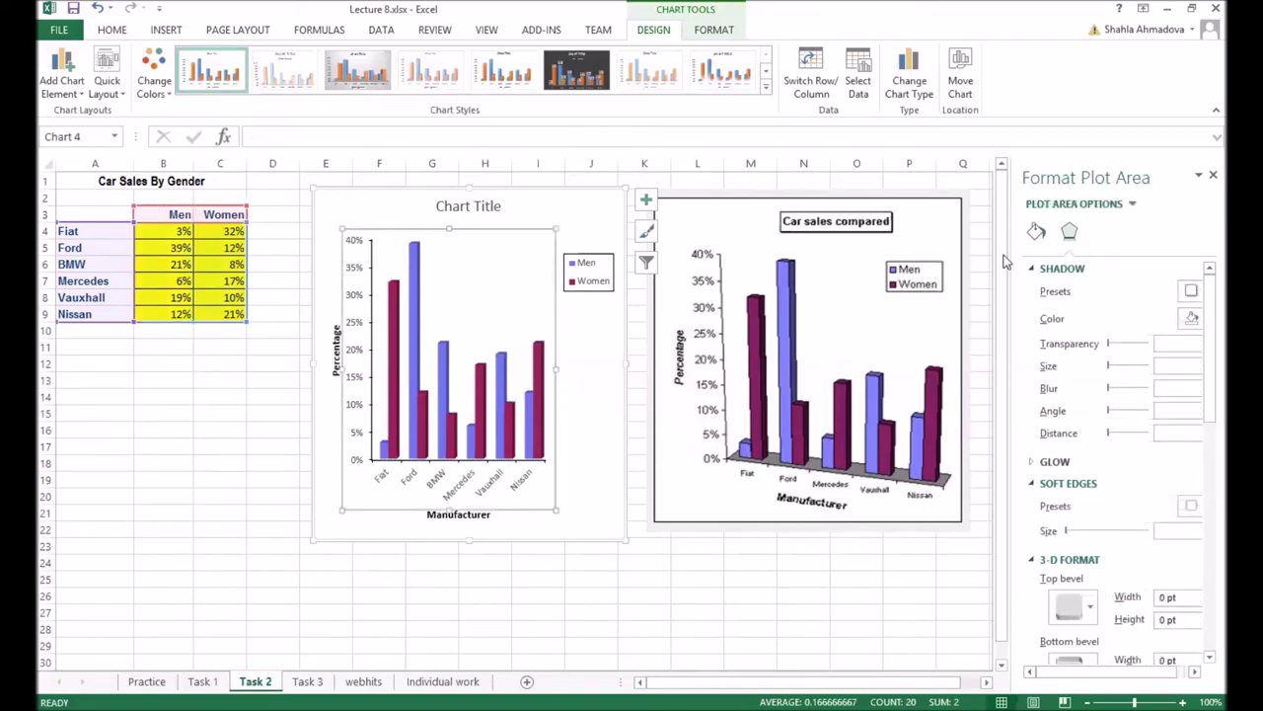
pyautogui.click(1126, 205)
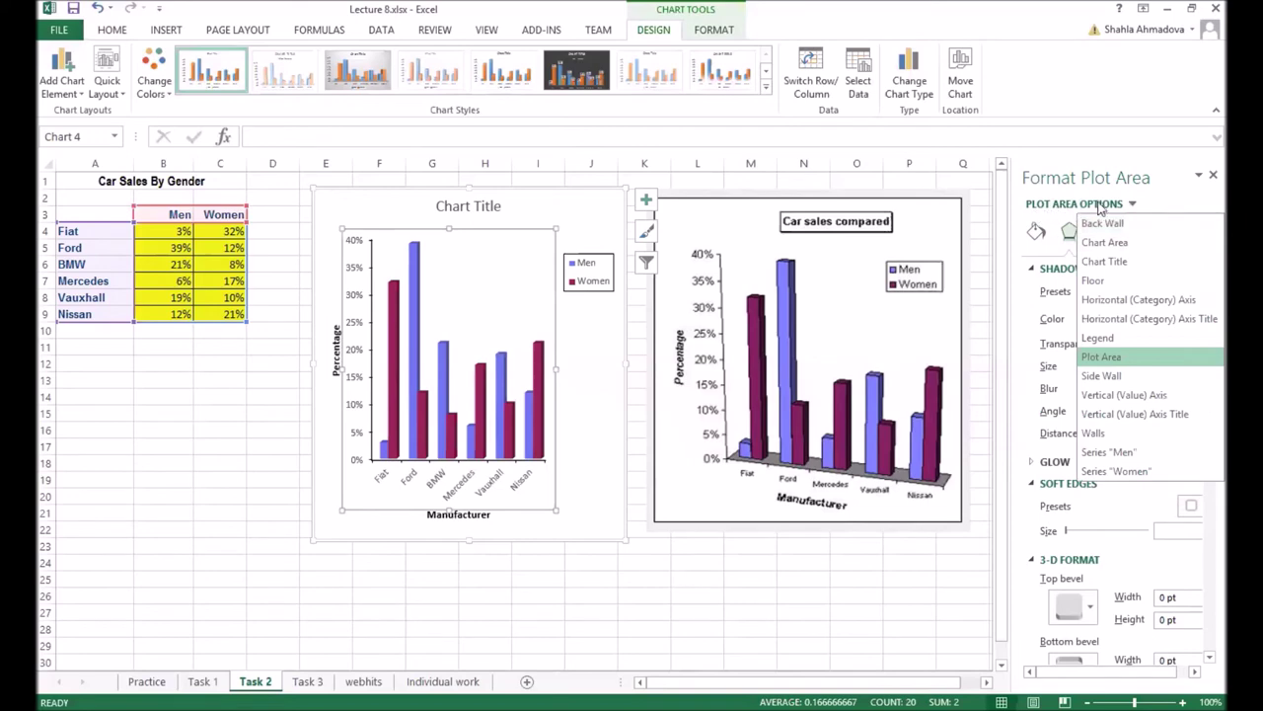
pyautogui.click(1110, 284)
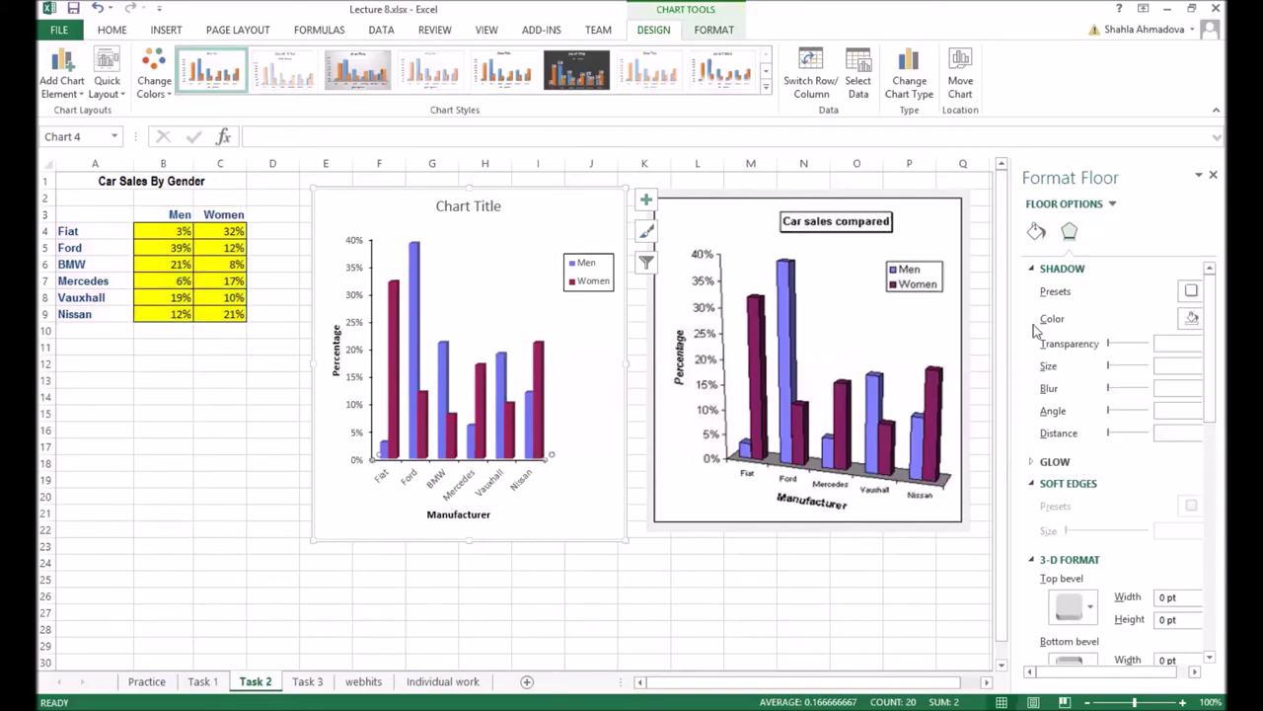
pyautogui.click(493, 447)
pyautogui.click(486, 452)
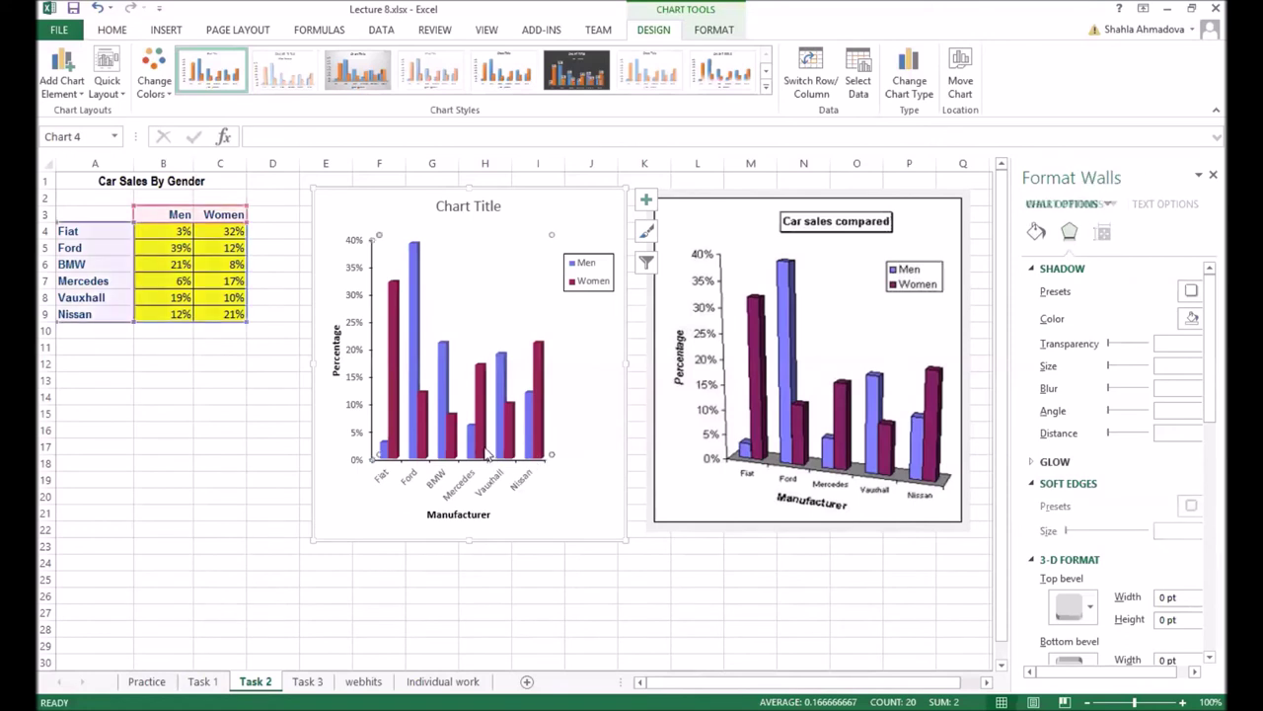
pyautogui.click(1110, 204)
pyautogui.click(1115, 286)
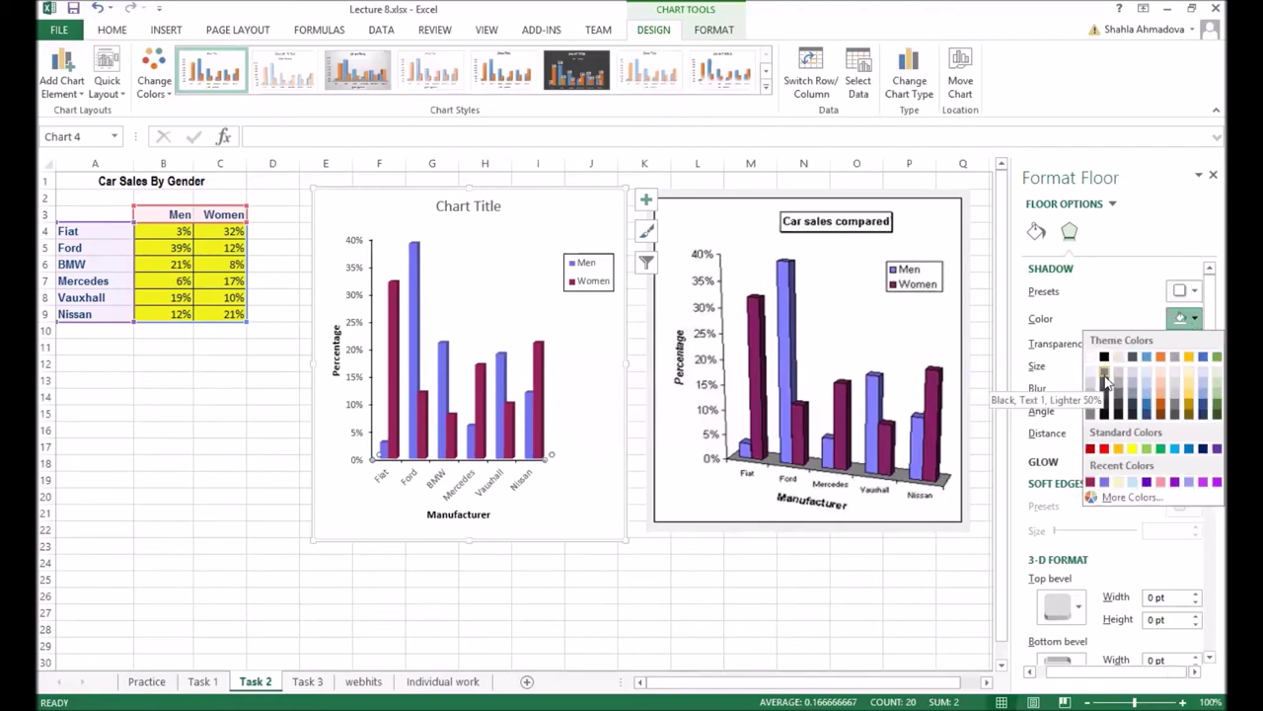
pyautogui.click(1104, 380)
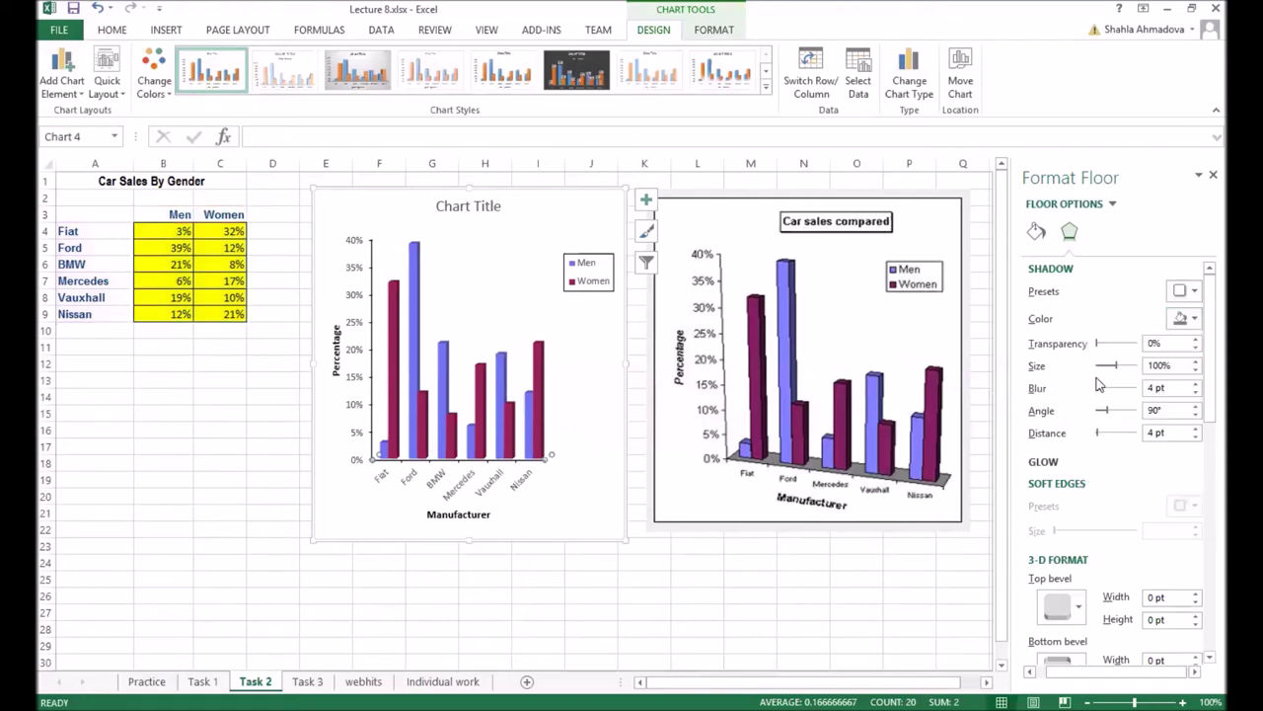
# - Give the chart's floor a solid dark gray fill
pyautogui.click(1036, 233)
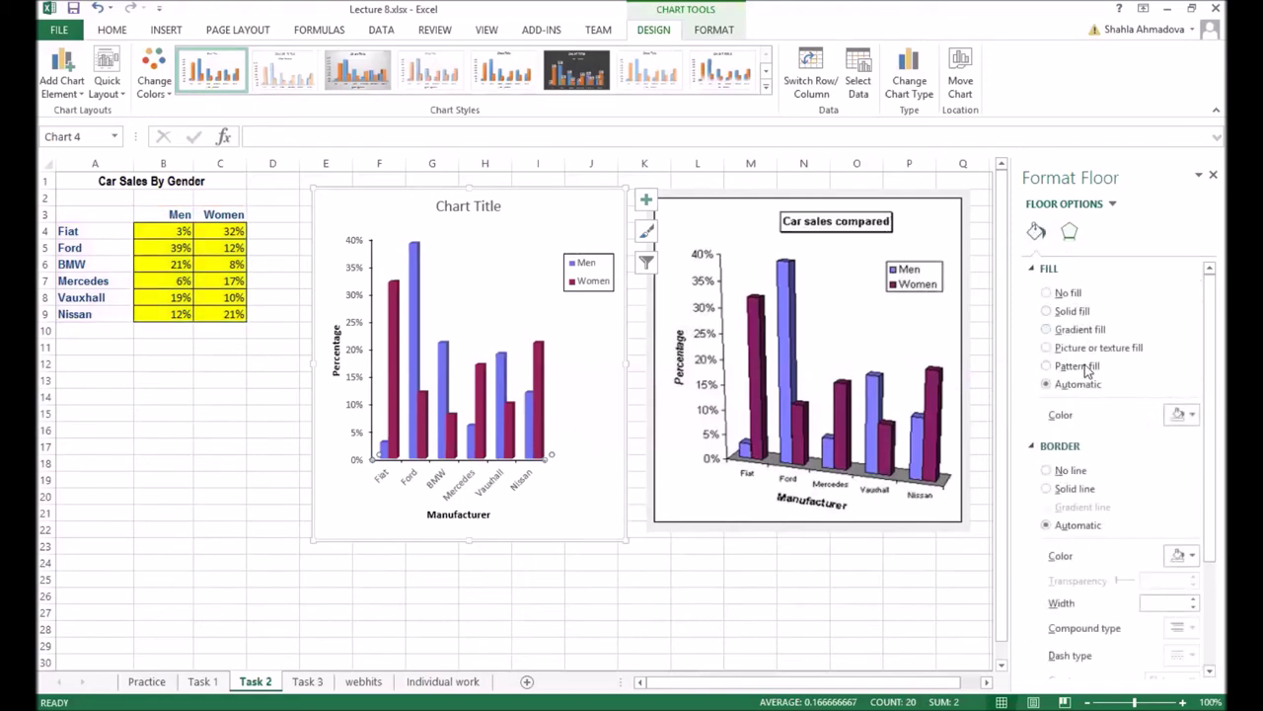
pyautogui.click(1071, 313)
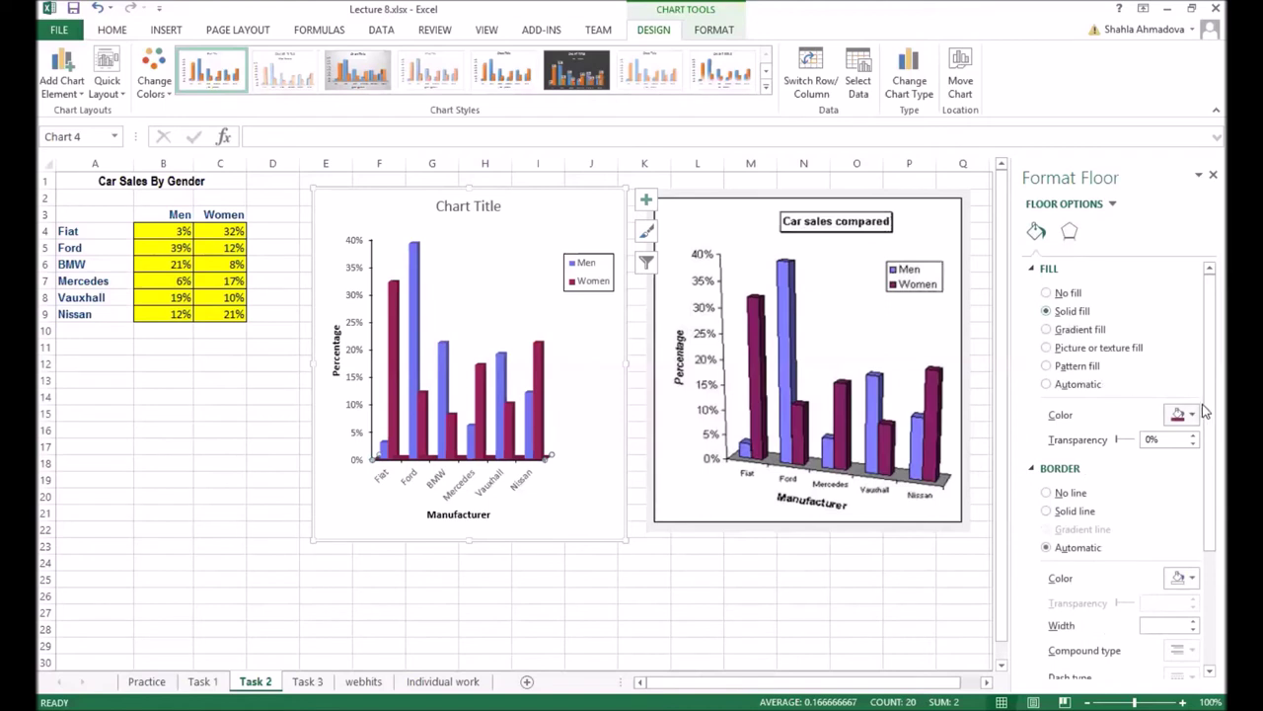
pyautogui.click(1191, 414)
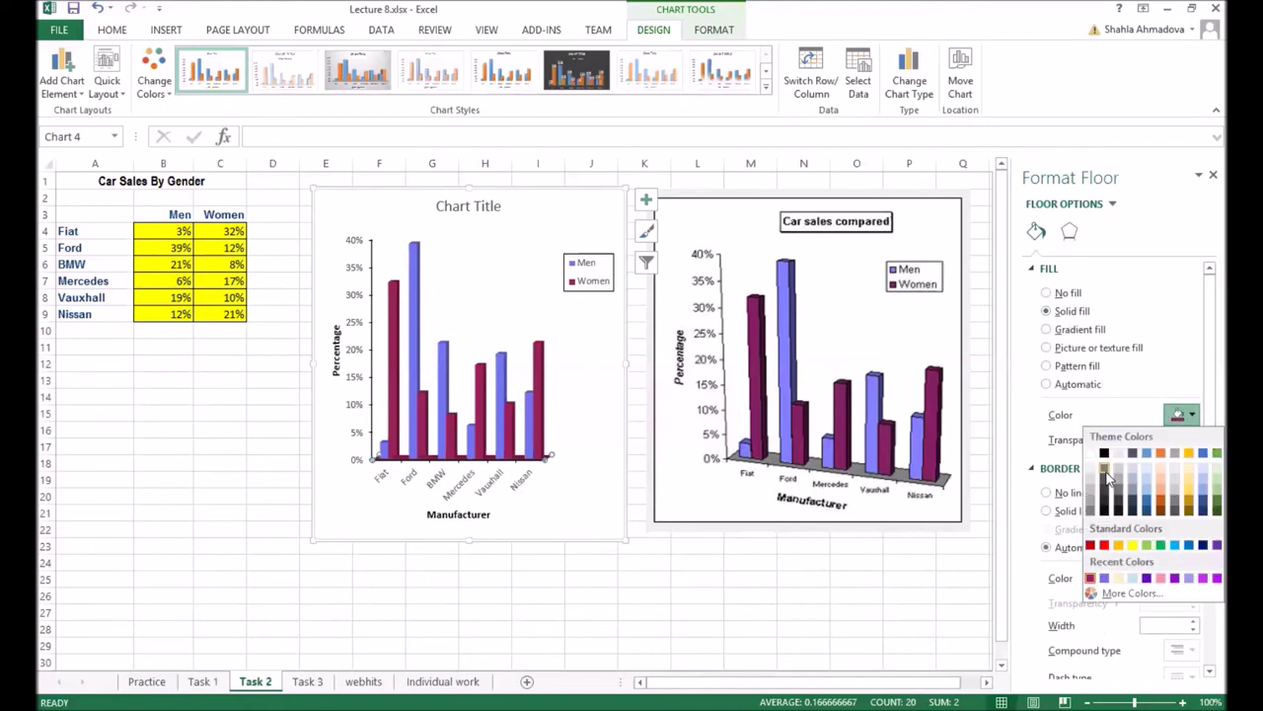
pyautogui.click(1106, 472)
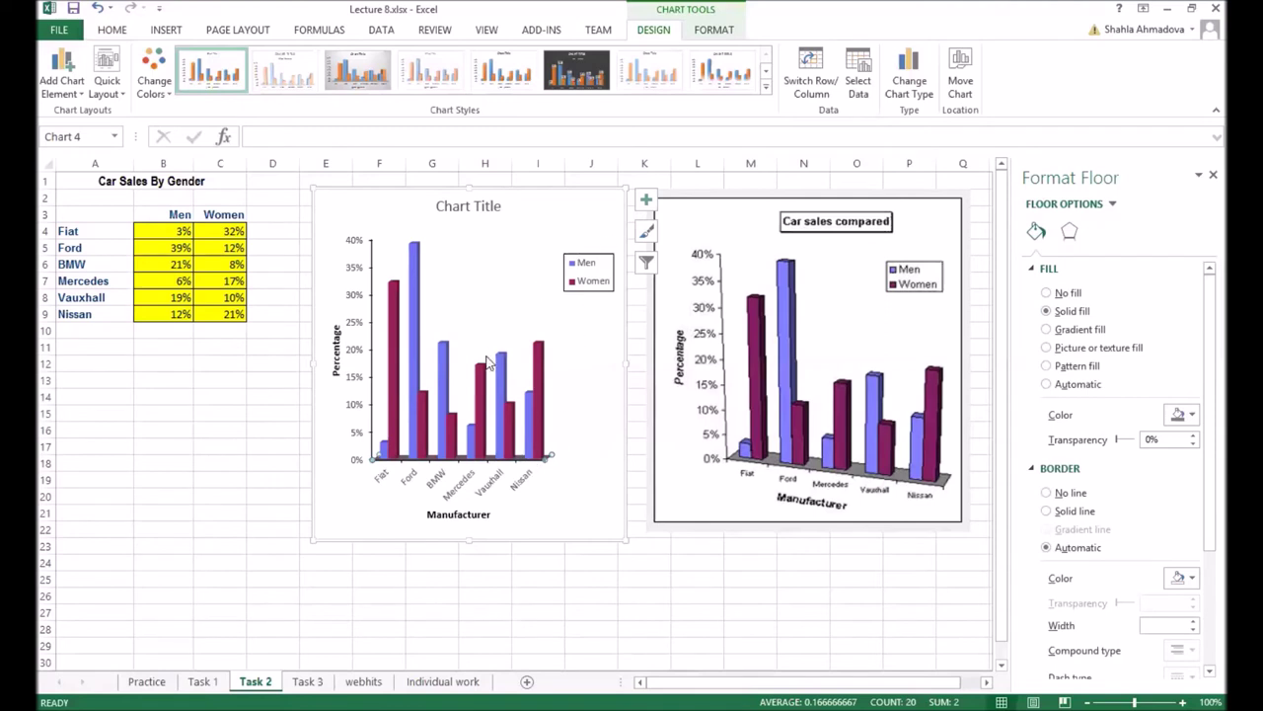
# - Open the 3-D rotation settings for the chart
pyautogui.moveTo(531, 412)
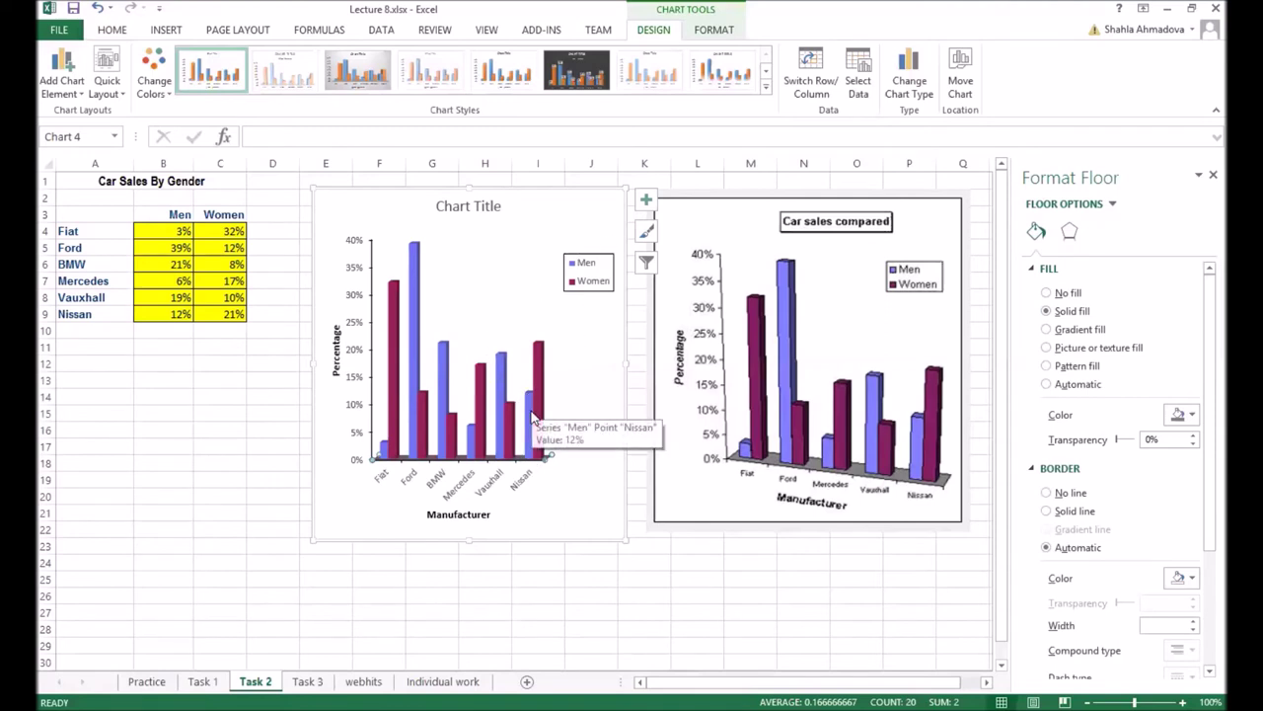
pyautogui.click(549, 420)
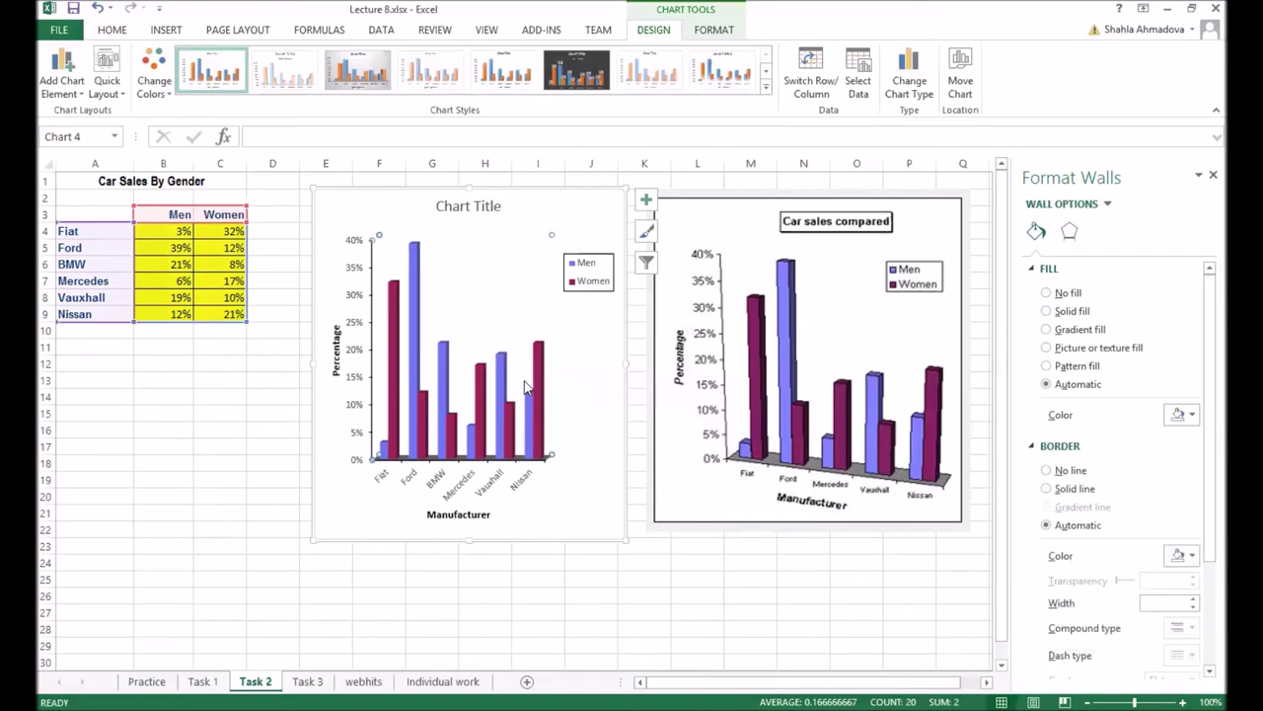
pyautogui.click(482, 418)
pyautogui.click(494, 339)
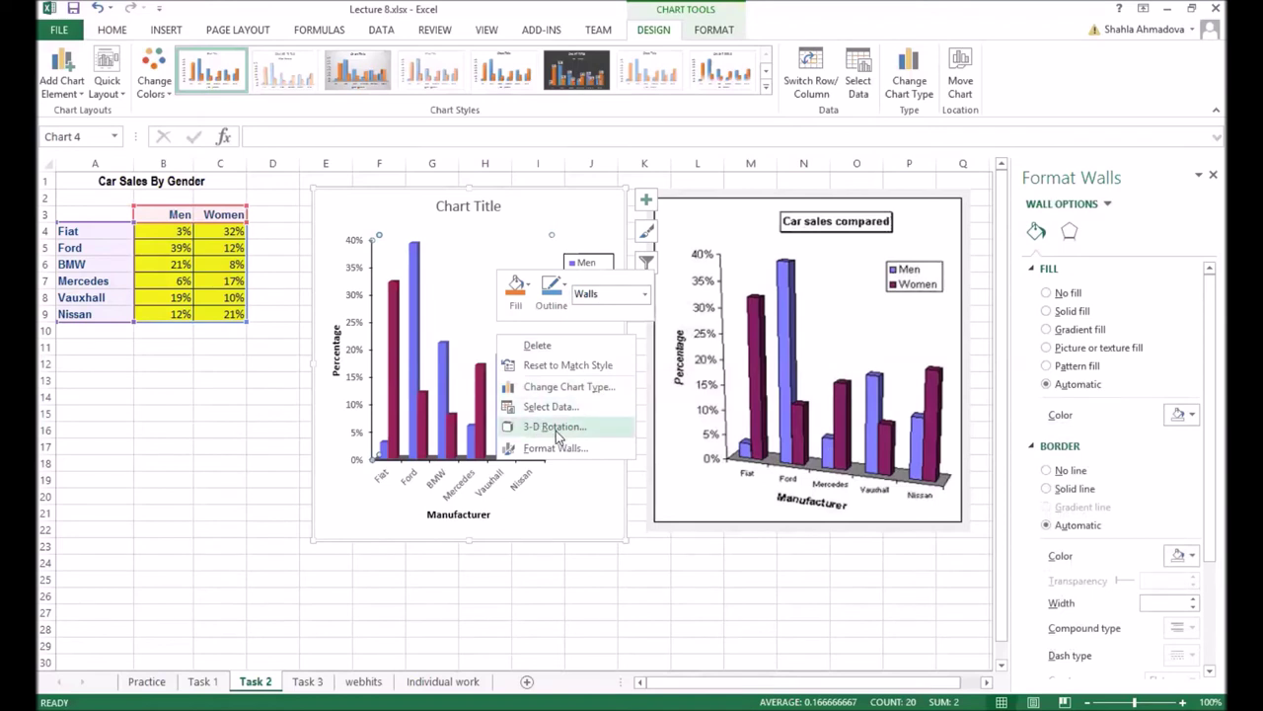
pyautogui.click(555, 427)
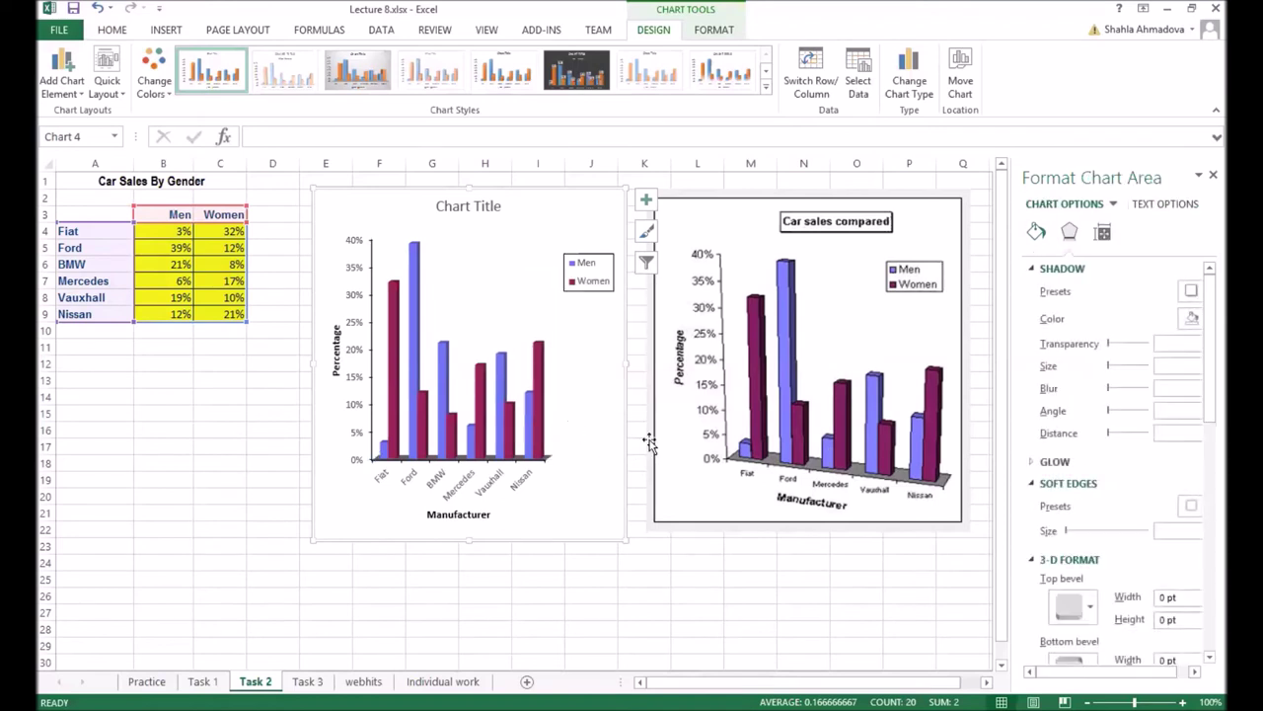
pyautogui.scroll(-1, 1204, 347)
pyautogui.moveTo(1203, 347); pyautogui.dragTo(1202, 573)
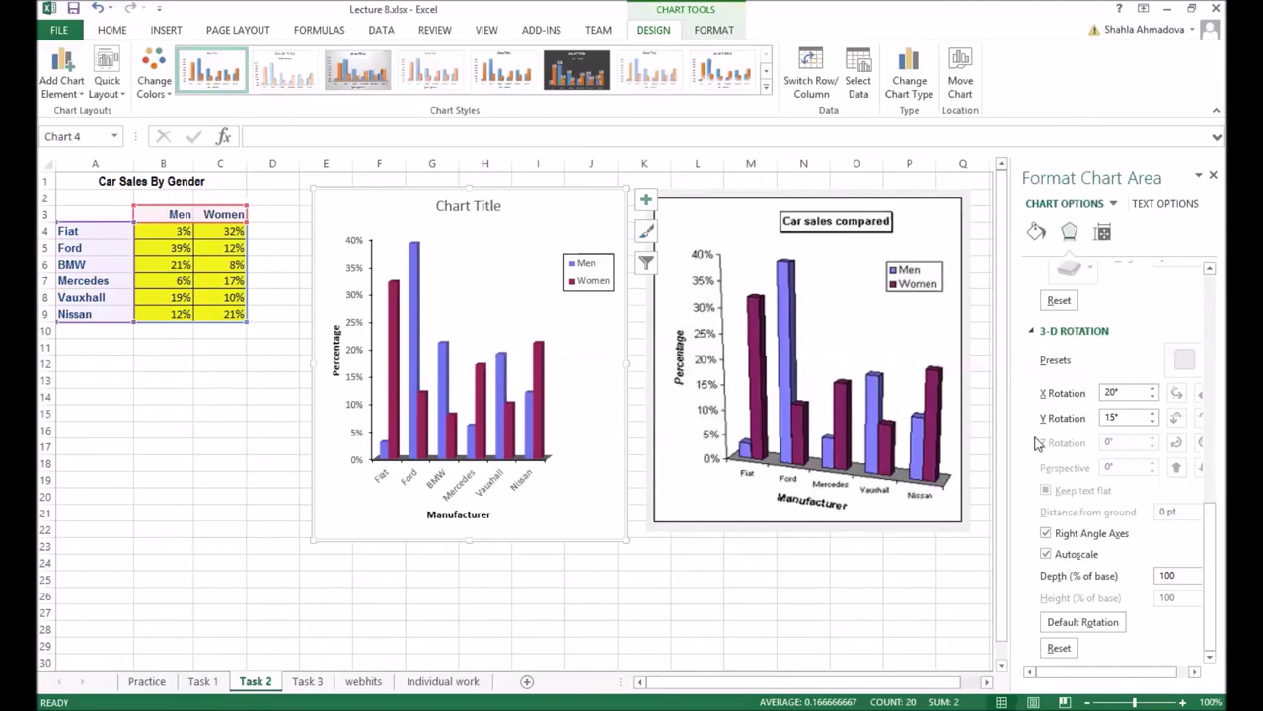
# - Try rotating the 3-D column chart to an X rotation of 230°
pyautogui.click(1152, 390)
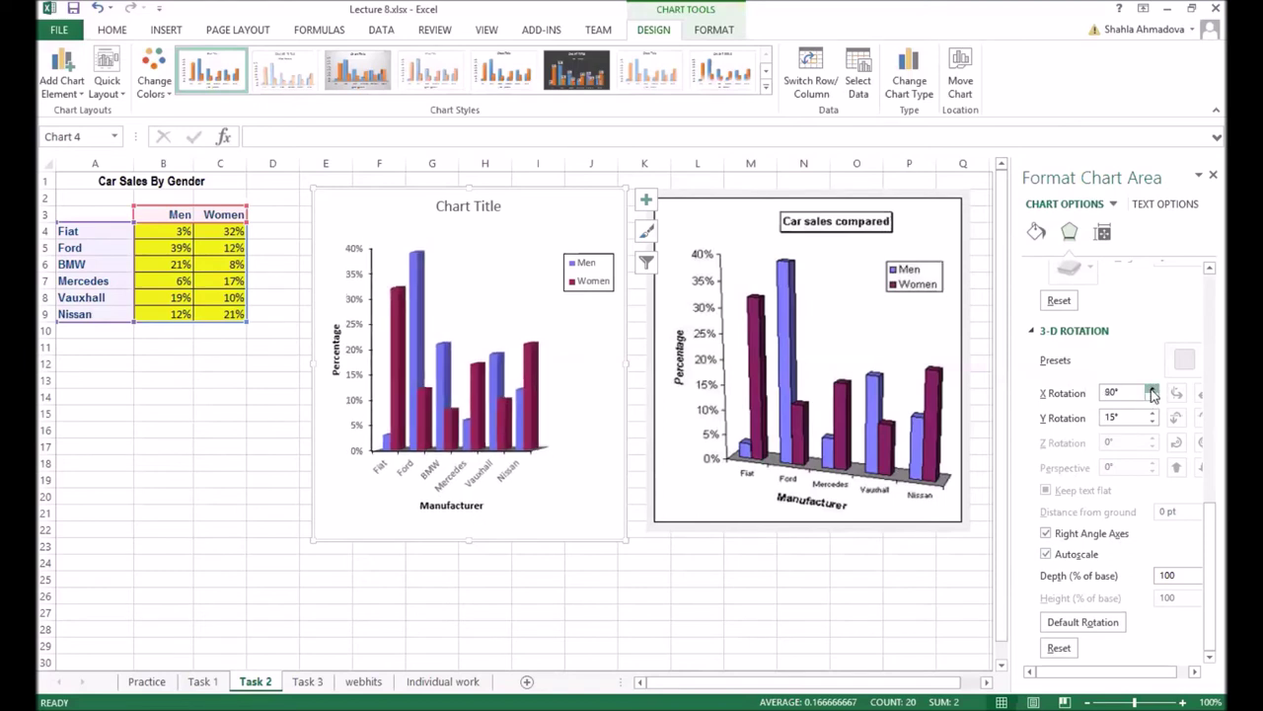
pyautogui.moveTo(1152, 390); pyautogui.dragTo(1152, 391)
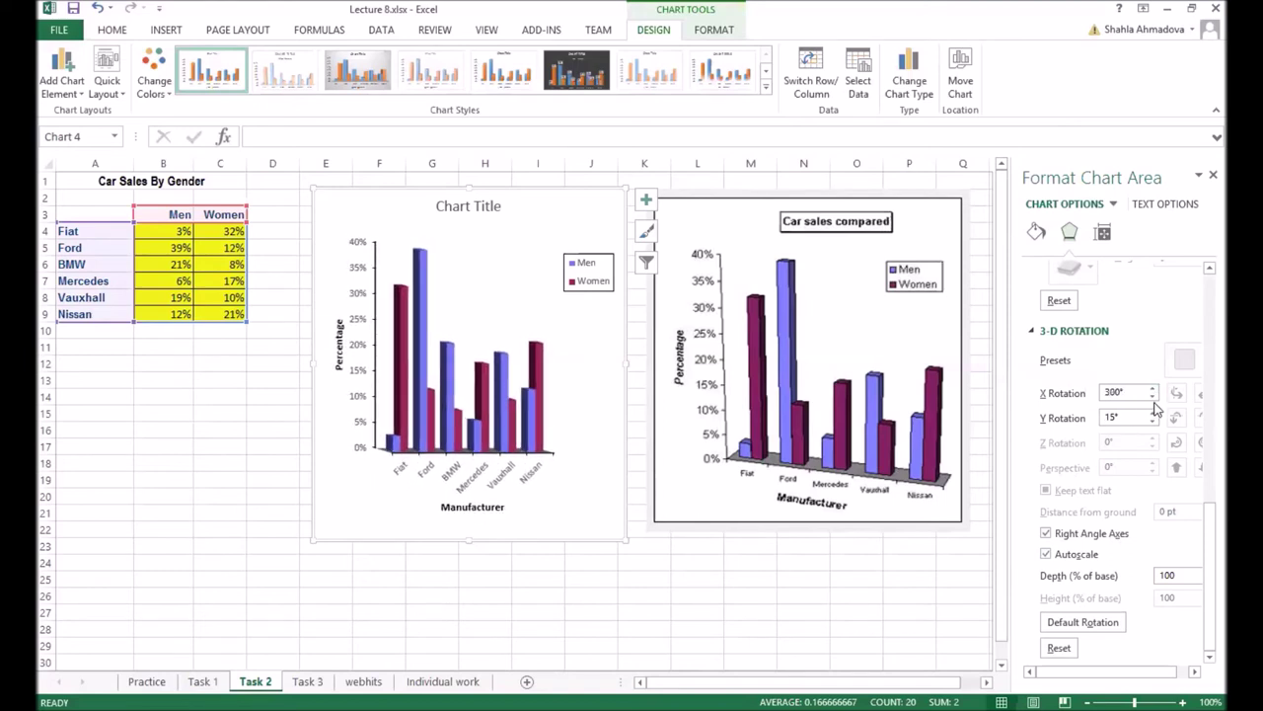
pyautogui.click(1152, 397)
pyautogui.click(1151, 397)
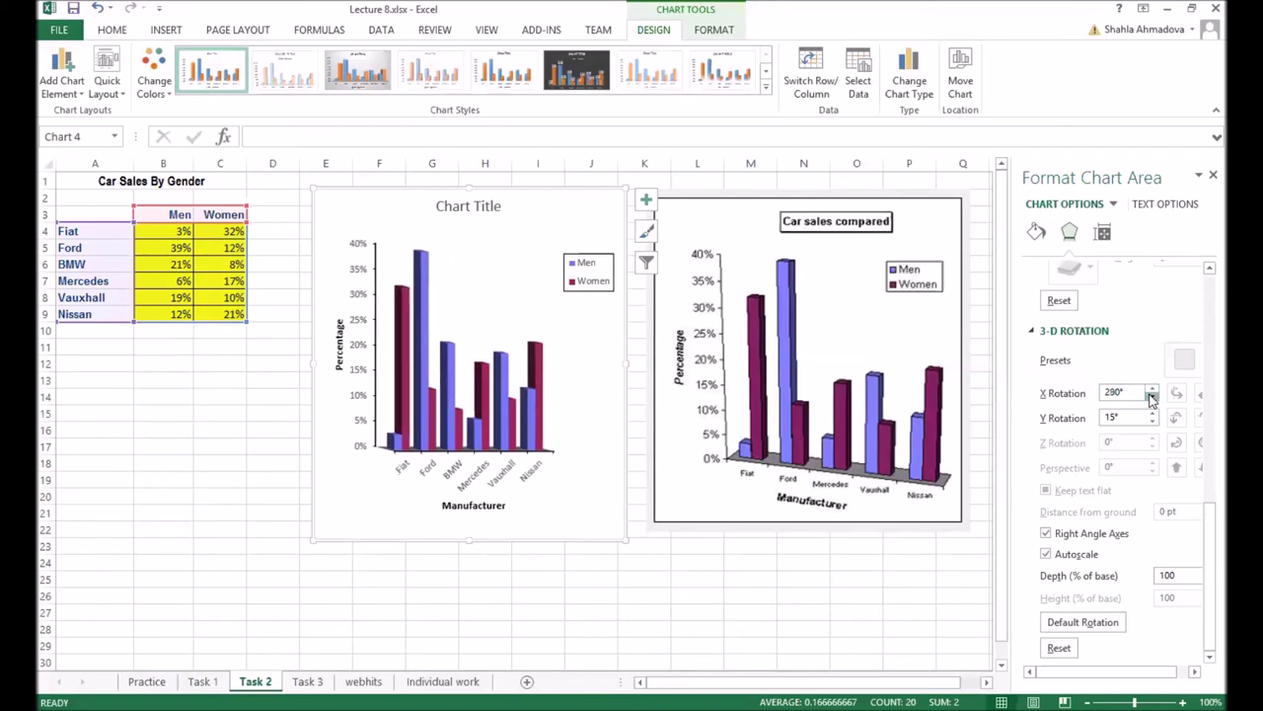
pyautogui.click(1151, 398)
# - Try tilting the 3-D column chart to a Y rotation of -90°
pyautogui.click(1152, 413)
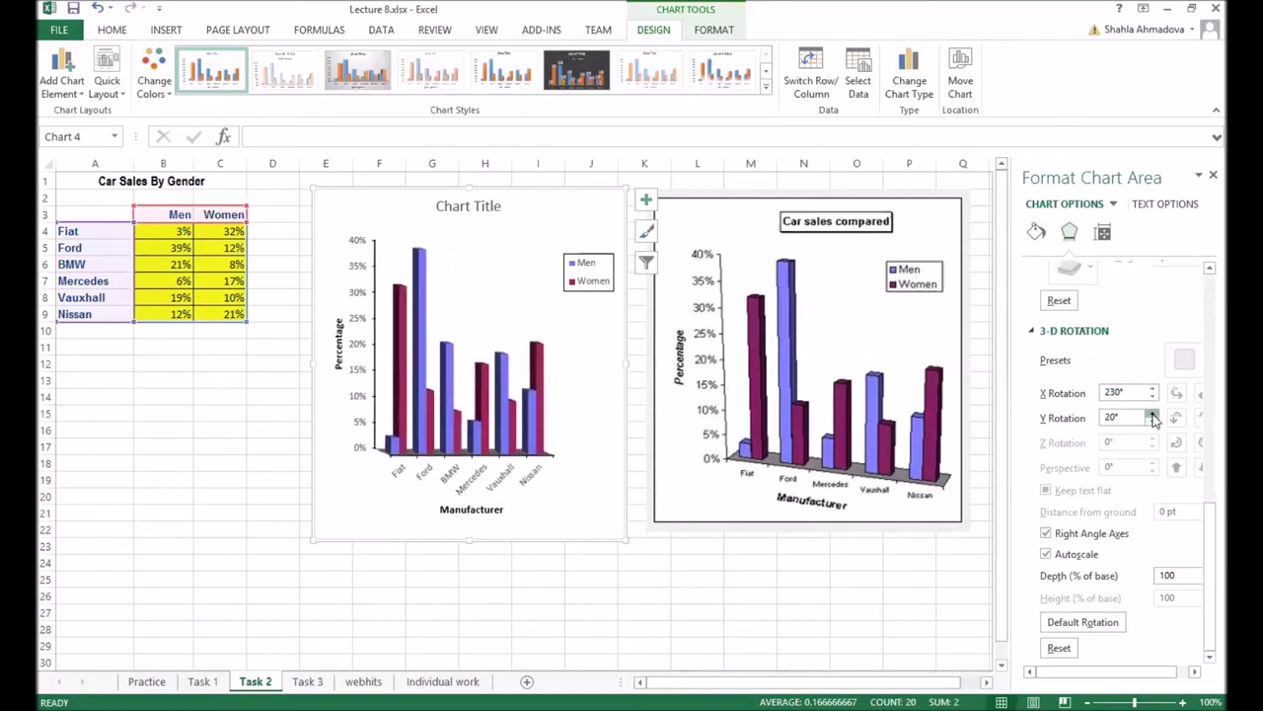
pyautogui.click(1151, 414)
pyautogui.click(1152, 414)
pyautogui.click(1151, 421)
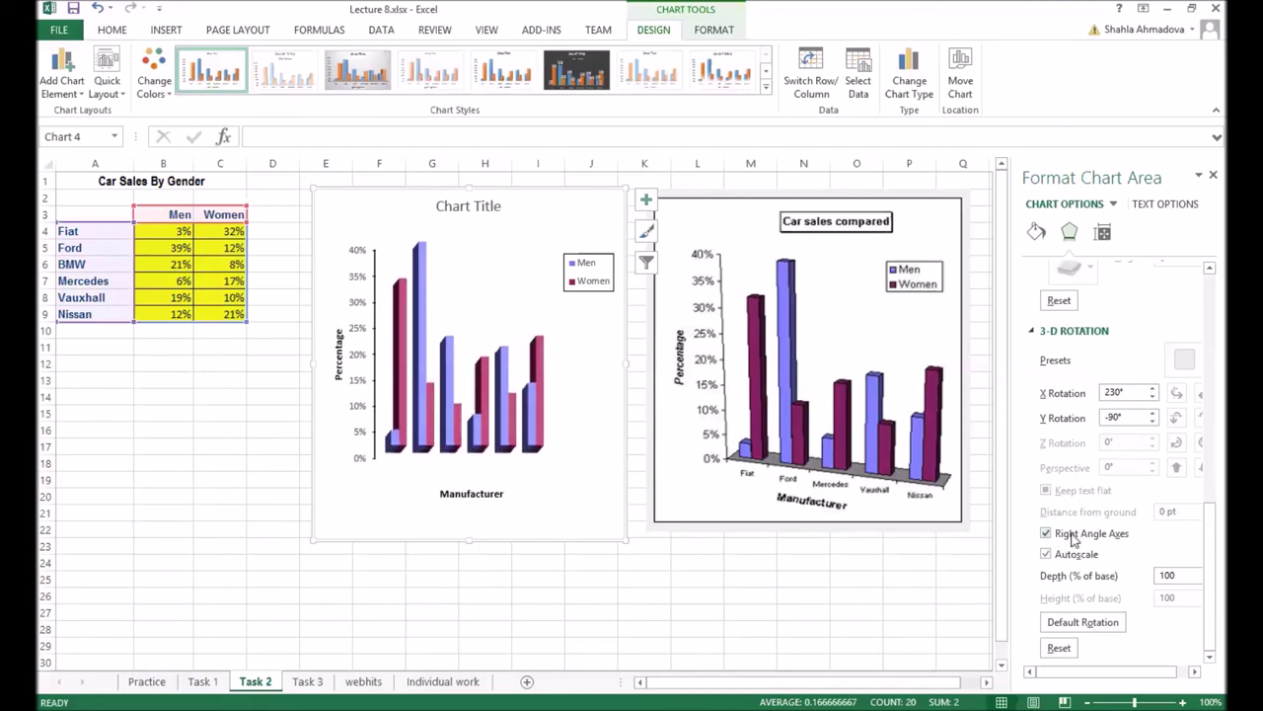
# - Turn off Right Angle Axes for the chart, with X and Y rotation set to 0° and perspective to 15°
pyautogui.click(1046, 554)
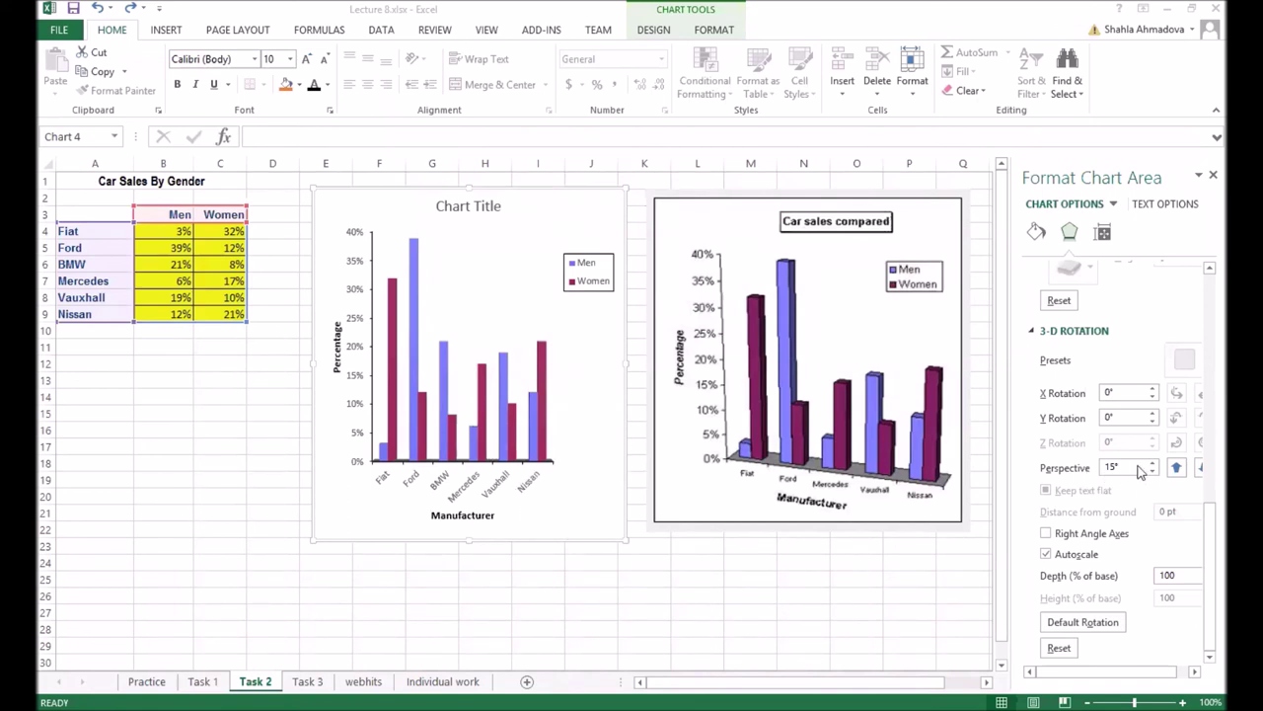
pyautogui.click(481, 427)
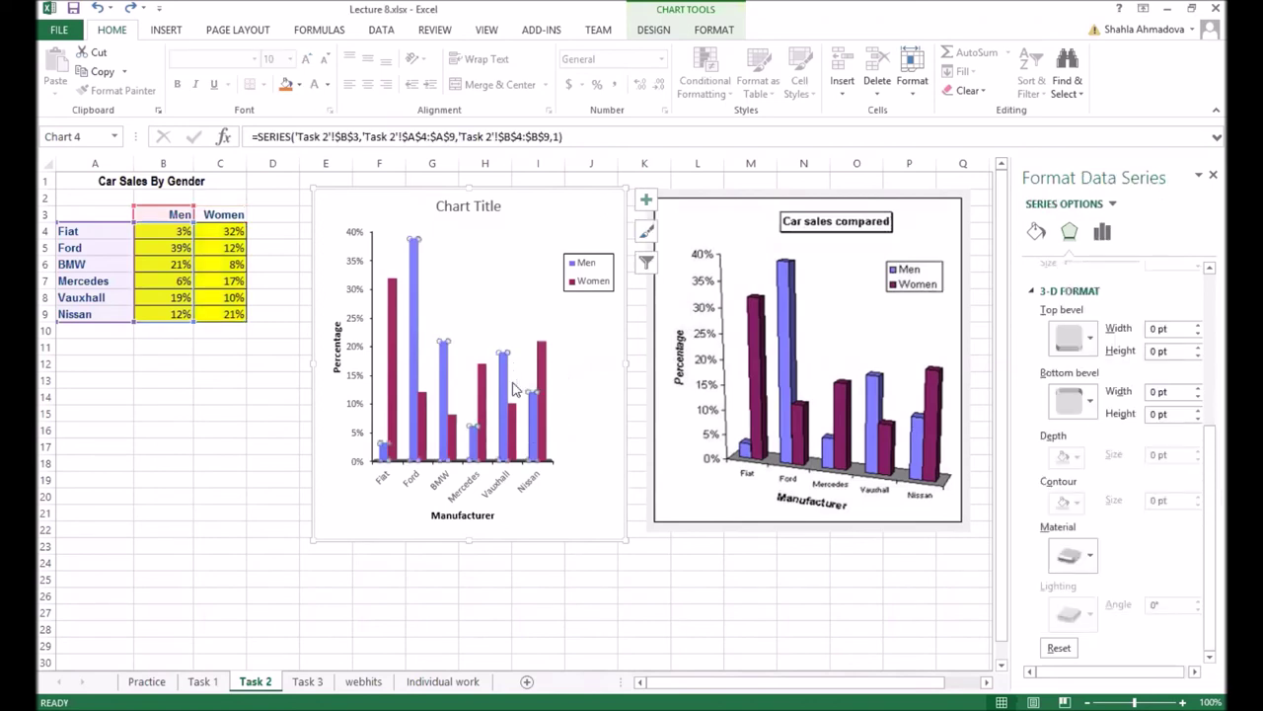
pyautogui.click(525, 391)
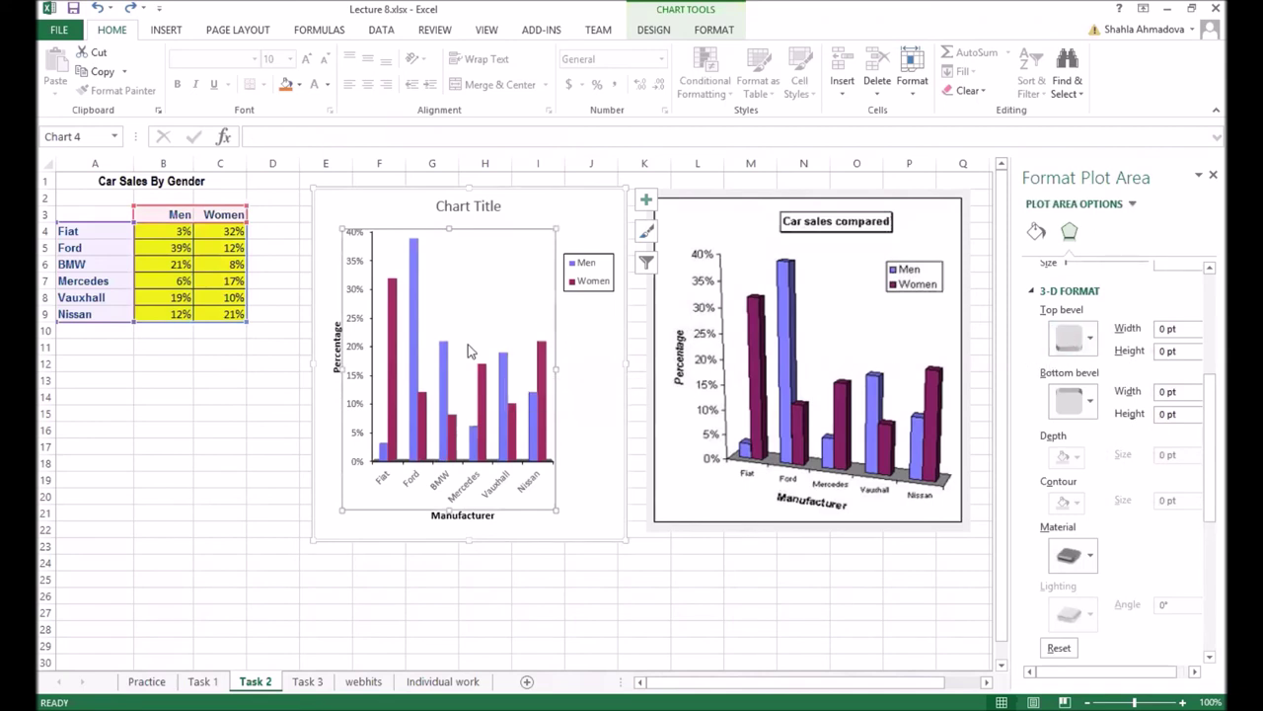
# - Set the 3-D column chart's X rotation to 20° and its Y rotation to 10°
pyautogui.press('Escape')
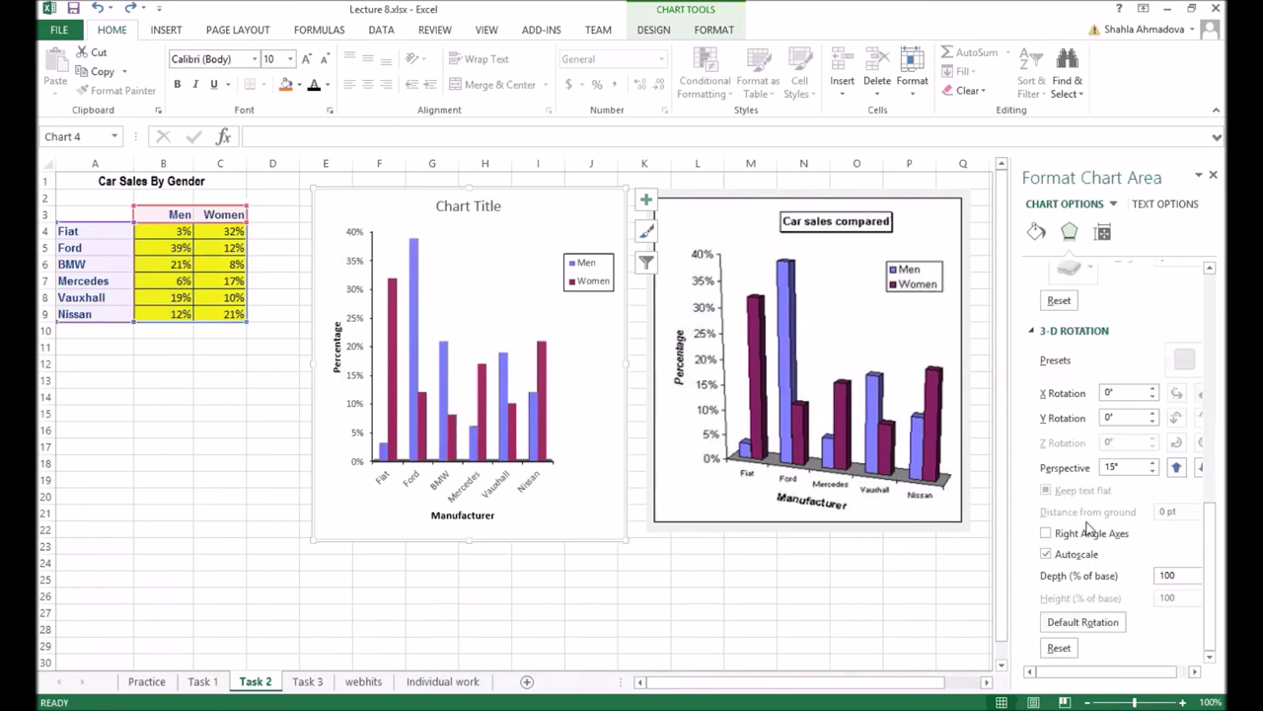
pyautogui.click(1154, 388)
pyautogui.click(1154, 389)
pyautogui.click(1154, 389)
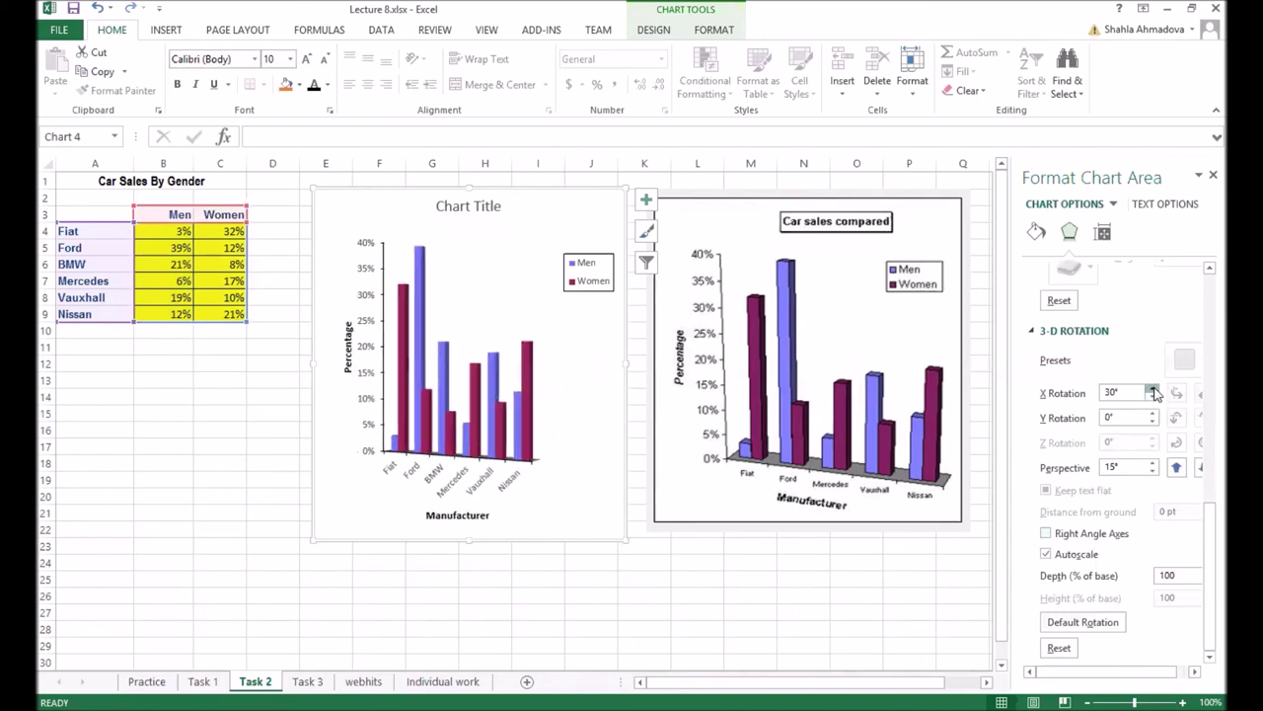
pyautogui.click(1153, 413)
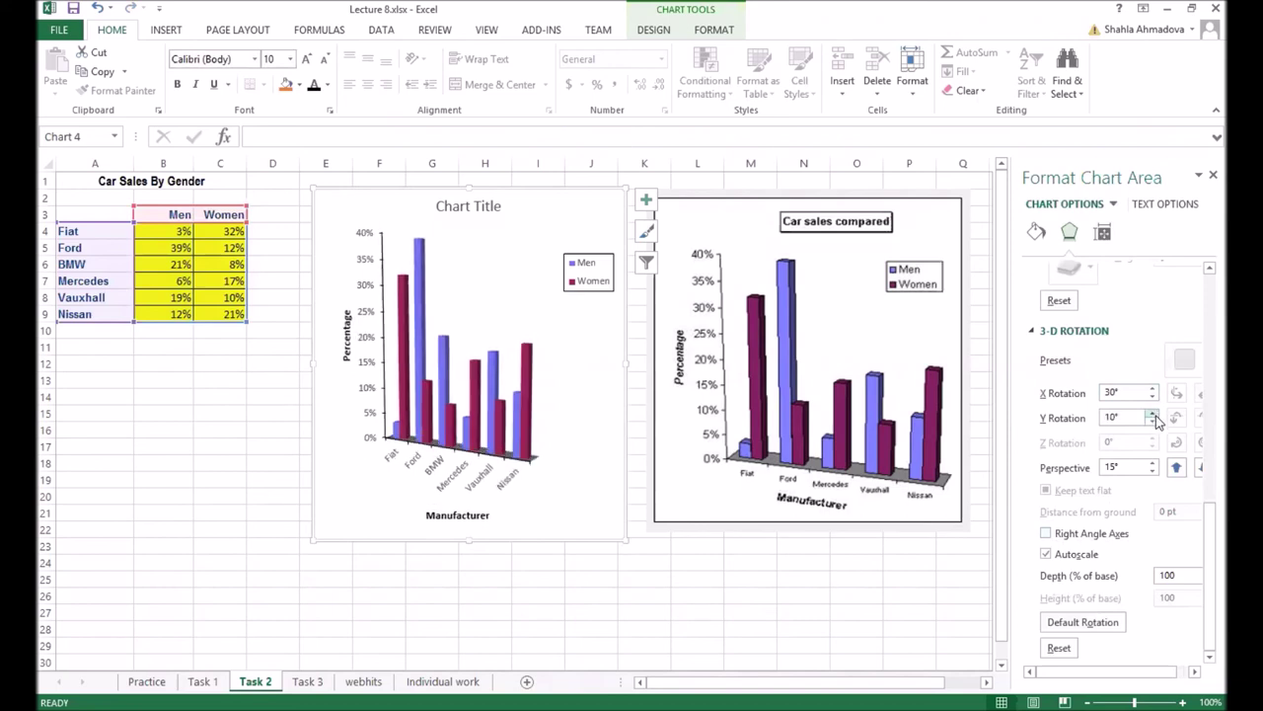
pyautogui.click(1152, 397)
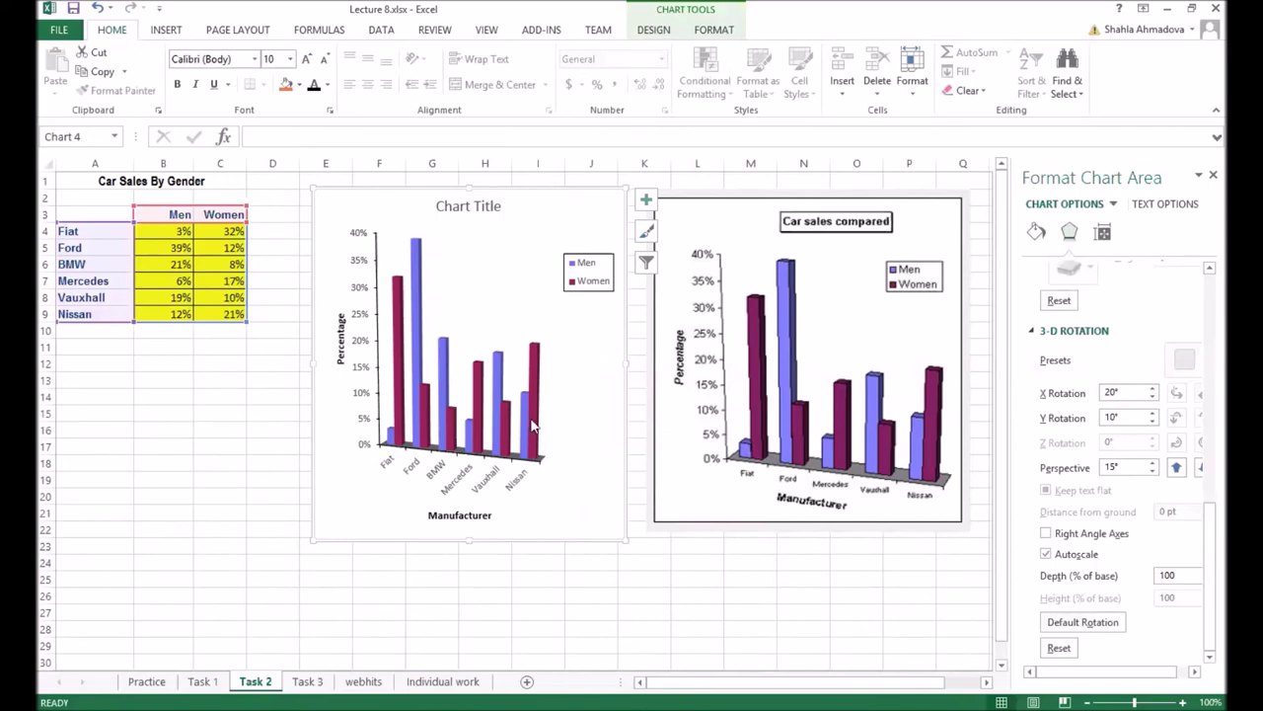
pyautogui.moveTo(532, 418)
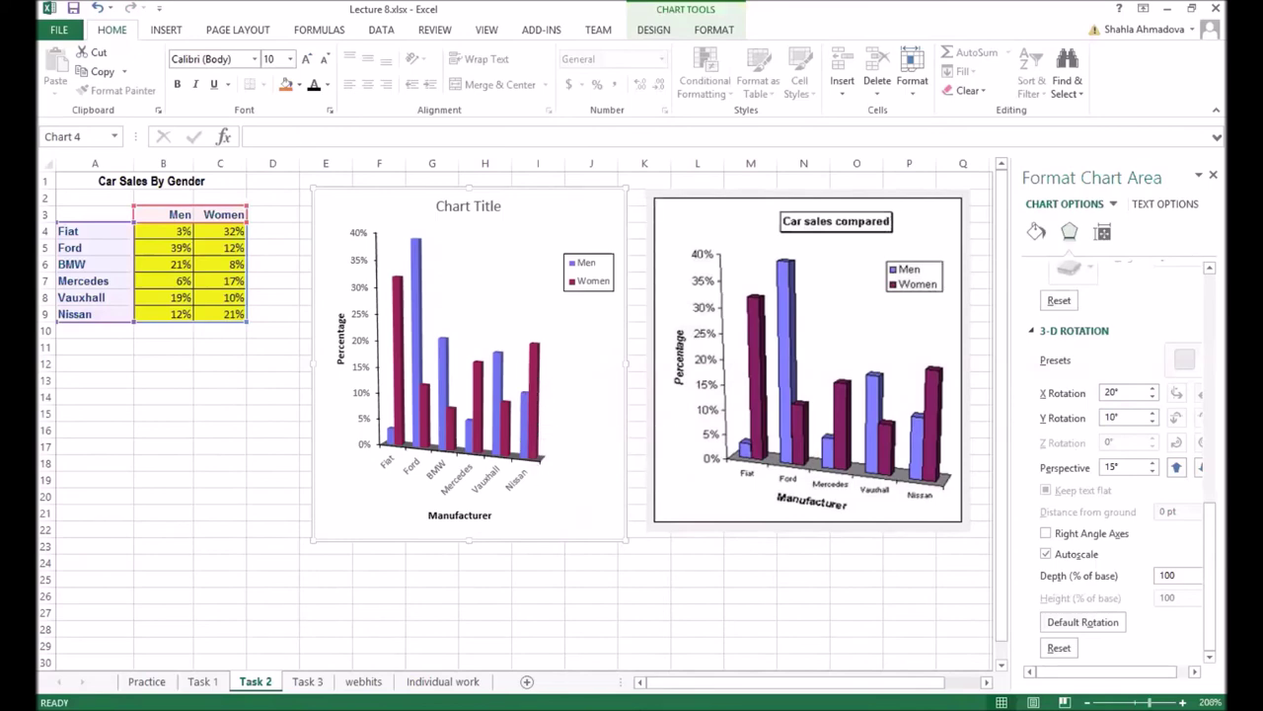
# - Give the blue Men columns in the chart a solid black border line
pyautogui.scroll(7, 428, 302)
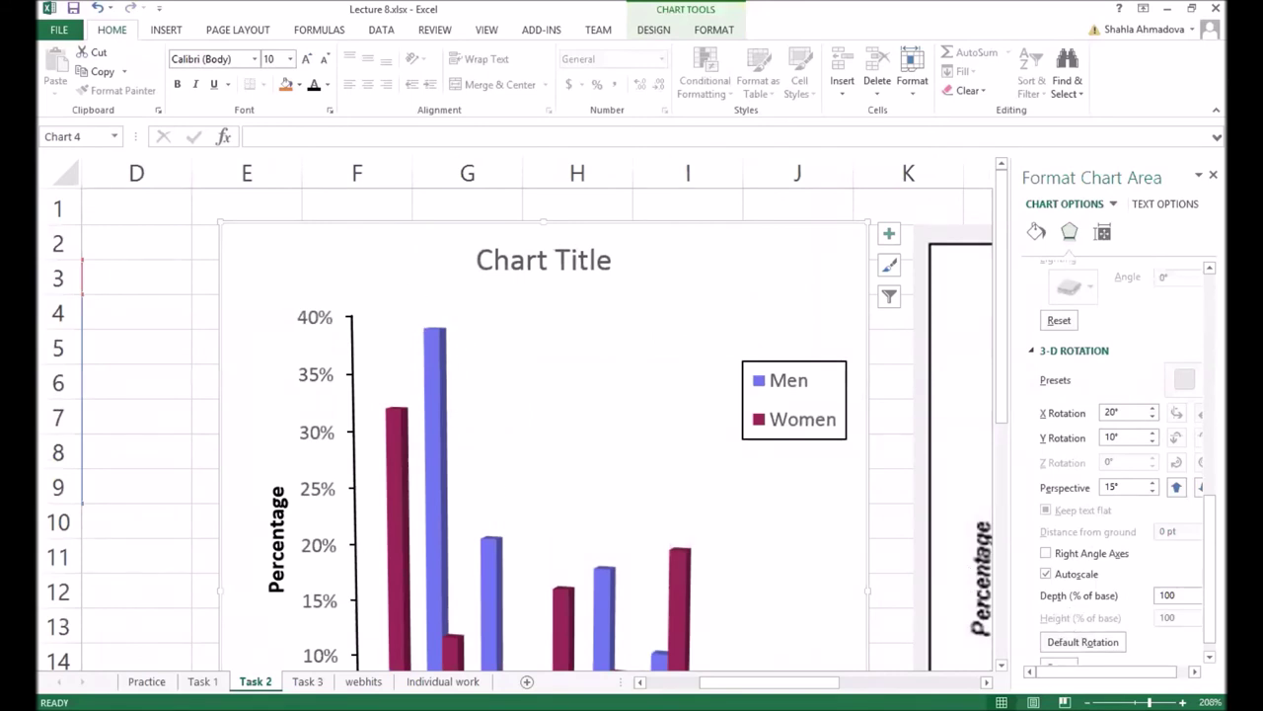
pyautogui.scroll(-4, 522, 416)
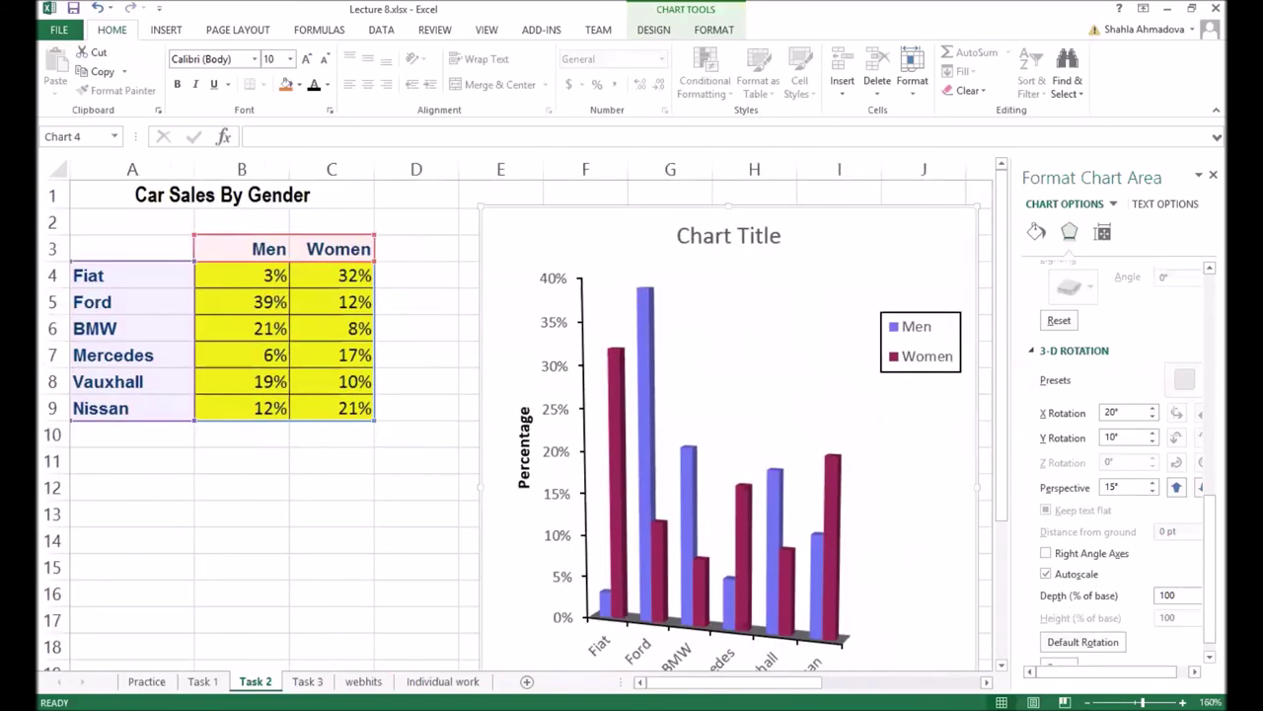
pyautogui.scroll(-10, 522, 416)
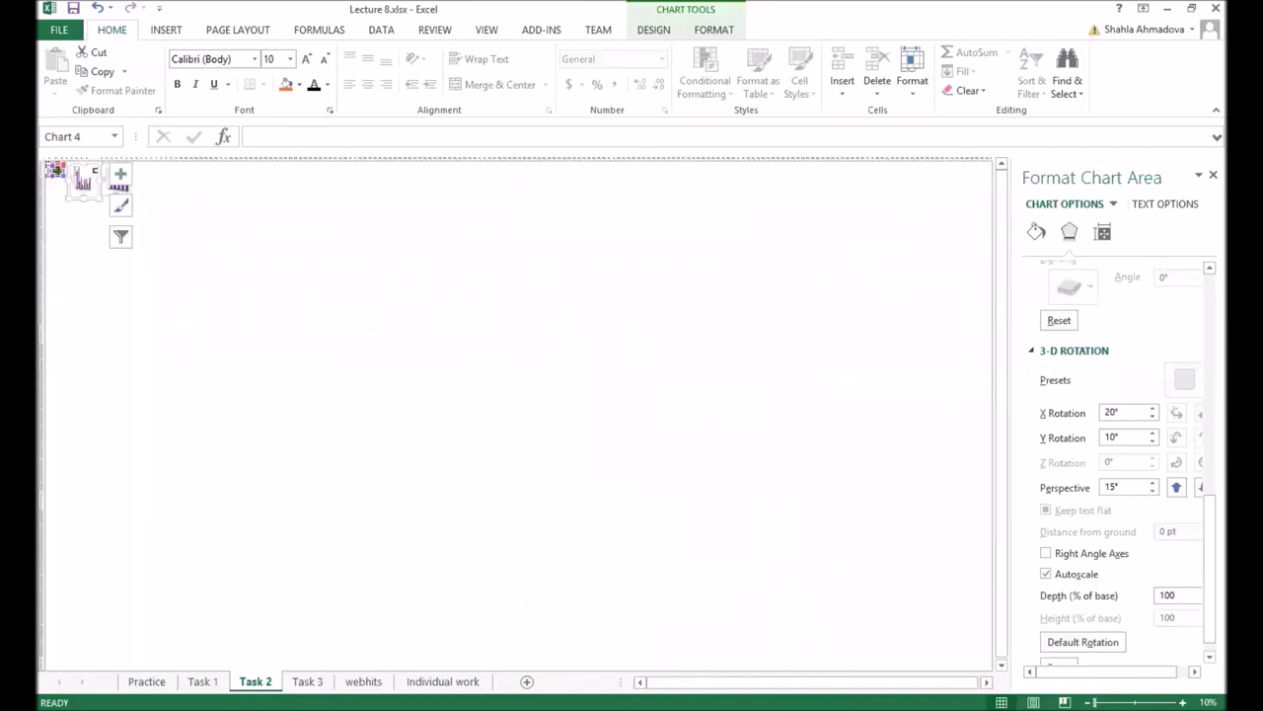
pyautogui.scroll(7, 563, 407)
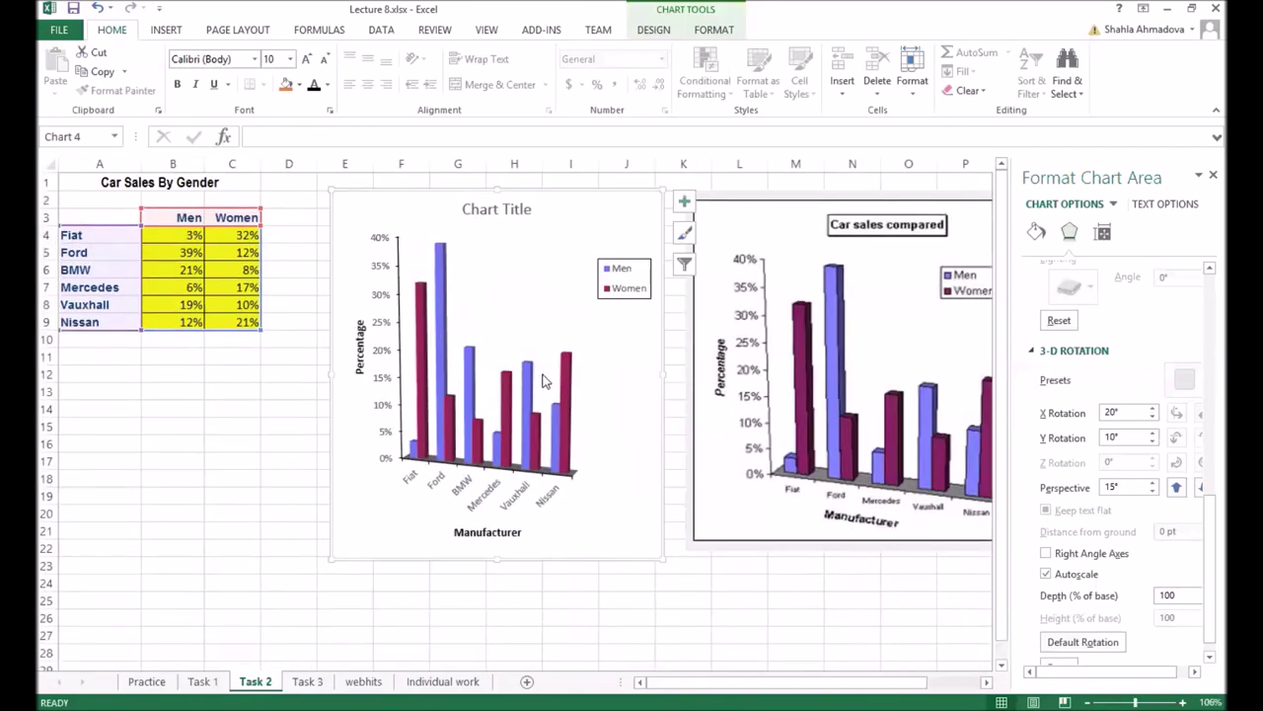
pyautogui.click(542, 380)
pyautogui.click(531, 395)
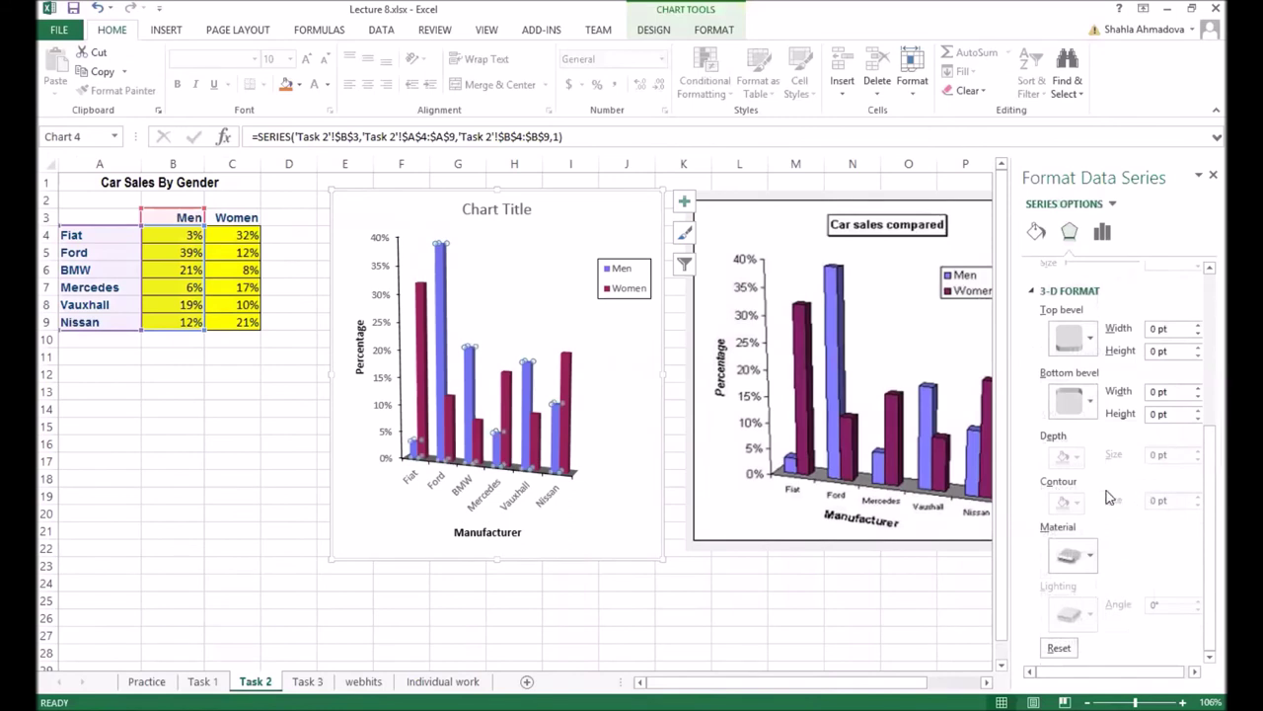
pyautogui.click(1039, 233)
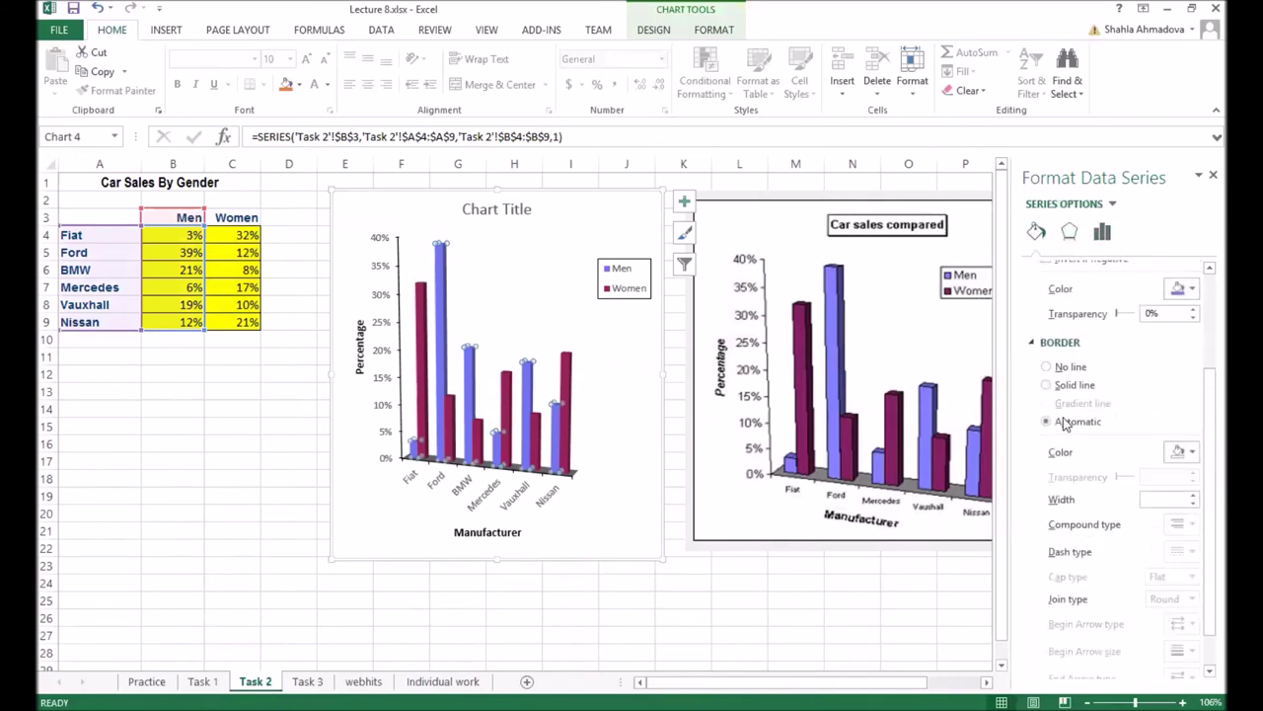
pyautogui.click(1071, 388)
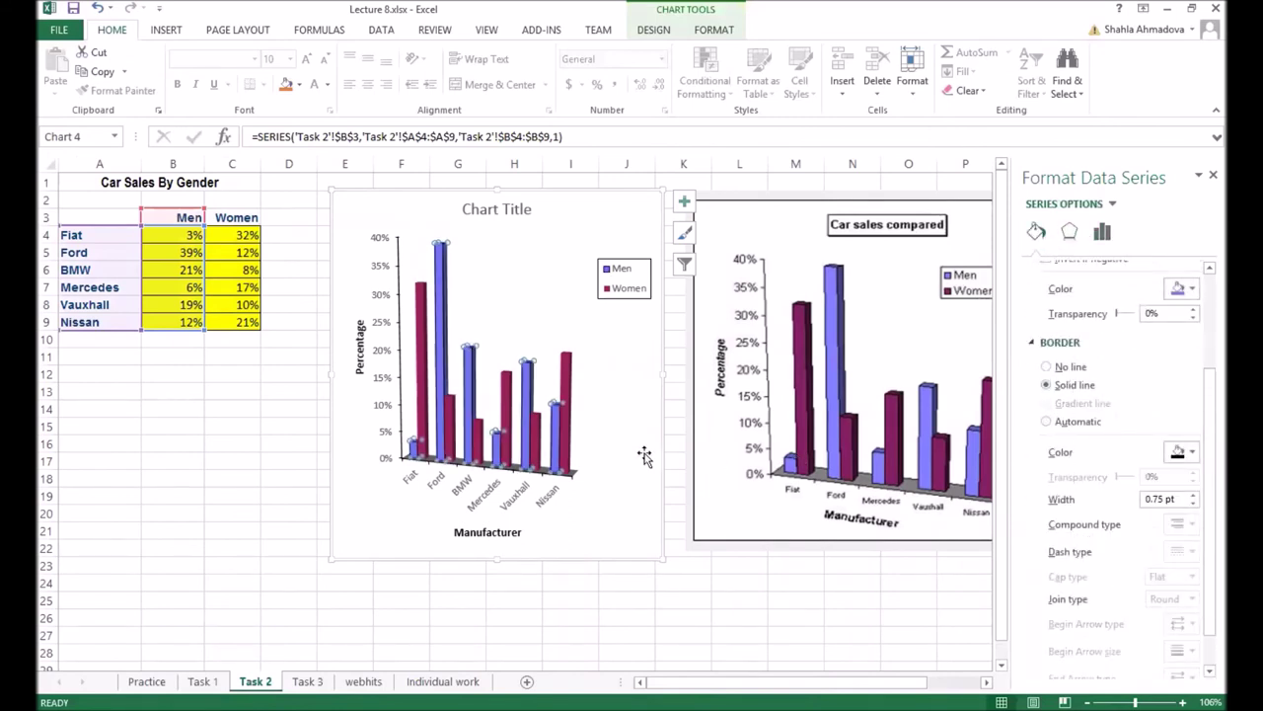
# - Give the dark red Women columns a solid black border line and close the formatting pane
pyautogui.click(572, 388)
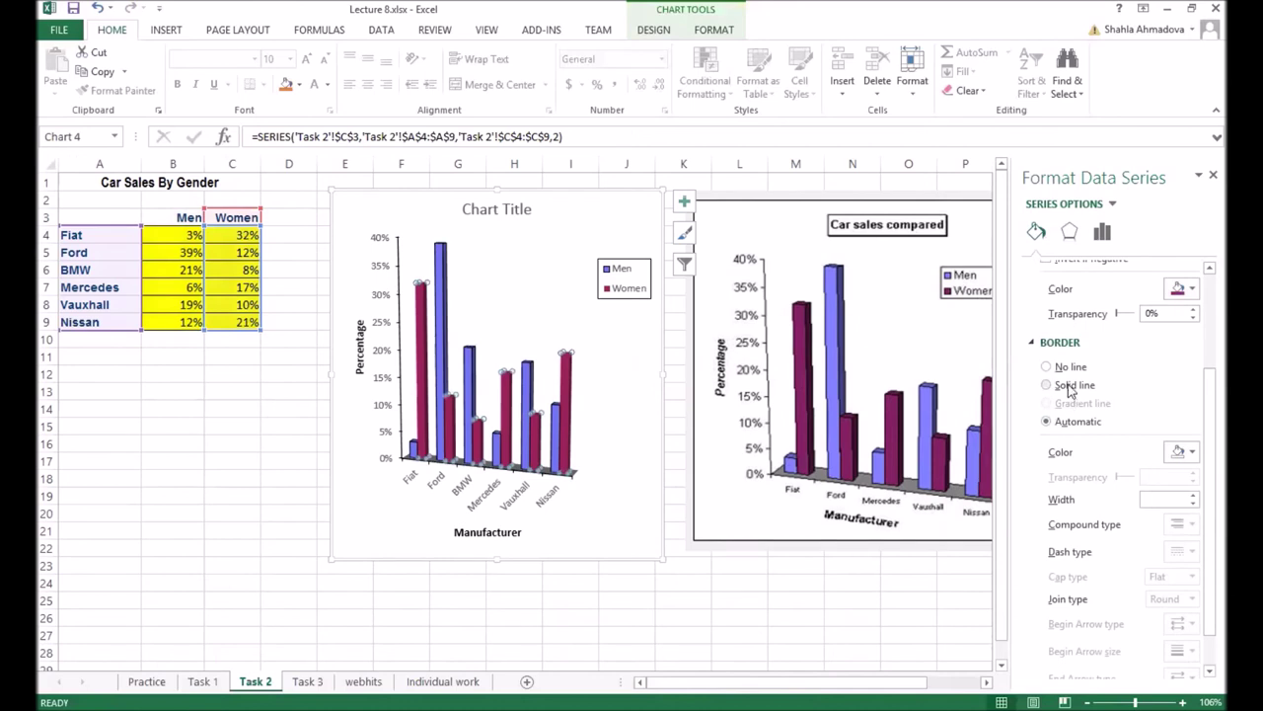
pyautogui.click(1071, 388)
pyautogui.click(598, 570)
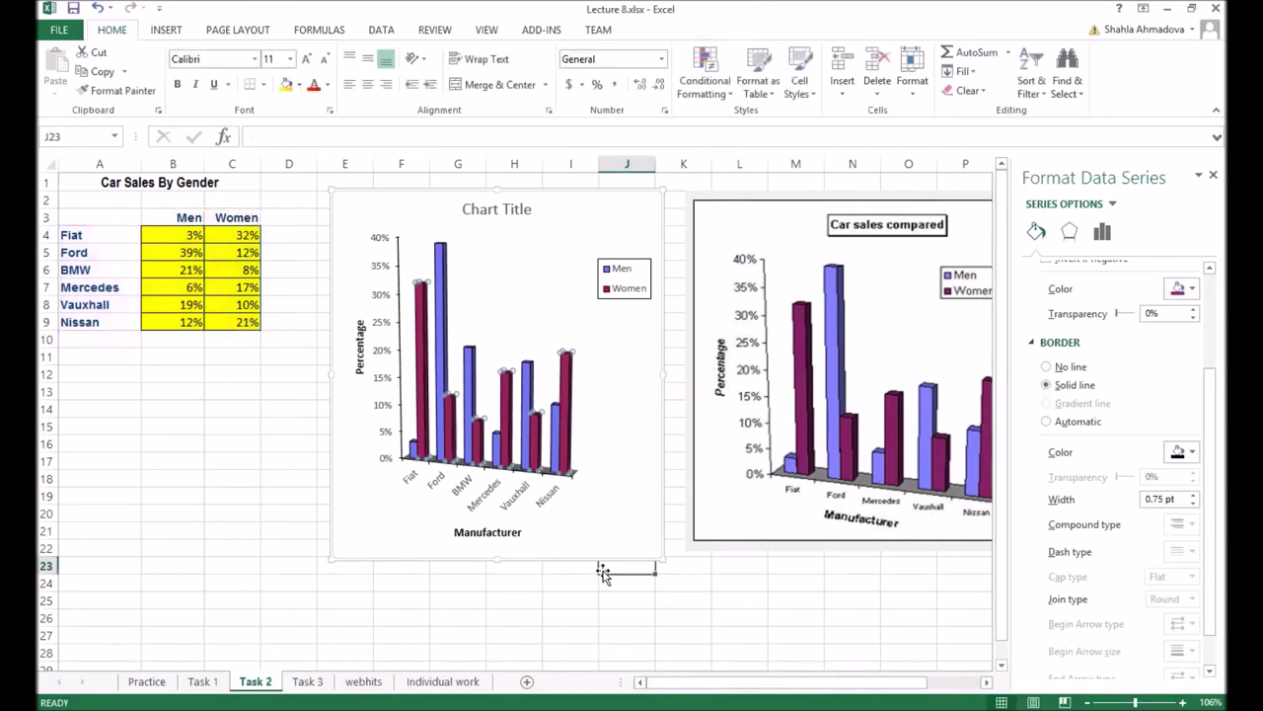
pyautogui.click(571, 506)
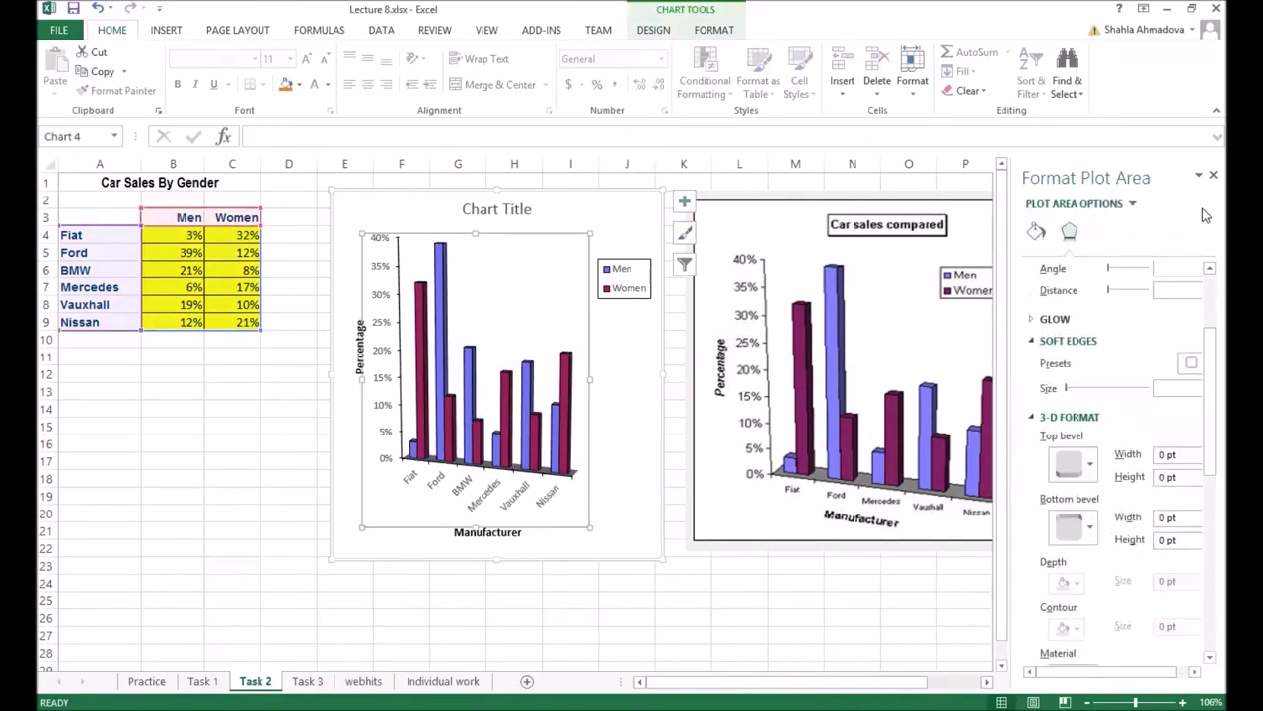
pyautogui.click(1213, 175)
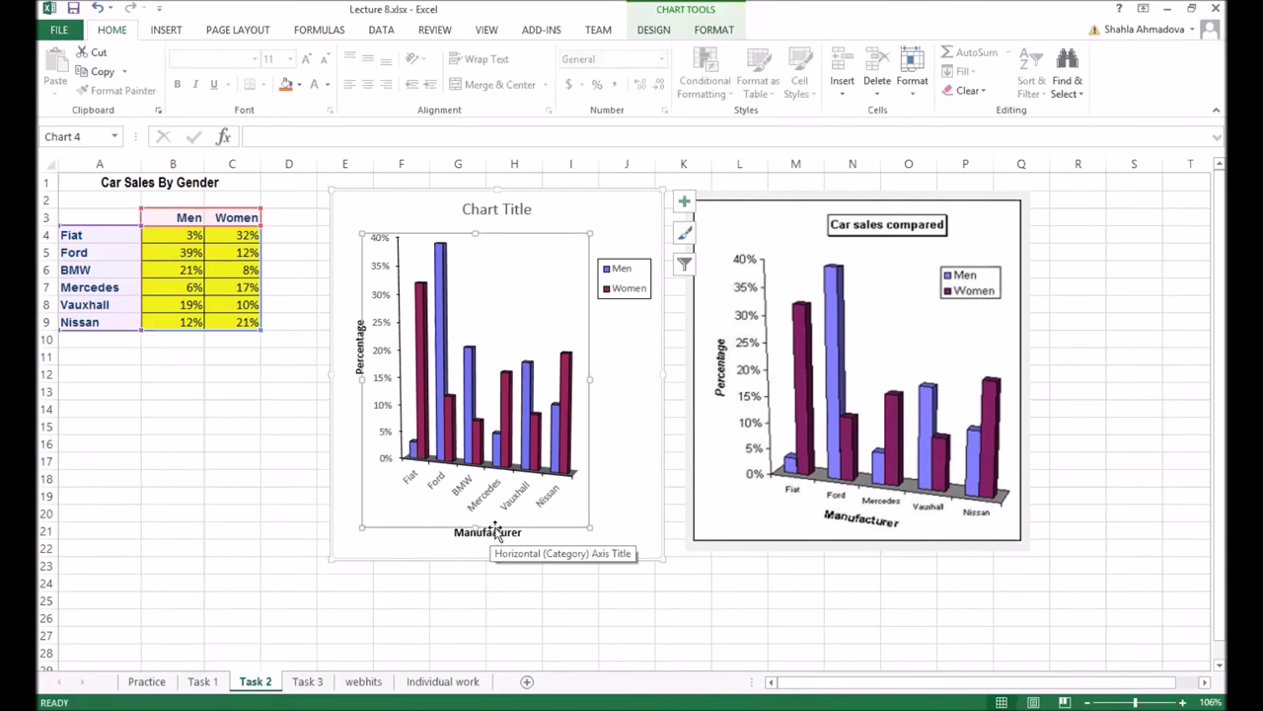
# - Set the custom text angle of the manufacturer names on the horizontal axis to 1°
pyautogui.click(487, 535)
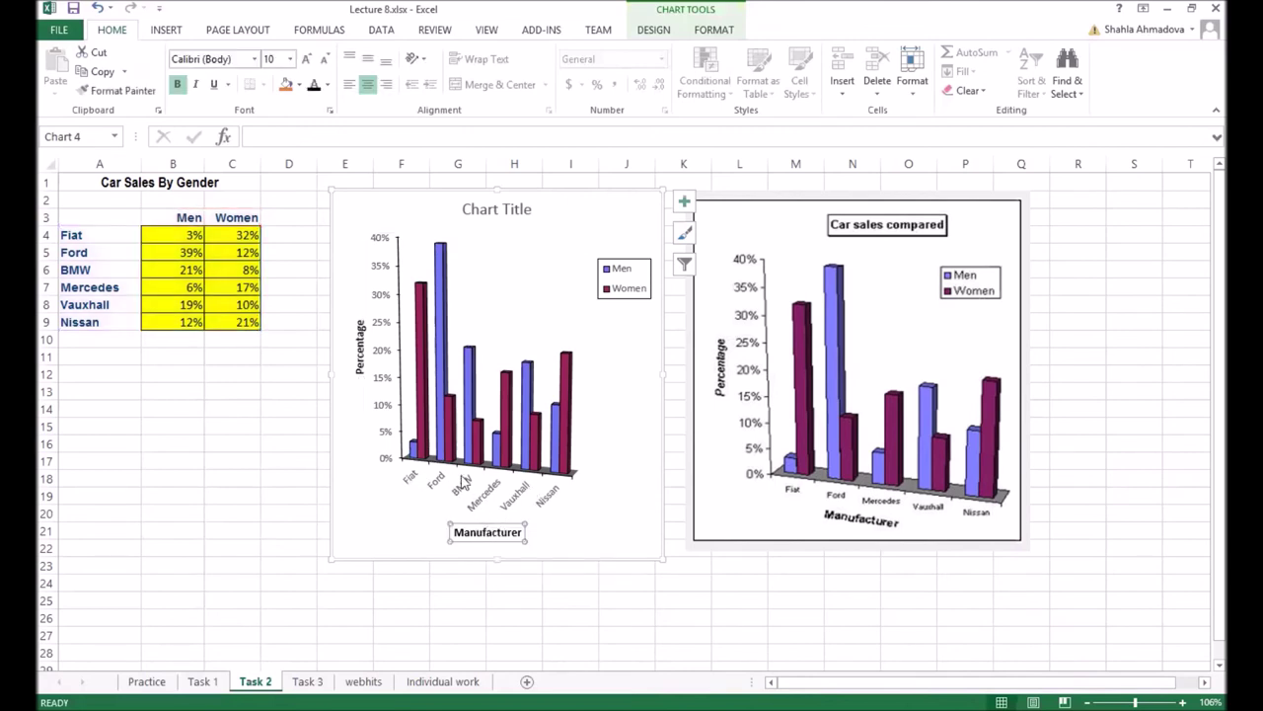
pyautogui.click(467, 494)
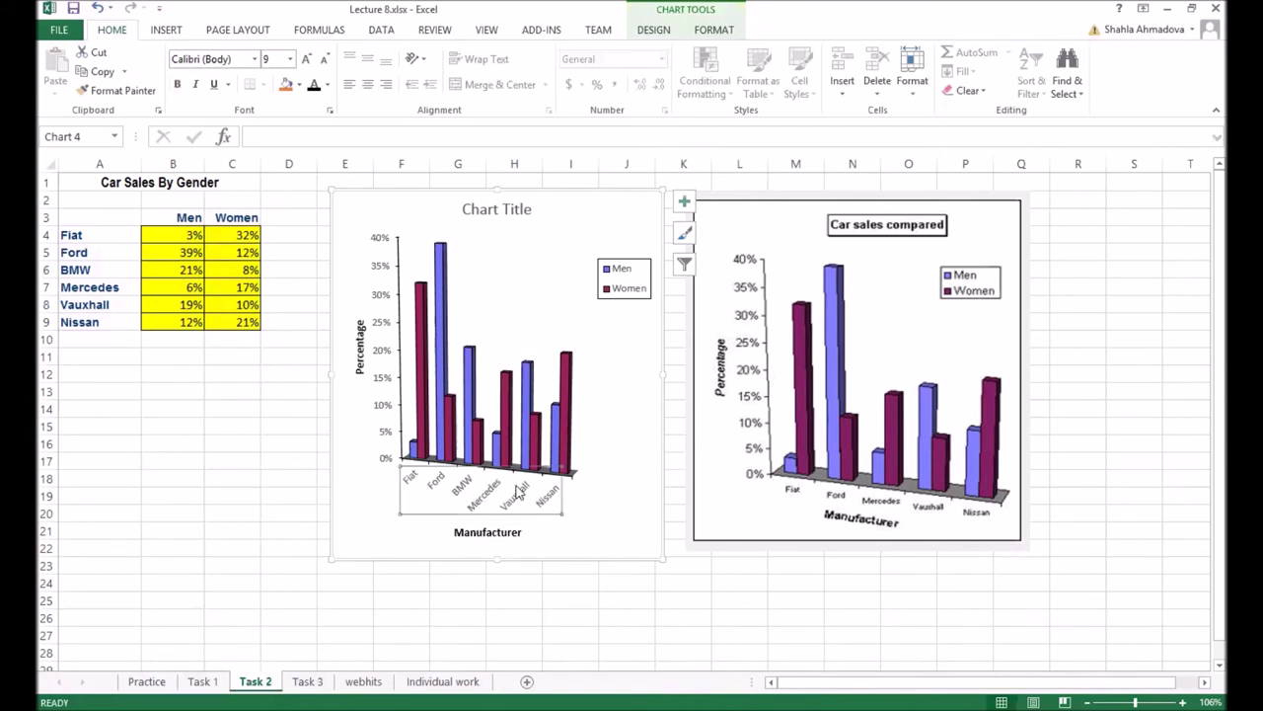
pyautogui.doubleClick(512, 488)
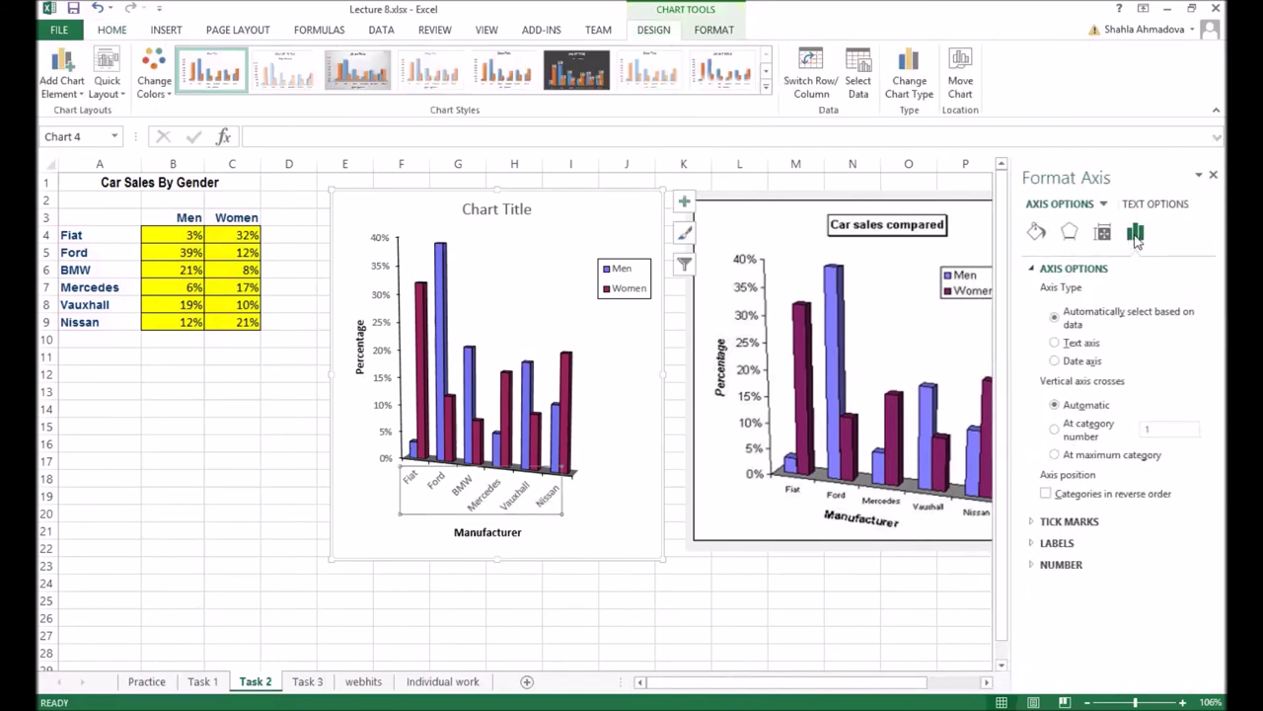
pyautogui.click(1147, 207)
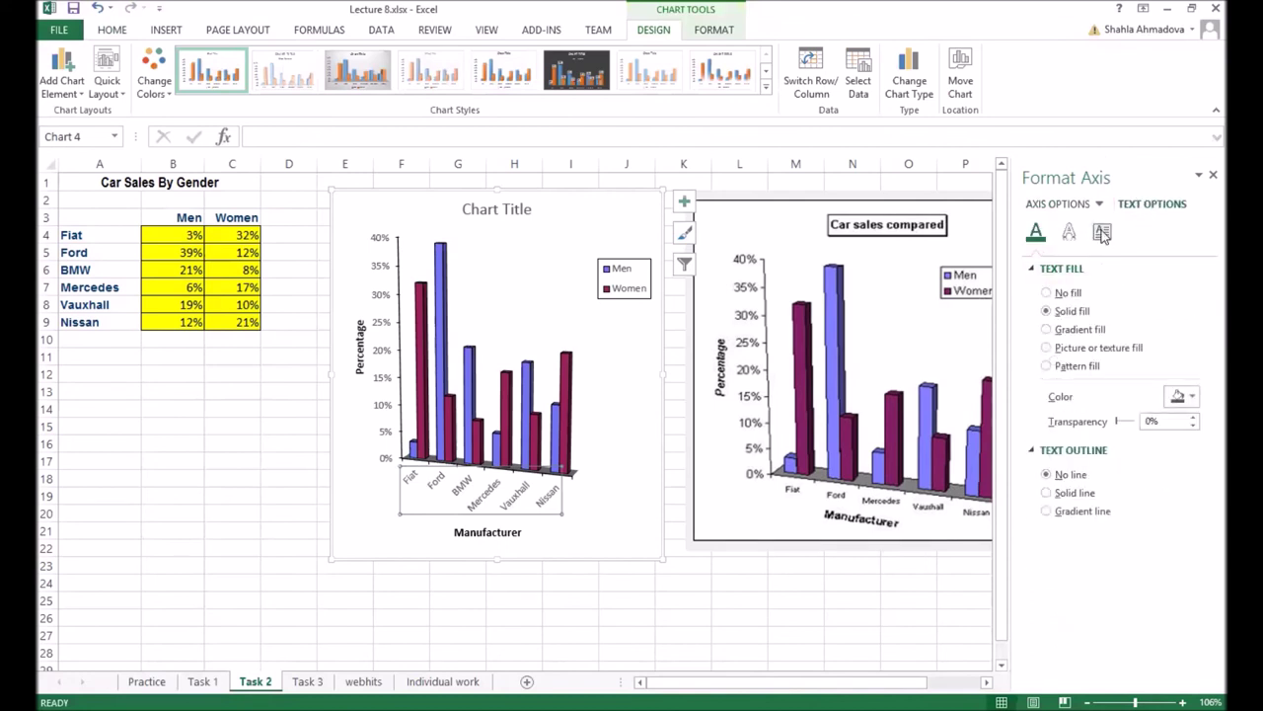
pyautogui.click(1102, 233)
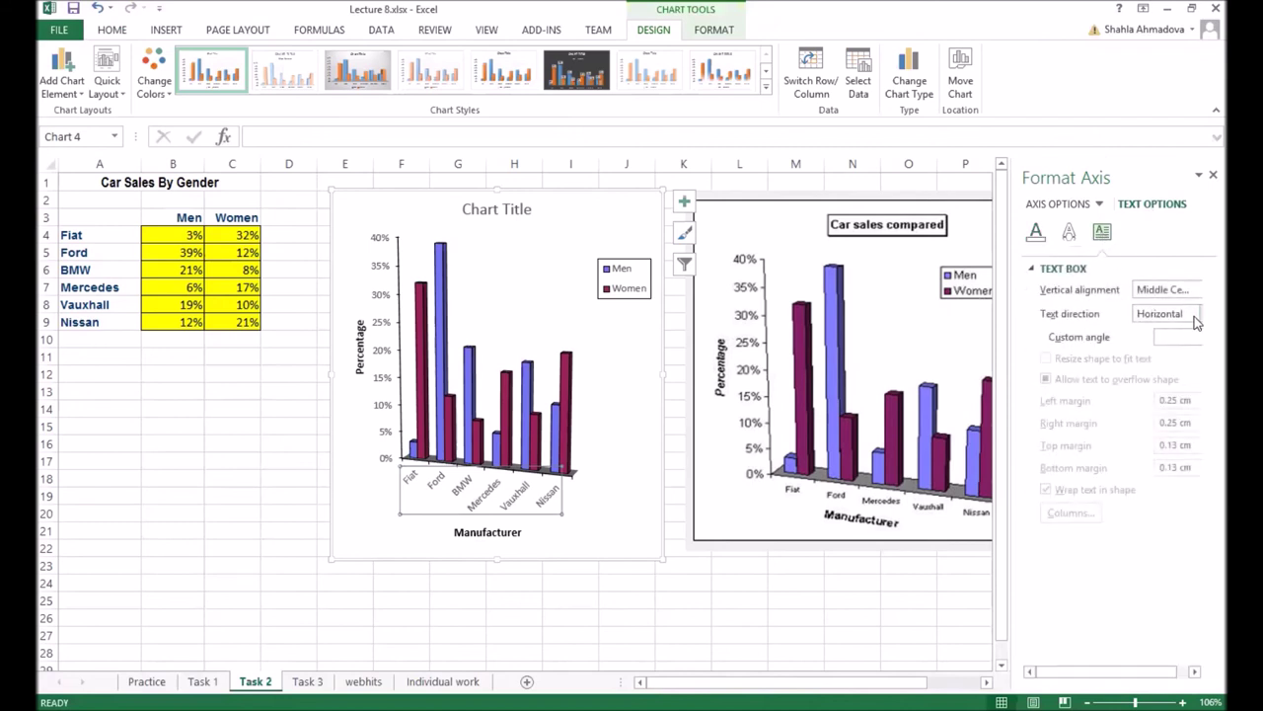
pyautogui.moveTo(1089, 671); pyautogui.dragTo(1162, 674)
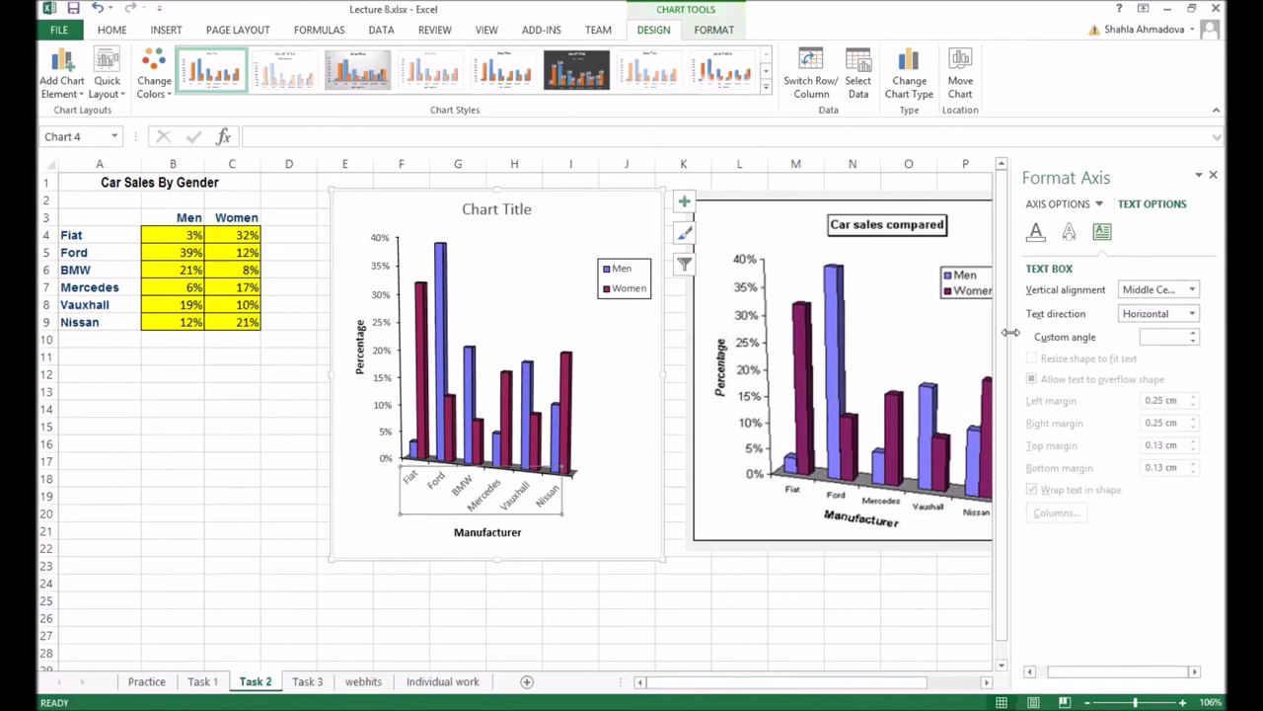
pyautogui.click(1194, 334)
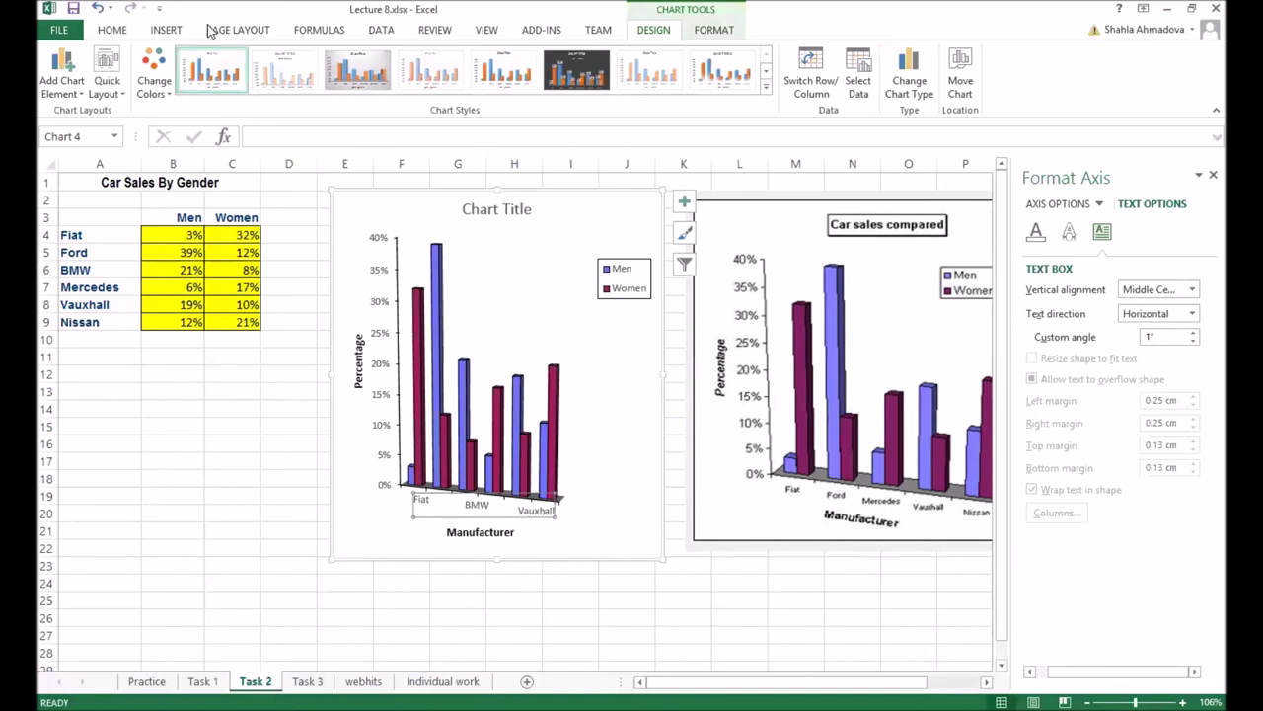
# - Reduce the font size of the horizontal axis labels to 5
pyautogui.click(128, 30)
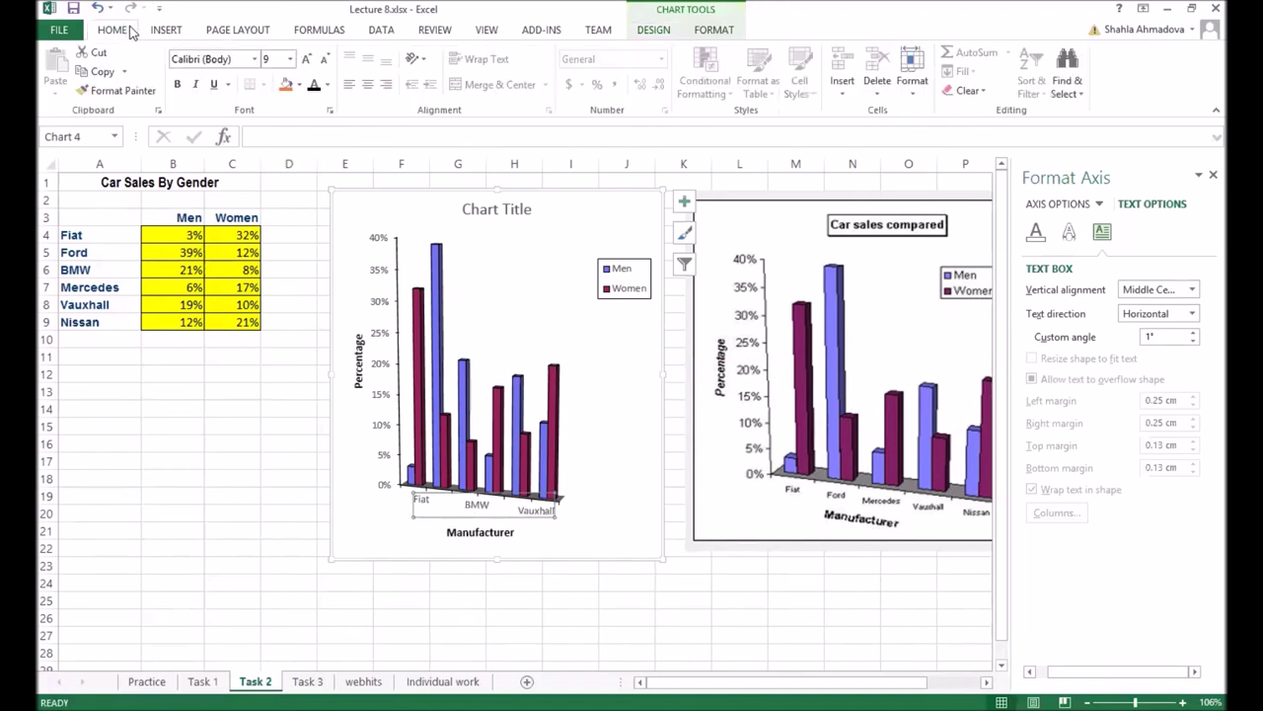
pyautogui.click(326, 61)
pyautogui.click(325, 60)
pyautogui.click(326, 61)
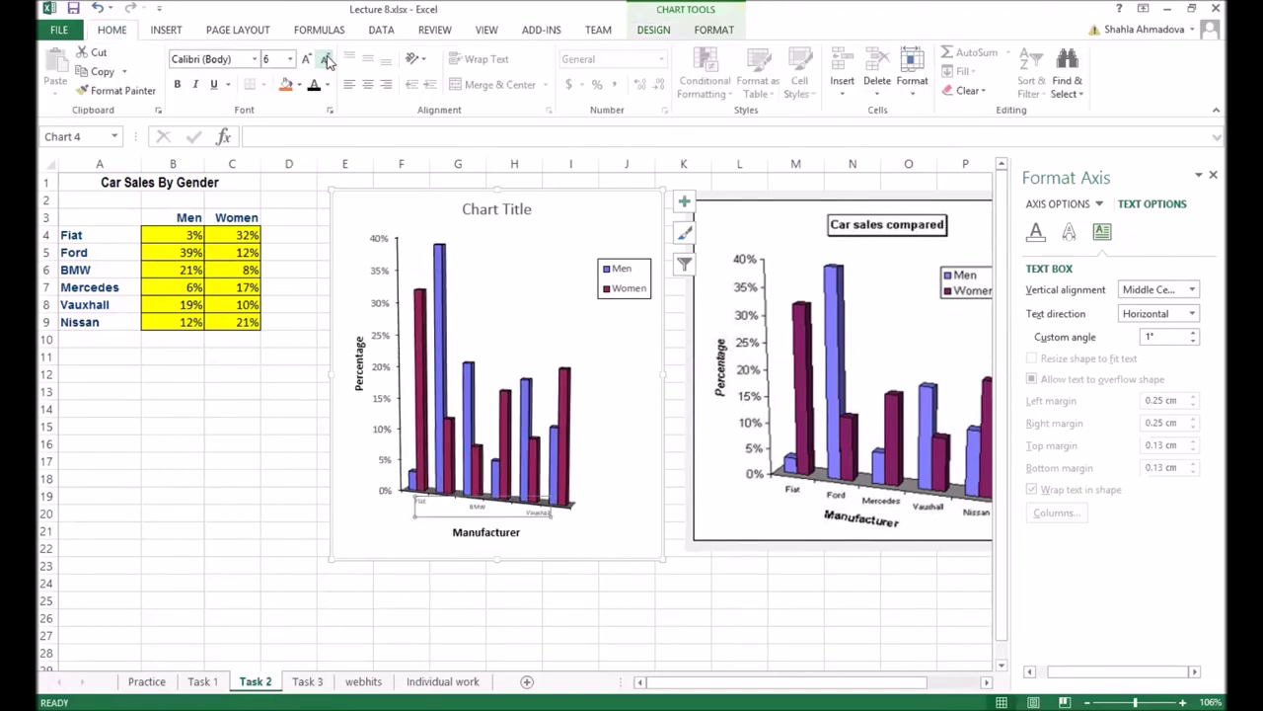
pyautogui.click(326, 60)
pyautogui.moveTo(568, 452)
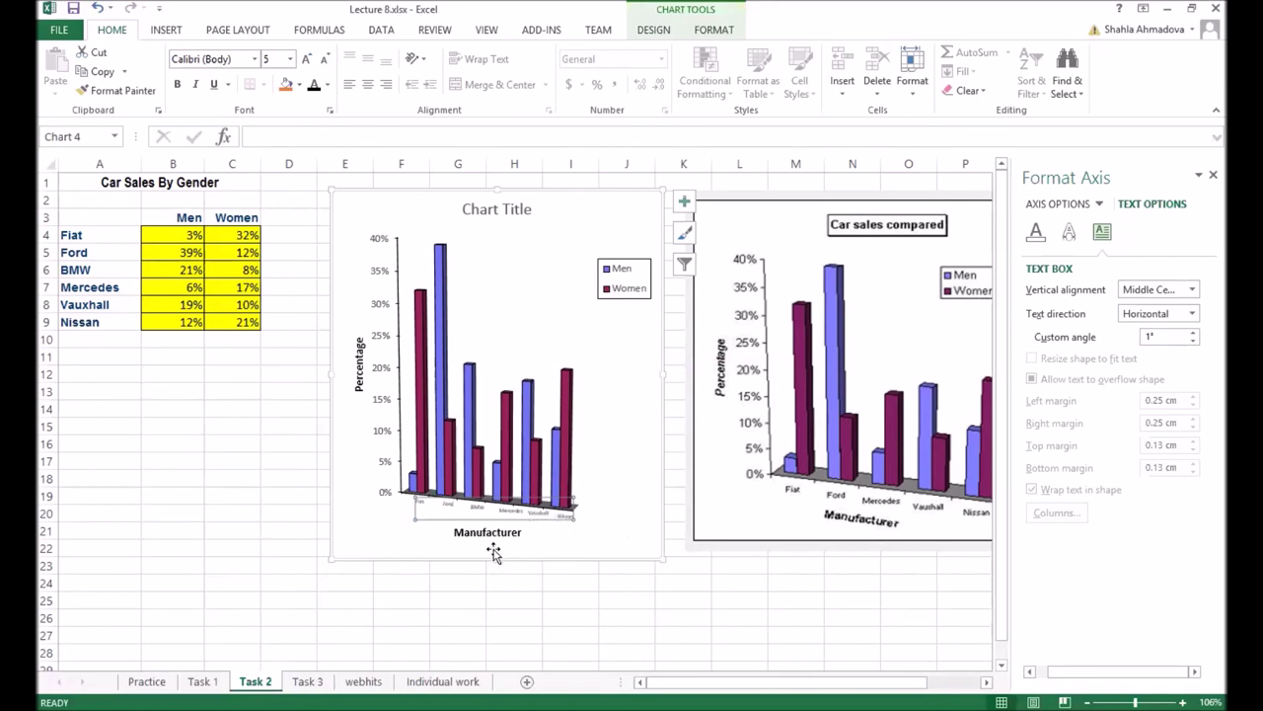
pyautogui.click(557, 543)
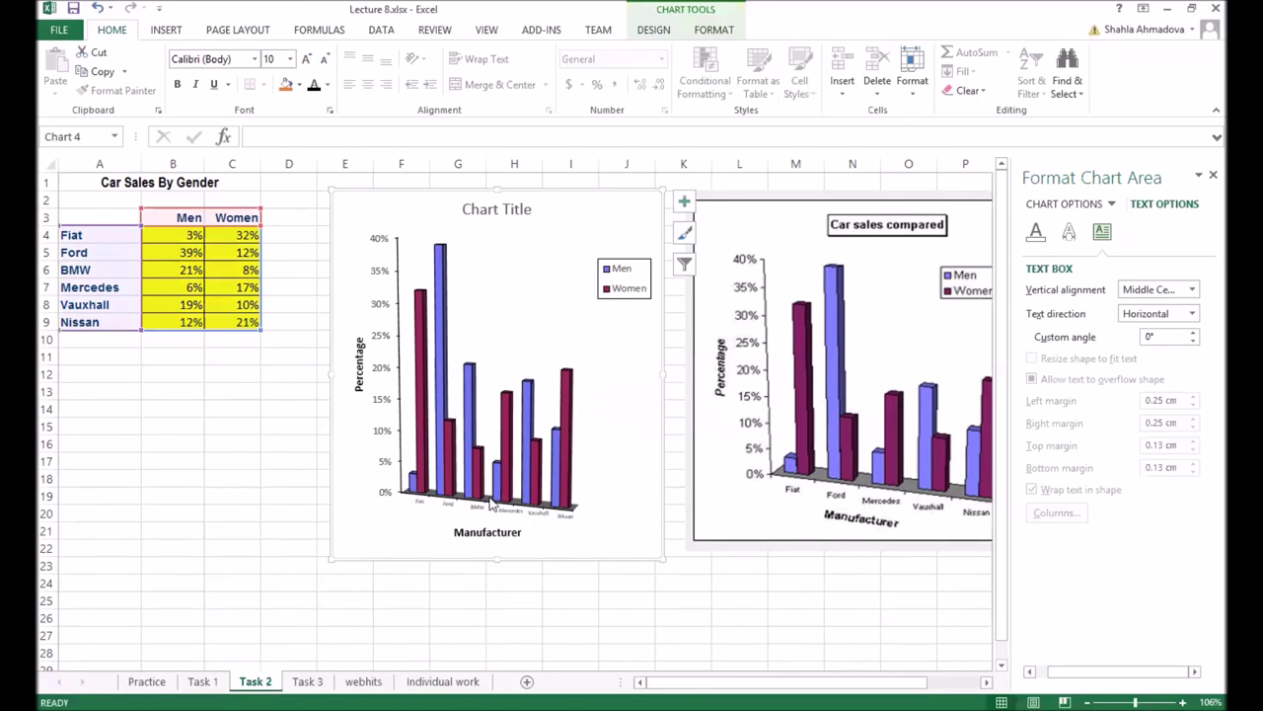
# - Tilt the Manufacturer axis title by setting its custom text angle to 5°
pyautogui.click(483, 534)
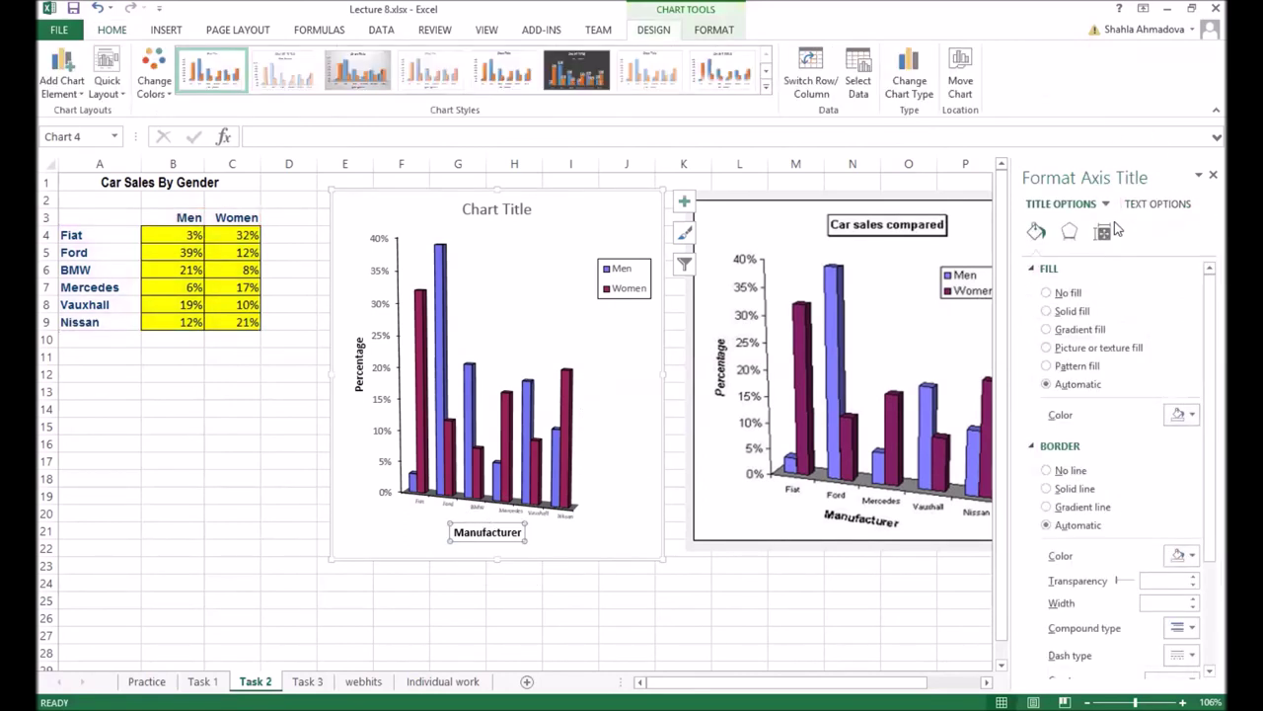
pyautogui.click(1157, 204)
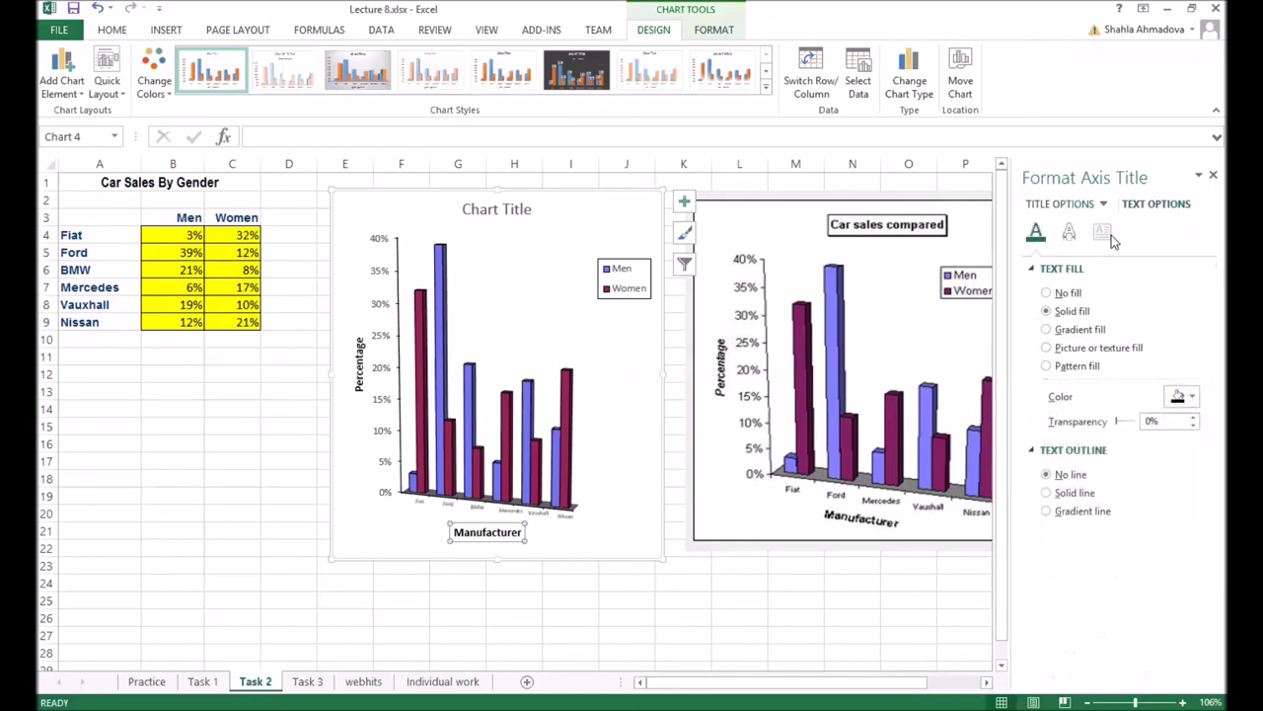
pyautogui.click(1103, 233)
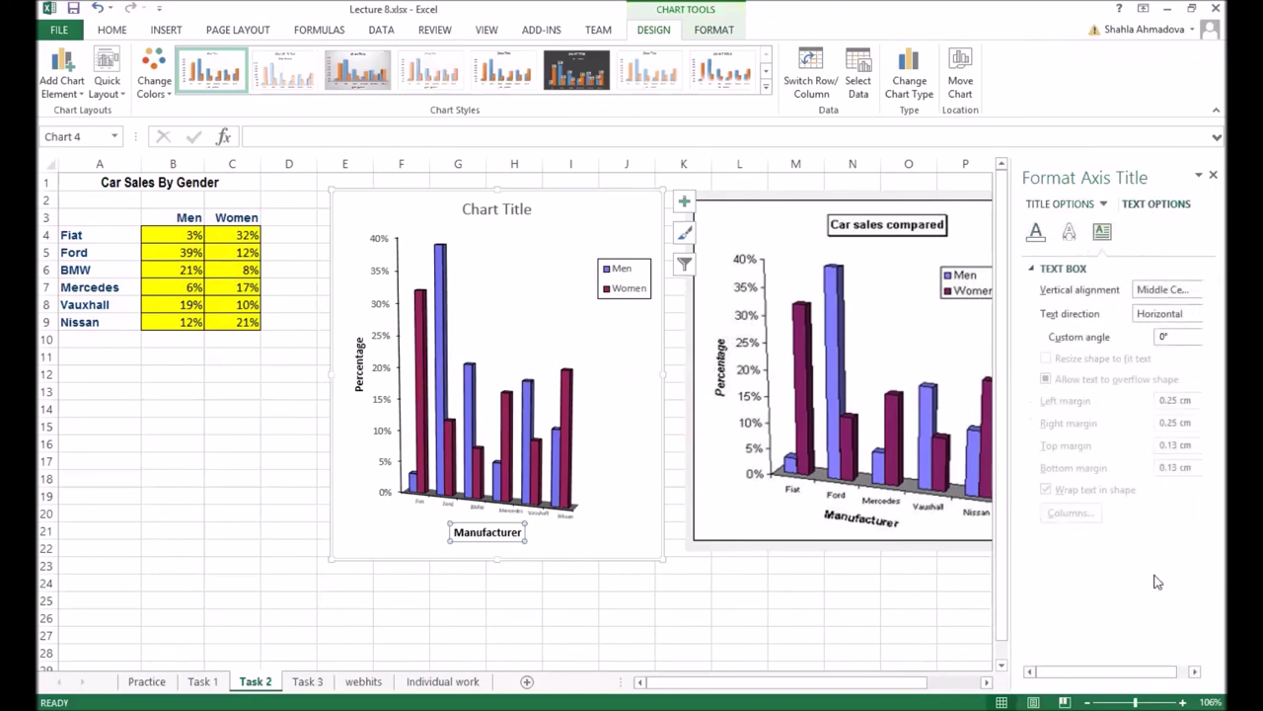
pyautogui.click(1195, 334)
pyautogui.click(1195, 334)
pyautogui.click(1194, 333)
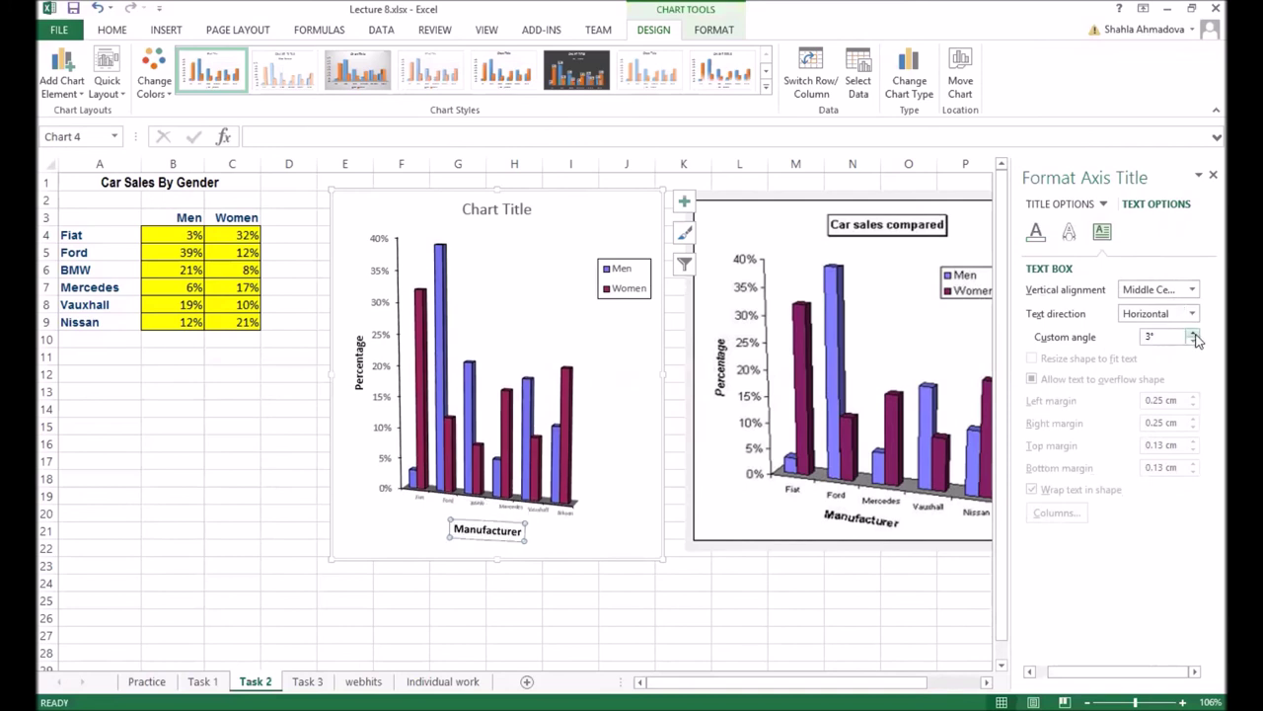
pyautogui.click(1195, 334)
pyautogui.click(1194, 333)
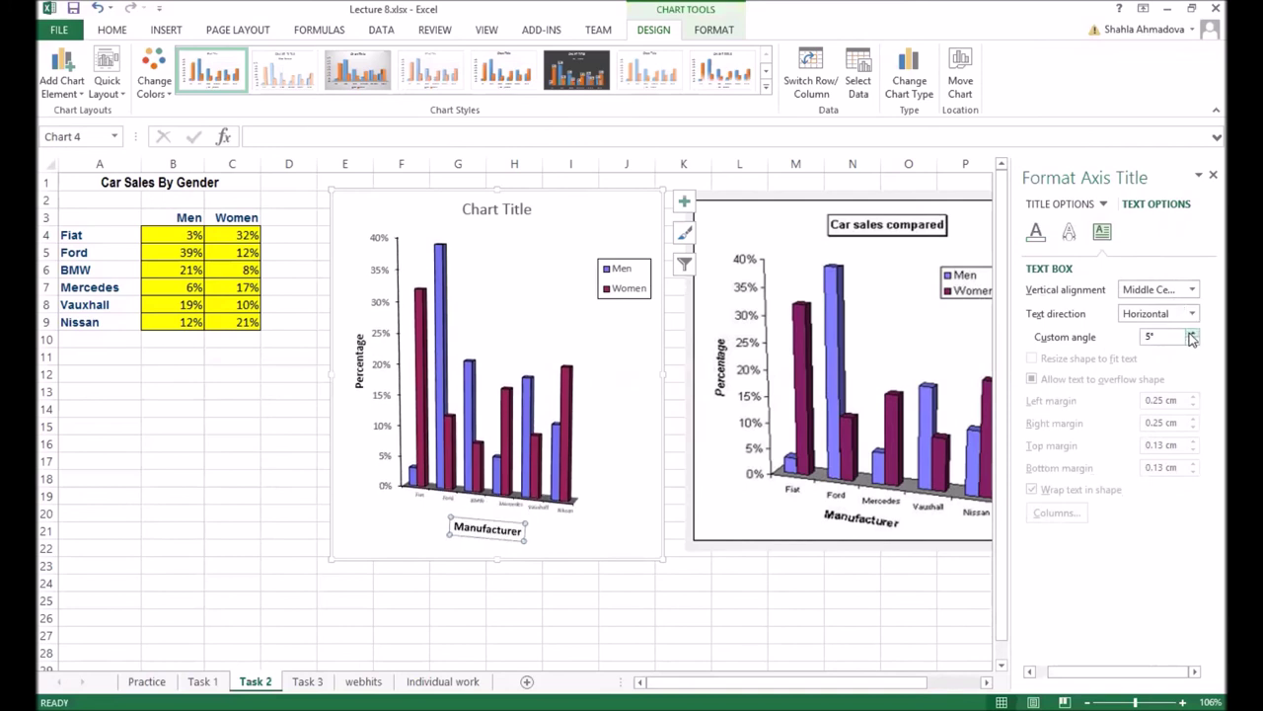
pyautogui.click(603, 510)
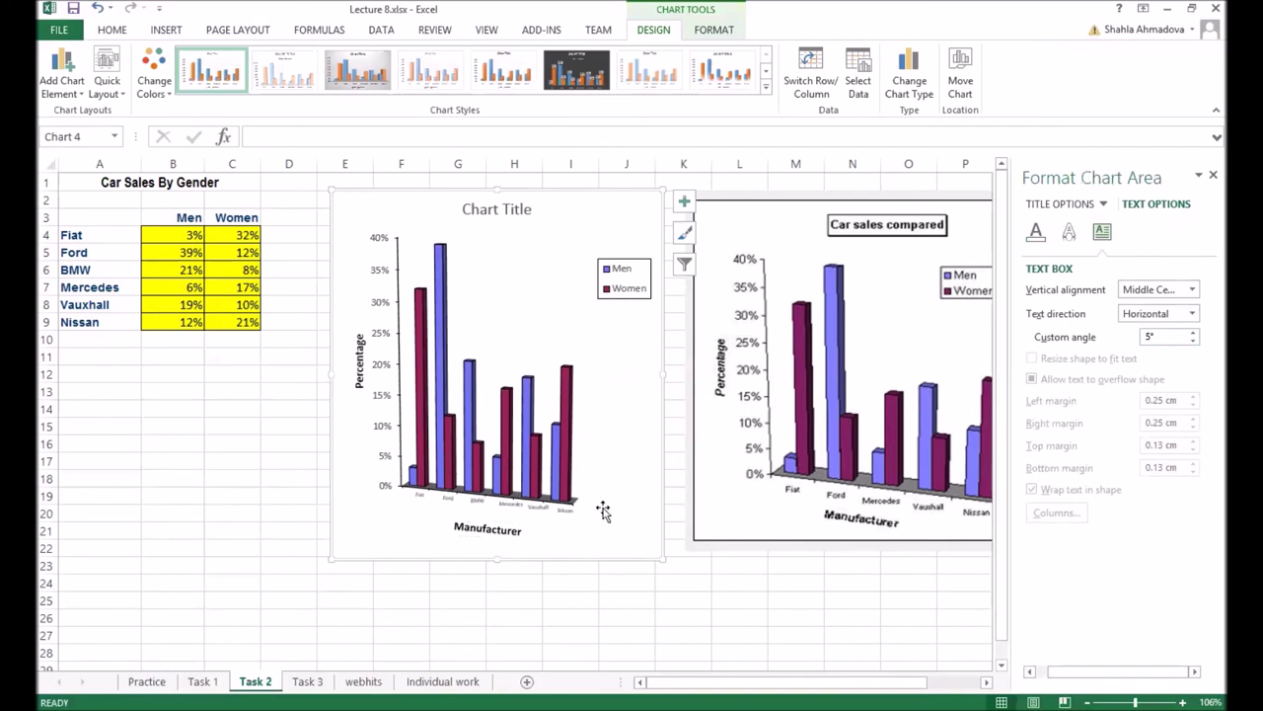
# - Enlarge the chart slightly in width and height so it extends to row 23, and select its plot area
pyautogui.moveTo(662, 560); pyautogui.dragTo(673, 574)
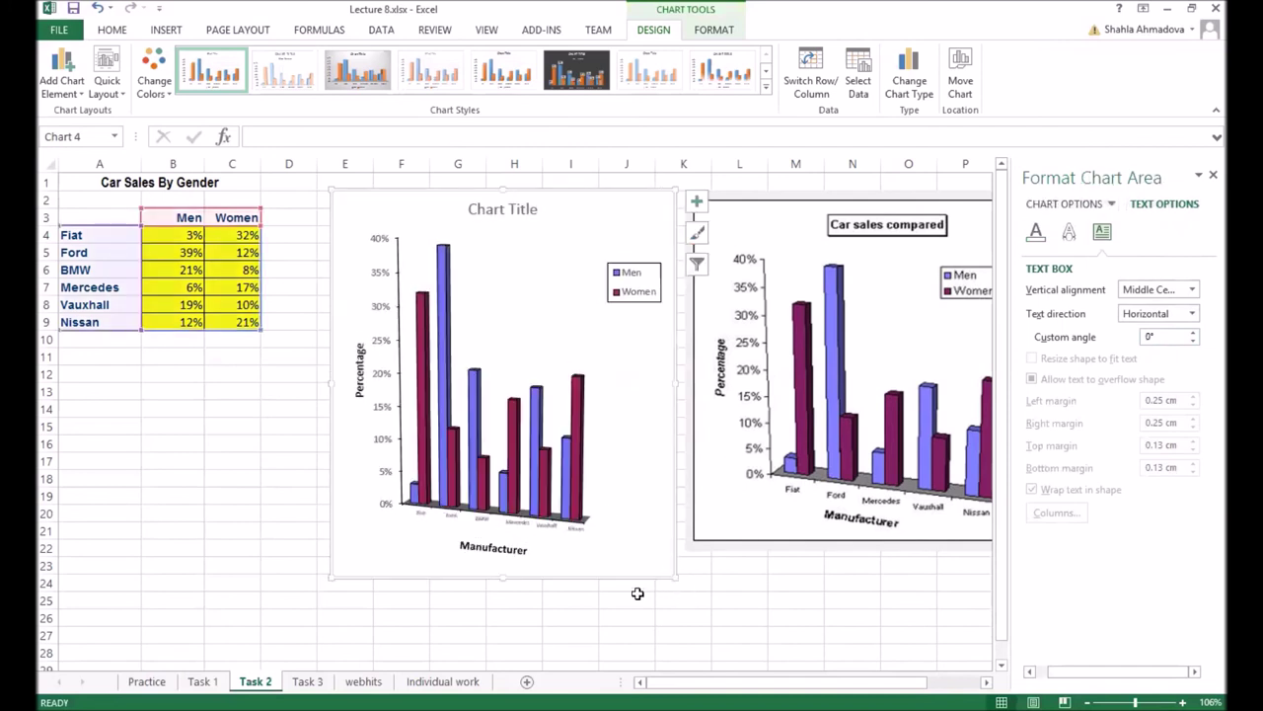
pyautogui.click(544, 538)
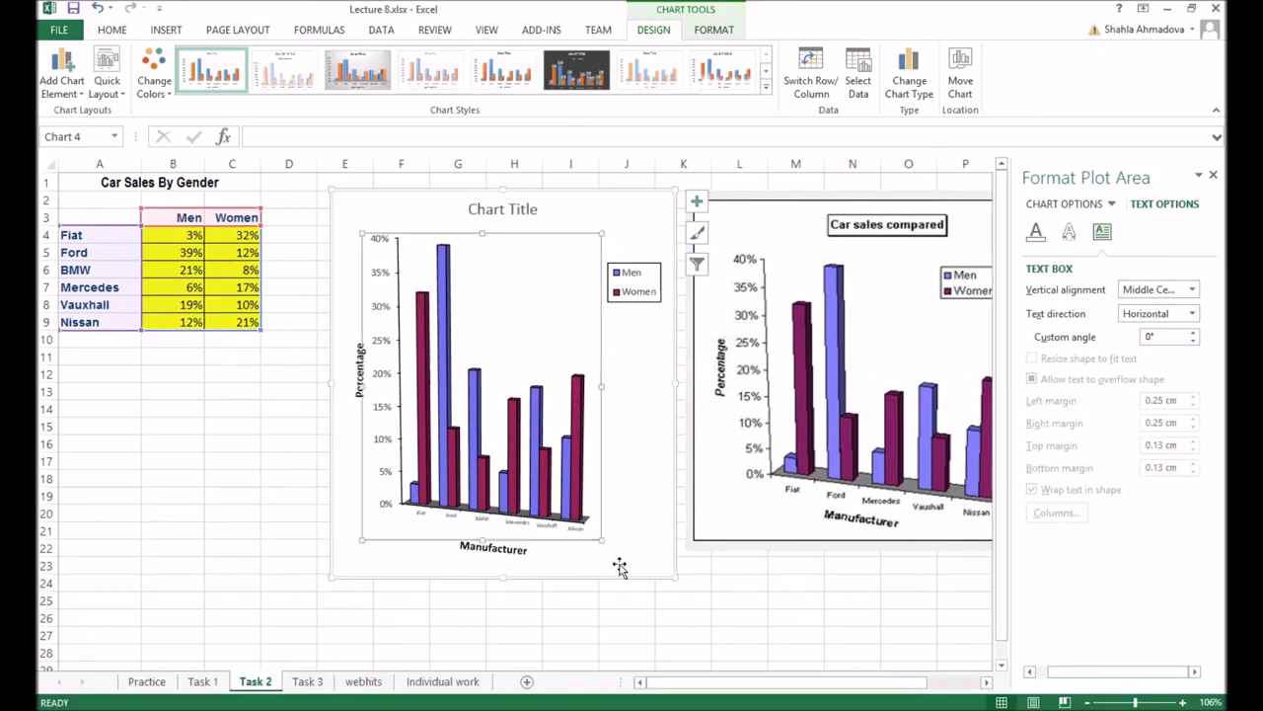
# - Enlarge the plot area slightly towards its lower-right corner and shift the Manufacturer axis title slightly left beneath the columns
pyautogui.moveTo(600, 539); pyautogui.dragTo(614, 553)
pyautogui.click(486, 559)
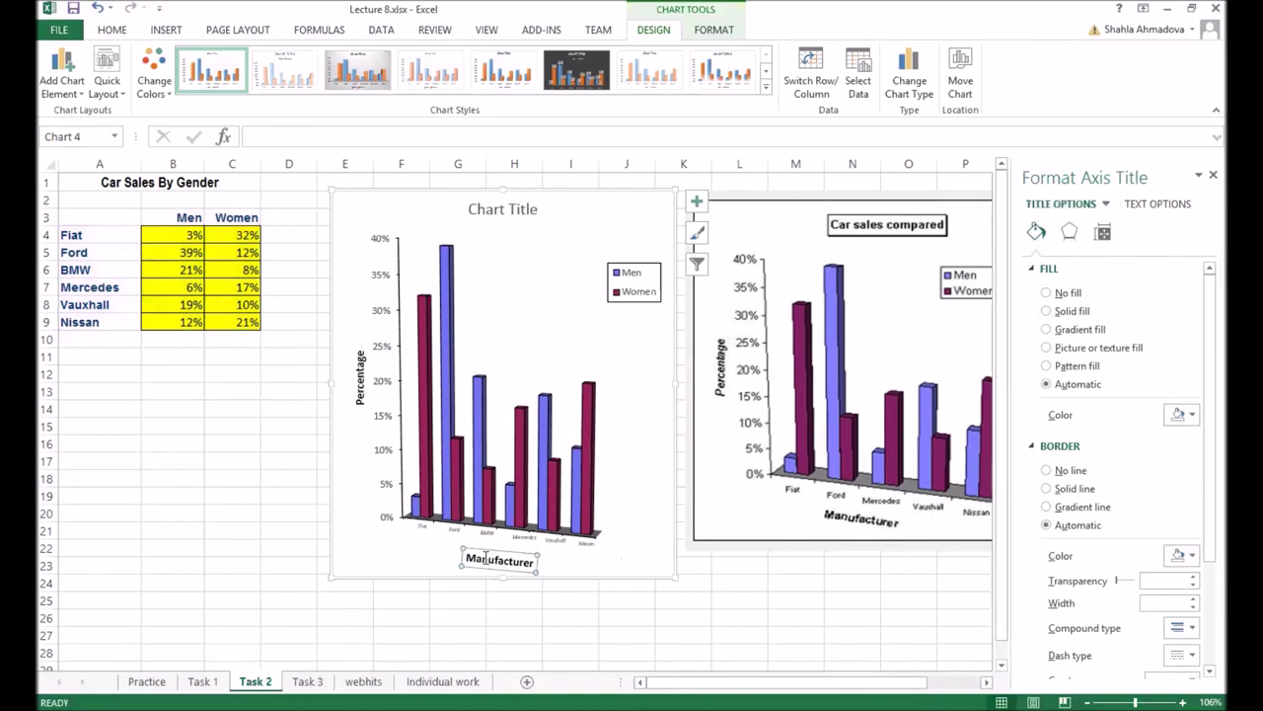
pyautogui.click(499, 555)
pyautogui.moveTo(500, 550); pyautogui.dragTo(490, 547)
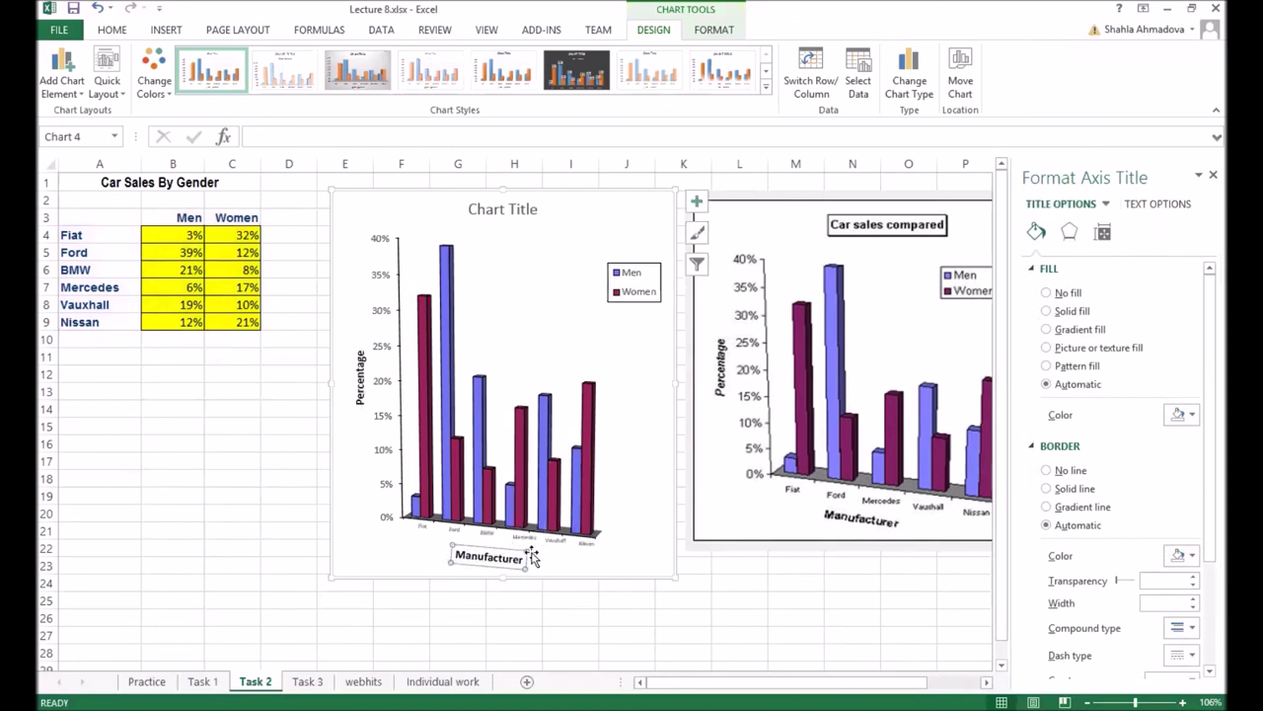
pyautogui.click(563, 550)
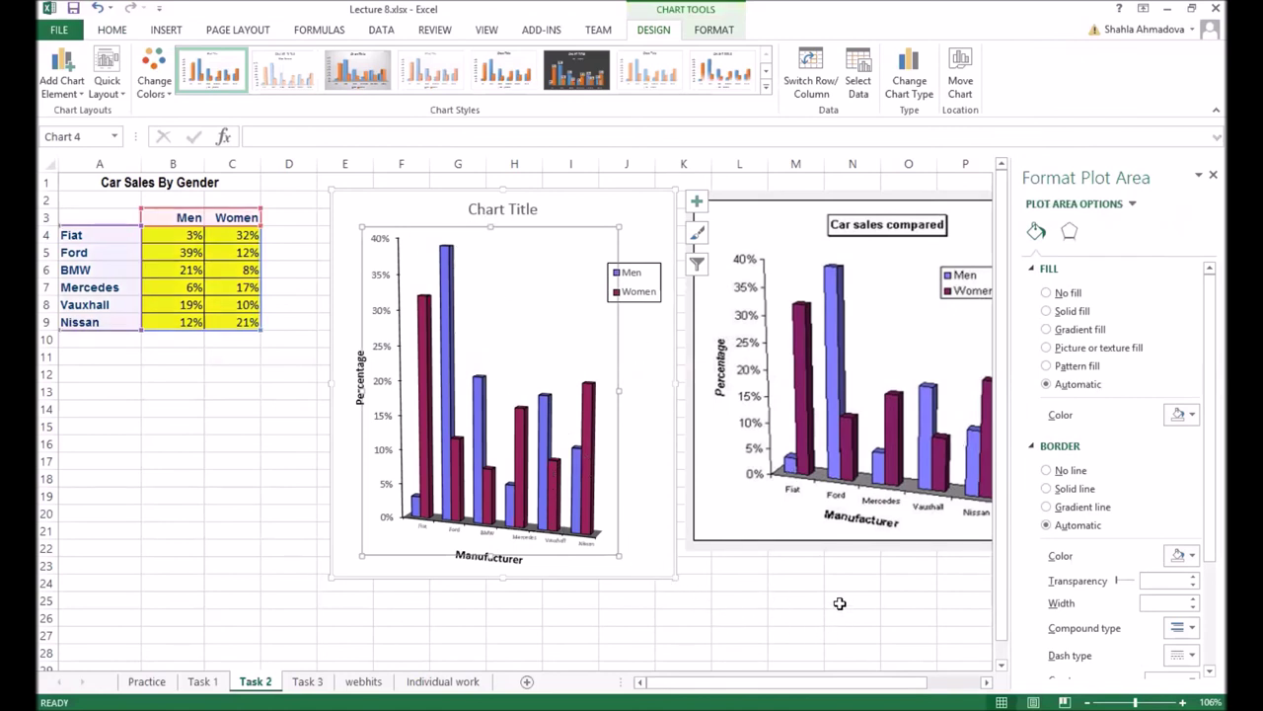
pyautogui.click(1213, 175)
pyautogui.click(645, 358)
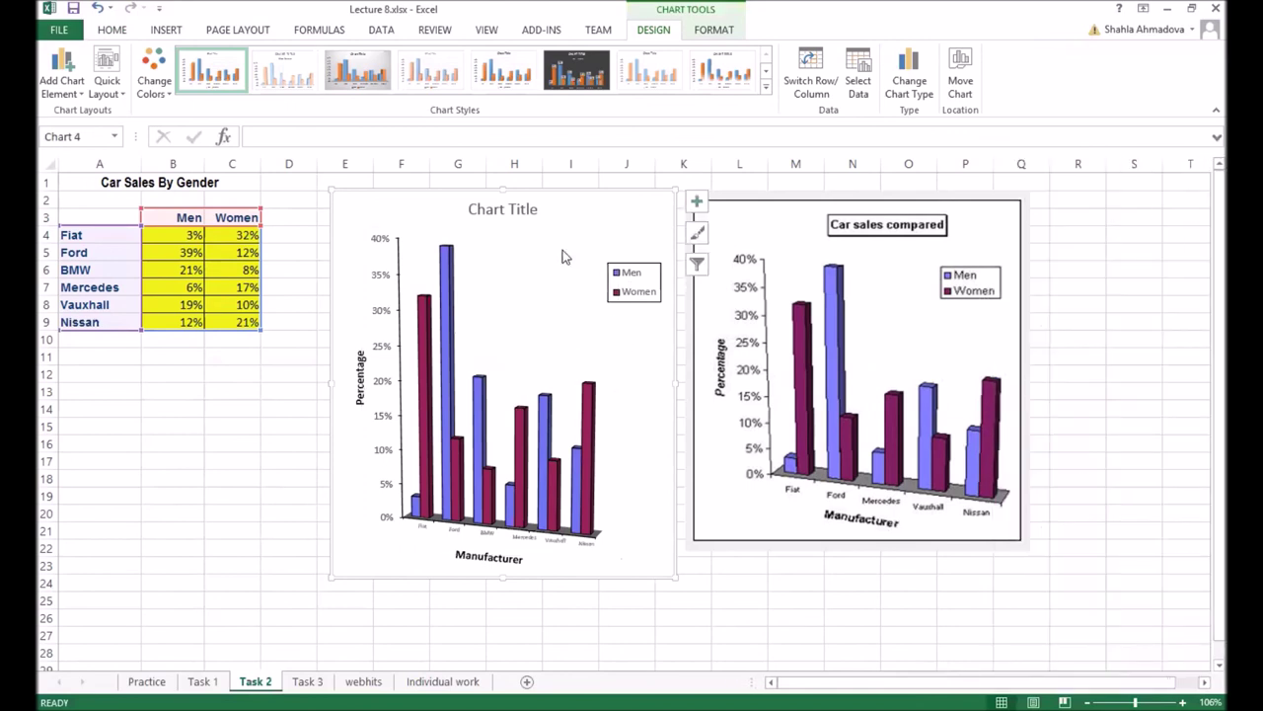
# - Replace the chart title's placeholder text with "Car sales compared"
pyautogui.doubleClick(502, 207)
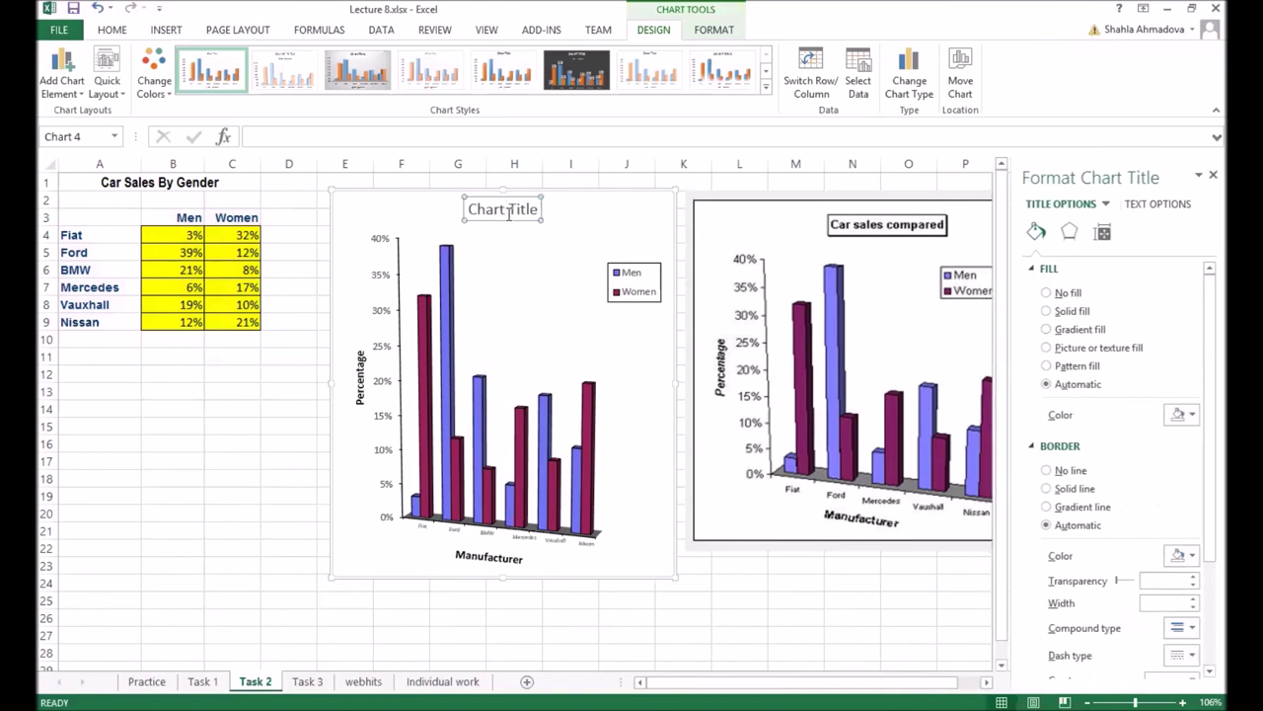
pyautogui.moveTo(469, 210); pyautogui.dragTo(533, 215)
pyautogui.click(536, 219)
pyautogui.press('BackSpace')
pyautogui.press('BackSpace')
pyautogui.press('BackSpace')
pyautogui.press('BackSpace')
pyautogui.press('BackSpace')
pyautogui.press('BackSpace')
pyautogui.press('BackSpace')
pyautogui.press('BackSpace')
pyautogui.press('BackSpace')
pyautogui.press('BackSpace')
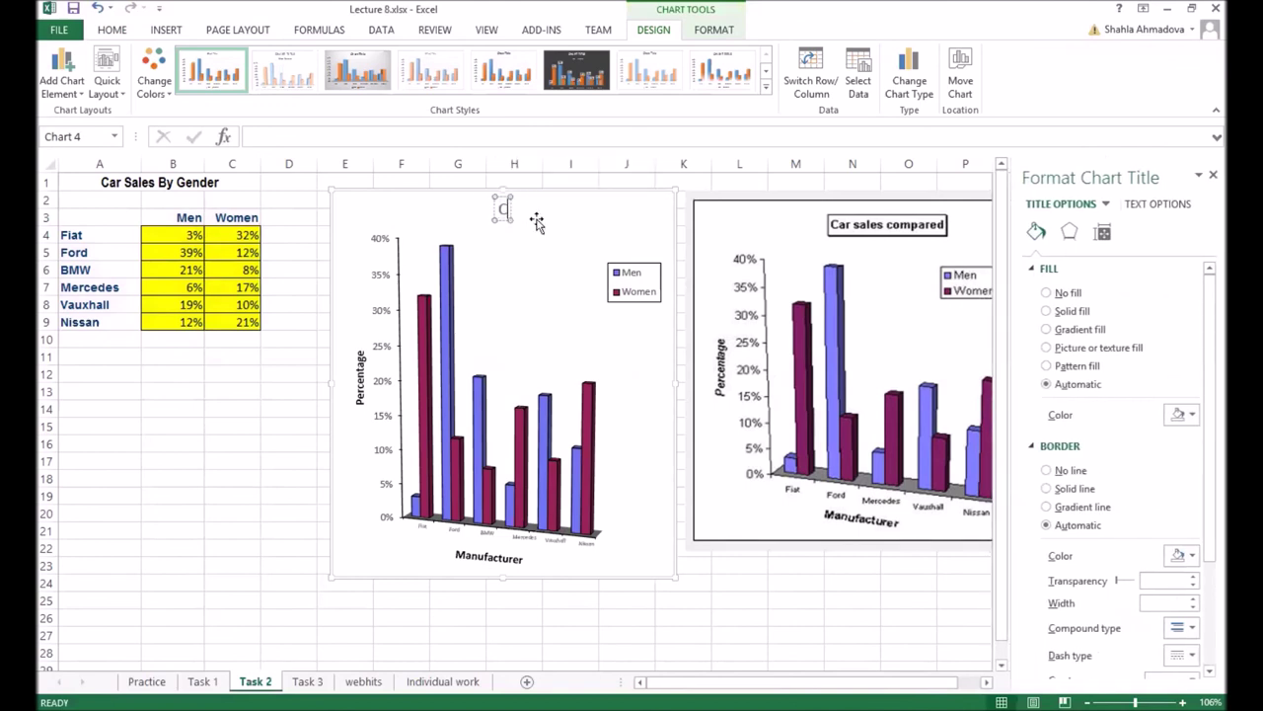
pyautogui.write('Car')
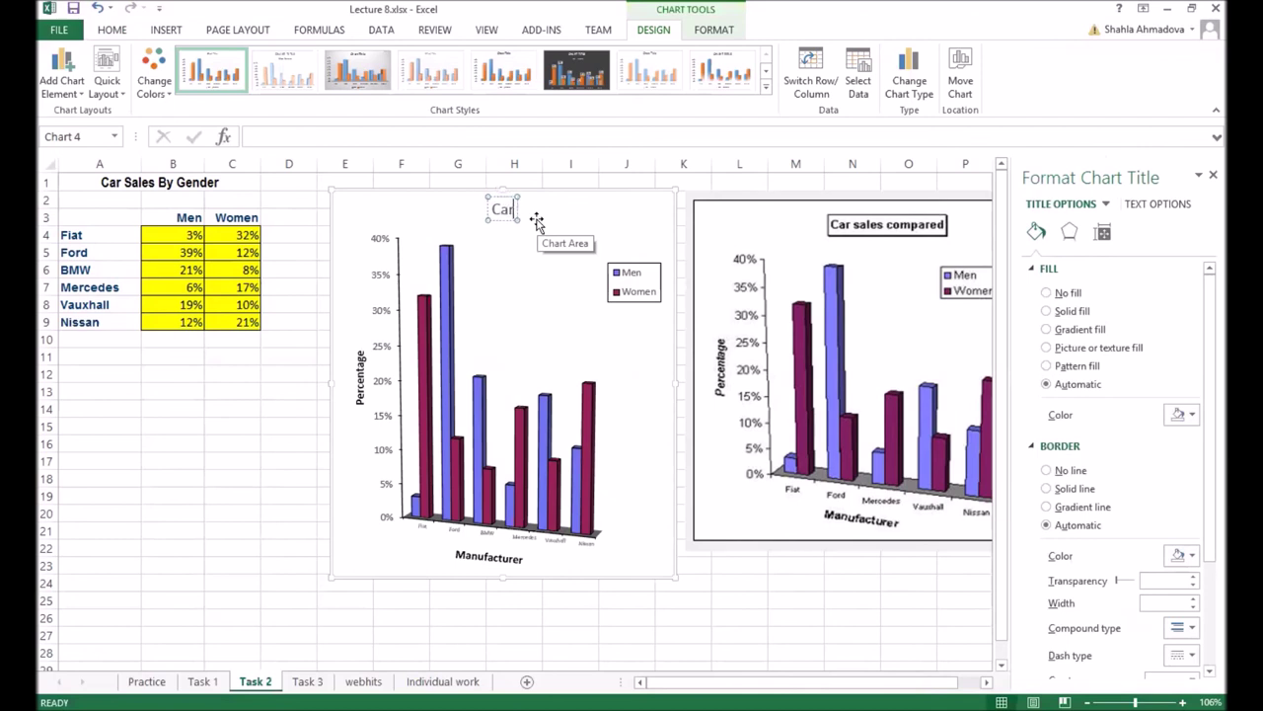
pyautogui.write(' sales')
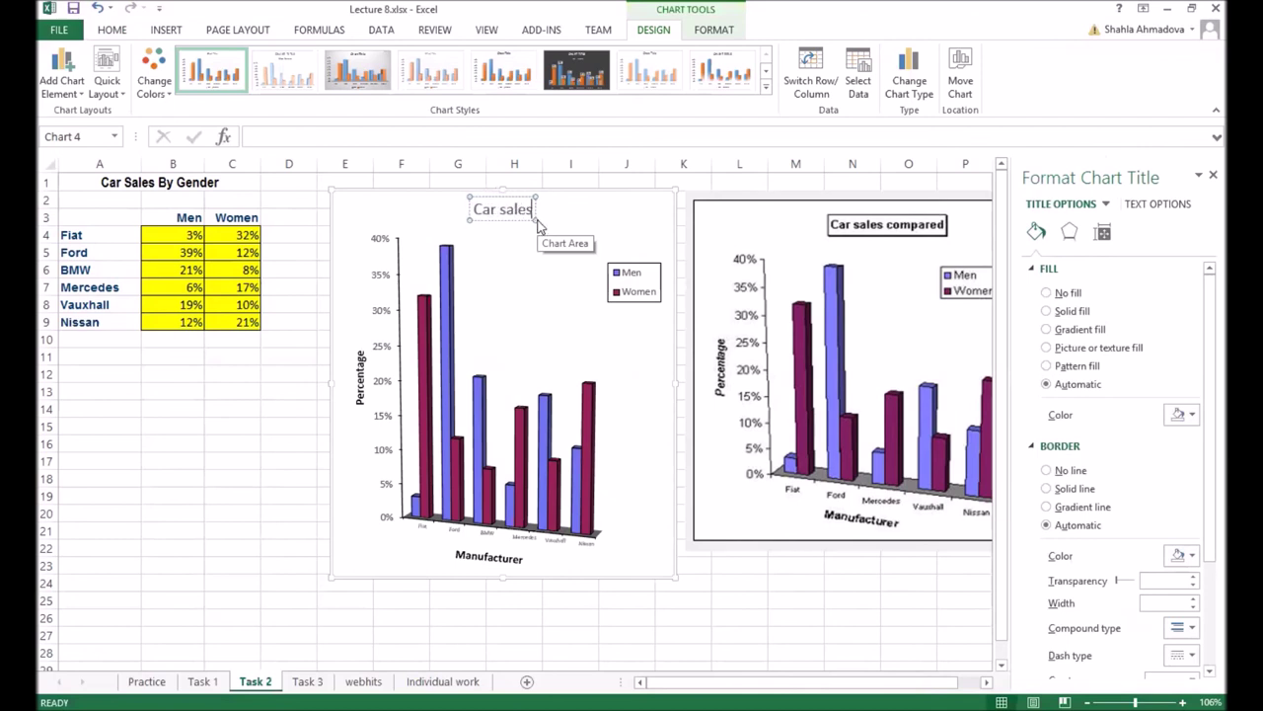
pyautogui.write(' com')
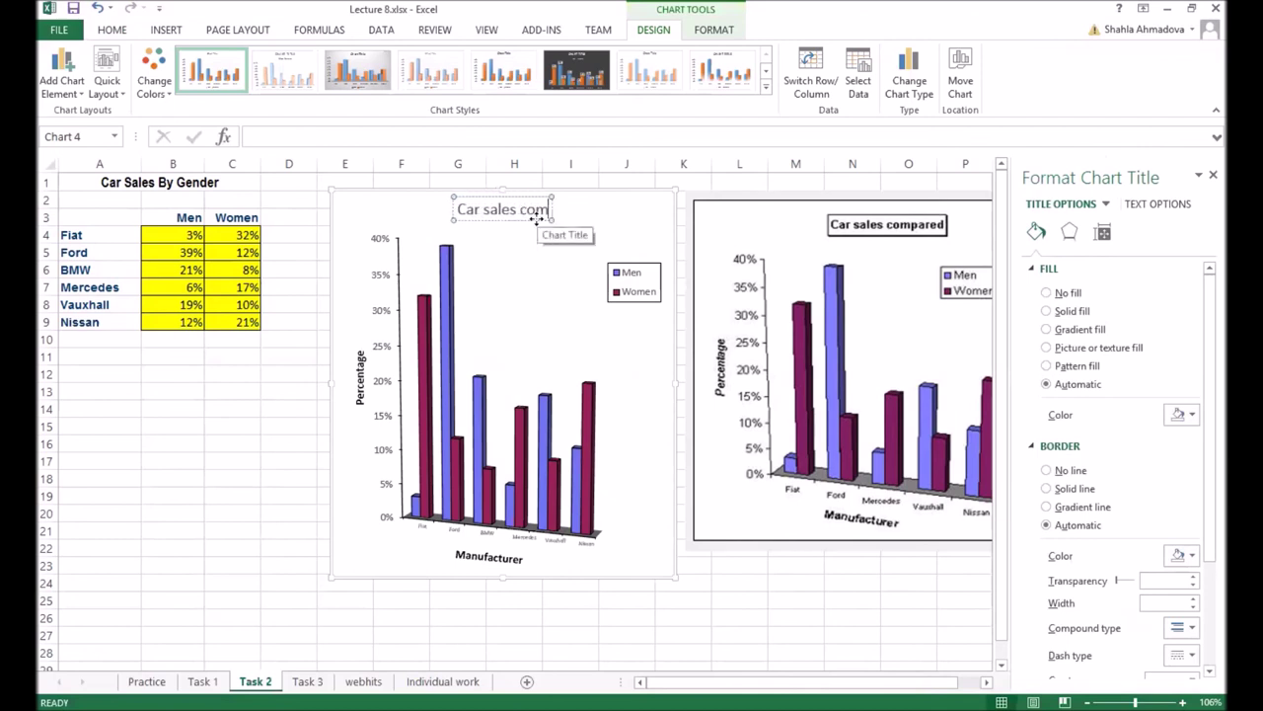
pyautogui.write('ared')
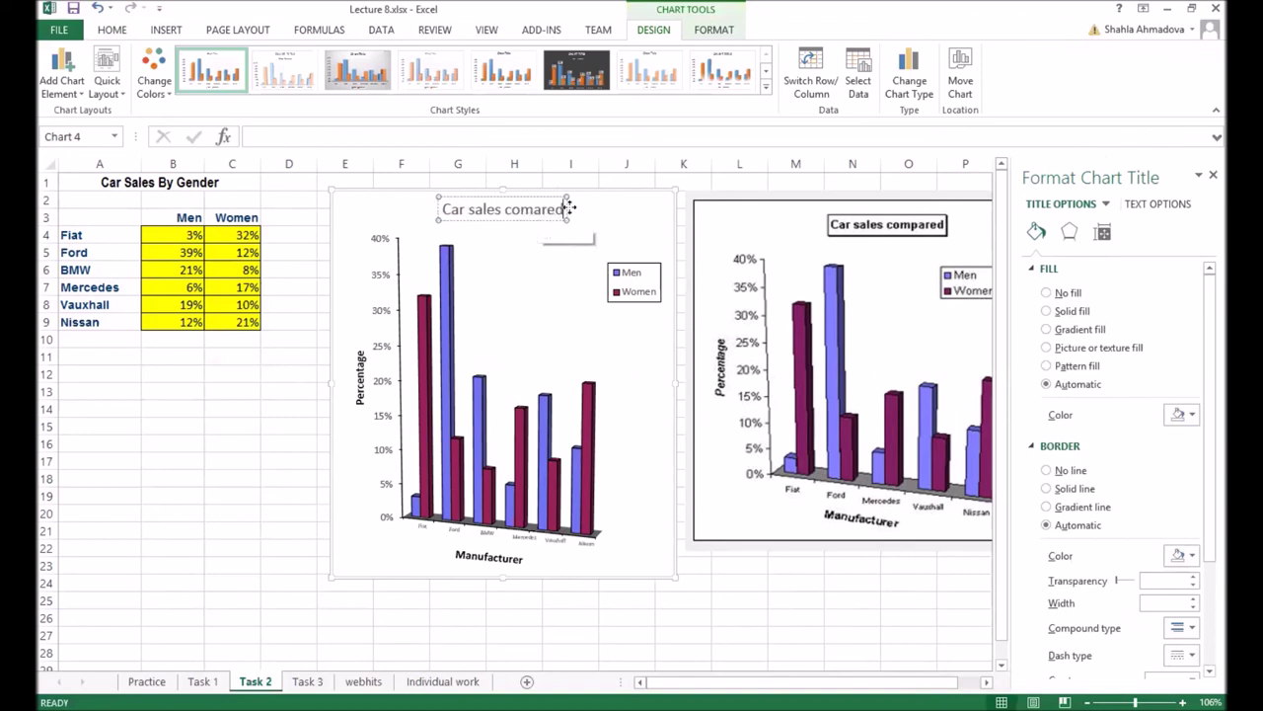
pyautogui.press('BackSpace')
pyautogui.press('BackSpace')
pyautogui.press('BackSpace')
pyautogui.press('BackSpace')
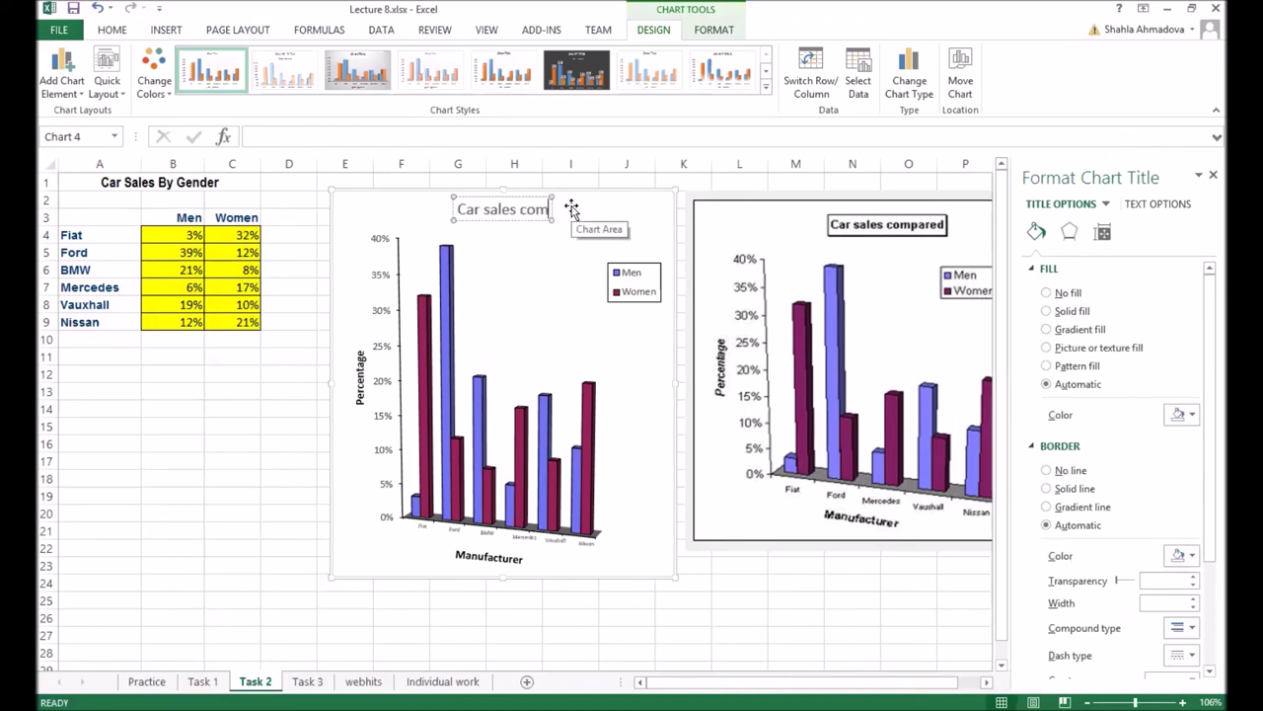
pyautogui.write('pared')
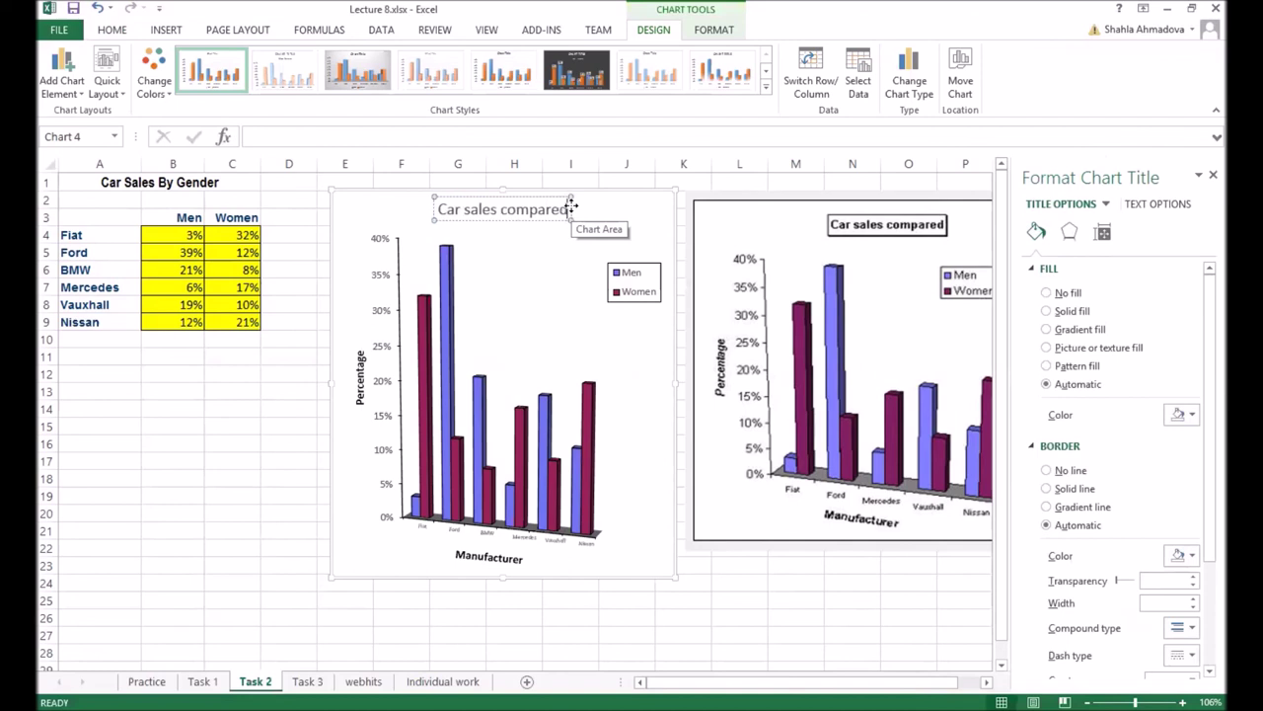
pyautogui.click(650, 221)
# - Give the chart title a solid line border and an outer shadow offset to the bottom right with 0% transparency
pyautogui.click(521, 212)
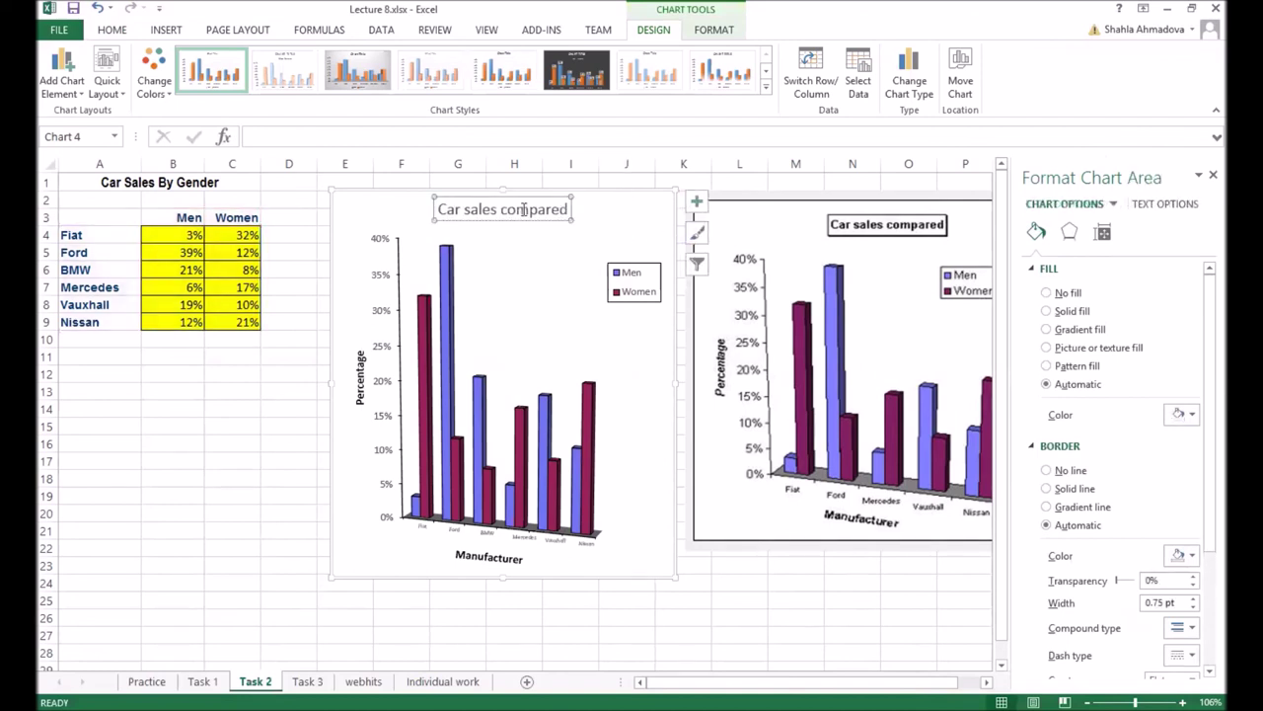
pyautogui.click(1048, 489)
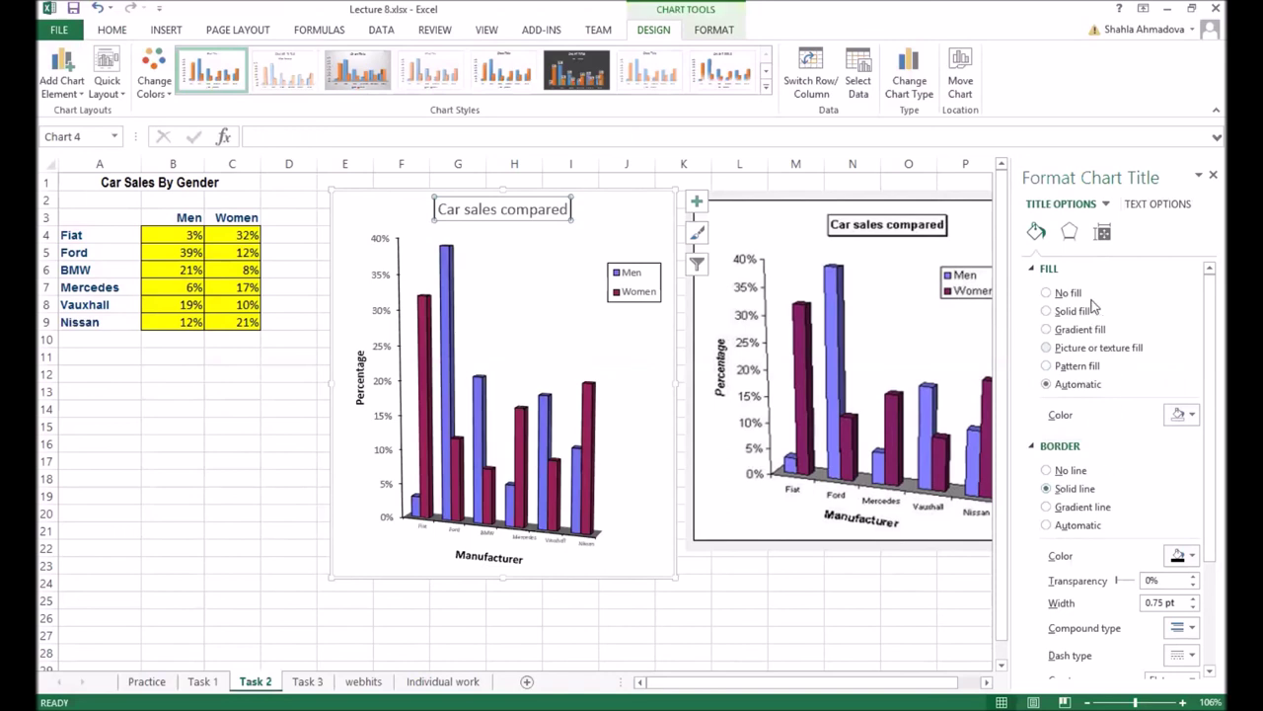
pyautogui.click(1069, 231)
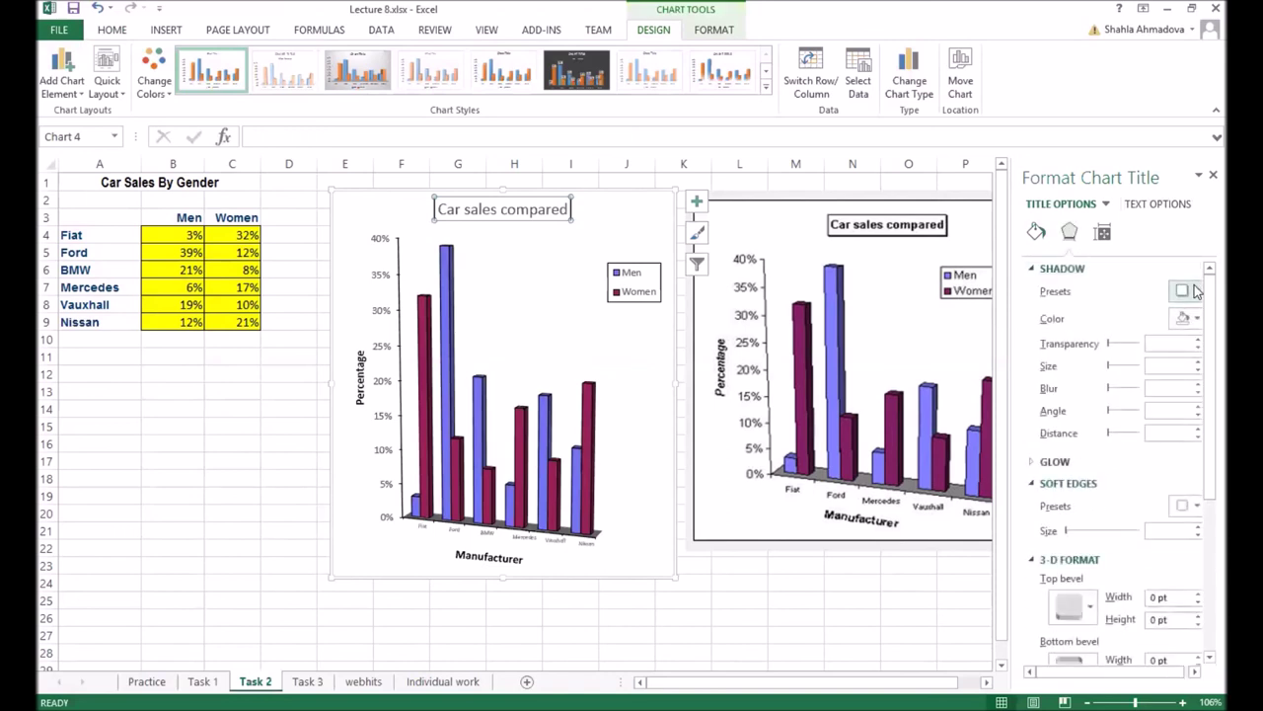
pyautogui.click(1194, 292)
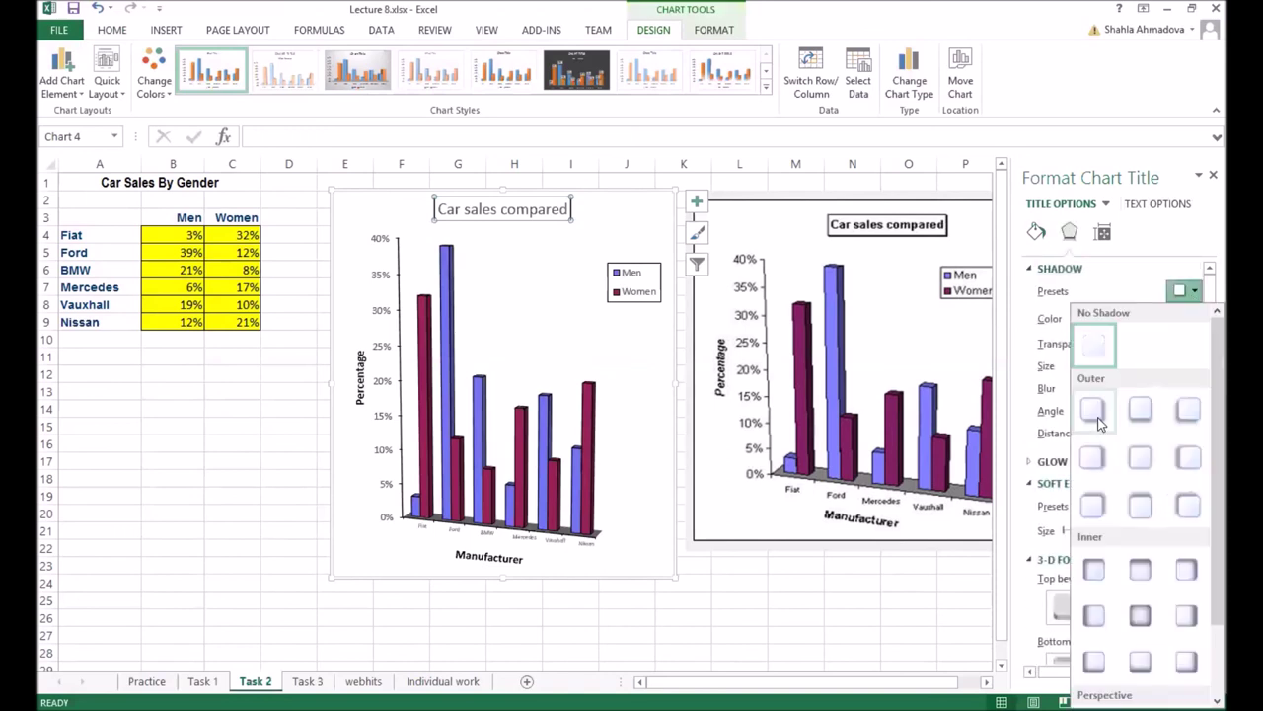
pyautogui.click(1099, 417)
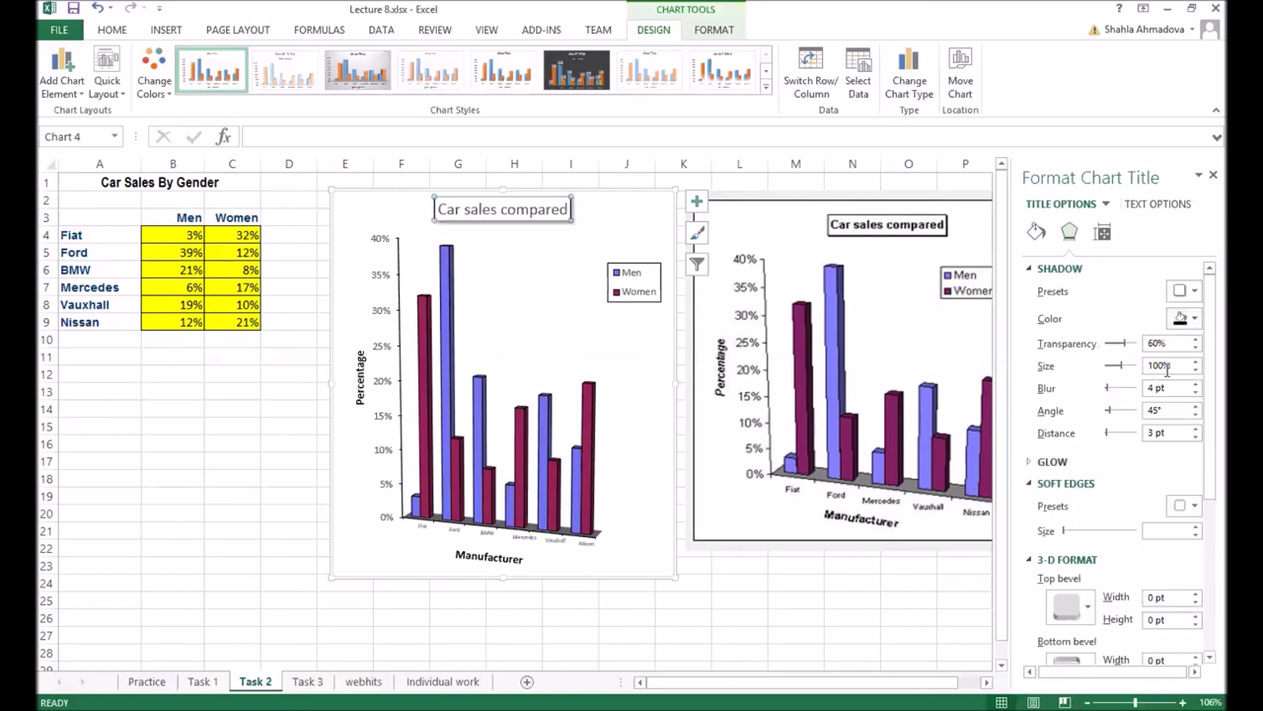
pyautogui.click(1122, 344)
pyautogui.moveTo(1121, 344); pyautogui.dragTo(1092, 349)
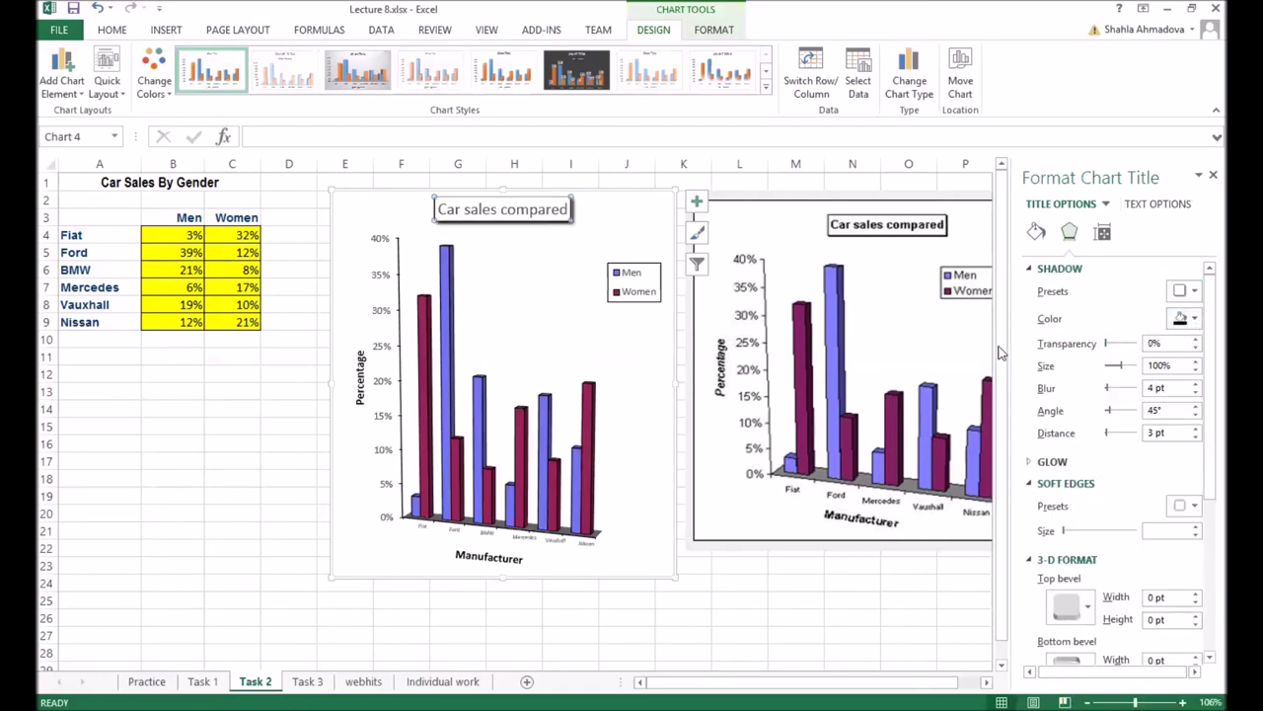
# - Make the chart title text bold and black and reduce its font size by one step
pyautogui.doubleClick(499, 211)
pyautogui.click(498, 208)
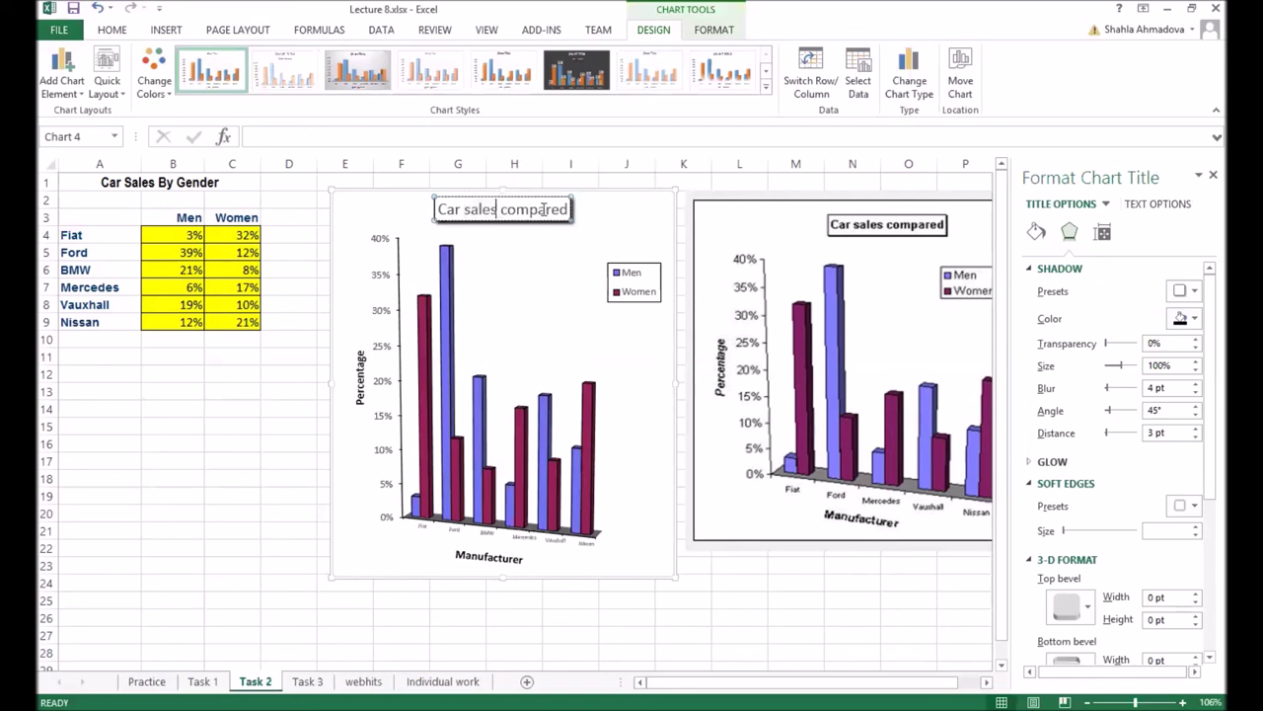
pyautogui.moveTo(569, 210); pyautogui.dragTo(438, 210)
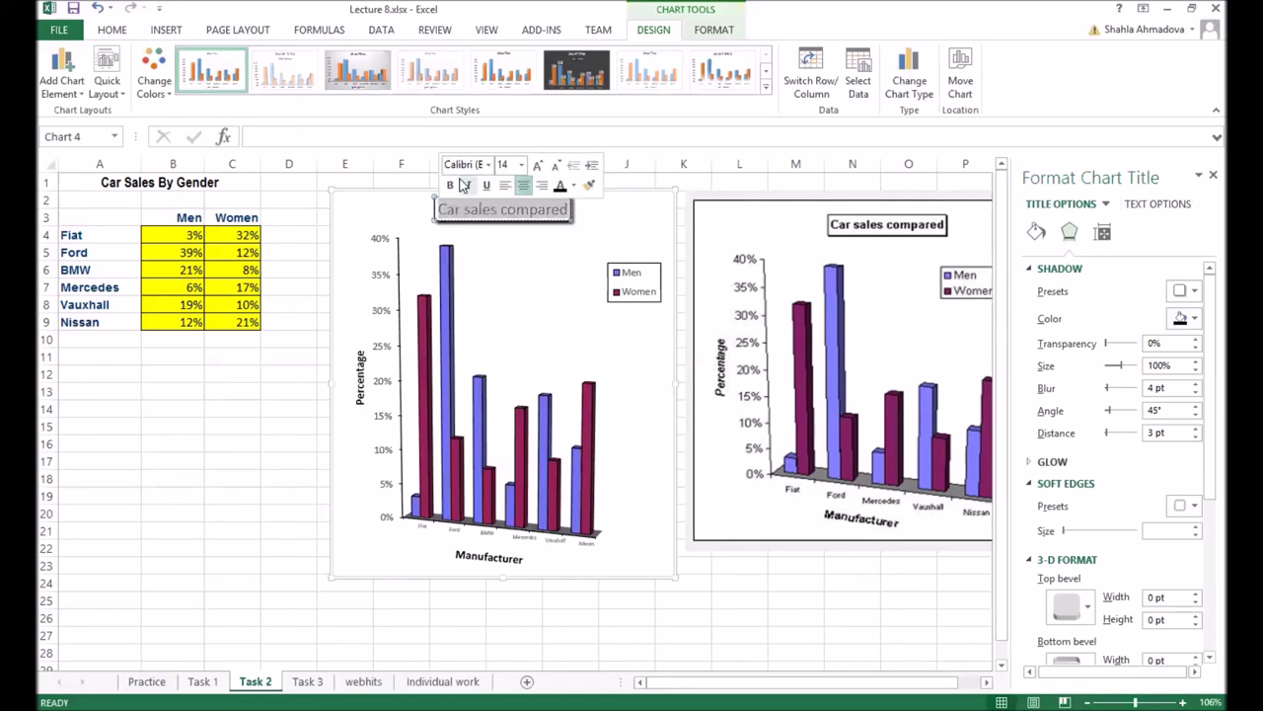
pyautogui.click(452, 186)
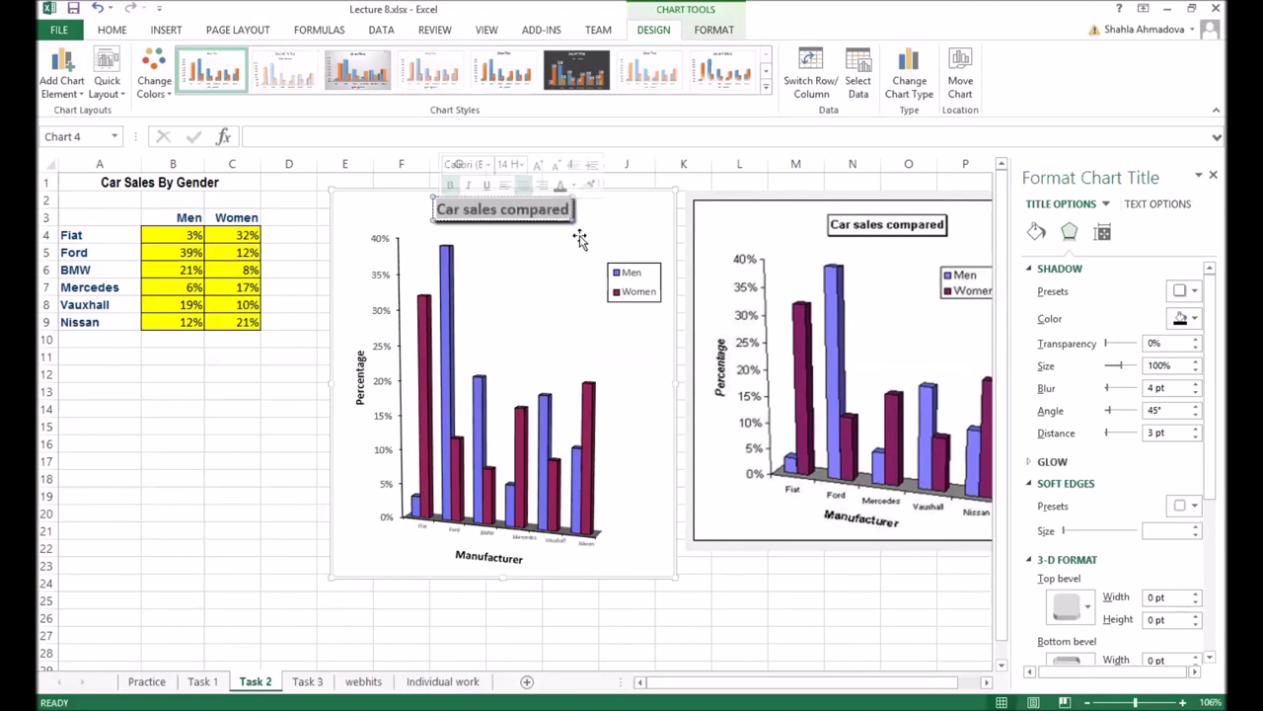
pyautogui.click(555, 164)
pyautogui.click(614, 246)
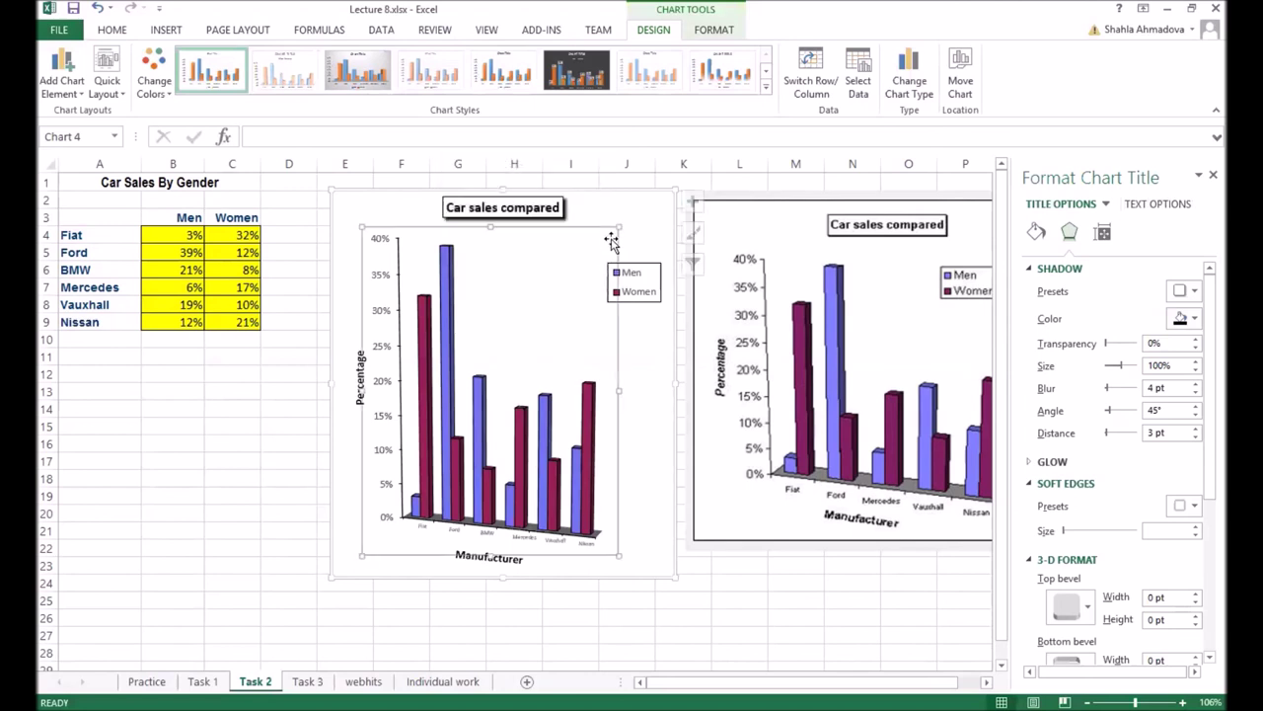
pyautogui.click(781, 615)
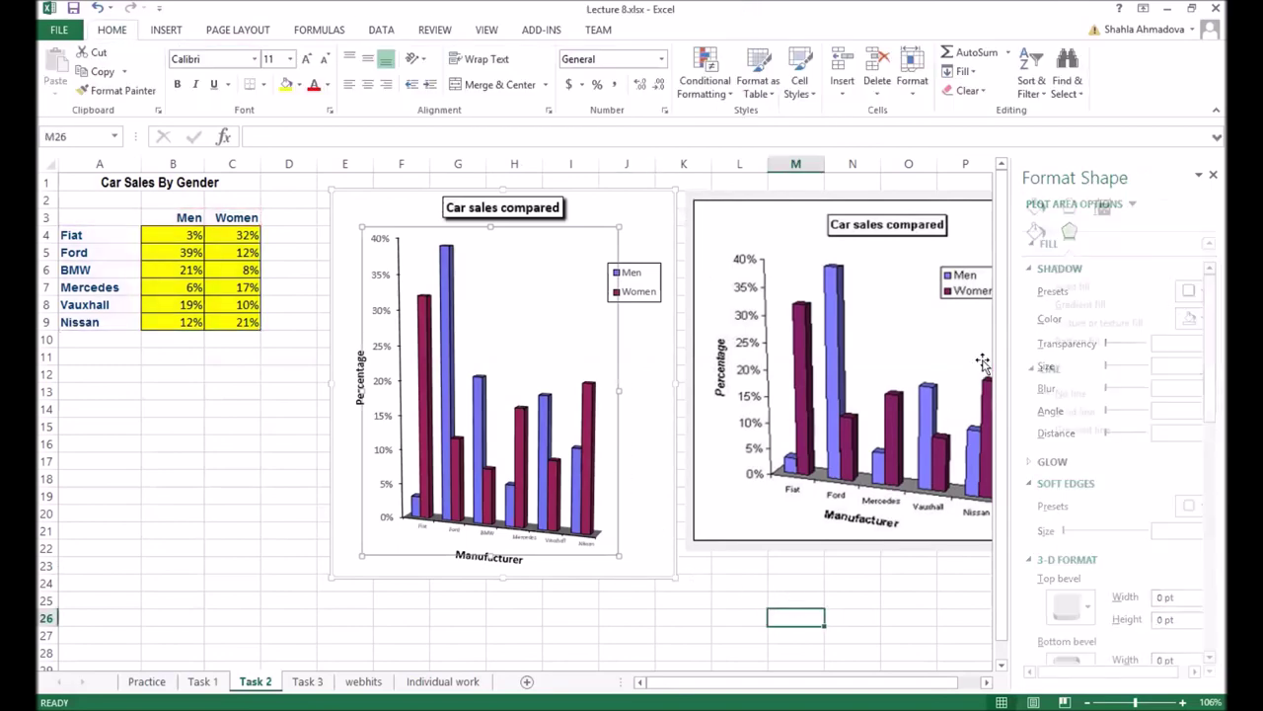
pyautogui.click(1208, 177)
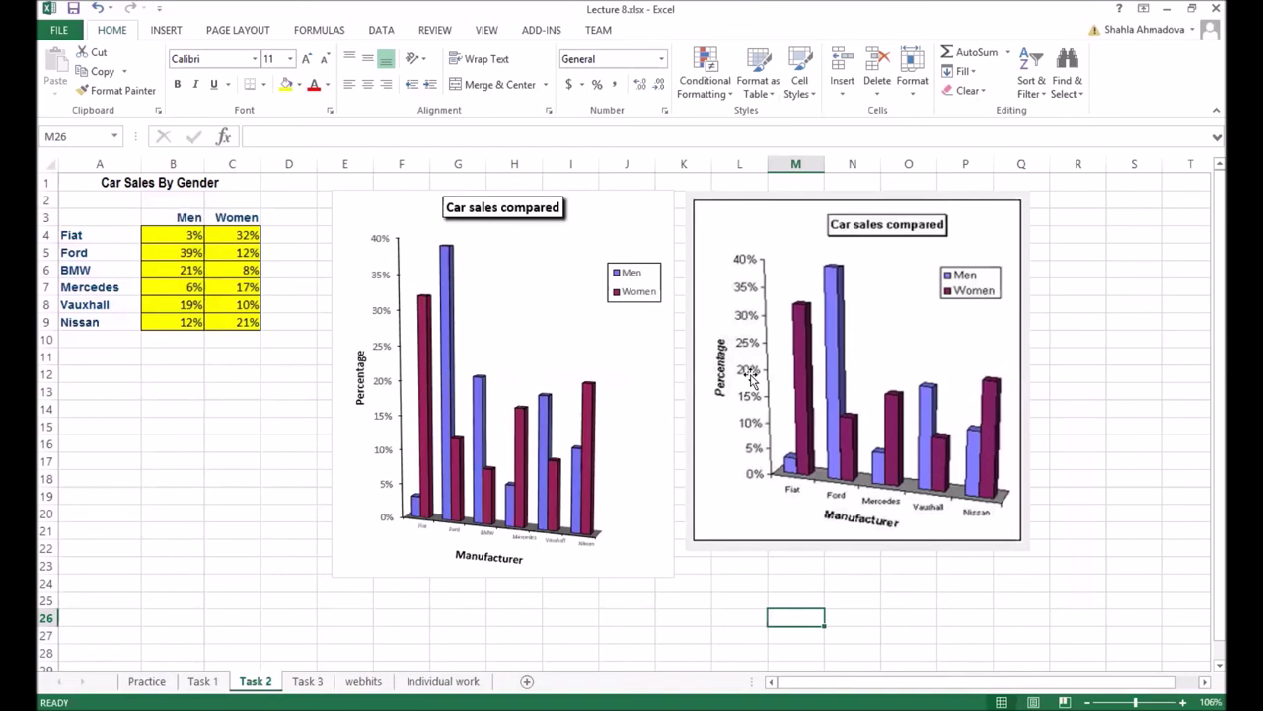
# - Outline the whole chart area with a solid black line border, then deselect the chart and close the formatting options
pyautogui.click(634, 472)
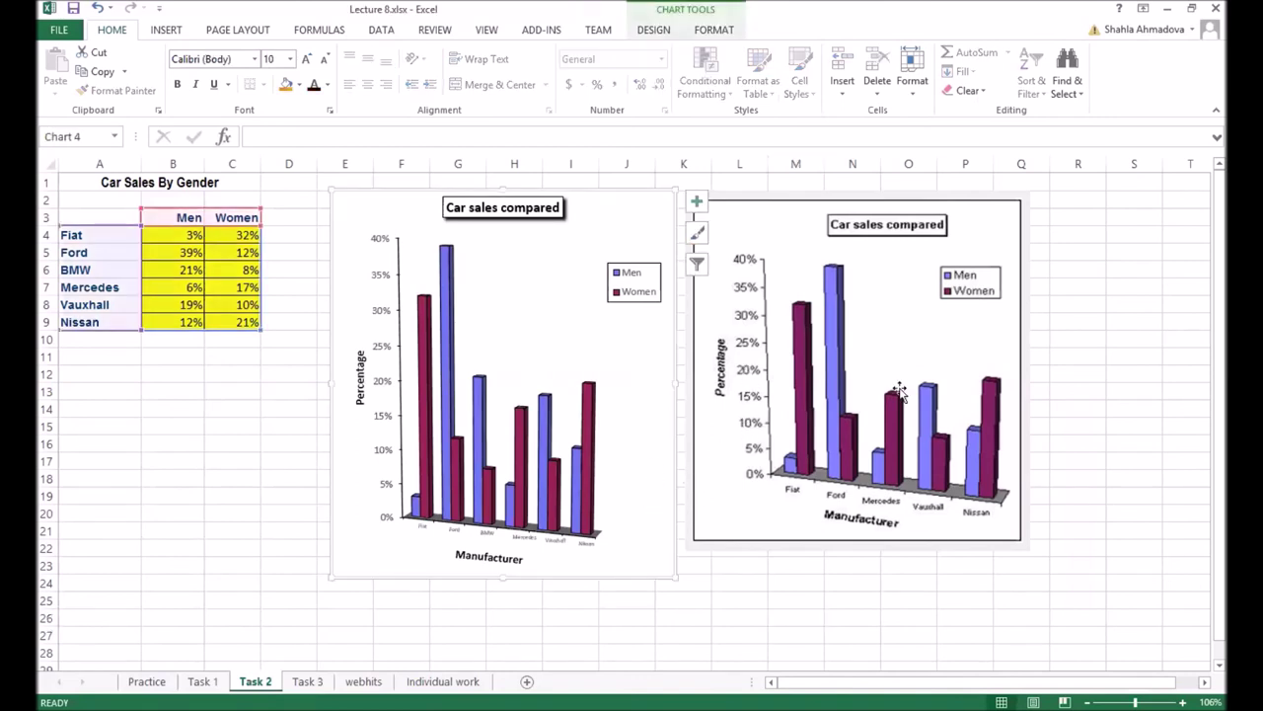
pyautogui.doubleClick(622, 207)
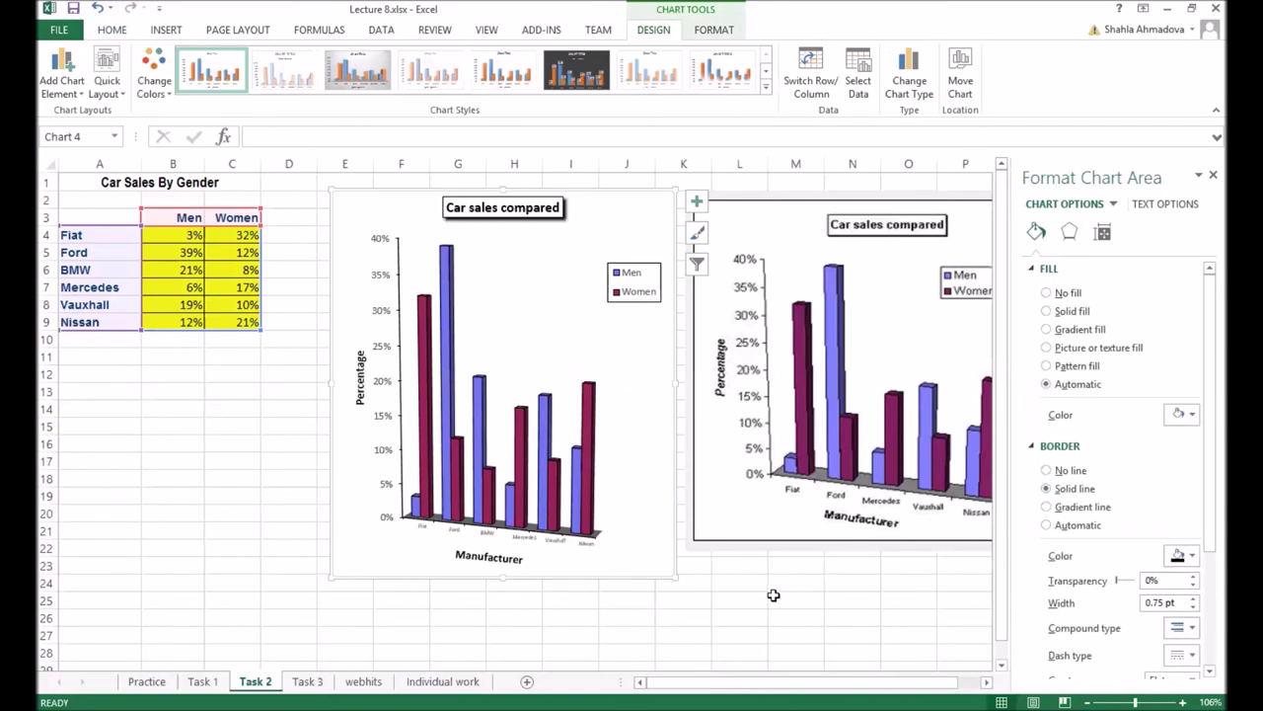
pyautogui.click(775, 598)
pyautogui.click(732, 616)
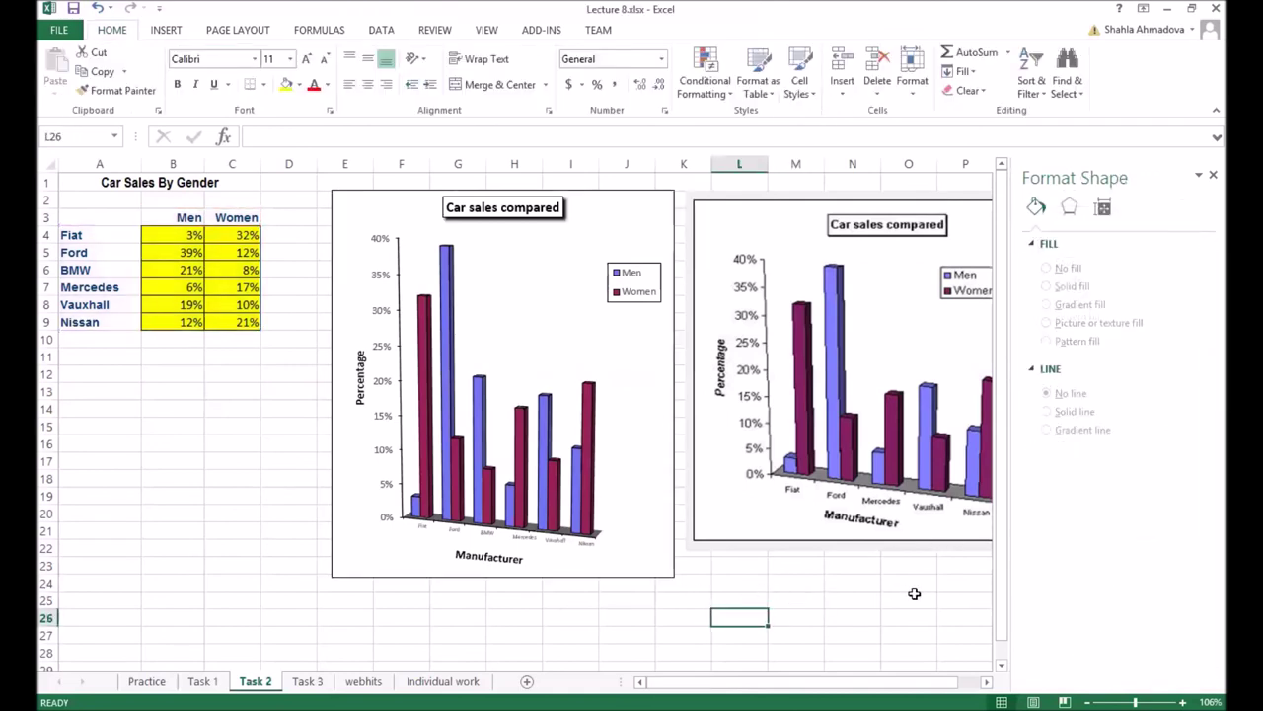
pyautogui.click(1207, 174)
pyautogui.click(1205, 426)
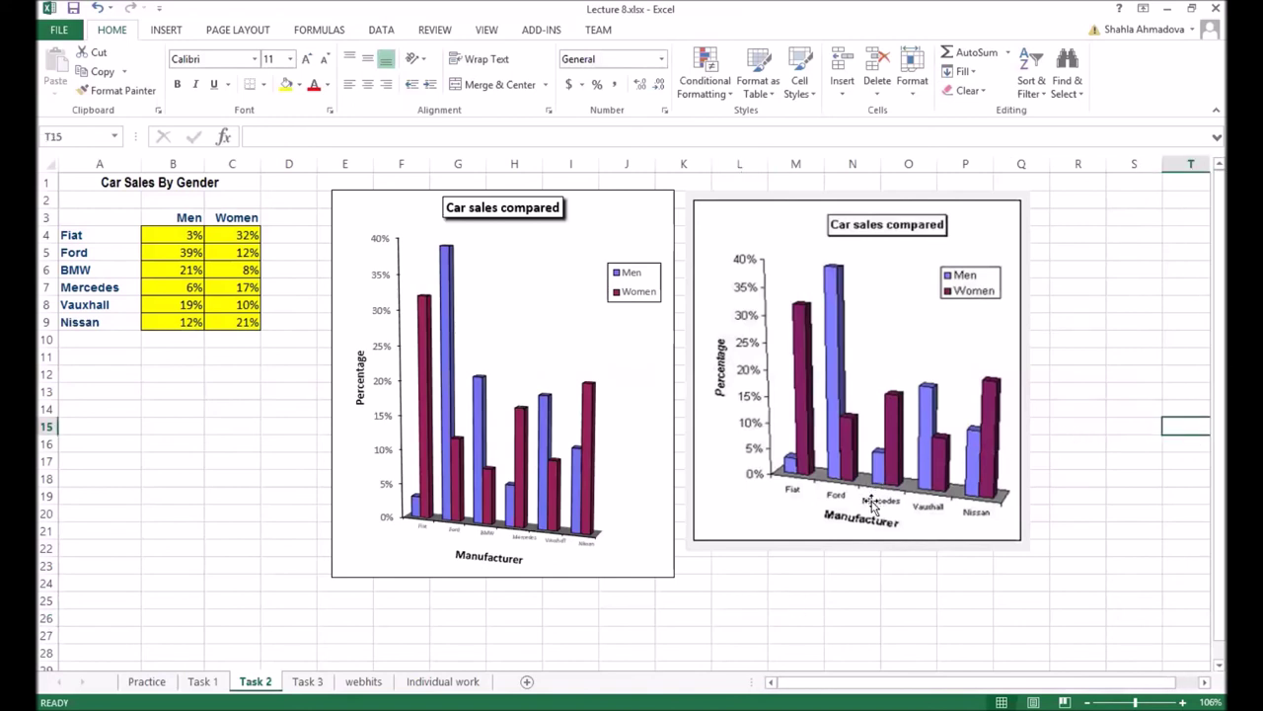